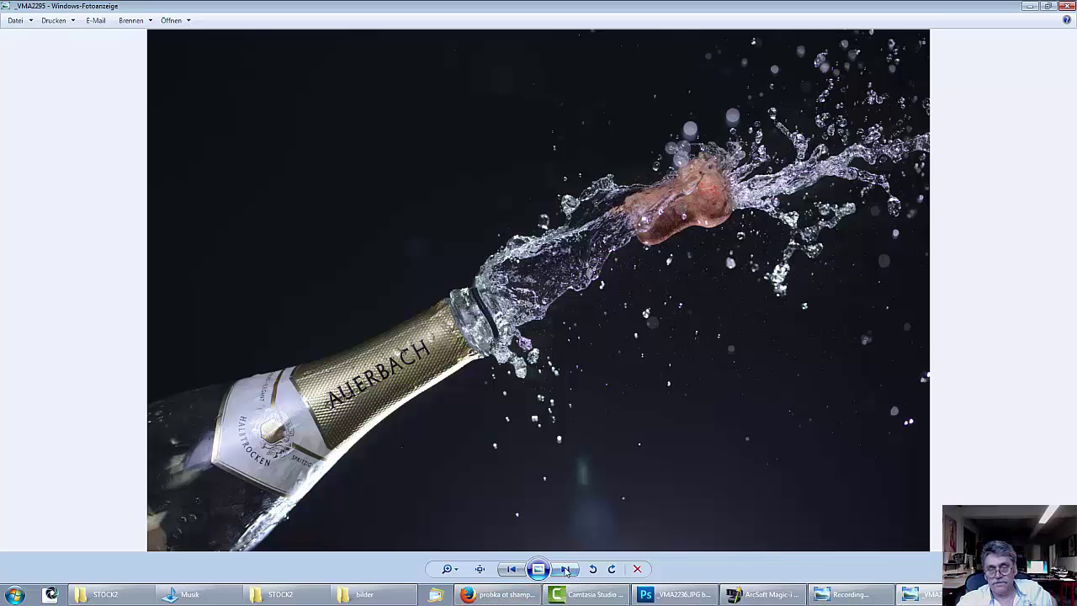
# Look through the champagne bottle photos in the picture viewer, from _VMA2295 through _VMA2242, and close the viewer.
pyautogui.click(565, 569)
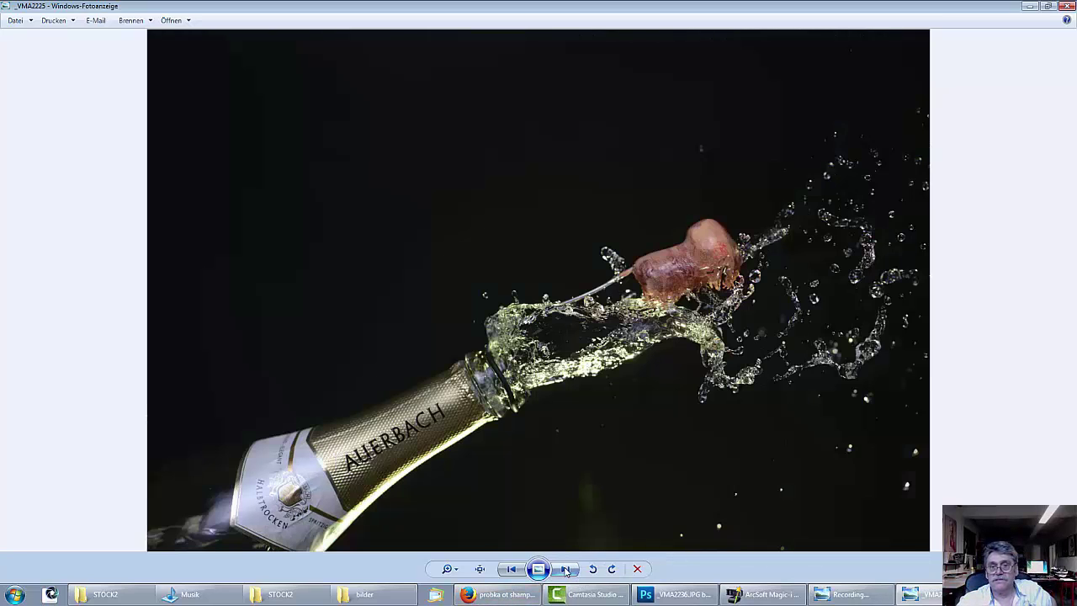
pyautogui.click(565, 569)
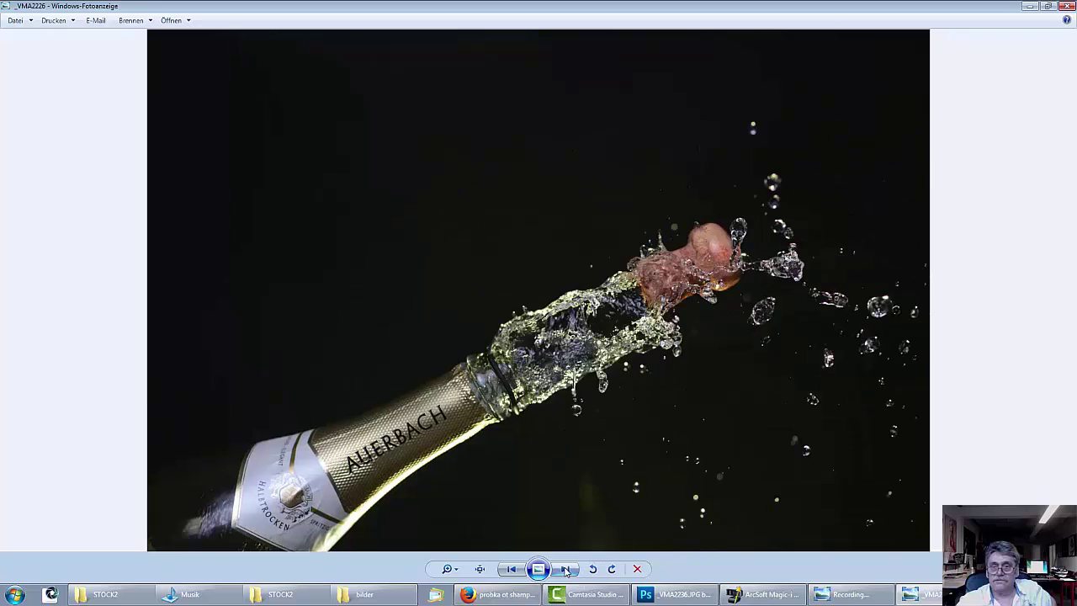
pyautogui.click(565, 569)
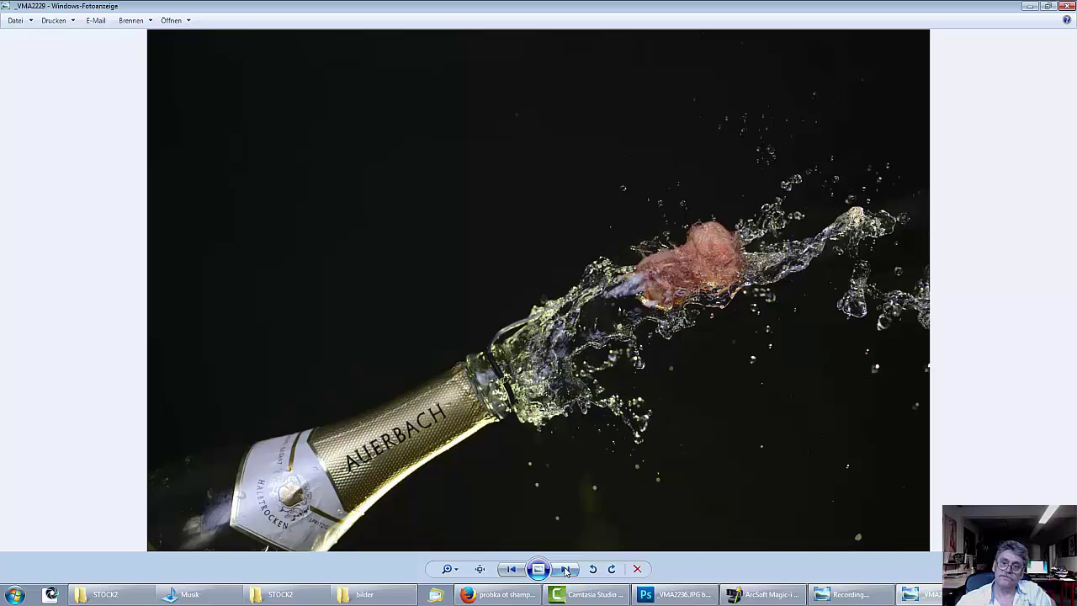
pyautogui.click(565, 570)
pyautogui.click(565, 570)
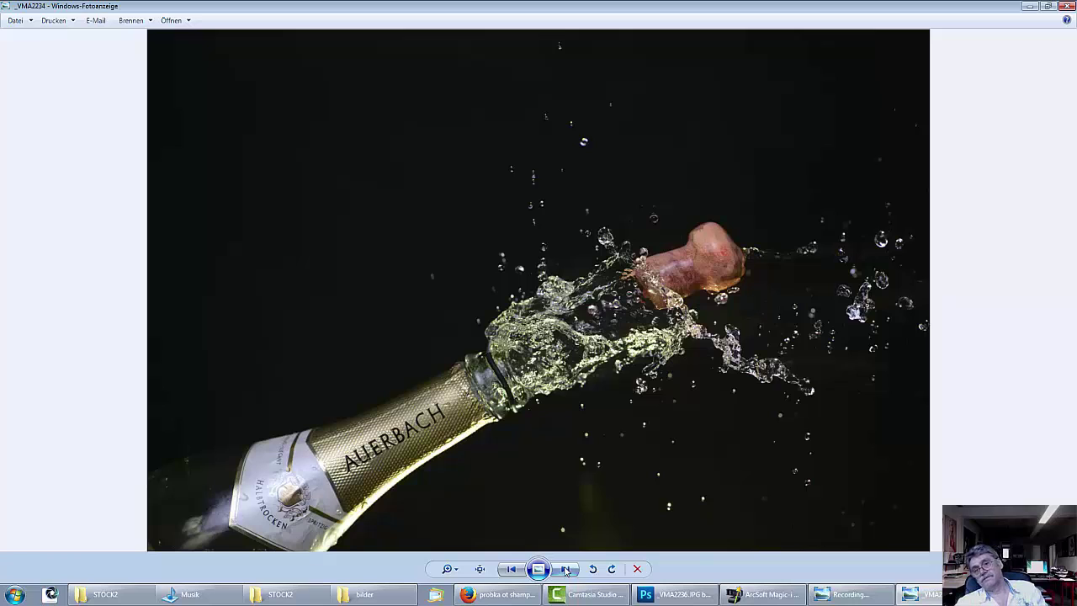
pyautogui.click(566, 569)
pyautogui.click(566, 569)
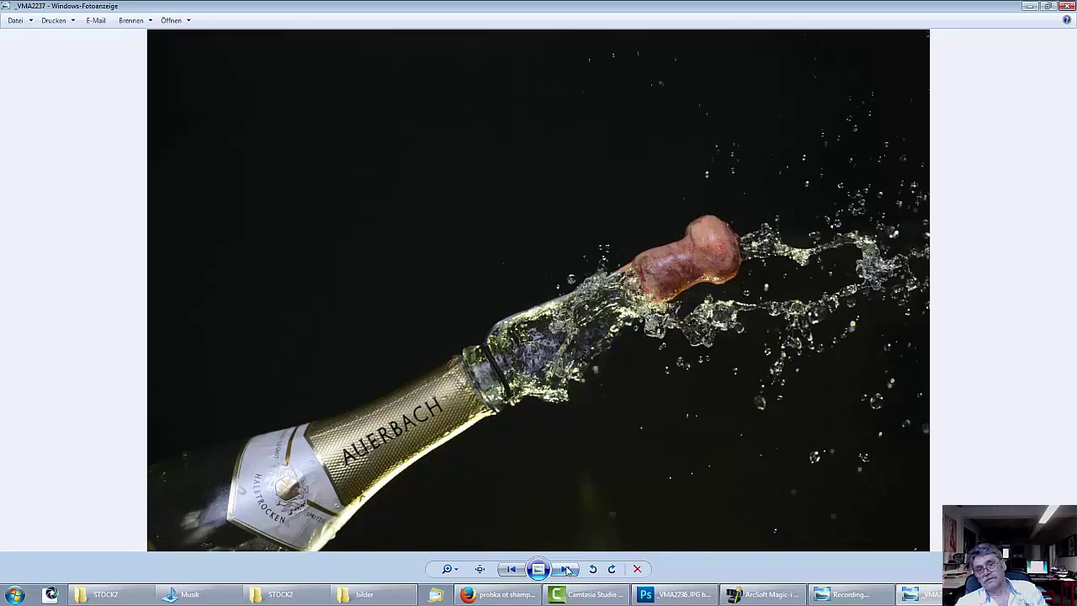
pyautogui.click(565, 570)
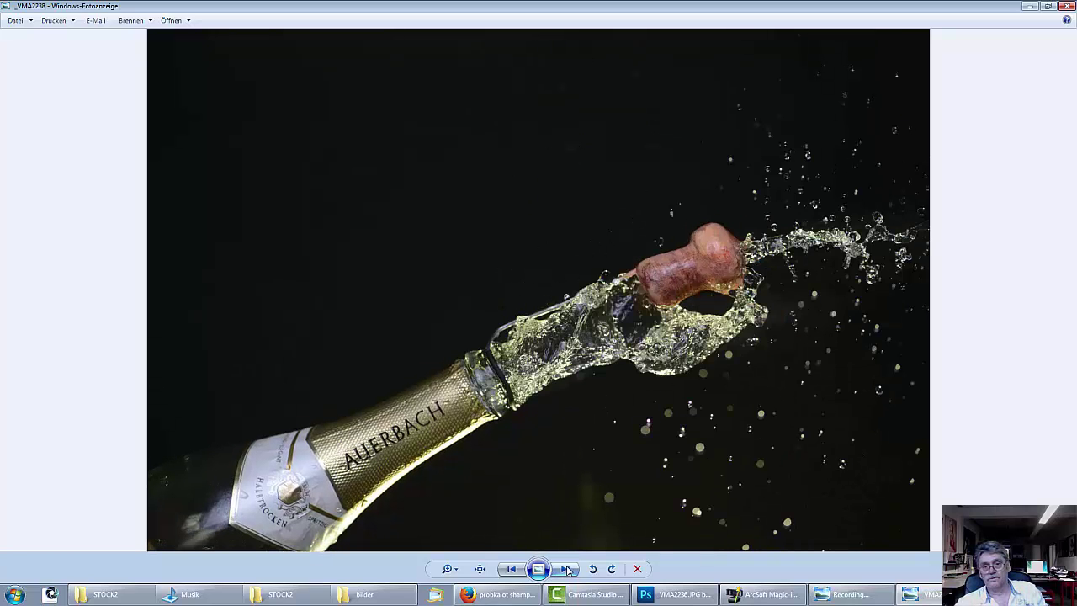
pyautogui.click(566, 569)
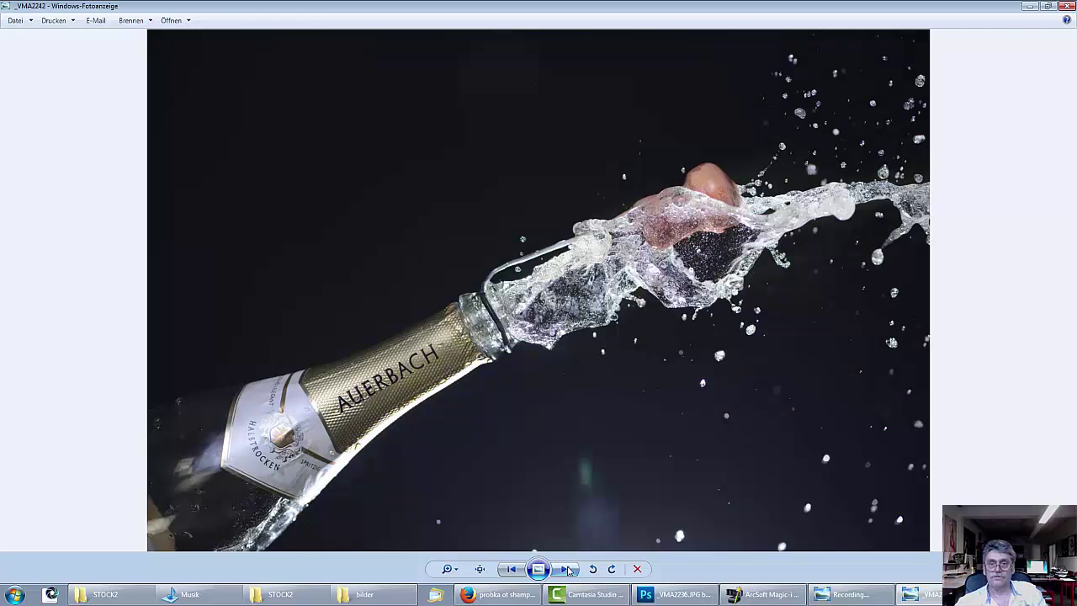
pyautogui.click(1067, 6)
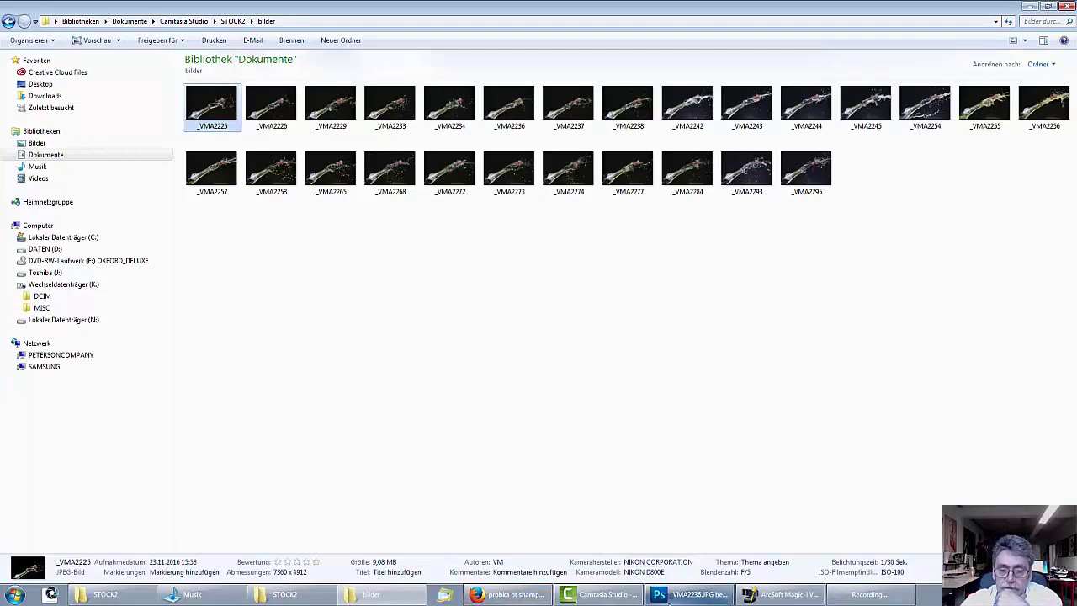
# Switch to Photoshop and compare the open photos _VMA2229, _VMA2295, _VMA2274, _VMA2243 and _VMA2245.
pyautogui.moveTo(684, 599)
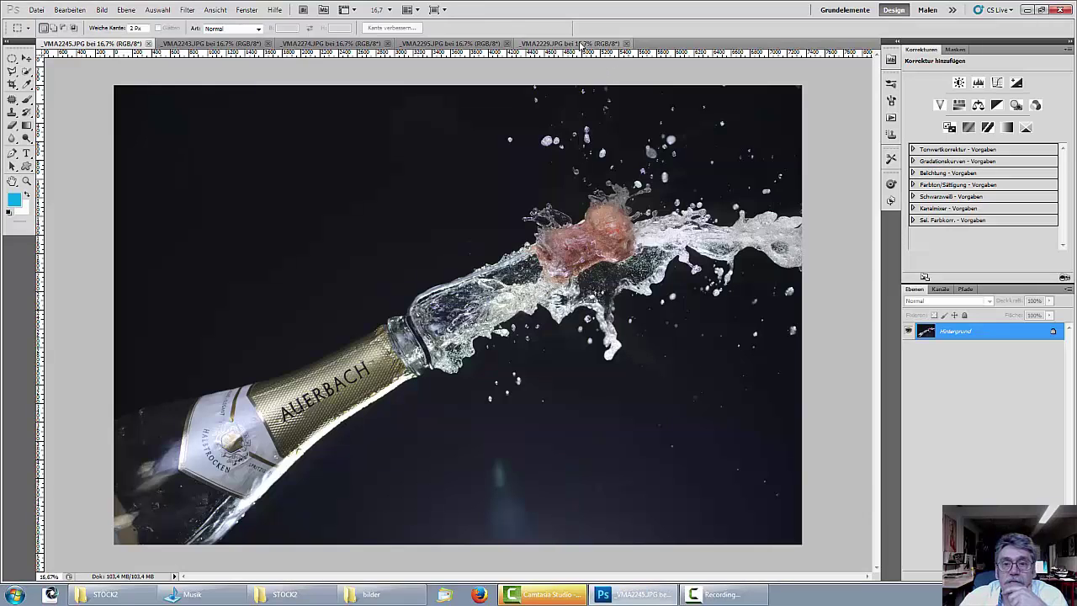
pyautogui.click(580, 44)
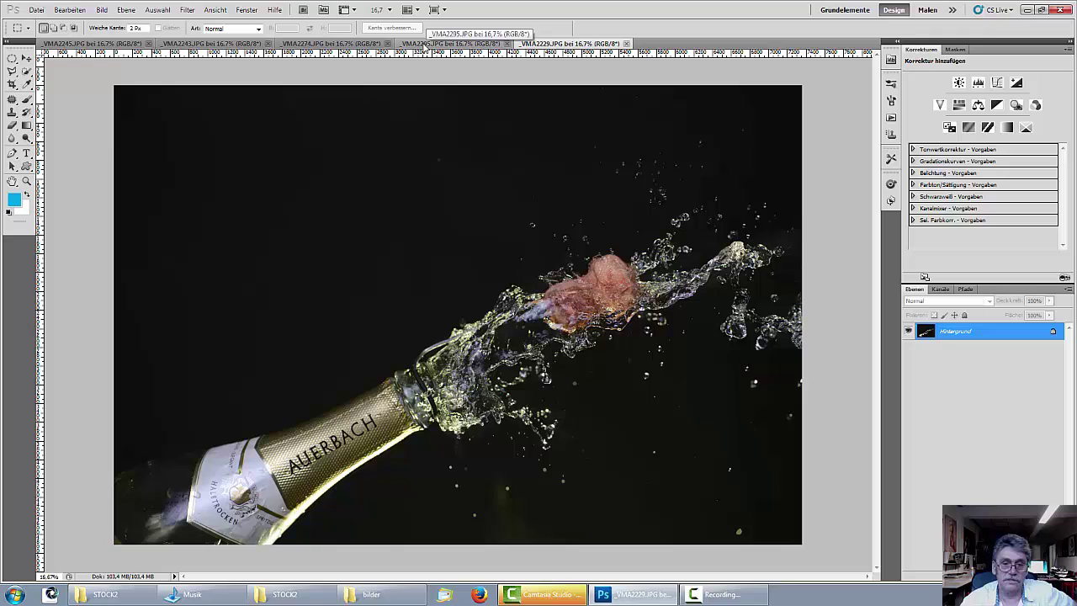
pyautogui.click(424, 44)
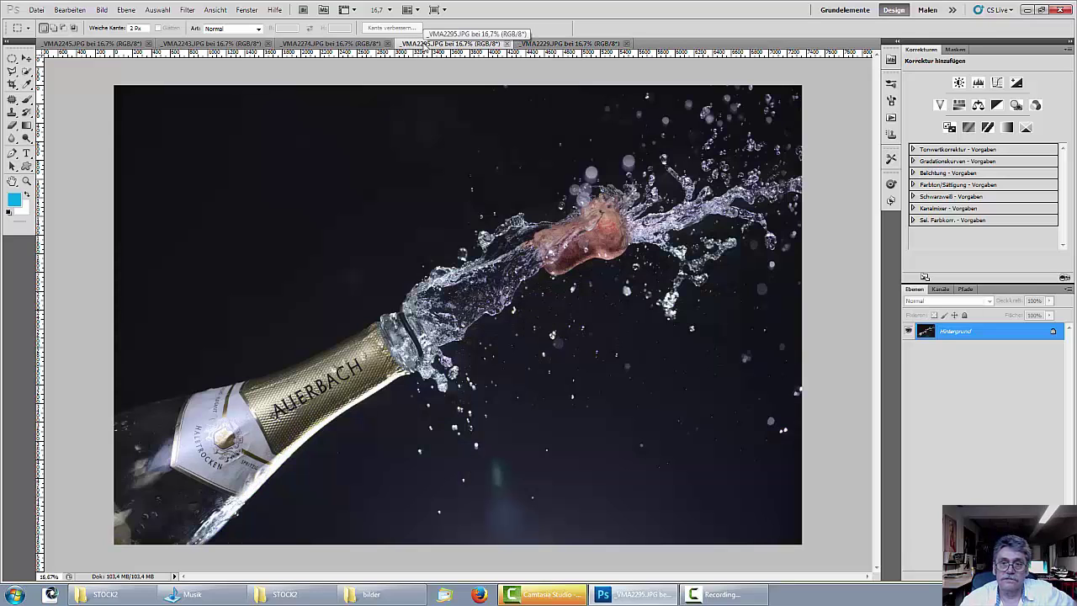
pyautogui.click(346, 44)
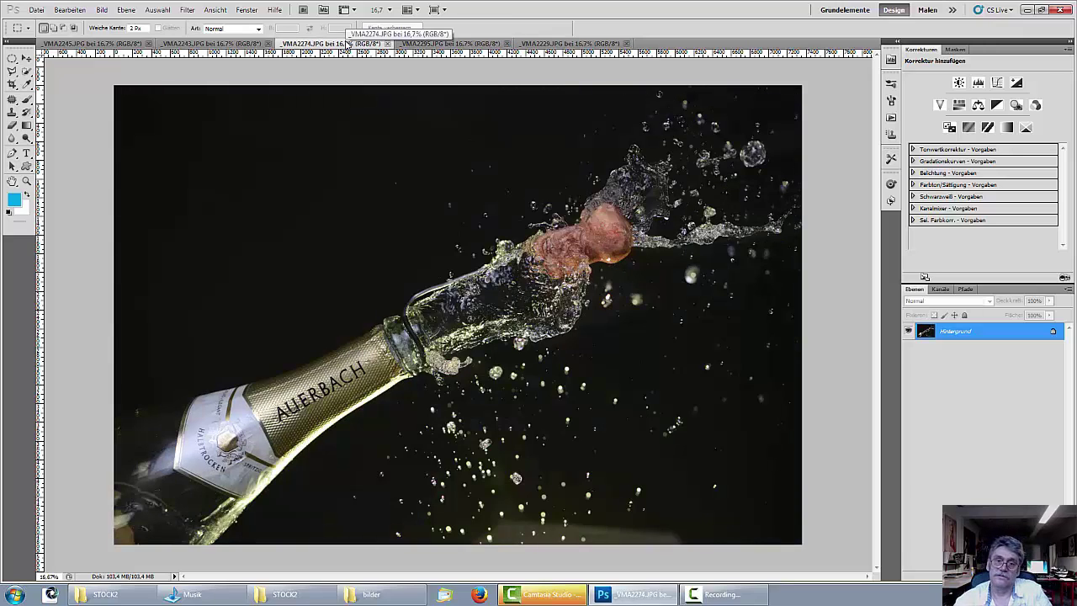
pyautogui.click(232, 44)
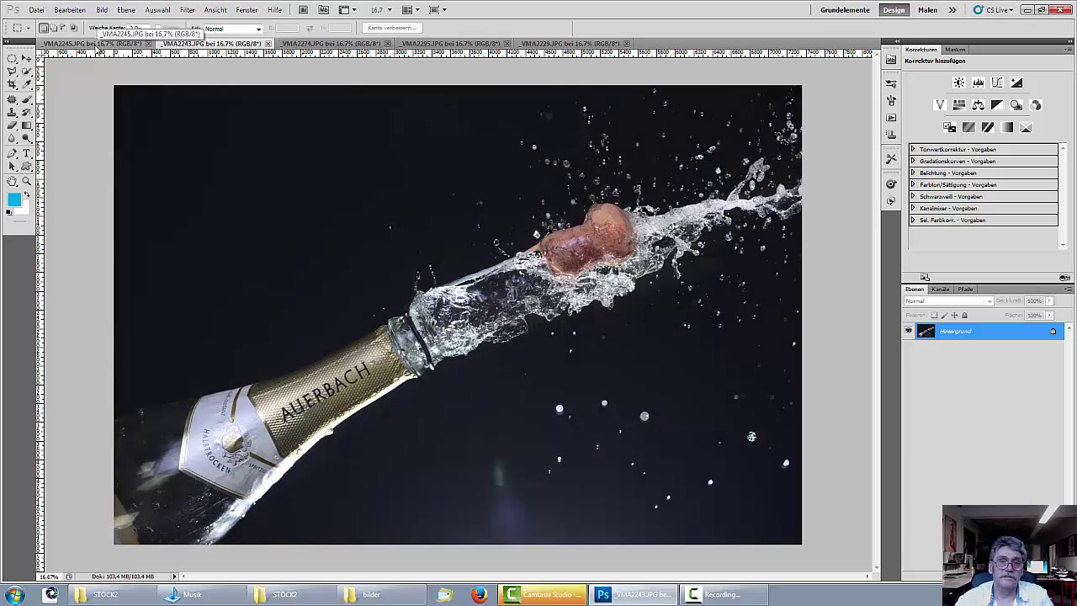
pyautogui.click(98, 43)
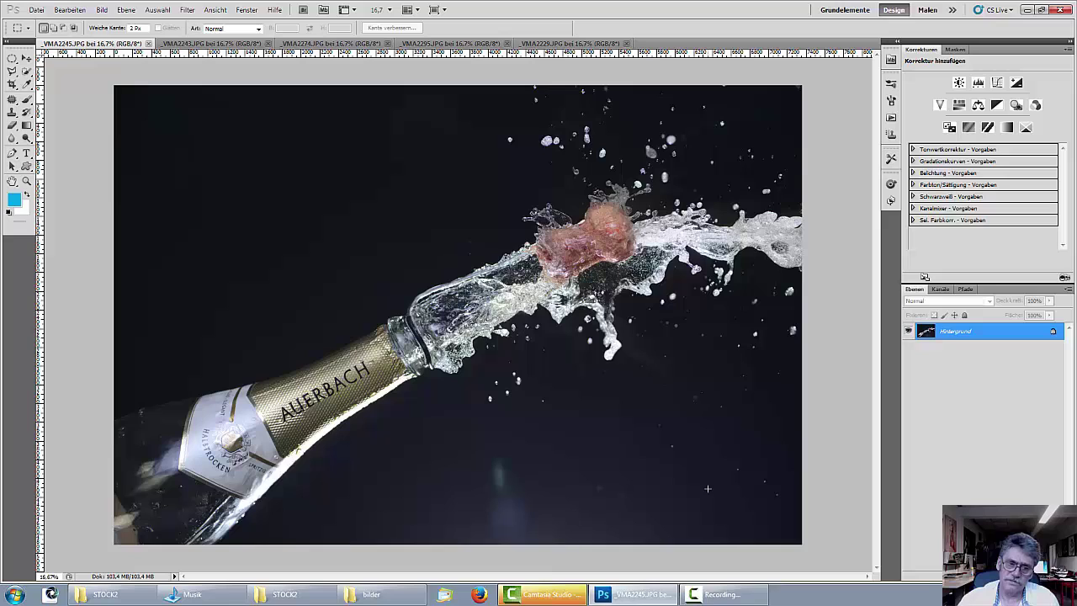
# Close the photos _VMA2229, _VMA2295, _VMA2274 and _VMA2243, keeping only _VMA2245.JPG open.
pyautogui.click(625, 43)
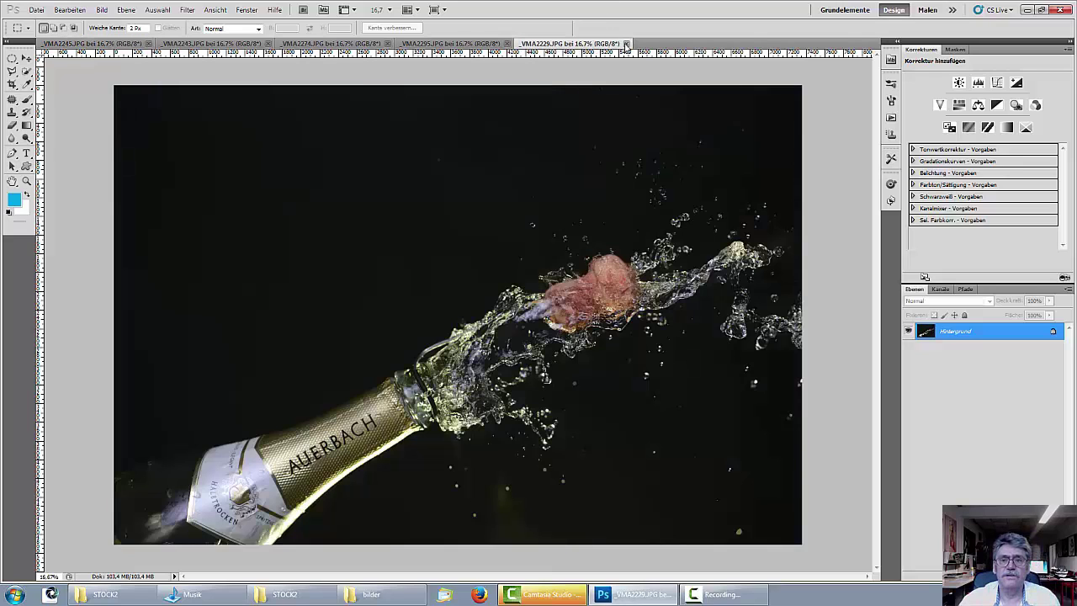
pyautogui.click(507, 43)
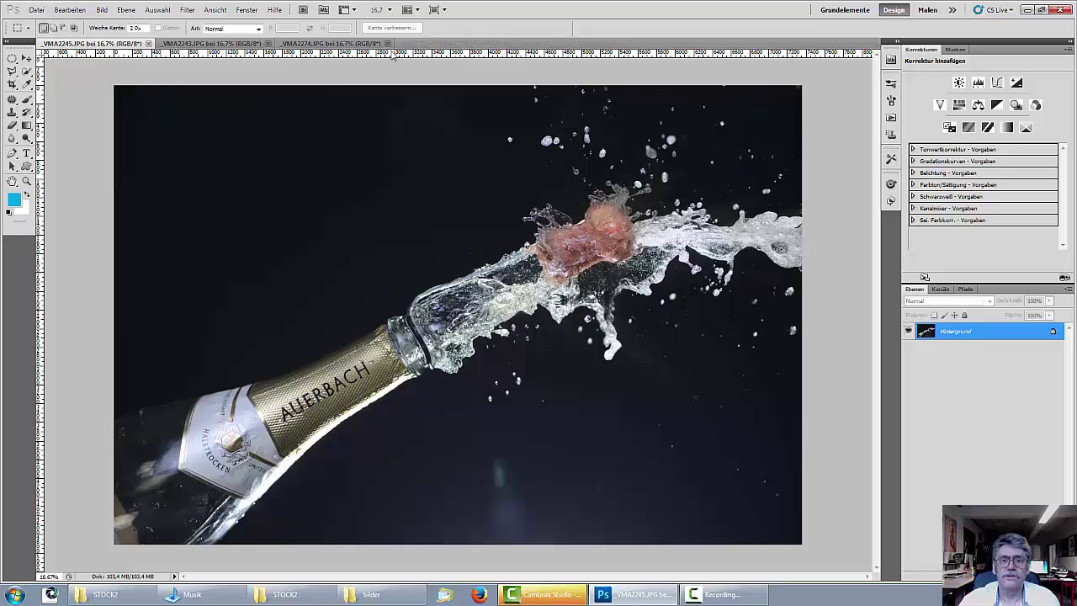
pyautogui.click(388, 43)
pyautogui.click(267, 43)
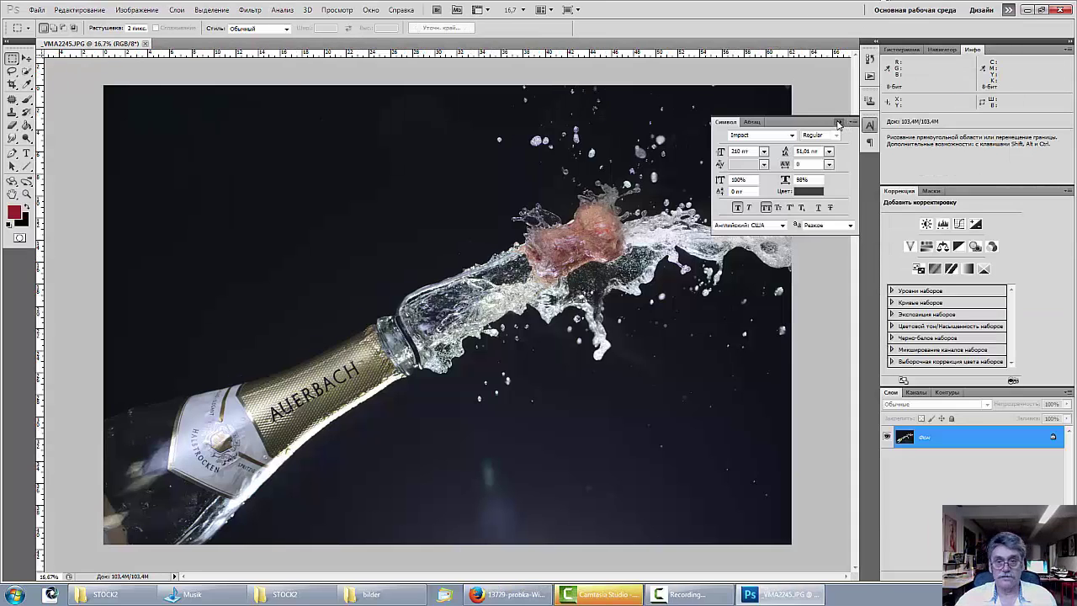
# Collapse the character settings and duplicate the background layer Фон, without keeping the extra empty layer.
pyautogui.click(839, 123)
pyautogui.moveTo(740, 597)
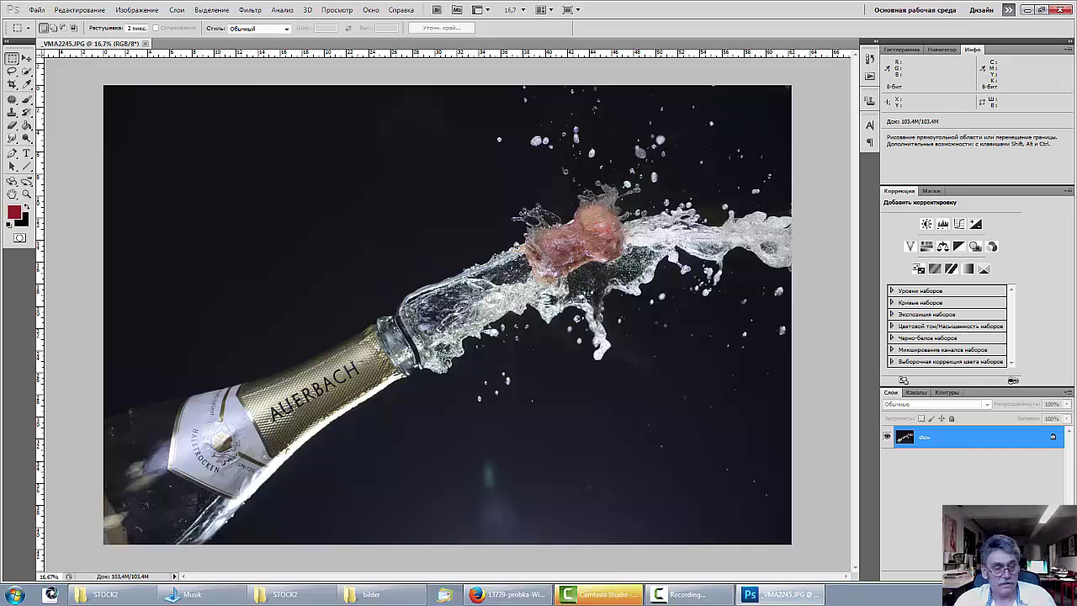
pyautogui.hotkey('ctrl', 'shift', 'alt', 'n')
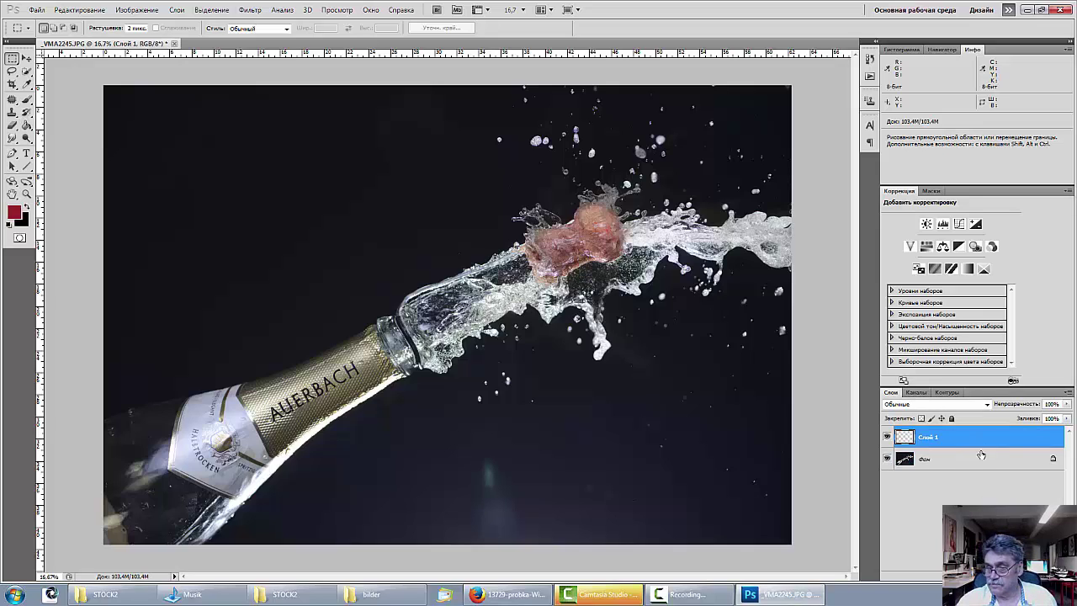
pyautogui.moveTo(982, 456); pyautogui.dragTo(982, 567)
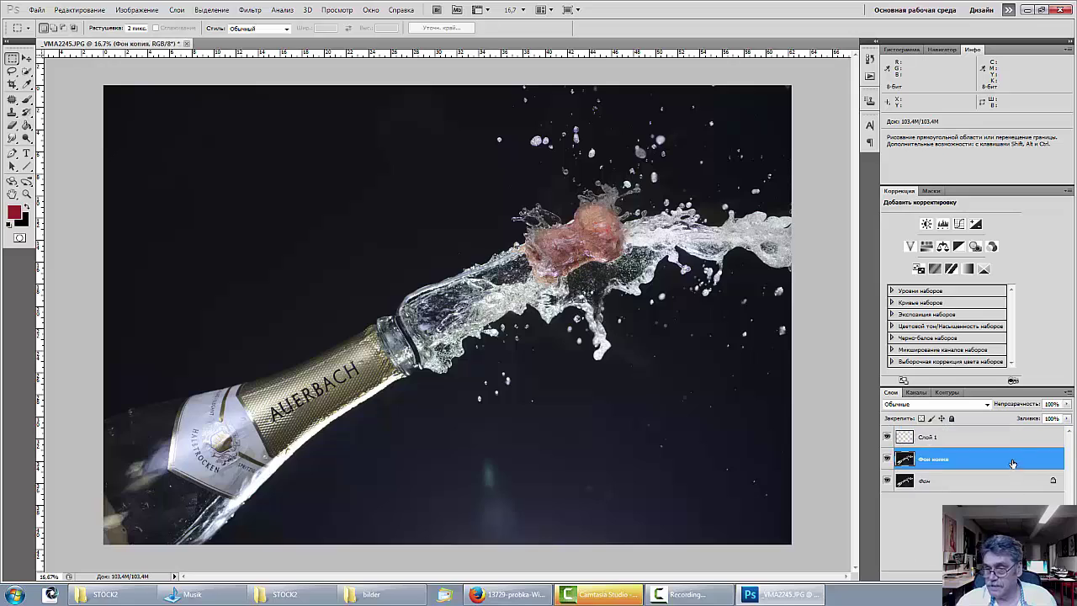
pyautogui.moveTo(1011, 444); pyautogui.dragTo(1052, 574)
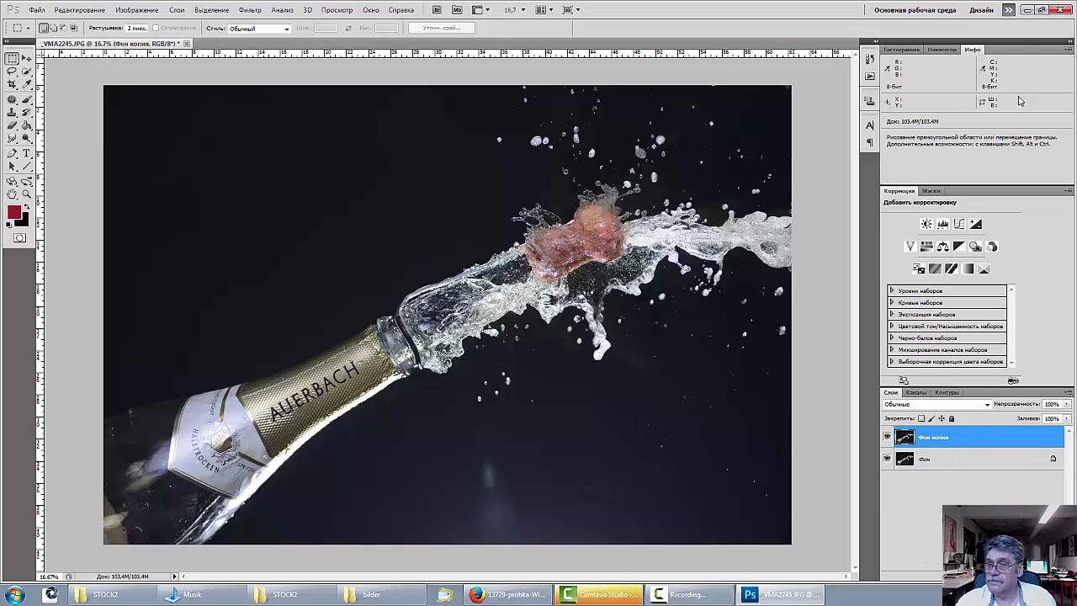
# Add a Levels adjustment clipped to the background copy with black point 43 and midtones 0.50, and invert its mask to black.
pyautogui.click(944, 224)
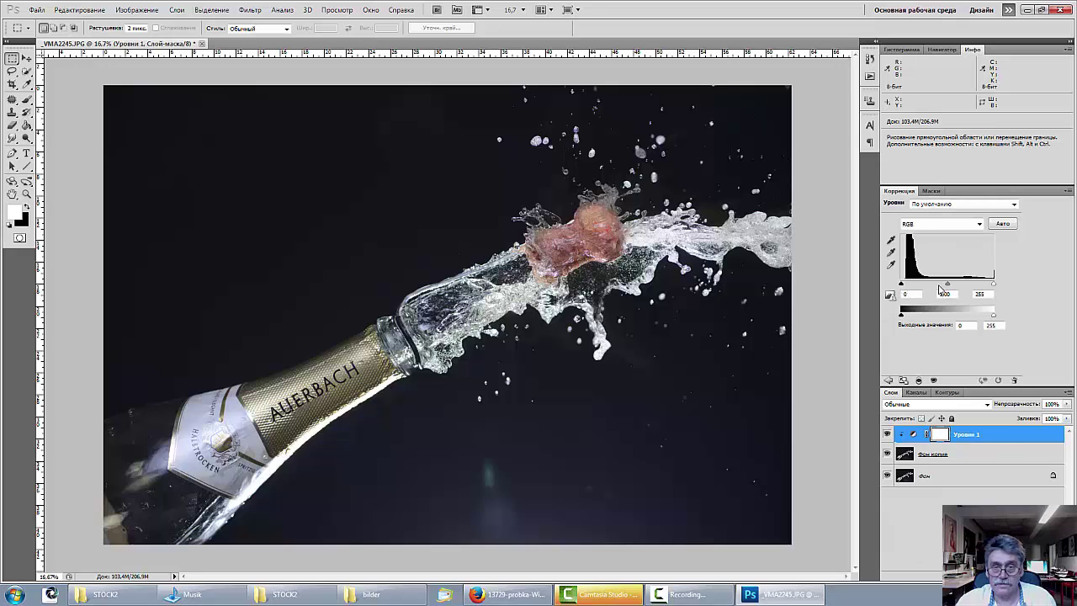
pyautogui.moveTo(947, 286); pyautogui.dragTo(917, 287)
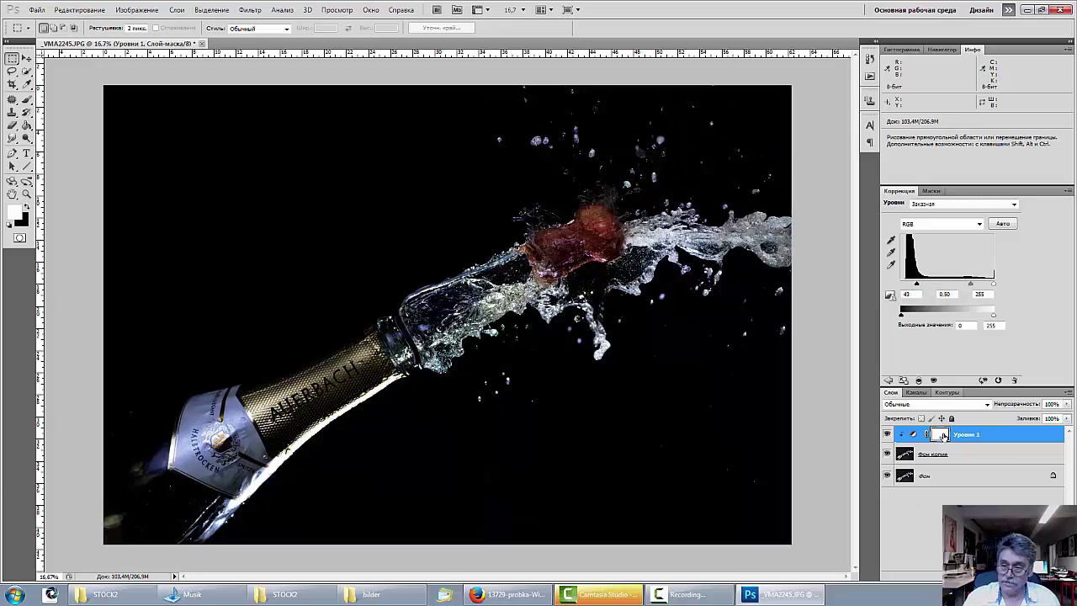
pyautogui.hotkey('ctrl', 'i')
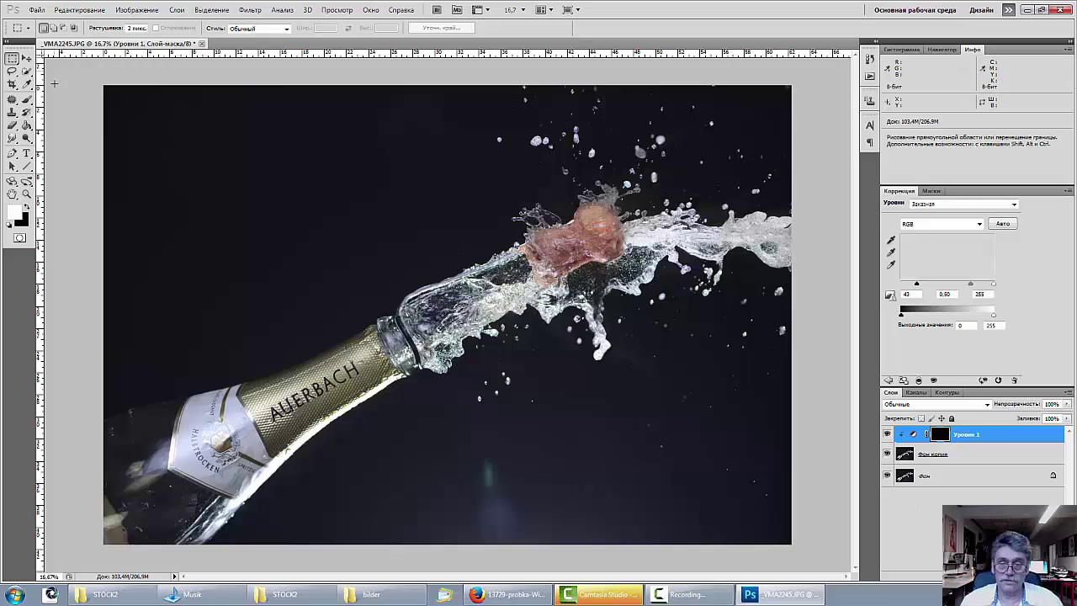
# Paint white on the Levels mask with a soft 2500 px brush to darken the background around the bottle and splash.
pyautogui.click(26, 100)
pyautogui.rightClick(597, 462)
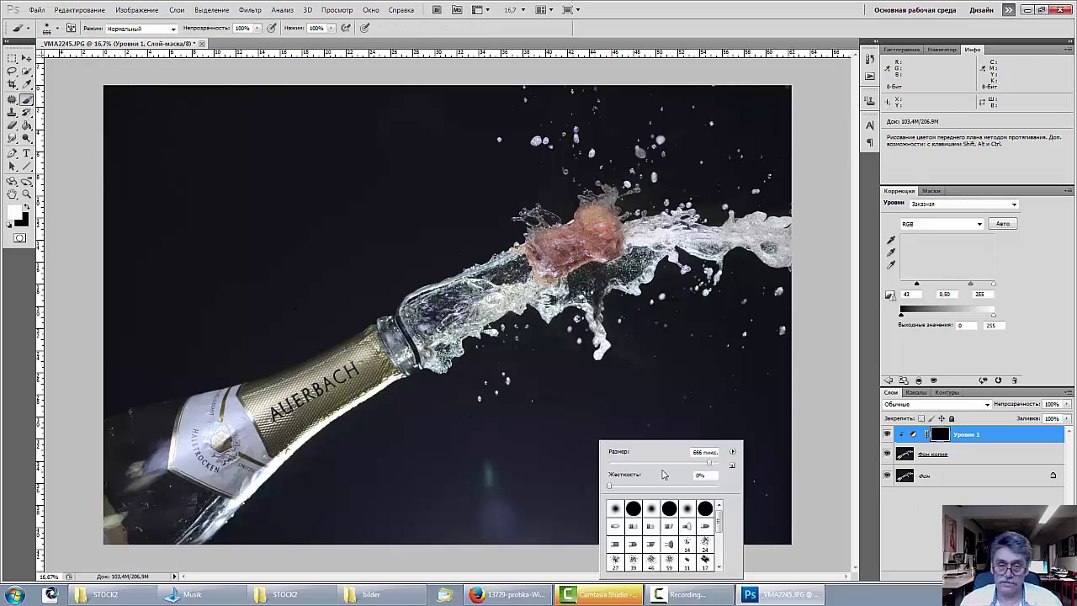
pyautogui.moveTo(705, 464); pyautogui.dragTo(728, 467)
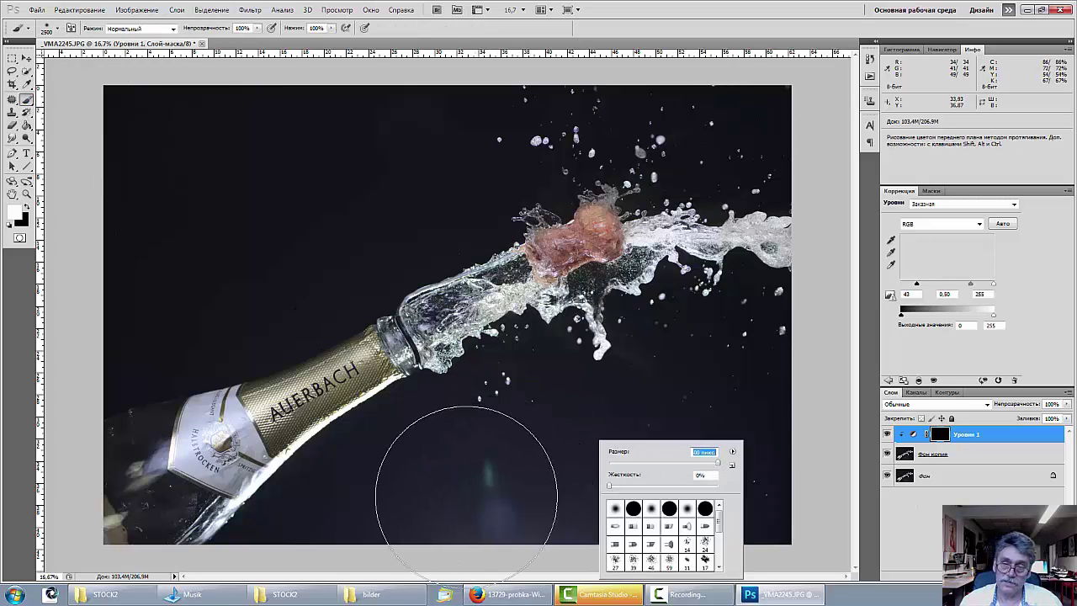
pyautogui.moveTo(404, 497)
pyautogui.mouseDown()
pyautogui.moveTo(541, 525)
pyautogui.moveTo(619, 511)
pyautogui.moveTo(631, 471)
pyautogui.moveTo(584, 440)
pyautogui.moveTo(745, 482)
pyautogui.moveTo(790, 447)
pyautogui.moveTo(613, 468)
pyautogui.mouseUp()
pyautogui.moveTo(419, 522)
pyautogui.mouseDown()
pyautogui.moveTo(318, 589)
pyautogui.moveTo(272, 175)
pyautogui.moveTo(368, 144)
pyautogui.moveTo(238, 59)
pyautogui.moveTo(126, 109)
pyautogui.mouseUp()
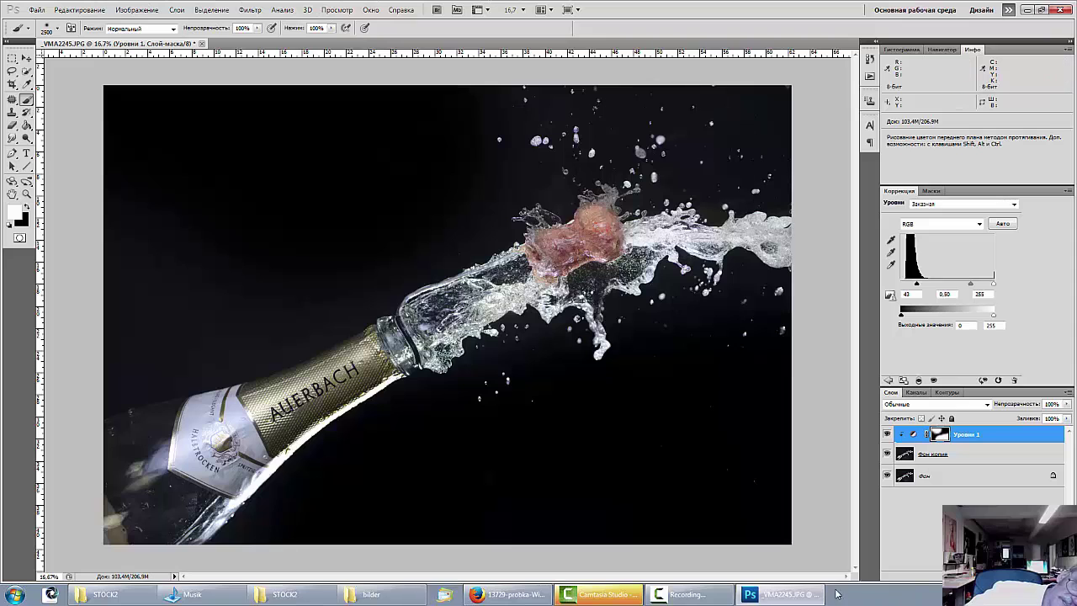
pyautogui.moveTo(670, 128); pyautogui.dragTo(705, 151)
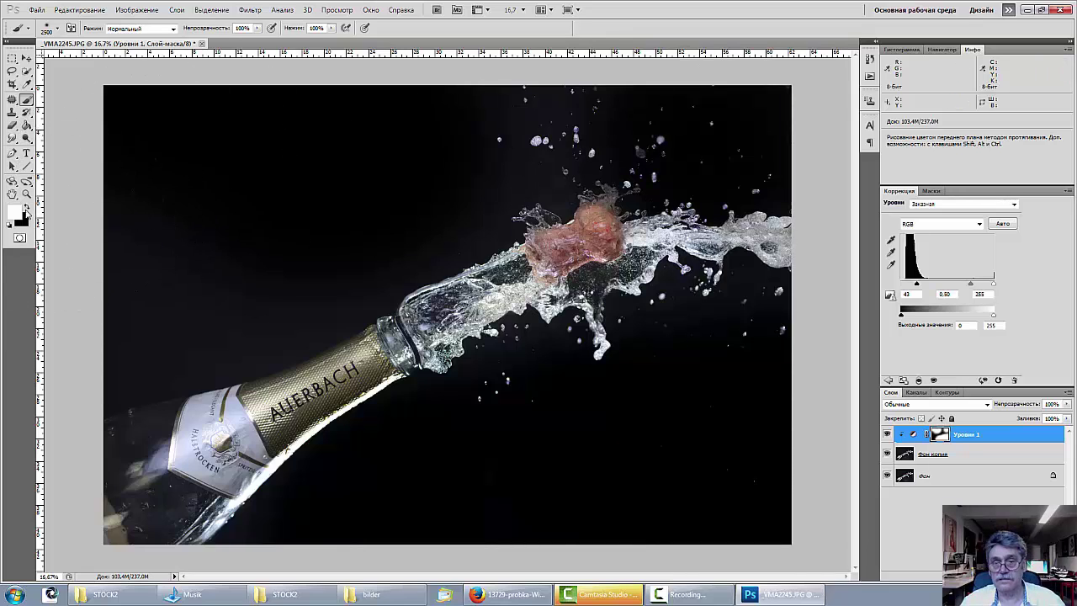
pyautogui.rightClick(580, 223)
pyautogui.write('86 пикс.')
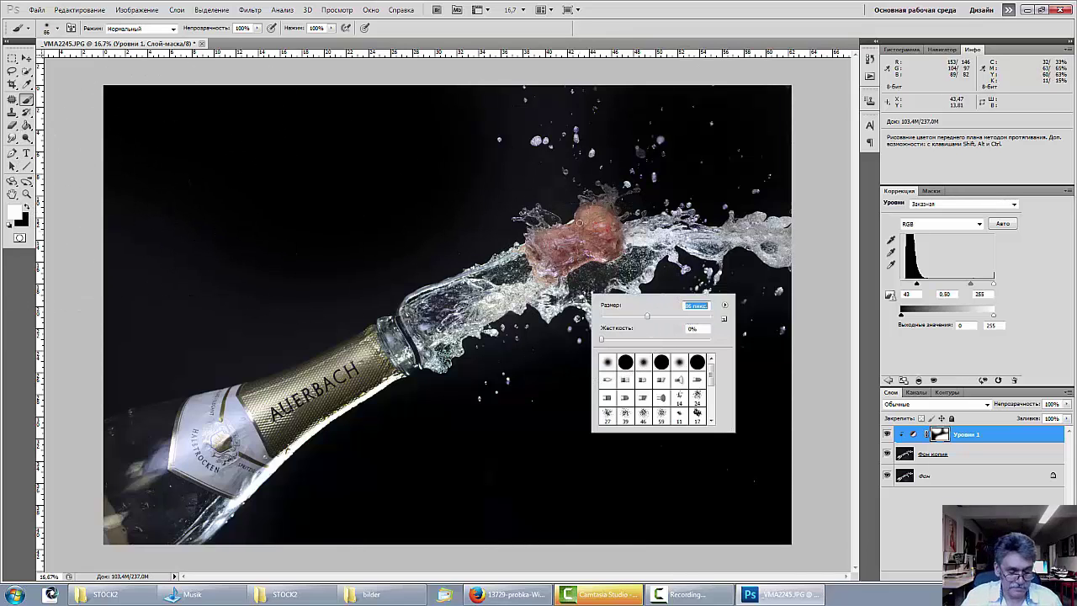
pyautogui.press('Return')
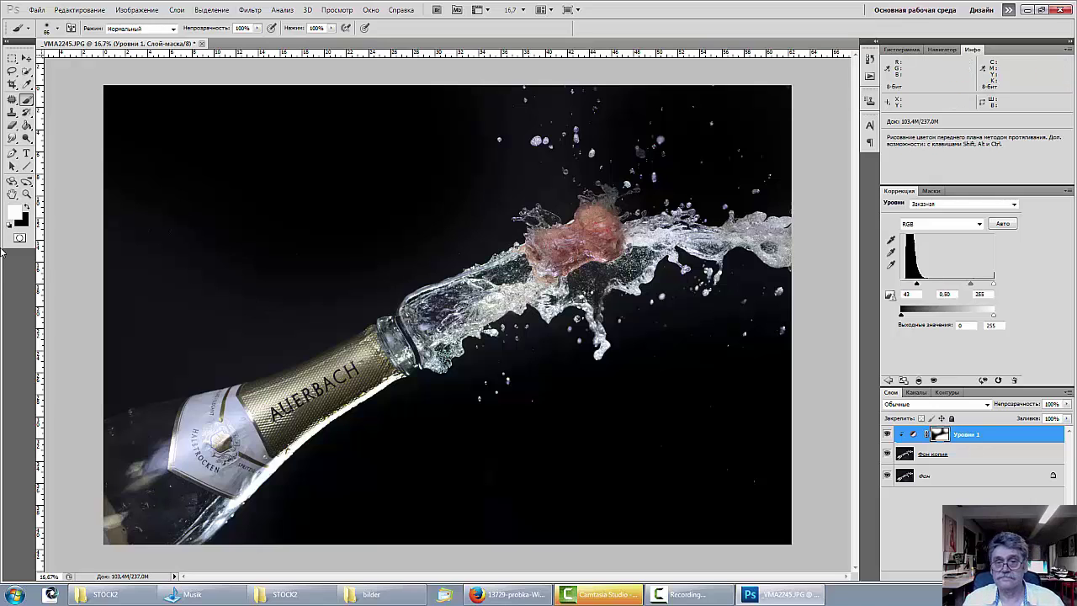
# Paint black on the Levels mask with a soft 422 px brush over the cork, splash, droplets and the background above the bottle neck.
pyautogui.click(26, 205)
pyautogui.rightClick(658, 312)
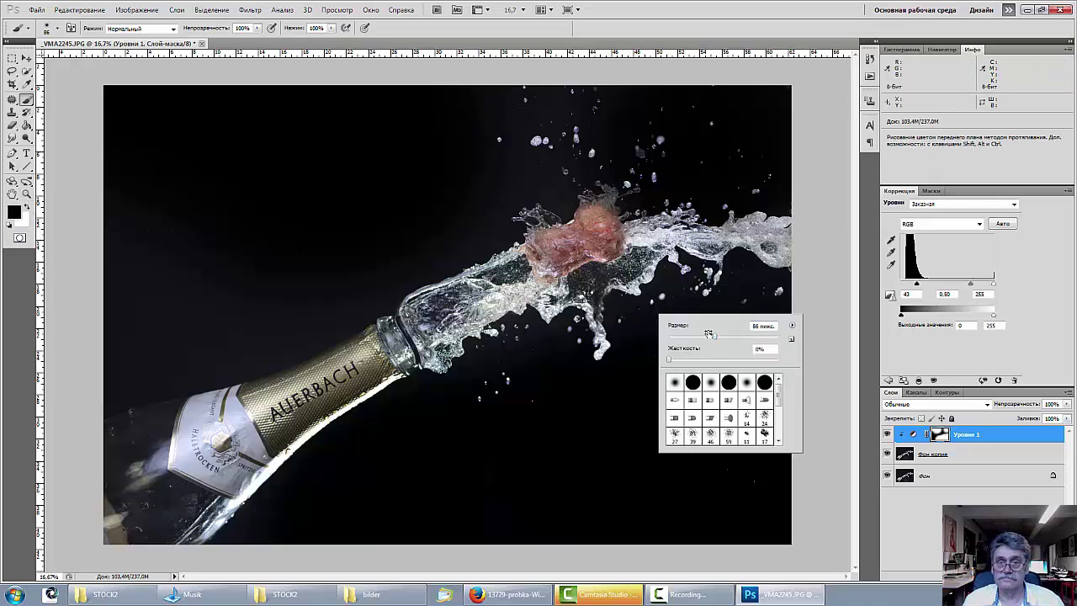
pyautogui.moveTo(709, 334); pyautogui.dragTo(732, 334)
pyautogui.press('Return')
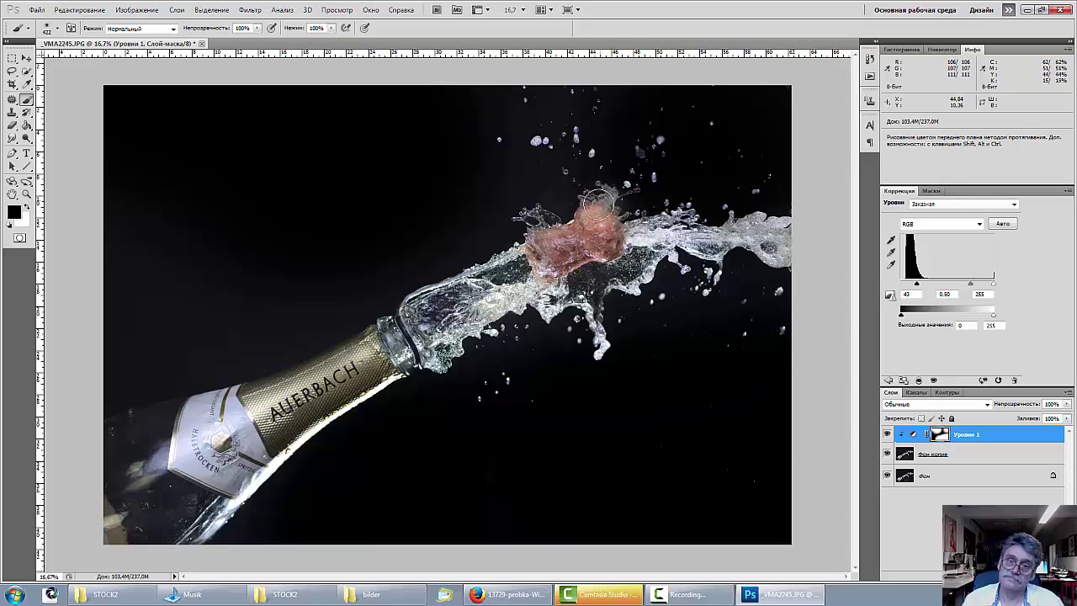
pyautogui.moveTo(597, 202)
pyautogui.mouseDown()
pyautogui.moveTo(615, 243)
pyautogui.moveTo(671, 246)
pyautogui.mouseUp()
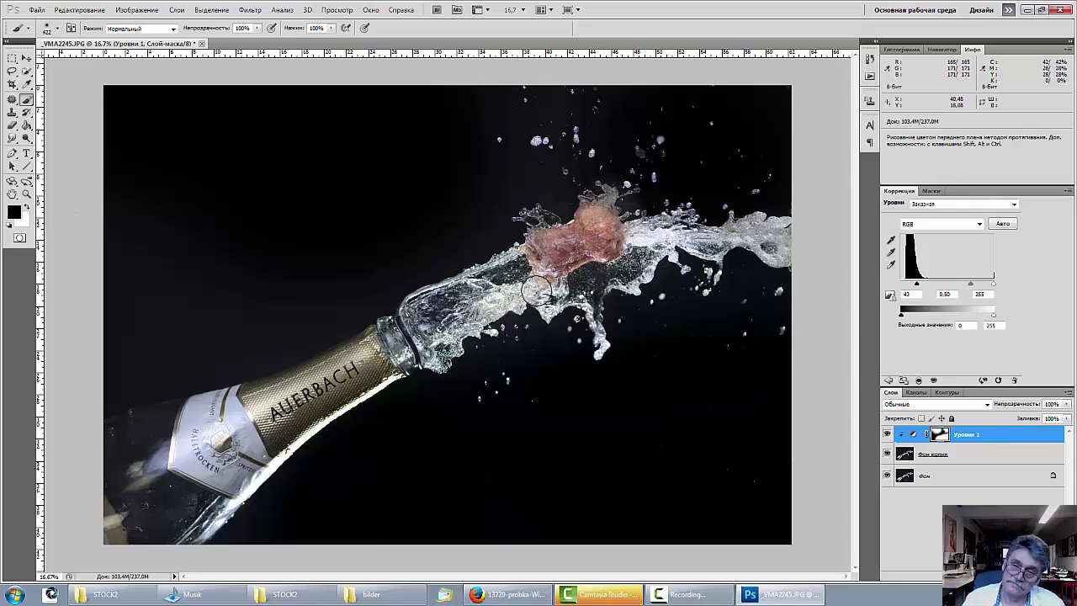
pyautogui.moveTo(730, 244)
pyautogui.mouseDown()
pyautogui.moveTo(782, 232)
pyautogui.moveTo(602, 217)
pyautogui.moveTo(656, 164)
pyautogui.moveTo(579, 141)
pyautogui.mouseUp()
pyautogui.moveTo(660, 148)
pyautogui.mouseDown()
pyautogui.moveTo(675, 119)
pyautogui.moveTo(713, 113)
pyautogui.mouseUp()
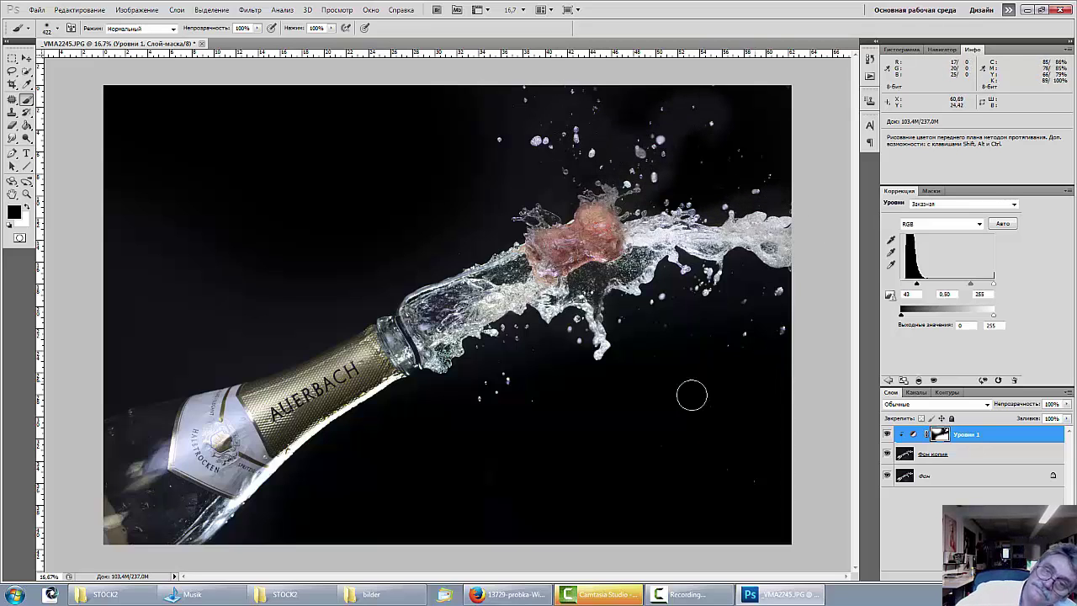
pyautogui.moveTo(678, 180)
pyautogui.mouseDown()
pyautogui.moveTo(638, 174)
pyautogui.moveTo(627, 132)
pyautogui.moveTo(603, 112)
pyautogui.moveTo(682, 95)
pyautogui.moveTo(623, 157)
pyautogui.moveTo(695, 183)
pyautogui.moveTo(674, 203)
pyautogui.moveTo(581, 135)
pyautogui.moveTo(421, 98)
pyautogui.moveTo(743, 138)
pyautogui.moveTo(709, 202)
pyautogui.moveTo(622, 213)
pyautogui.moveTo(394, 278)
pyautogui.mouseUp()
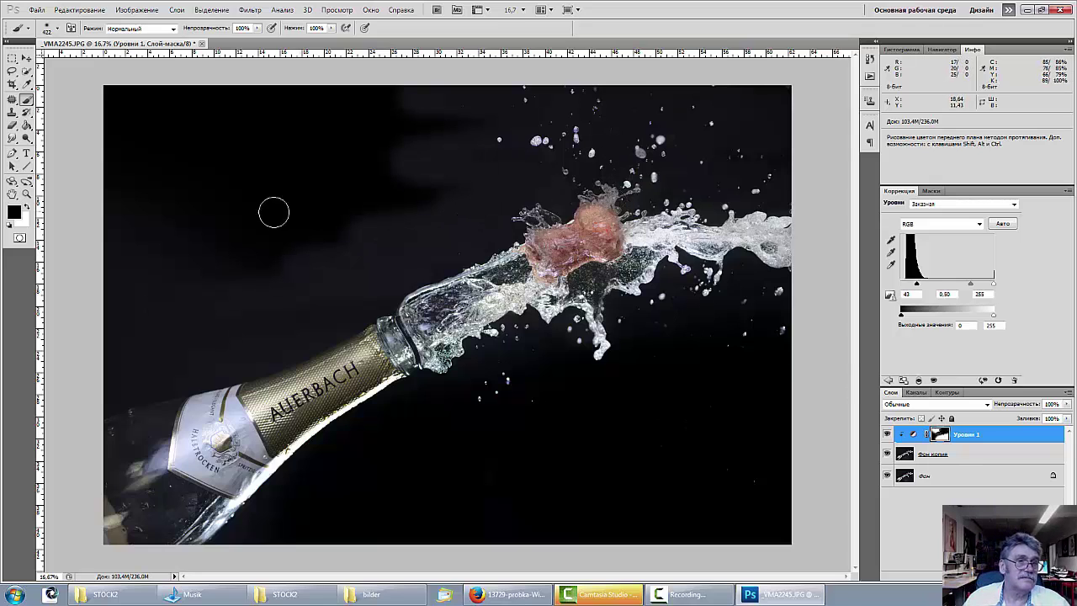
# Merge the Levels adjustment down into the background copy layer Фон копия.
pyautogui.moveTo(26, 137); pyautogui.dragTo(49, 149)
pyautogui.click(51, 138)
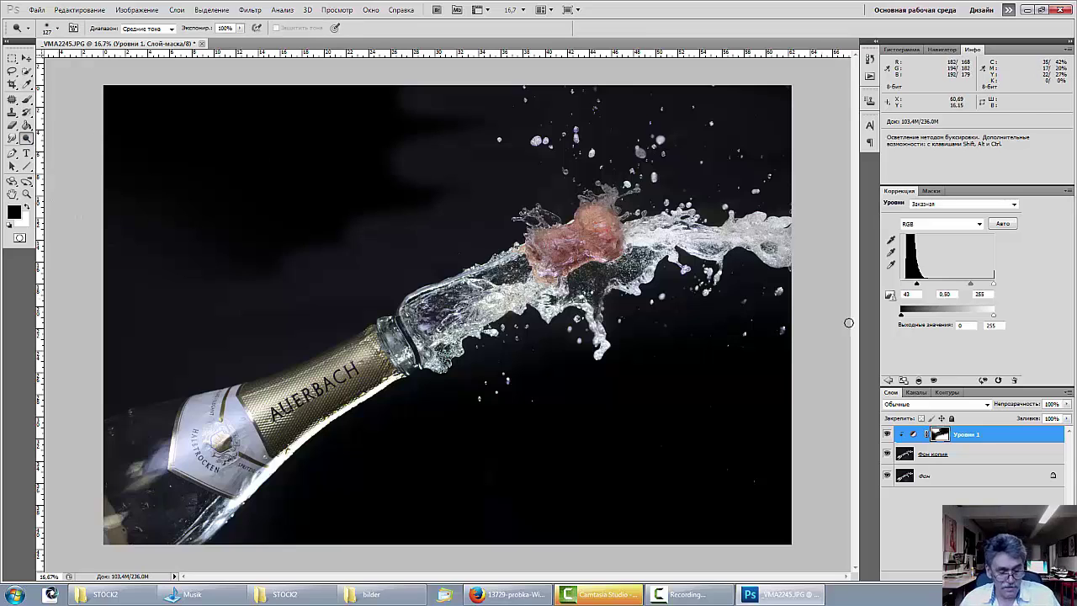
pyautogui.hotkey('ctrl', 'e')
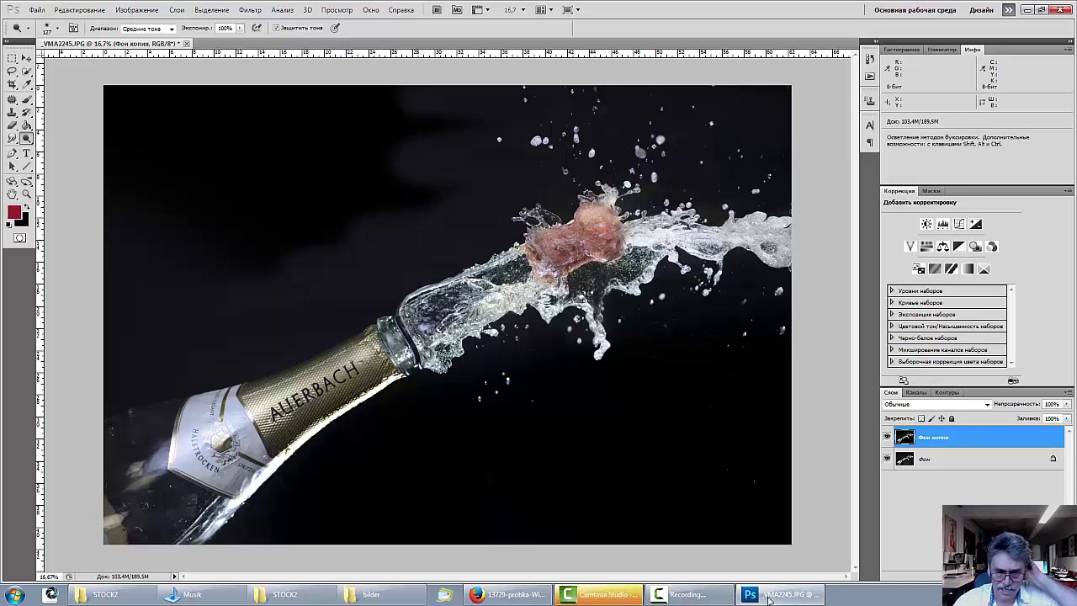
# Copy the cork texture image from the Firefox window and paste it into the champagne photo in Photoshop as a new layer.
pyautogui.click(503, 596)
pyautogui.rightClick(566, 309)
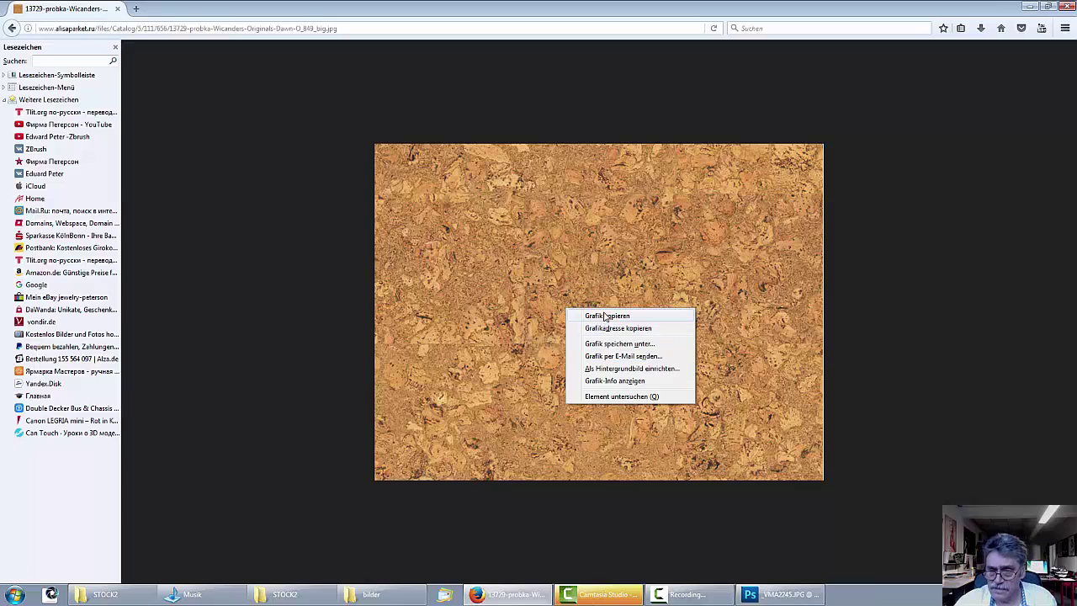
pyautogui.click(602, 316)
pyautogui.click(781, 596)
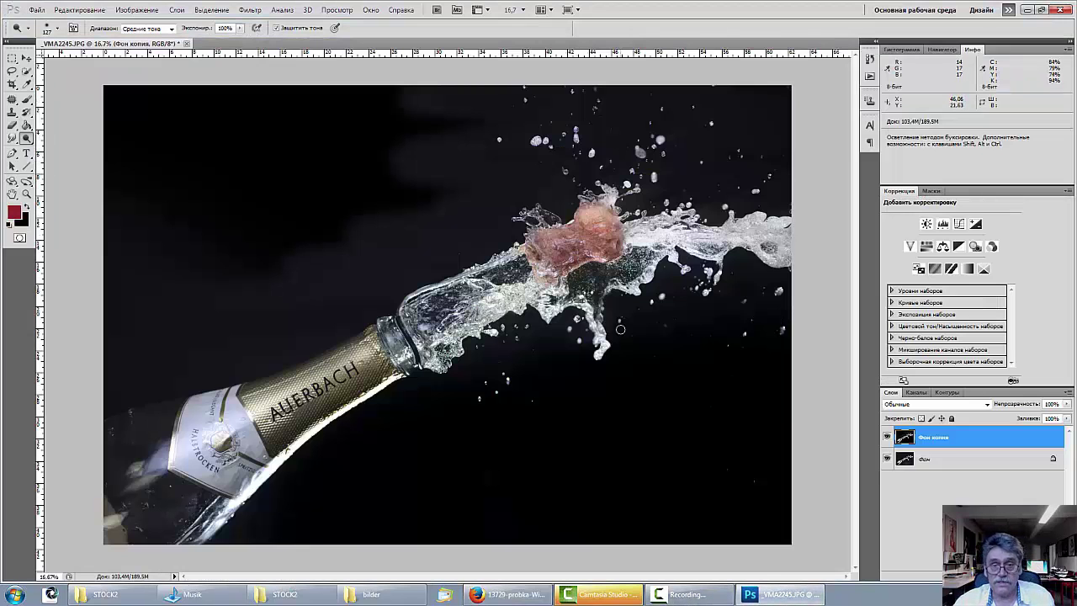
pyautogui.hotkey('ctrl', 'v')
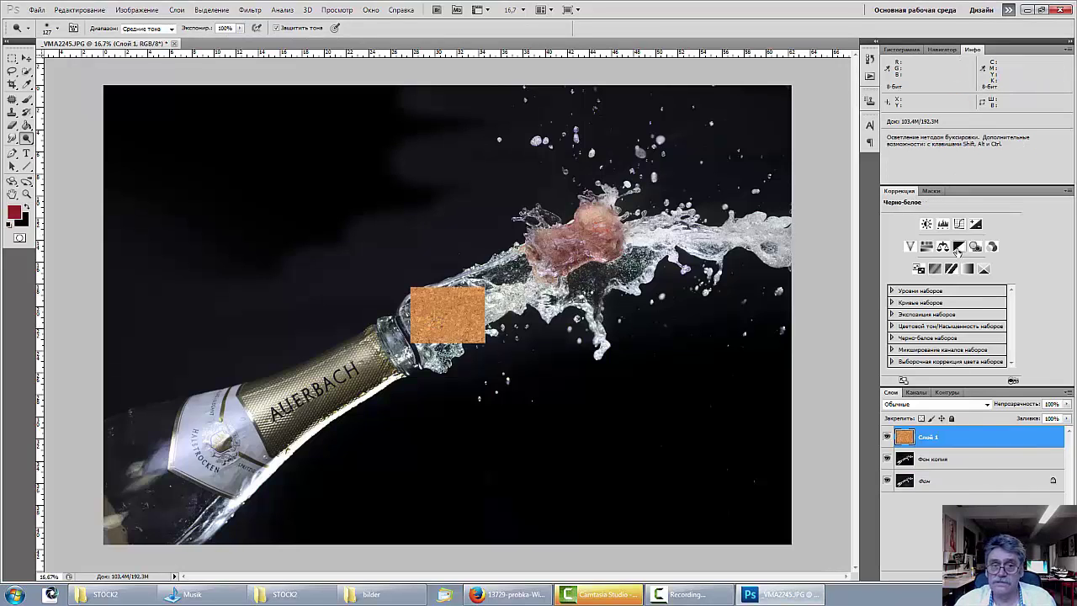
# Desaturate the pasted cork texture with a clipped Black & White adjustment at default values and merge the adjustment into it.
pyautogui.click(959, 247)
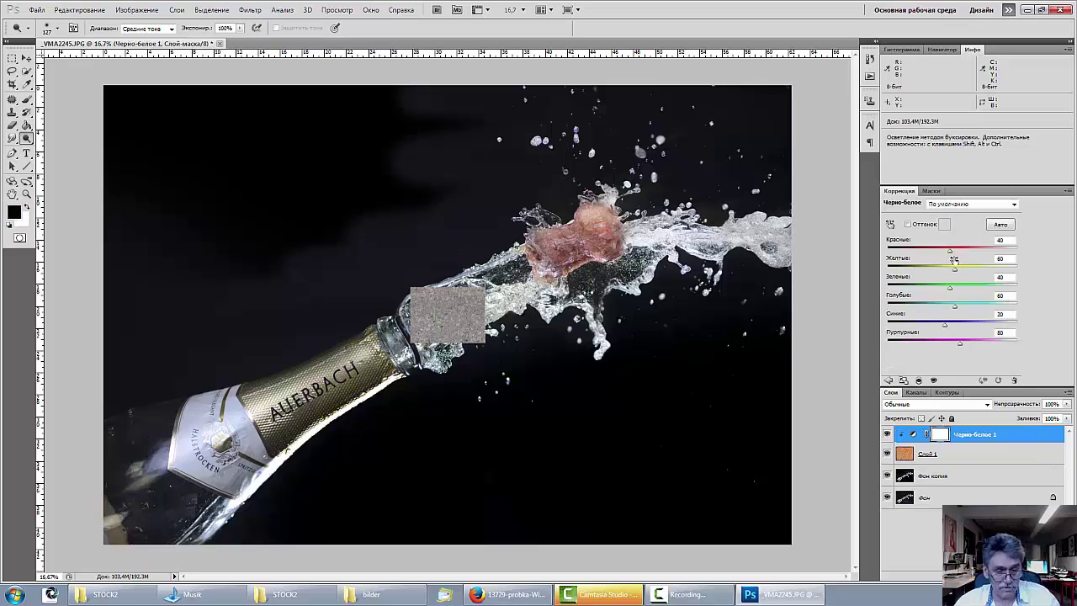
pyautogui.hotkey('ctrl', 't')
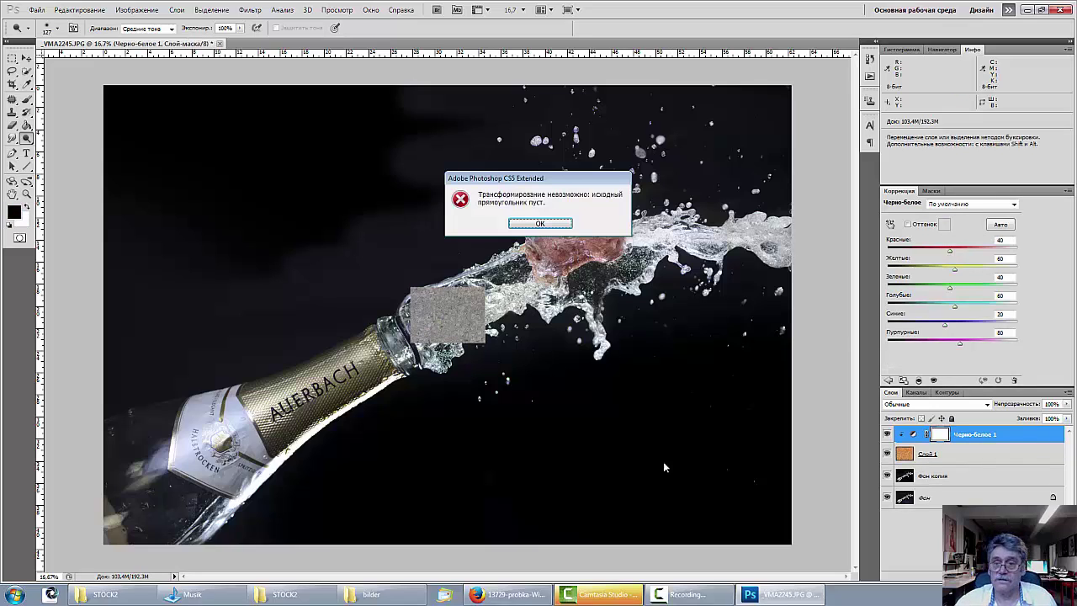
pyautogui.click(540, 224)
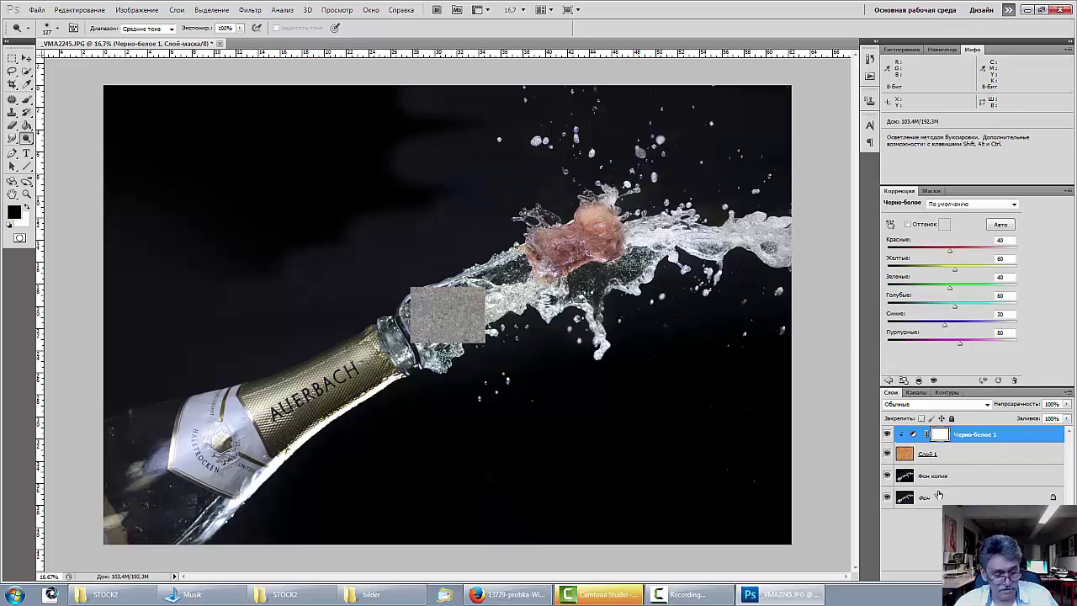
pyautogui.click(966, 439)
pyautogui.press('Delete')
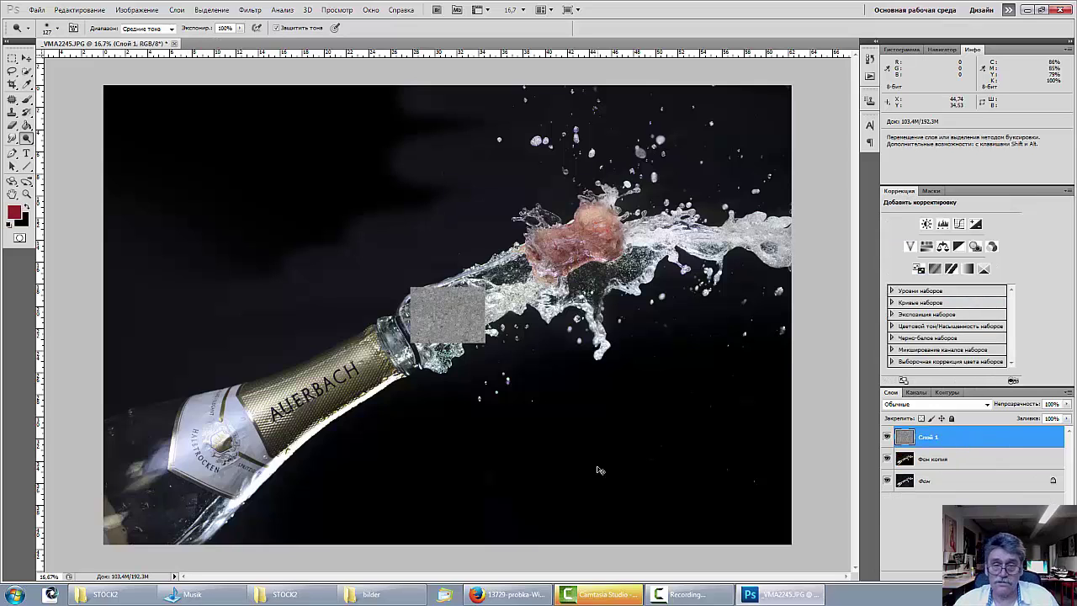
# Transform the grey texture so it is rotated about -30° and enlarged to cover the flying cork.
pyautogui.hotkey('ctrl', 't')
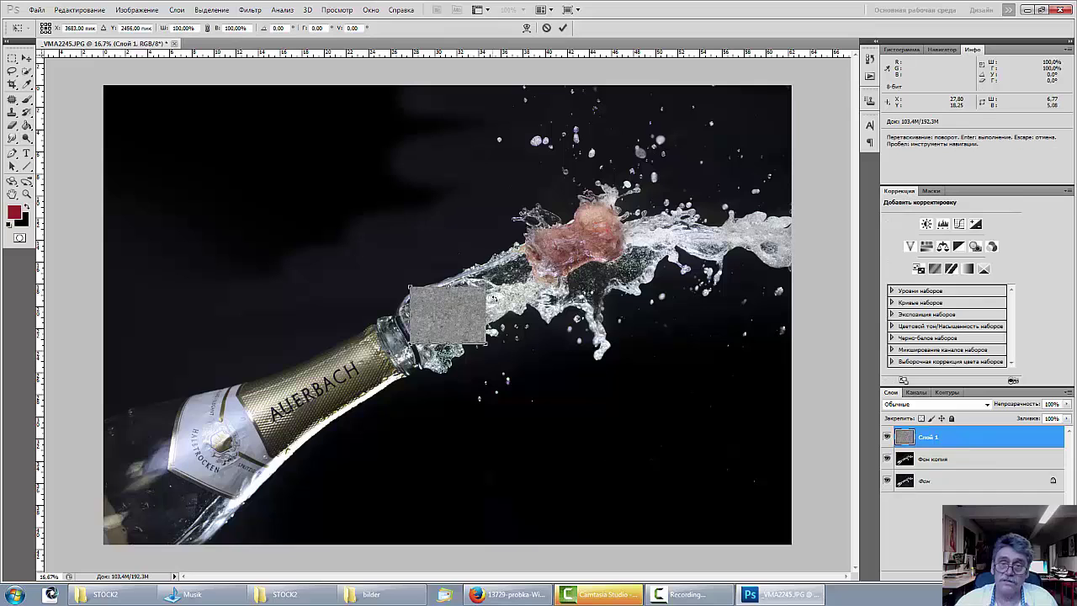
pyautogui.moveTo(487, 286); pyautogui.dragTo(513, 265)
pyautogui.moveTo(497, 314); pyautogui.dragTo(637, 243)
pyautogui.moveTo(585, 282); pyautogui.dragTo(589, 274)
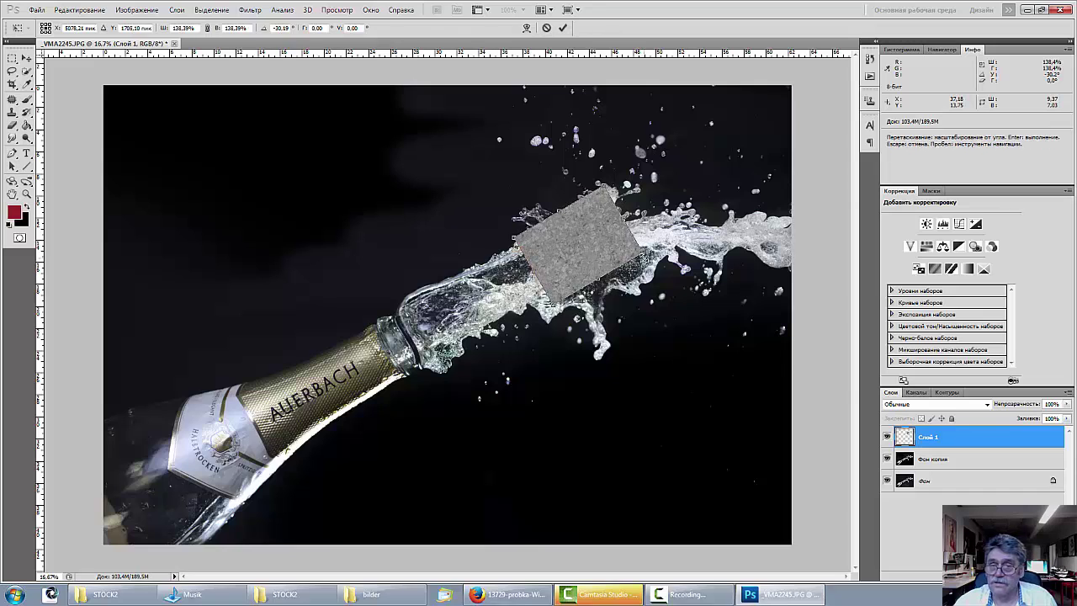
pyautogui.press('Return')
pyautogui.press('o')
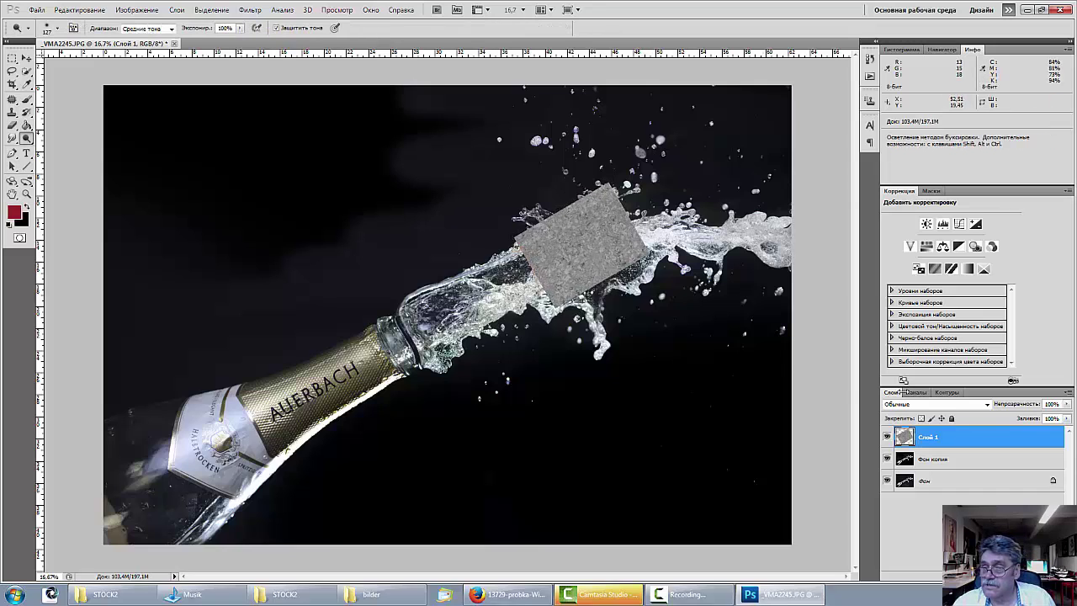
# Raise the texture's contrast with a clipped Levels adjustment using midtones 0.61, white point 176 and a raised black point, and merge it.
pyautogui.click(945, 226)
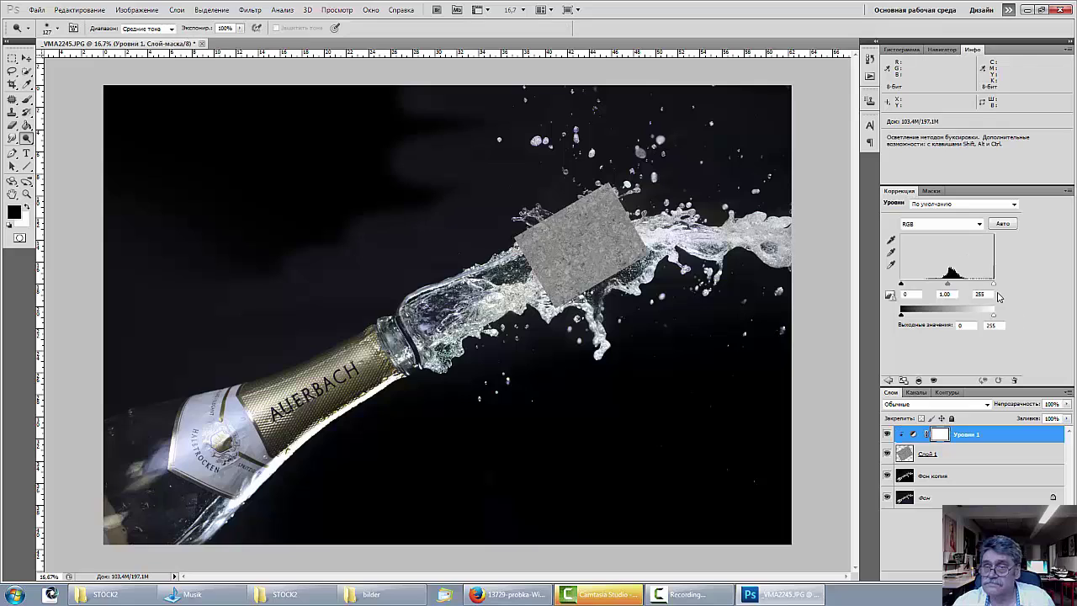
pyautogui.moveTo(995, 288); pyautogui.dragTo(967, 288)
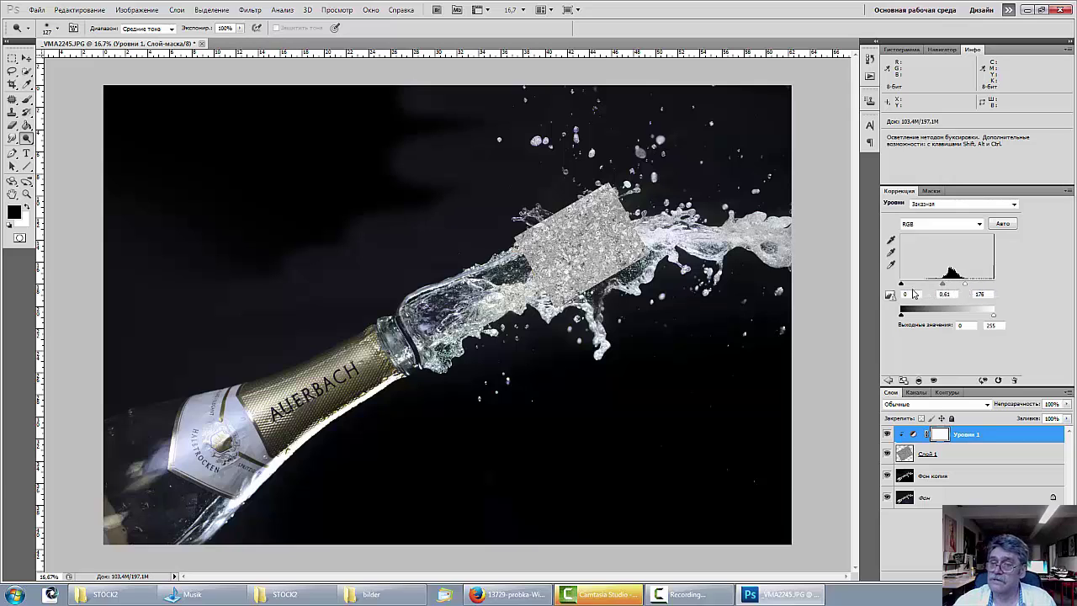
pyautogui.moveTo(903, 286); pyautogui.dragTo(909, 286)
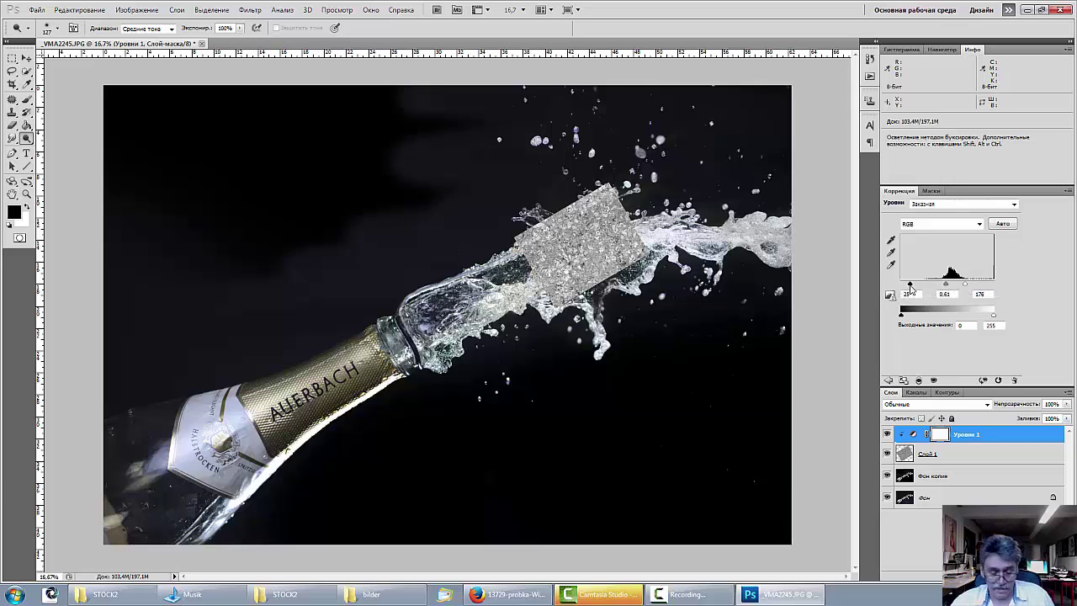
pyautogui.click(995, 436)
pyautogui.press('Delete')
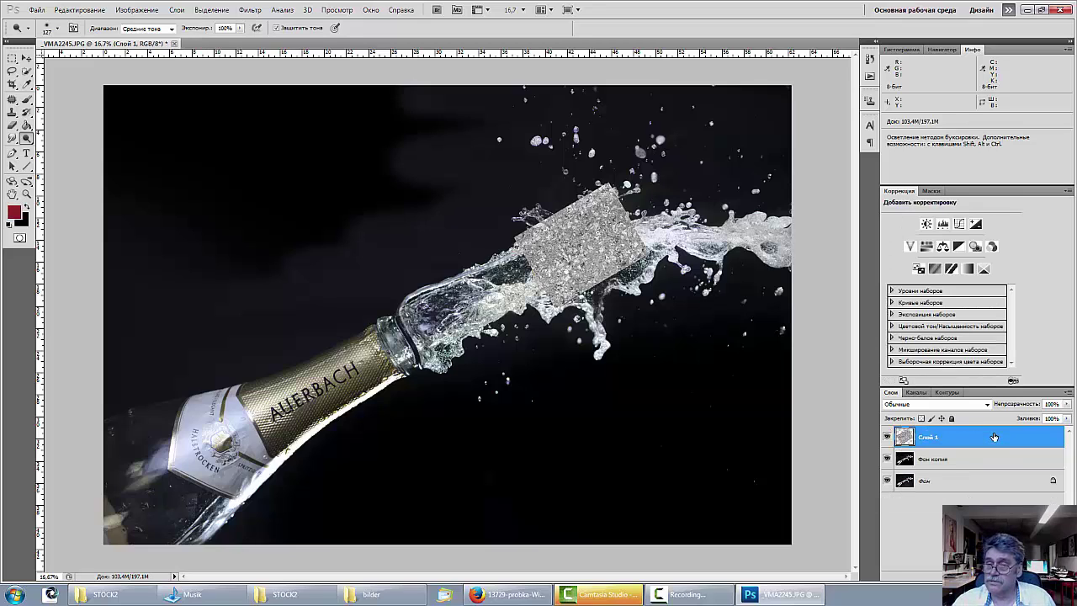
# Try successive blending modes on the texture layer Слой 1 and settle on Overlay (Перекрытие).
pyautogui.doubleClick(923, 405)
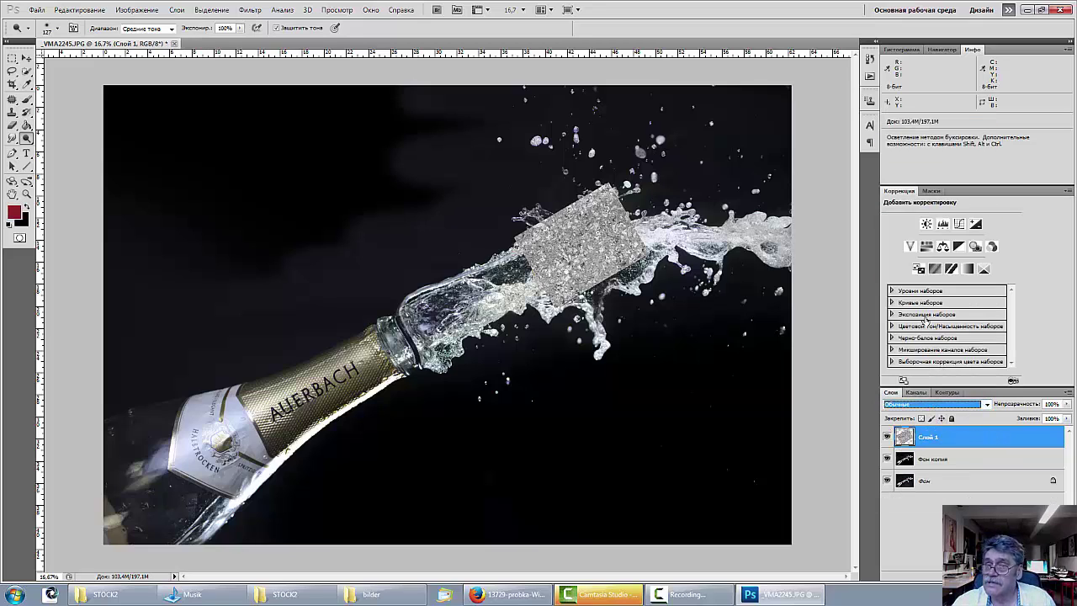
pyautogui.click(923, 406)
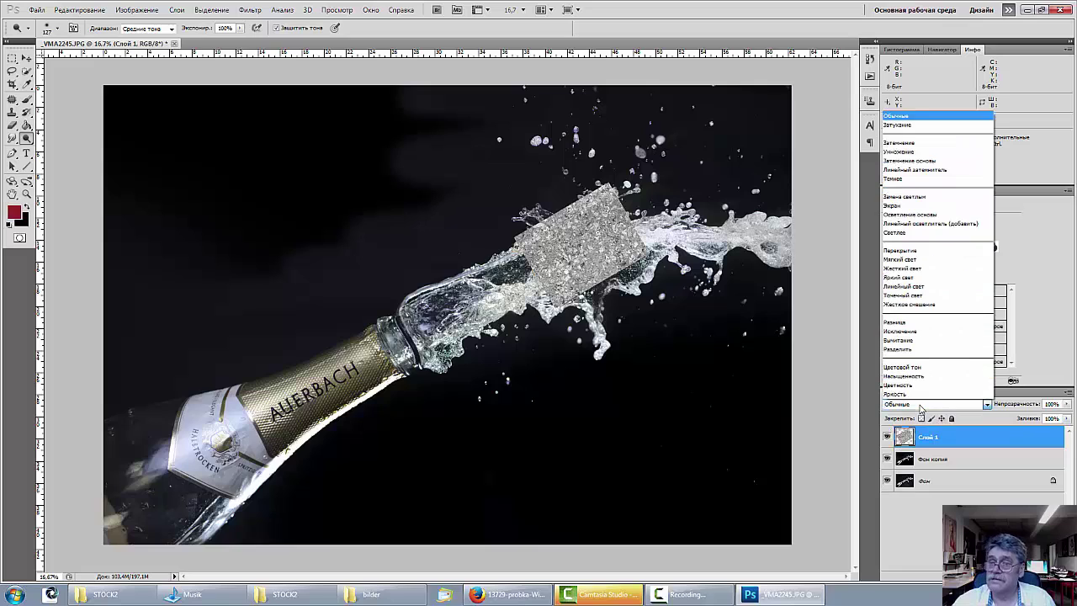
pyautogui.click(906, 118)
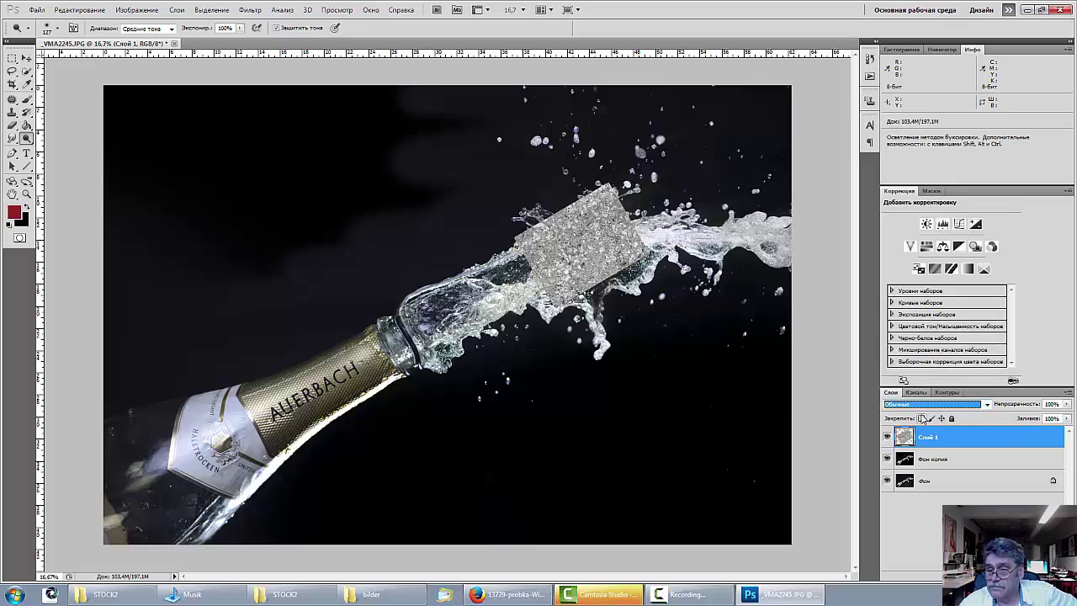
pyautogui.press('Down')
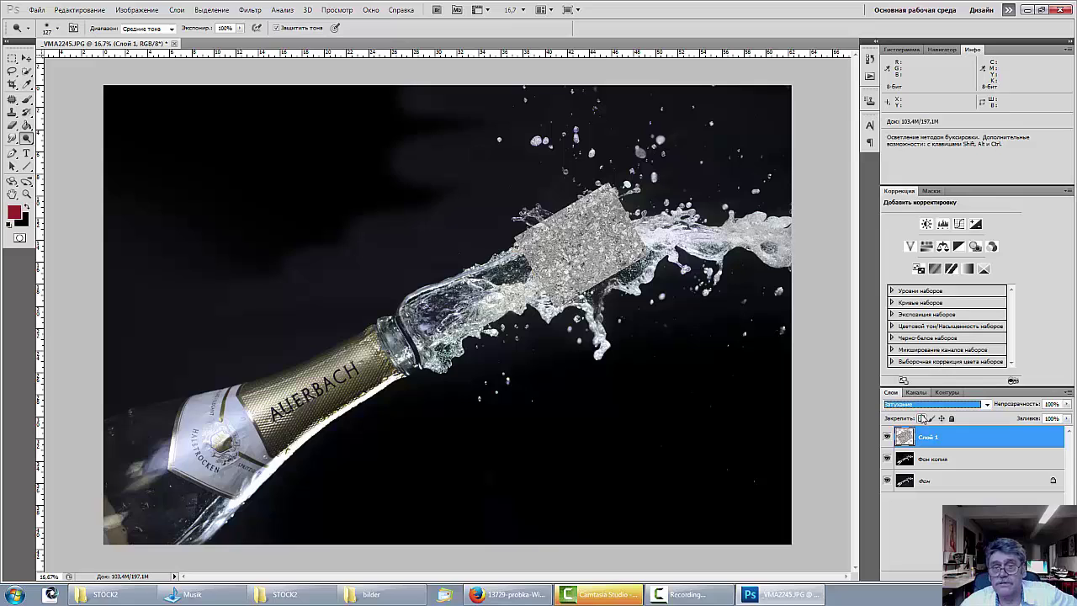
pyautogui.press('Down')
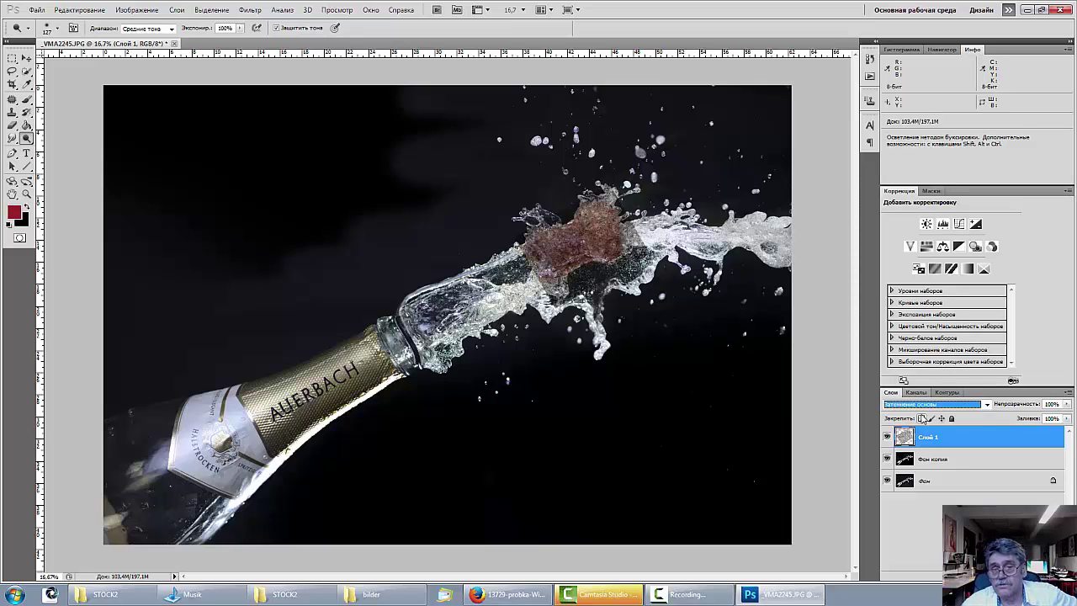
pyautogui.press('Down')
pyautogui.press('Down')
pyautogui.press('Down')
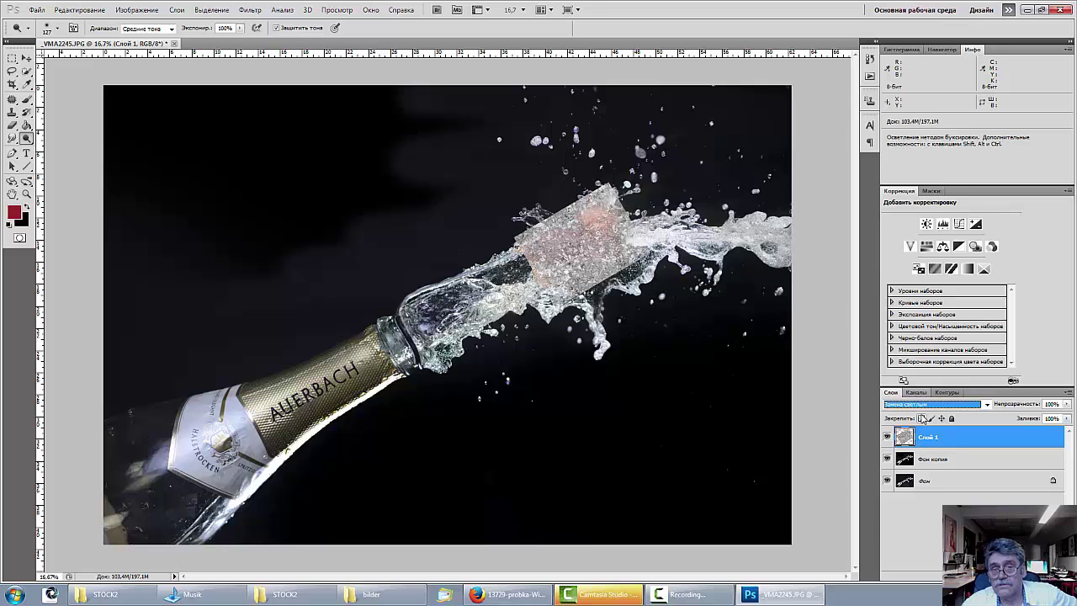
pyautogui.press('Down')
pyautogui.press('Down')
pyautogui.press('Down')
pyautogui.press('Down')
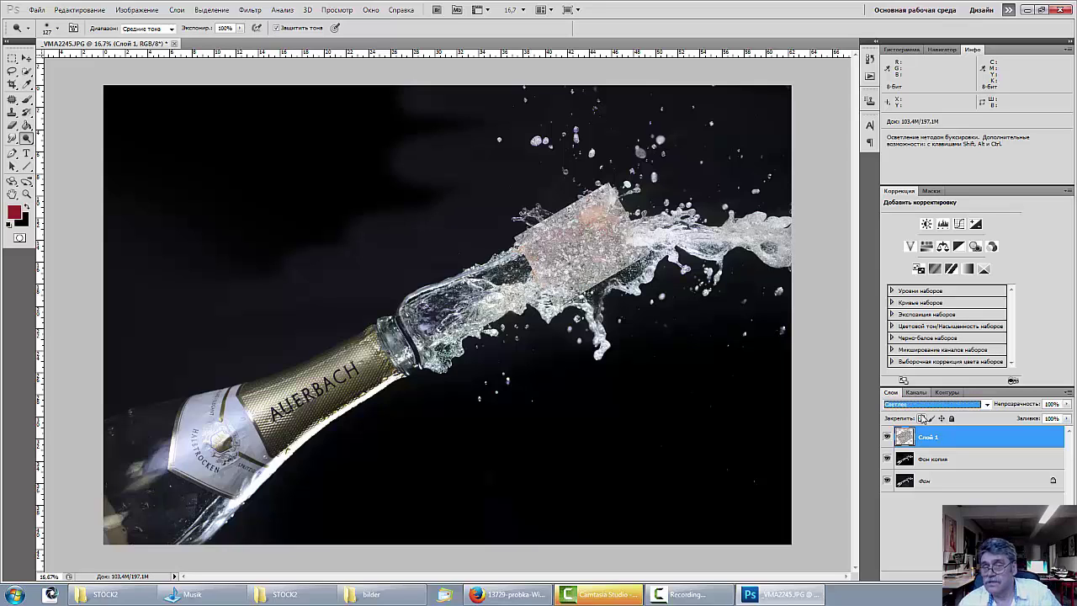
pyautogui.press('Down')
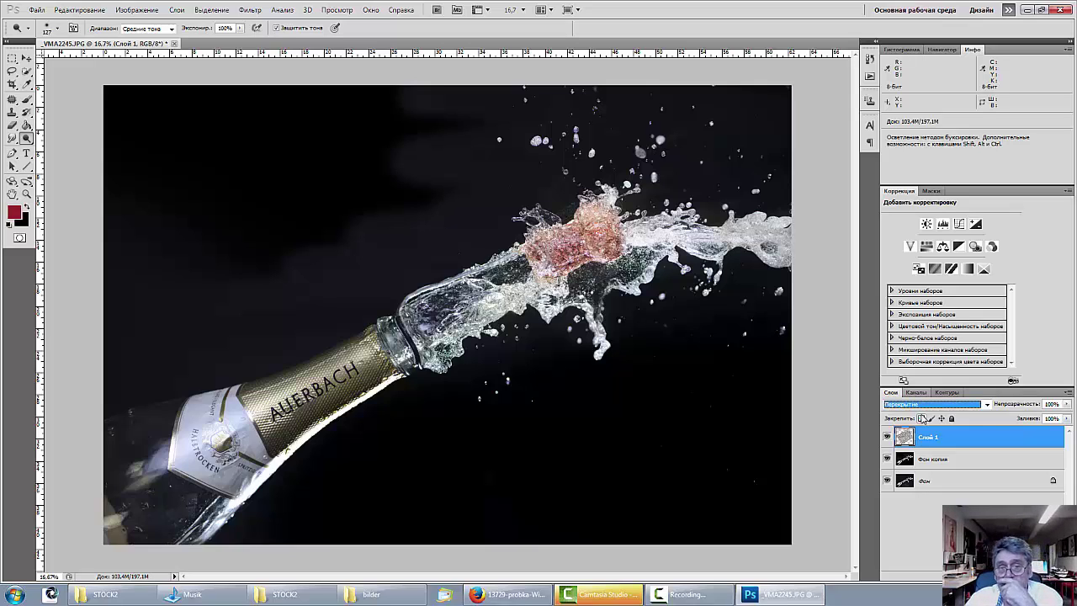
pyautogui.press('Up')
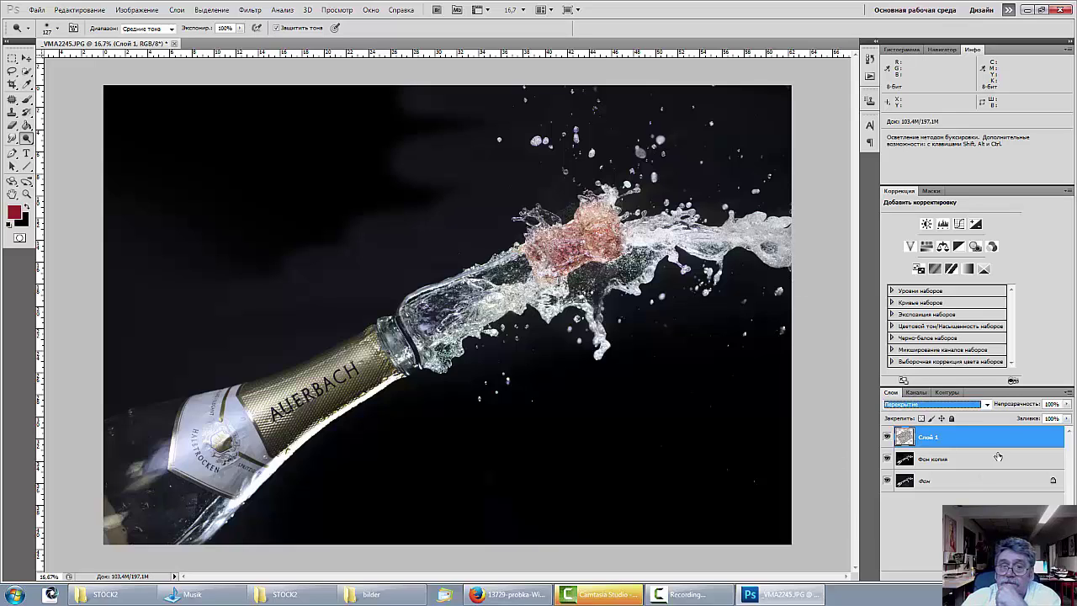
# Set the texture layer's opacity to 77% and compare the cork with the layer hidden and shown.
pyautogui.moveTo(1025, 405); pyautogui.dragTo(1004, 406)
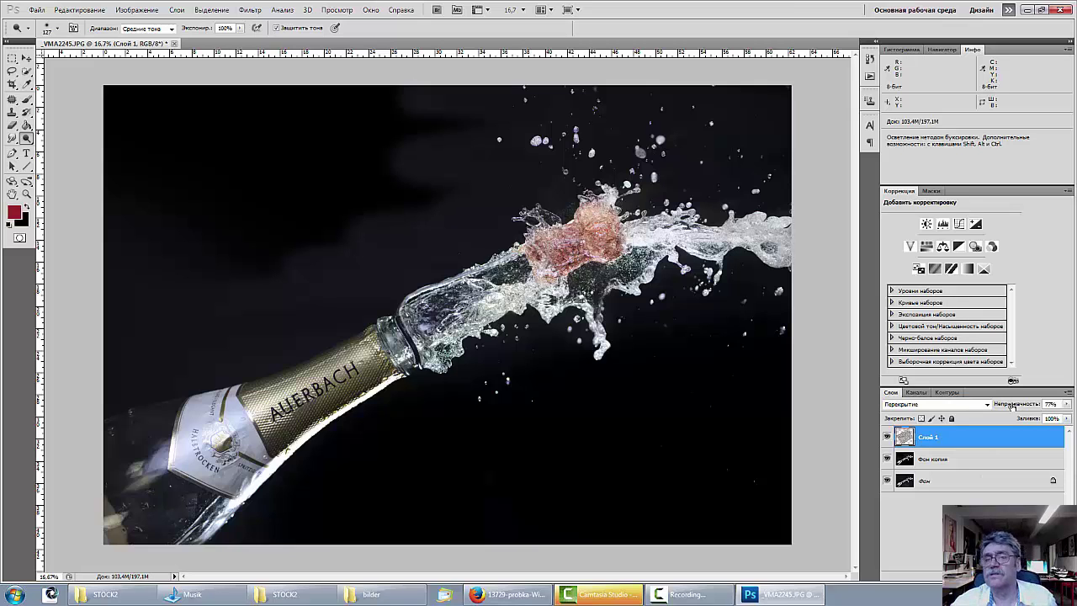
pyautogui.hotkey('ctrl', '+')
pyautogui.hotkey('ctrl', '+')
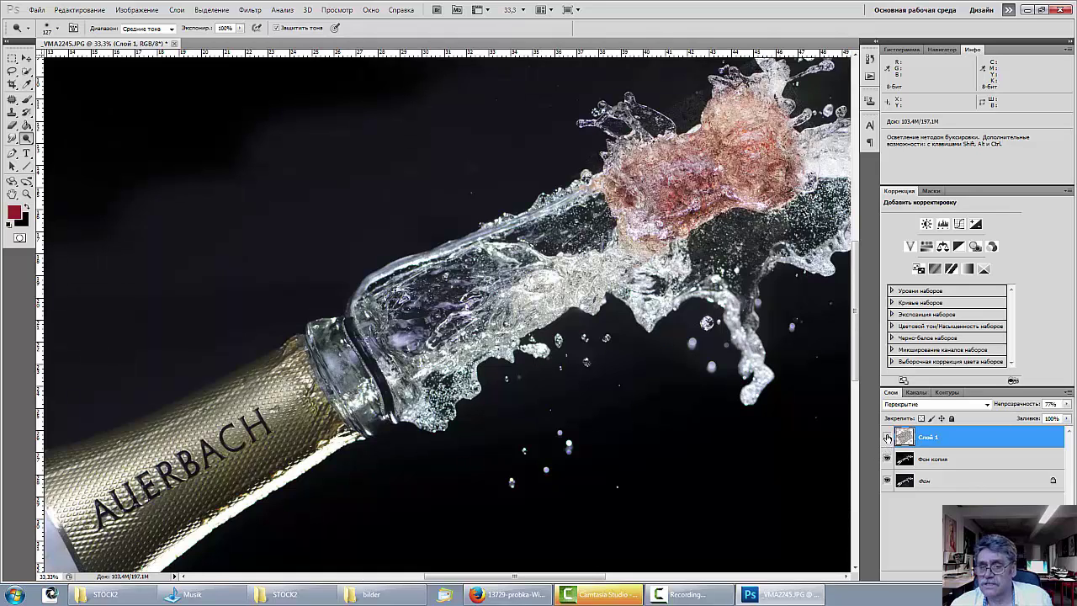
pyautogui.click(887, 436)
pyautogui.click(887, 437)
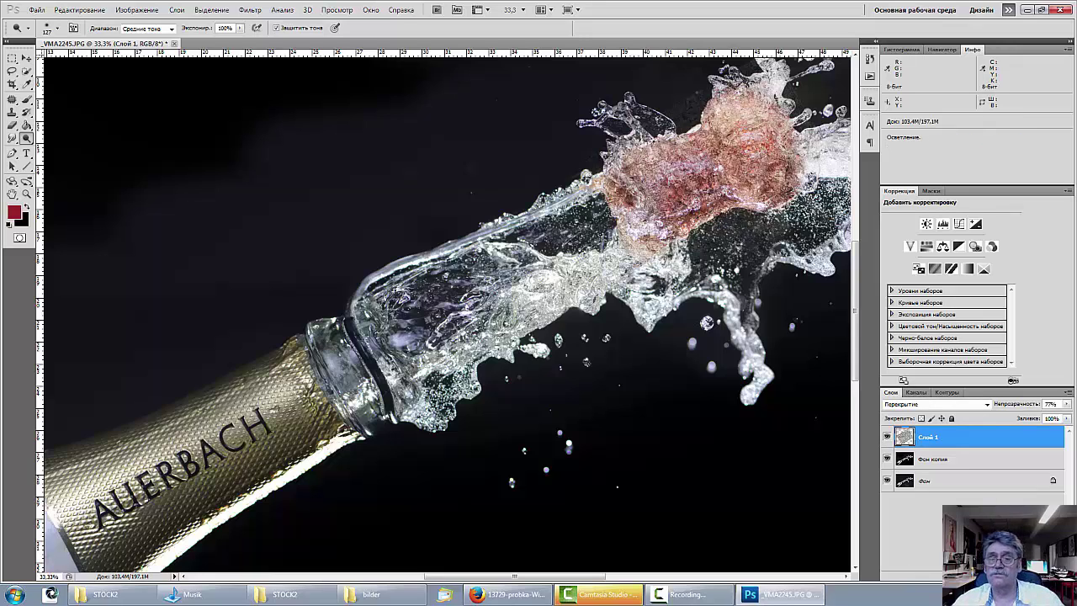
# Limit the texture to the cork with a black layer mask painted white there using a soft 422 px brush, and merge it down.
pyautogui.keyDown('alt'); pyautogui.click(959, 574); pyautogui.keyUp('alt')
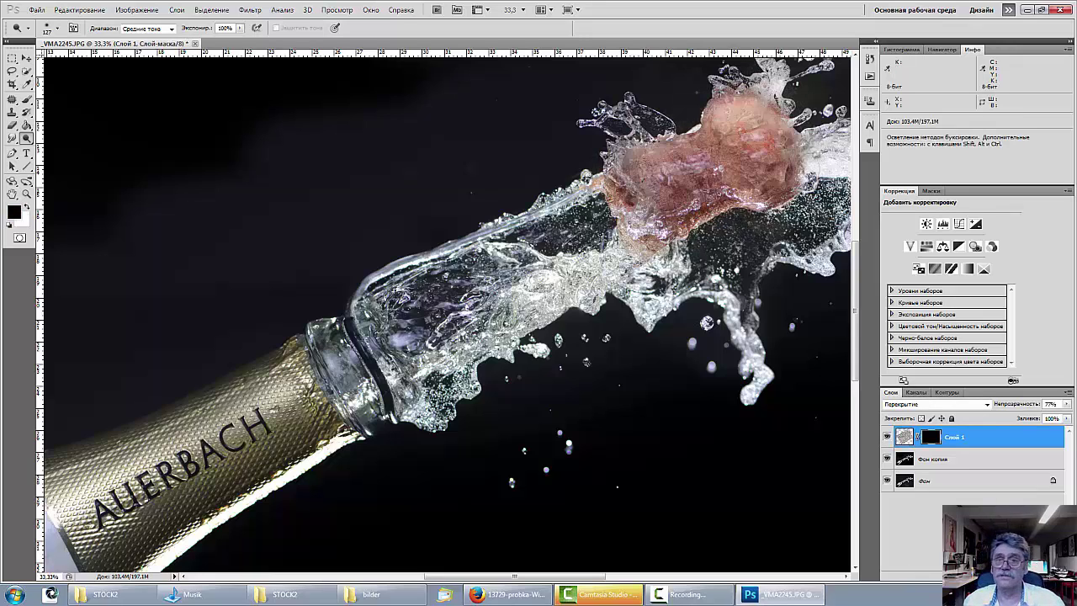
pyautogui.click(27, 99)
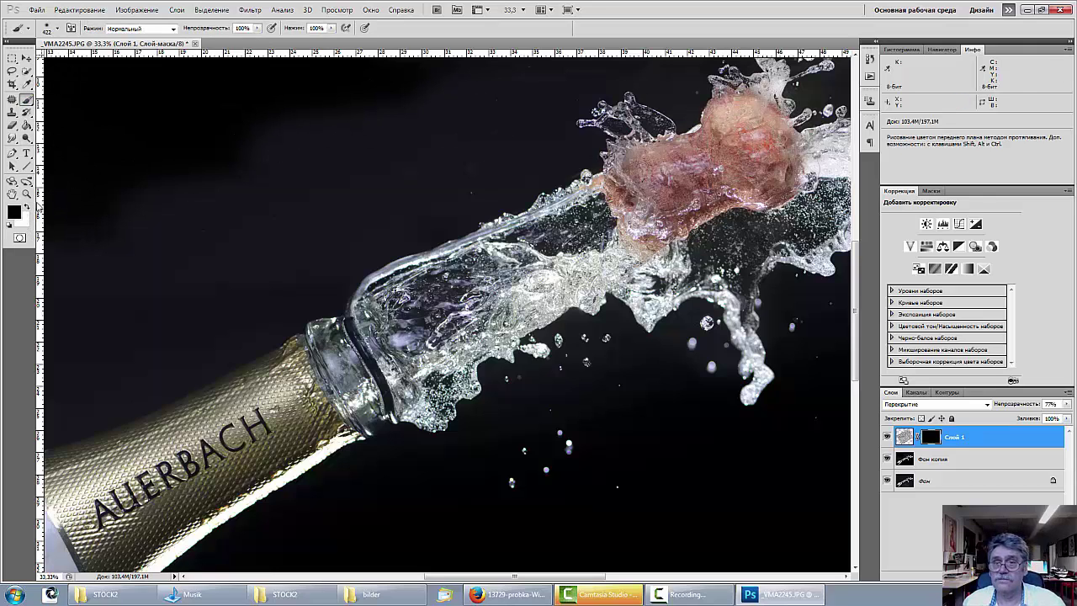
pyautogui.click(26, 206)
pyautogui.moveTo(735, 141)
pyautogui.mouseDown()
pyautogui.moveTo(755, 167)
pyautogui.moveTo(729, 122)
pyautogui.moveTo(653, 186)
pyautogui.moveTo(662, 198)
pyautogui.moveTo(639, 172)
pyautogui.mouseUp()
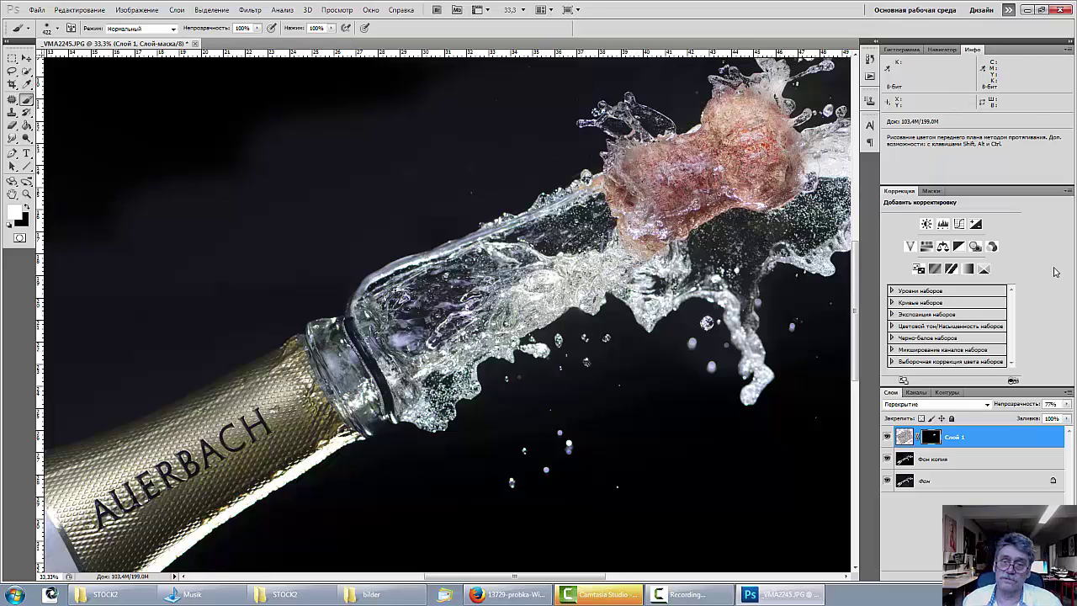
pyautogui.hotkey('ctrl', '-')
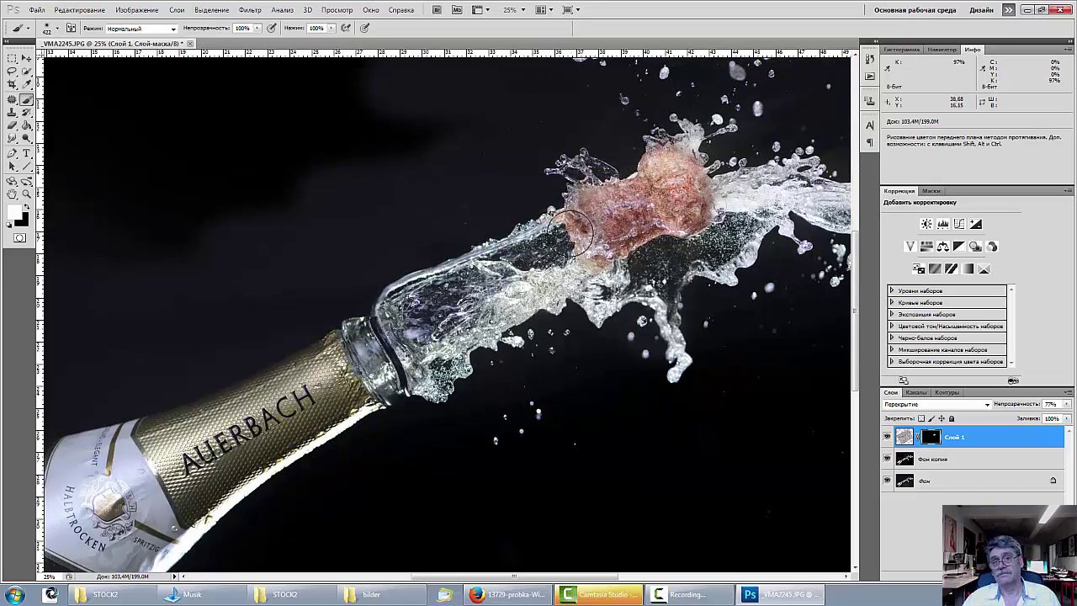
pyautogui.moveTo(572, 227); pyautogui.dragTo(623, 254)
pyautogui.hotkey('ctrl', '-')
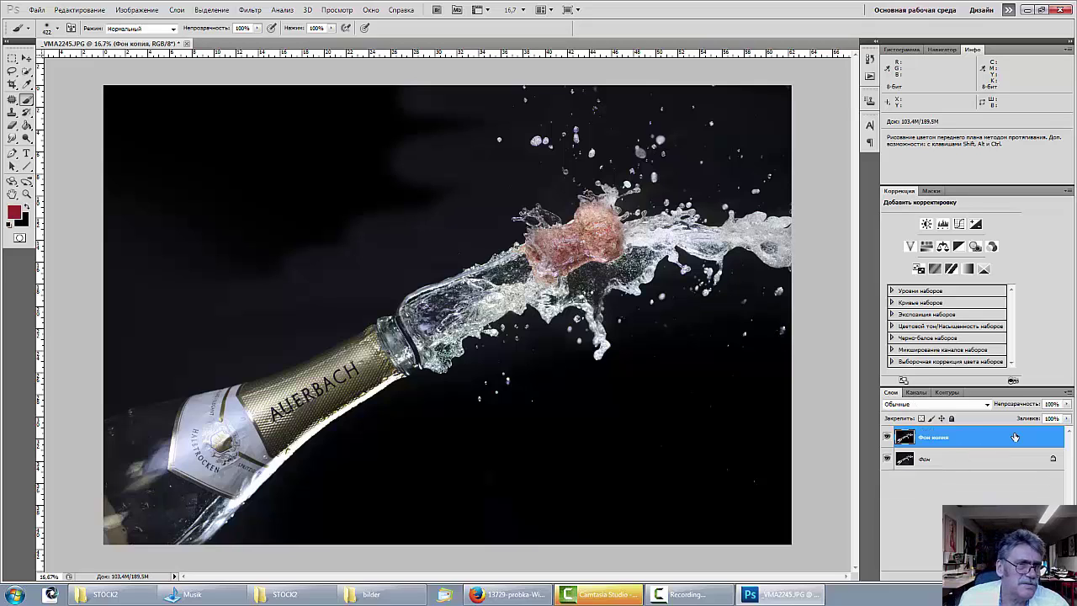
# Darken the background above the bottle with the Burn tool in the midtones range, using a soft brush of about 1242 px.
pyautogui.click(26, 139)
pyautogui.click(92, 147)
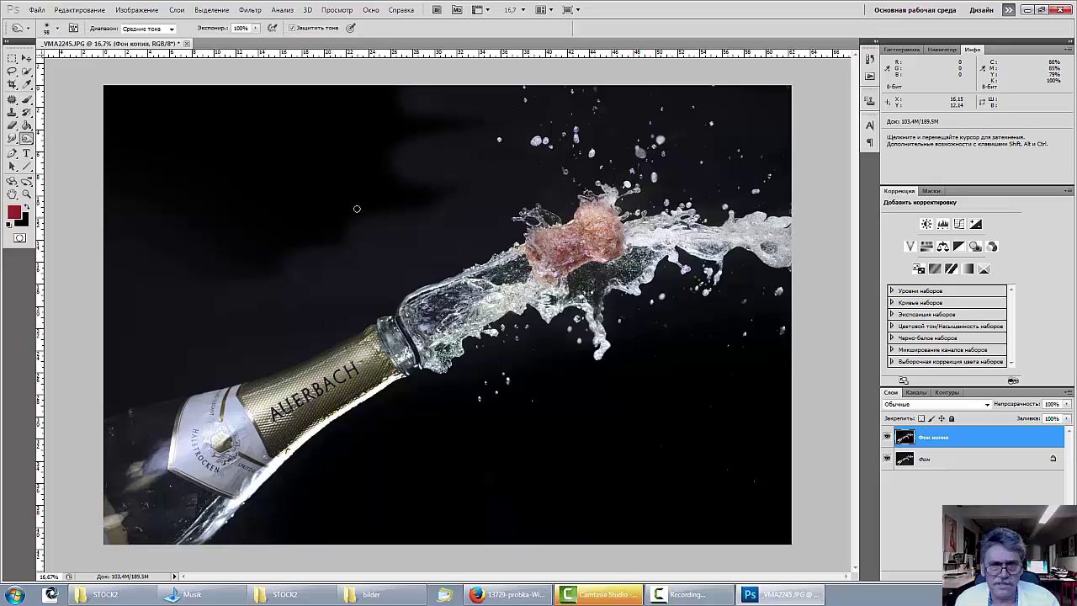
pyautogui.rightClick(408, 253)
pyautogui.moveTo(470, 281); pyautogui.dragTo(511, 283)
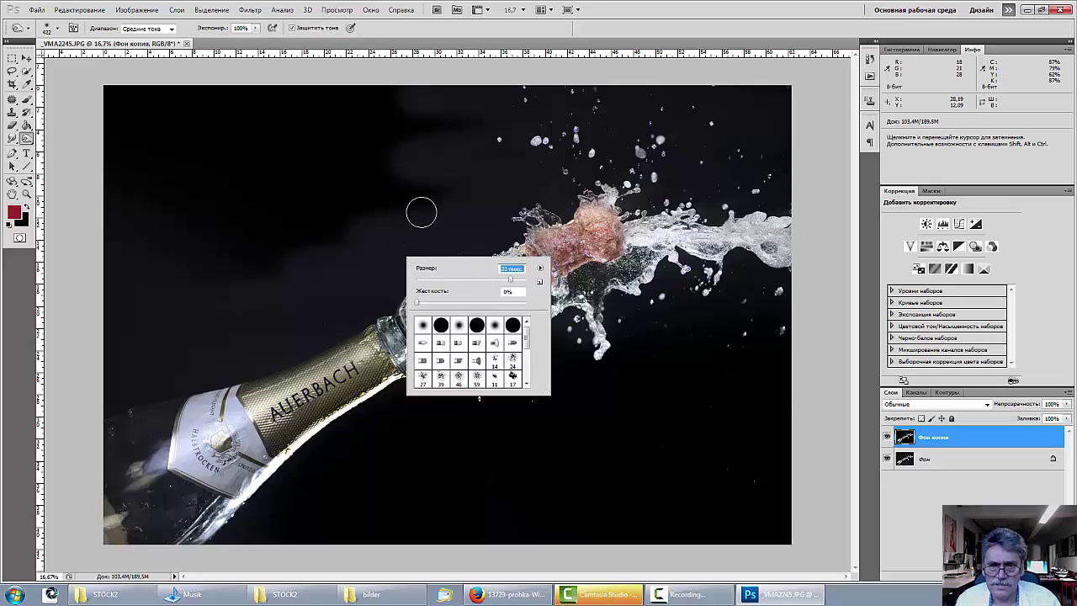
pyautogui.click(441, 213)
pyautogui.rightClick(526, 282)
pyautogui.moveTo(630, 305); pyautogui.dragTo(638, 308)
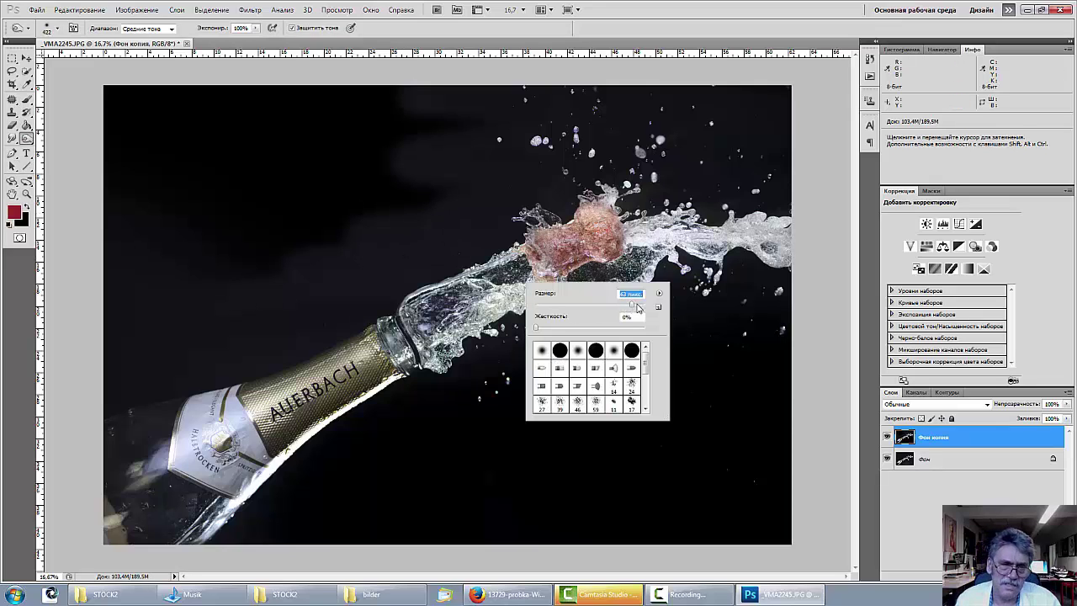
pyautogui.click(480, 199)
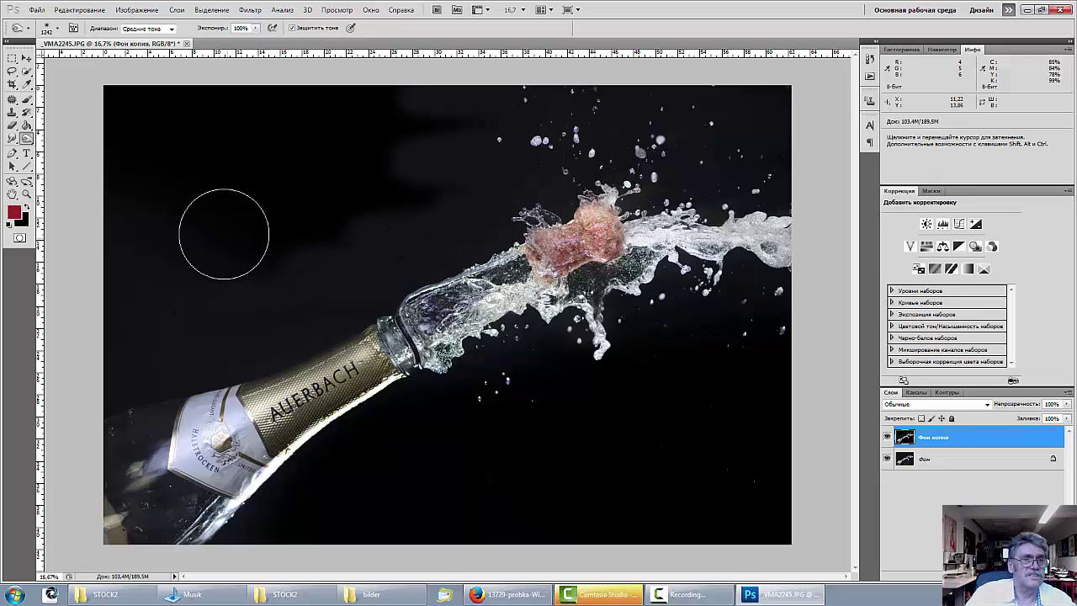
# Burn the background around the bottle with the tonal range set to Shadows (Тени) at 100% exposure.
pyautogui.click(170, 28)
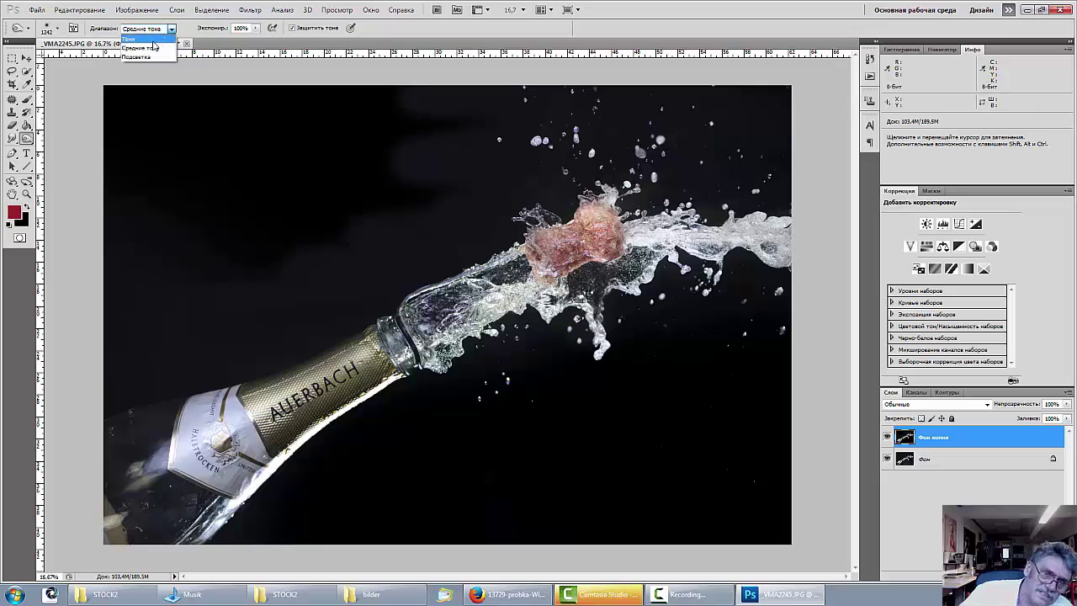
pyautogui.click(157, 42)
pyautogui.moveTo(406, 235)
pyautogui.mouseDown()
pyautogui.moveTo(127, 358)
pyautogui.moveTo(368, 241)
pyautogui.moveTo(397, 146)
pyautogui.moveTo(387, 96)
pyautogui.moveTo(322, 67)
pyautogui.mouseUp()
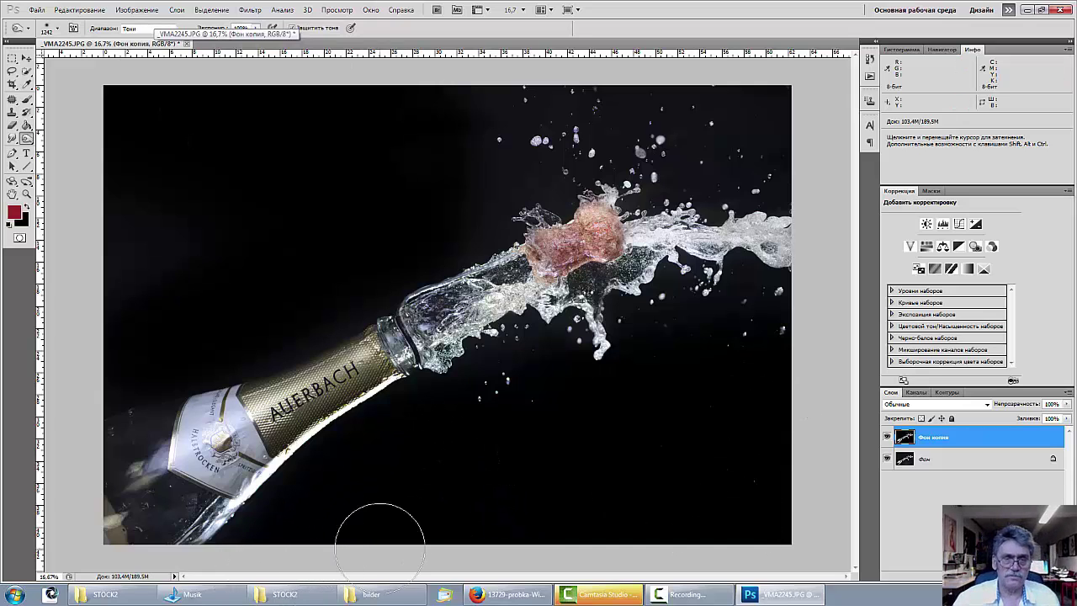
pyautogui.moveTo(380, 538); pyautogui.dragTo(376, 547)
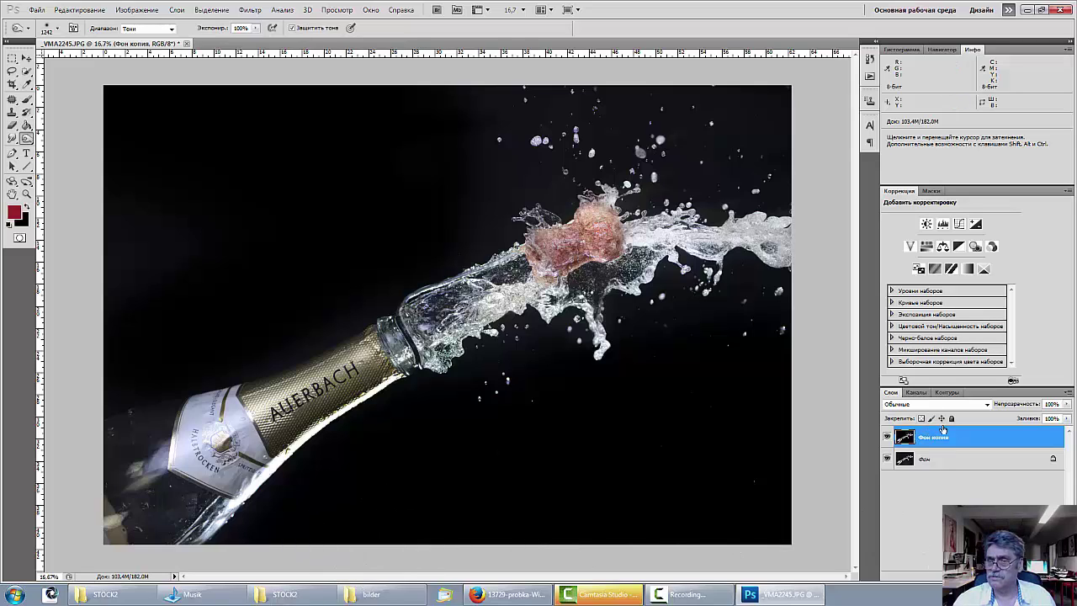
# Burn the remaining grey background on Фон копия, using a temporary clipped Levels layer with midtones 2.65 to reveal it.
pyautogui.click(943, 226)
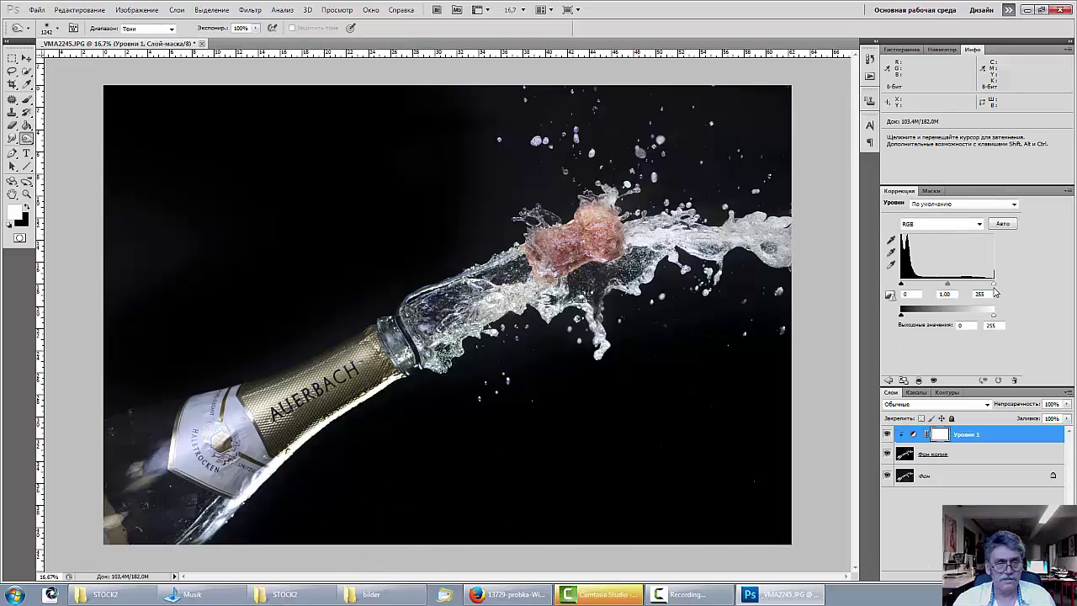
pyautogui.moveTo(994, 285); pyautogui.dragTo(917, 287)
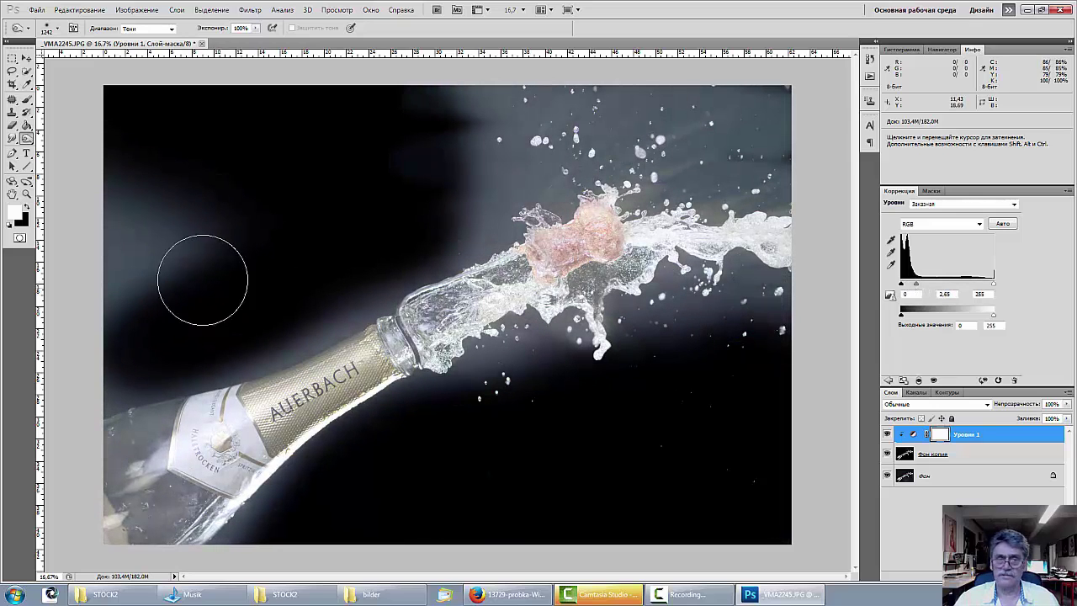
pyautogui.click(932, 454)
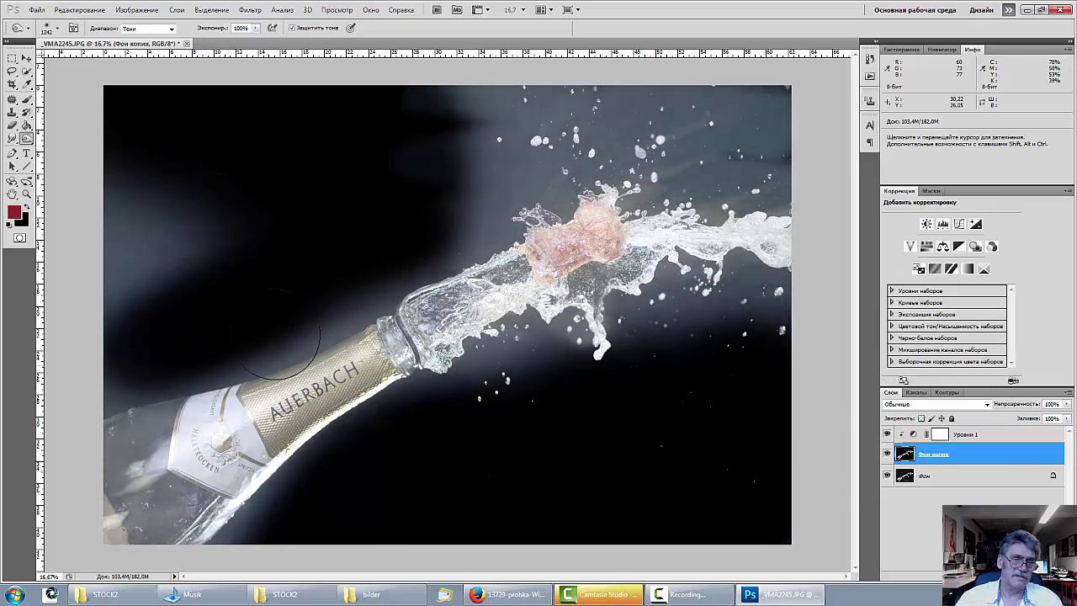
pyautogui.moveTo(92, 375)
pyautogui.mouseDown()
pyautogui.moveTo(316, 292)
pyautogui.moveTo(456, 187)
pyautogui.moveTo(466, 106)
pyautogui.moveTo(437, 205)
pyautogui.moveTo(460, 215)
pyautogui.moveTo(251, 313)
pyautogui.mouseUp()
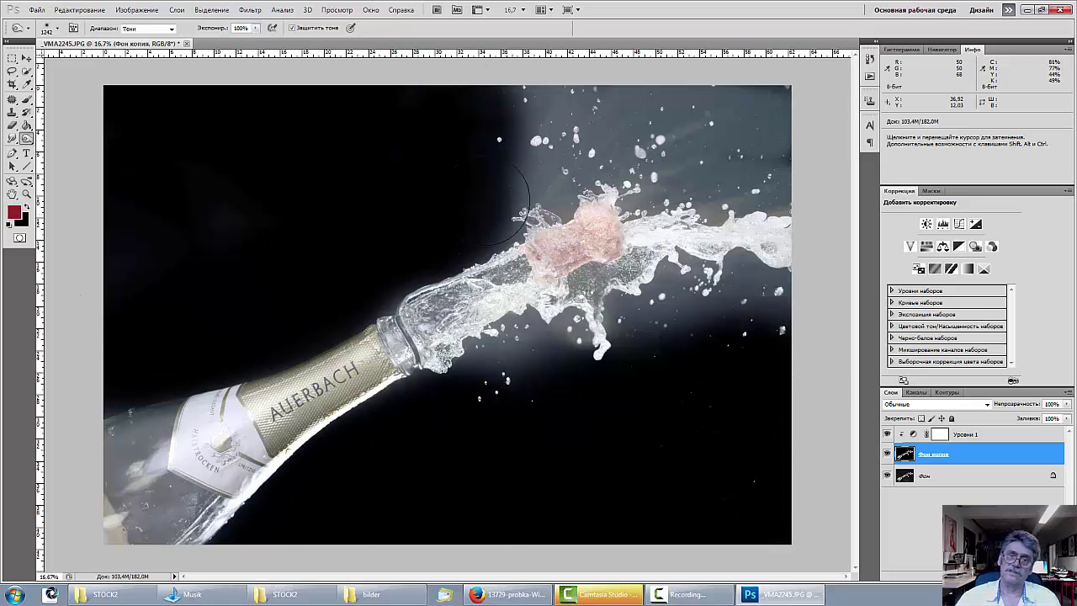
pyautogui.moveTo(743, 93)
pyautogui.mouseDown()
pyautogui.moveTo(435, 243)
pyautogui.moveTo(747, 90)
pyautogui.moveTo(1022, 191)
pyautogui.mouseUp()
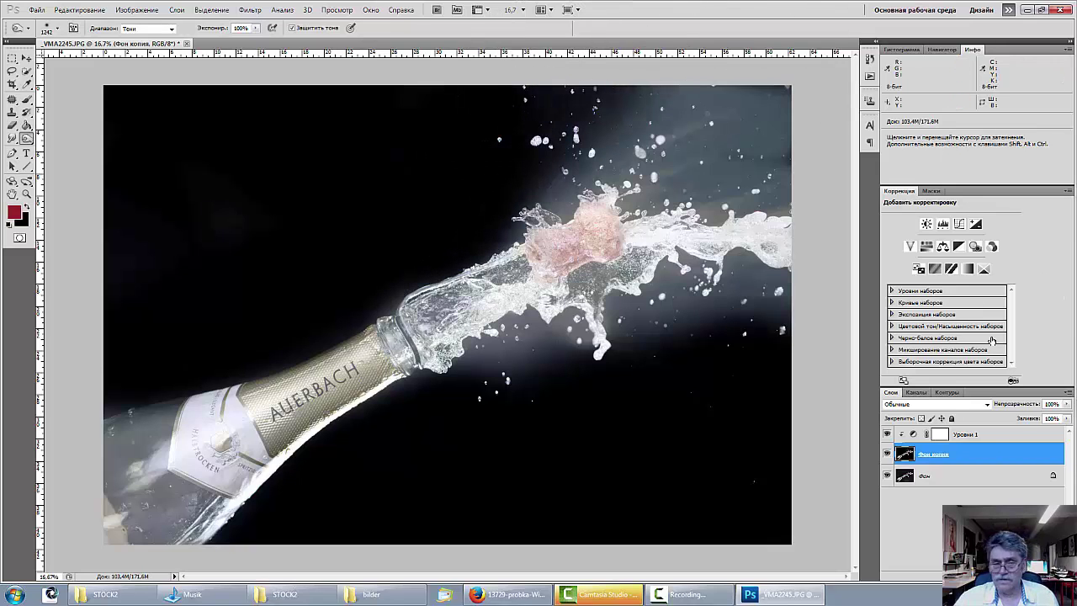
pyautogui.moveTo(994, 438); pyautogui.dragTo(1055, 574)
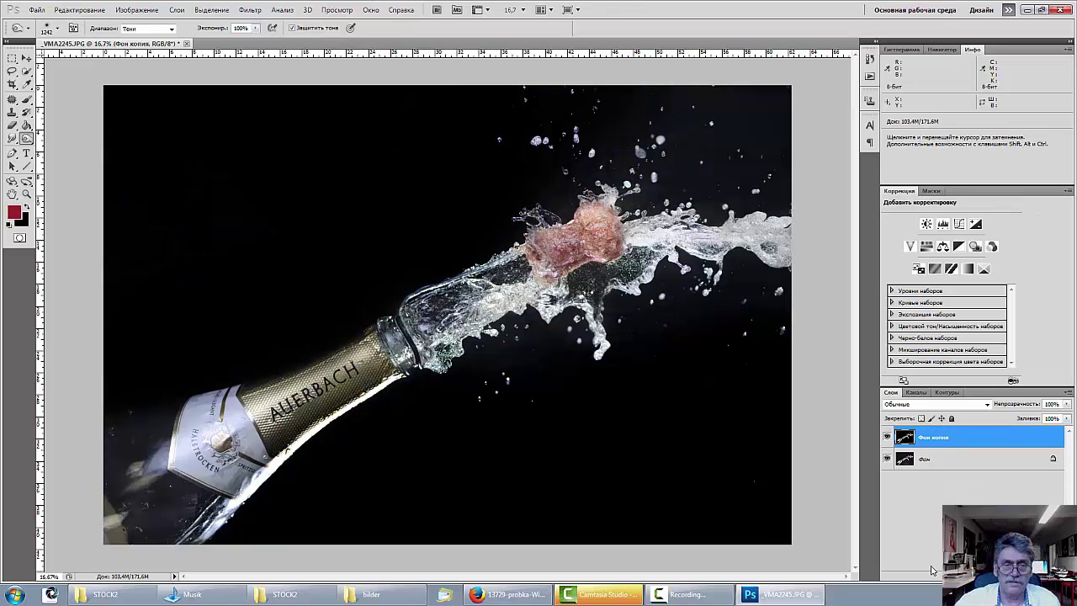
# Start a Pen path along the curved rear edge of the white bottle label, placing its first two anchor points.
pyautogui.hotkey('ctrl', '+')
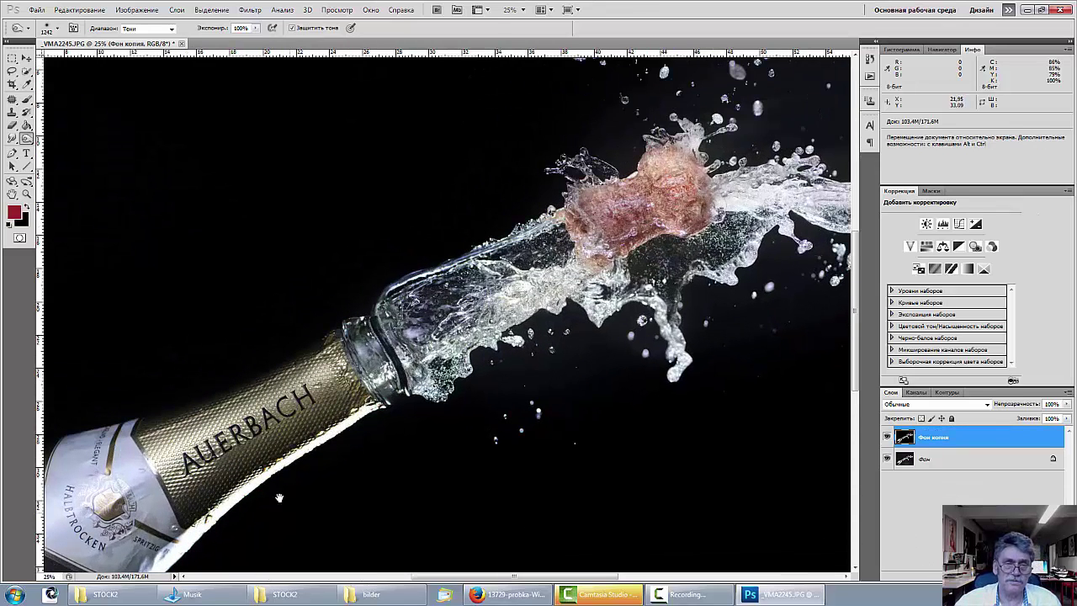
pyautogui.moveTo(279, 498)
pyautogui.mouseDown()
pyautogui.moveTo(590, 185)
pyautogui.moveTo(594, 231)
pyautogui.mouseUp()
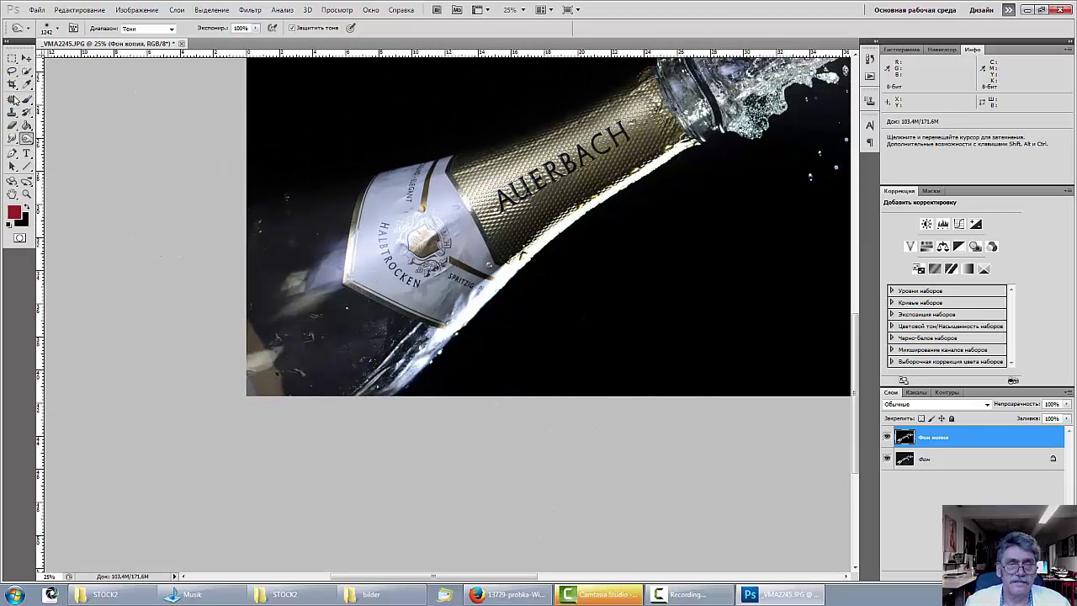
pyautogui.click(12, 153)
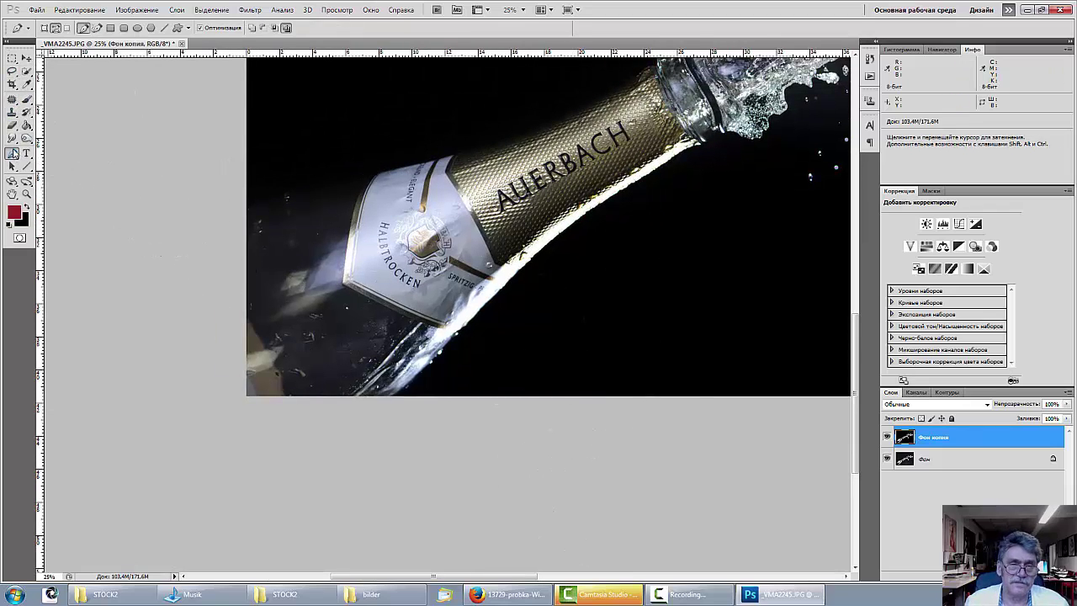
pyautogui.click(371, 178)
pyautogui.moveTo(345, 263); pyautogui.dragTo(343, 318)
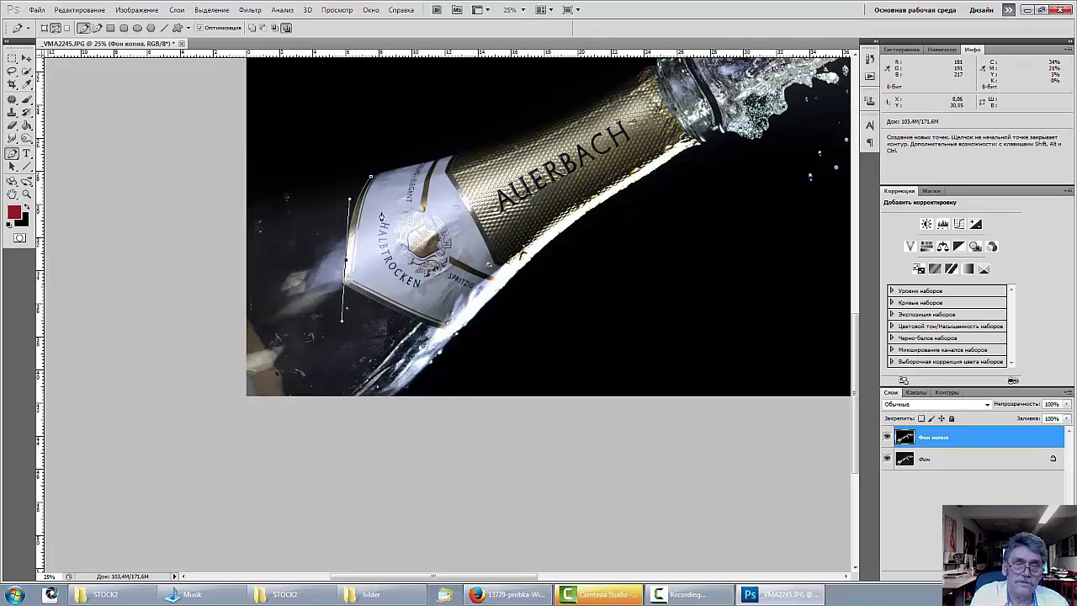
pyautogui.moveTo(371, 177); pyautogui.dragTo(363, 177)
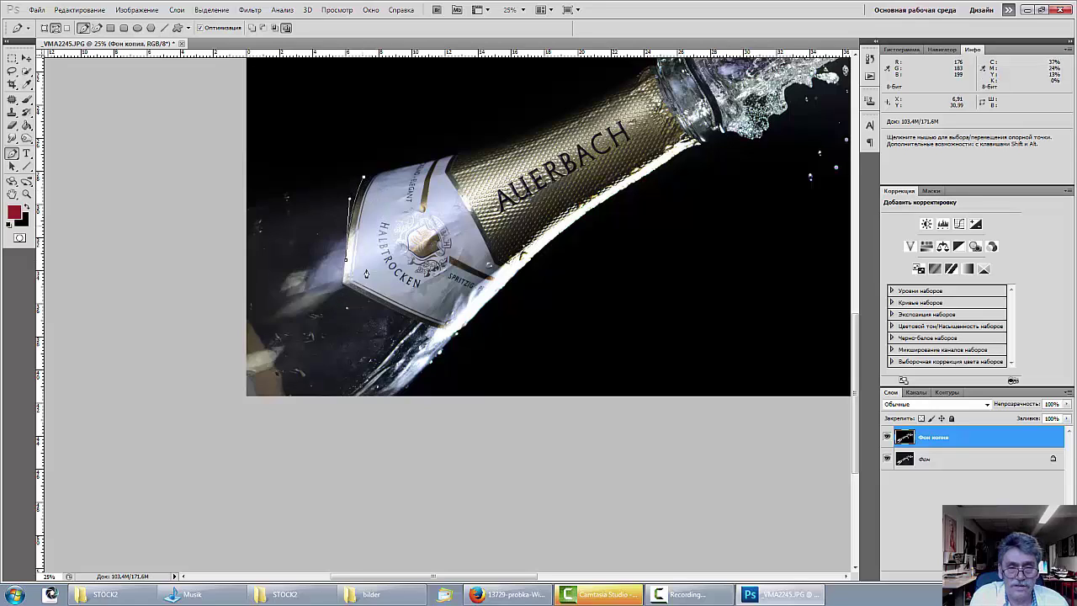
pyautogui.moveTo(342, 288); pyautogui.dragTo(342, 320)
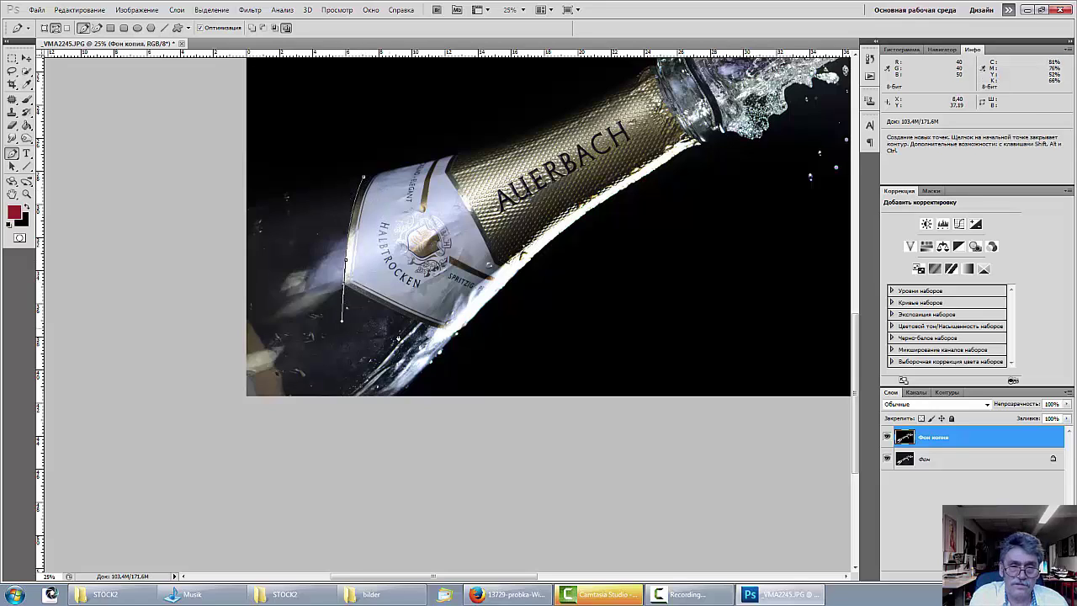
pyautogui.click(441, 328)
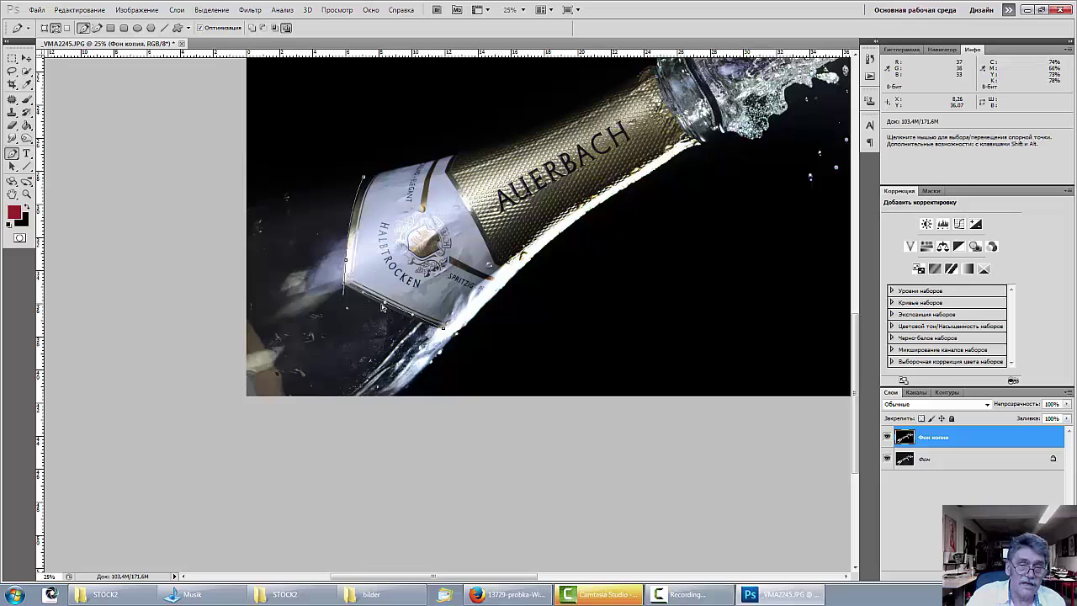
pyautogui.hotkey('ctrl', 'alt', 'z')
pyautogui.hotkey('ctrl', 'alt', 'z')
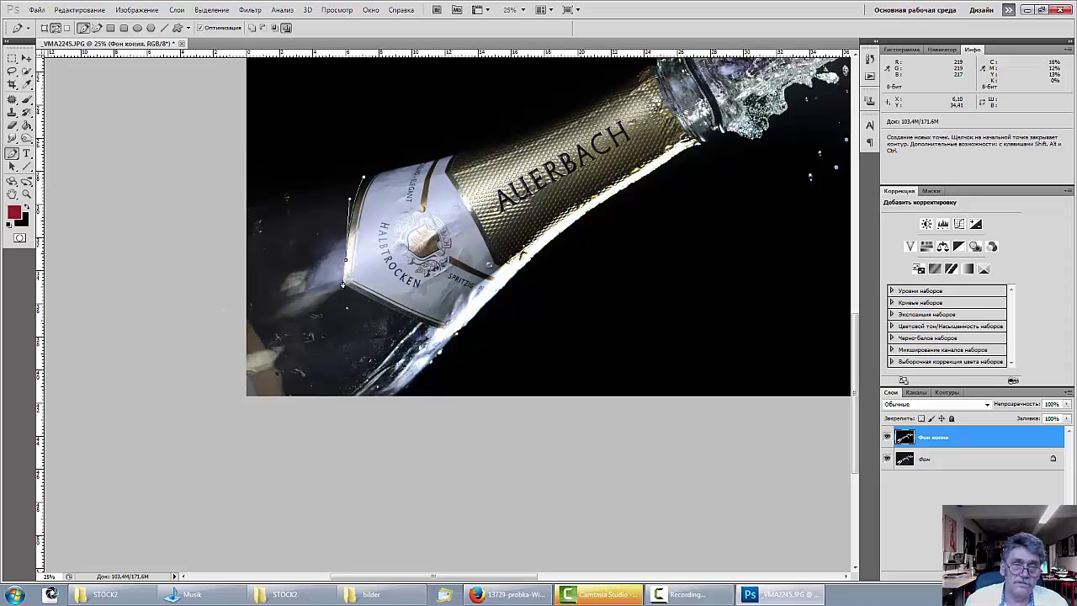
# Continue the path along the label's lower edge, the glass highlight and the photo's borders, and close it along the bottle's upper contour.
pyautogui.click(342, 319)
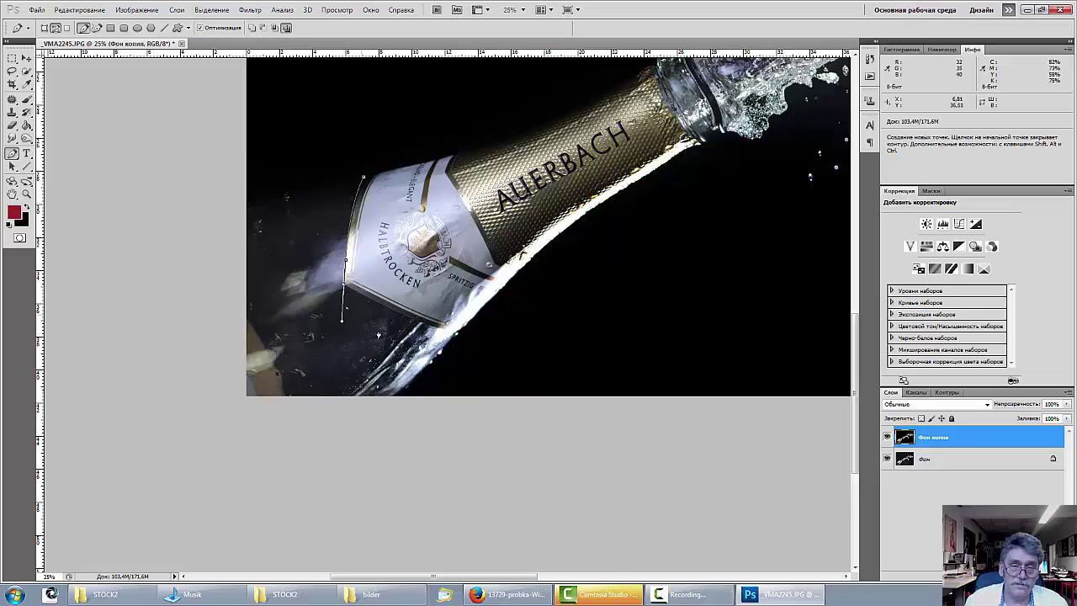
pyautogui.click(441, 330)
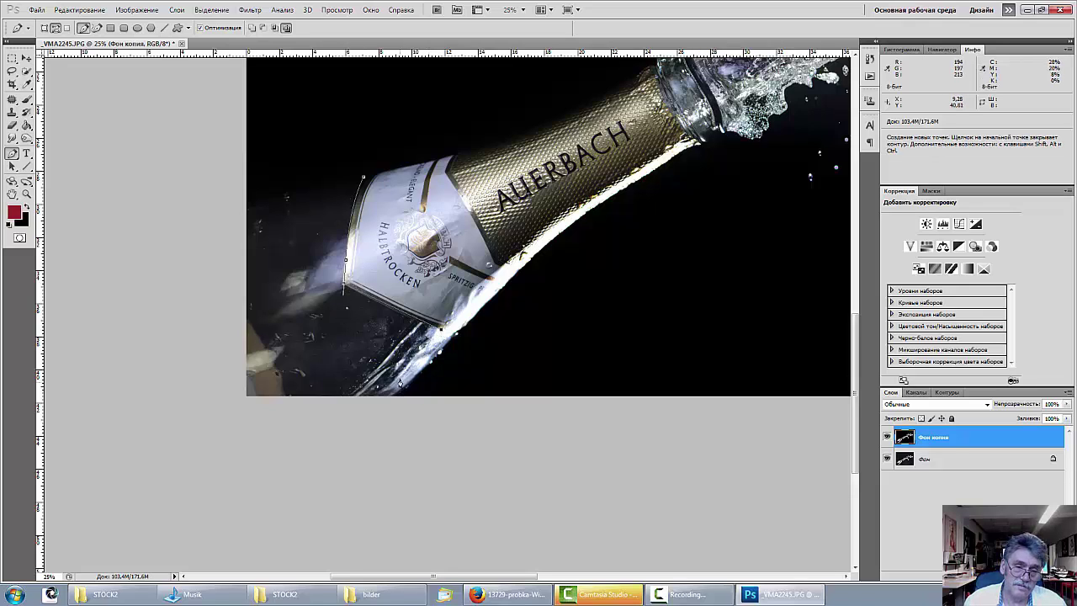
pyautogui.click(408, 377)
pyautogui.click(386, 393)
pyautogui.click(374, 395)
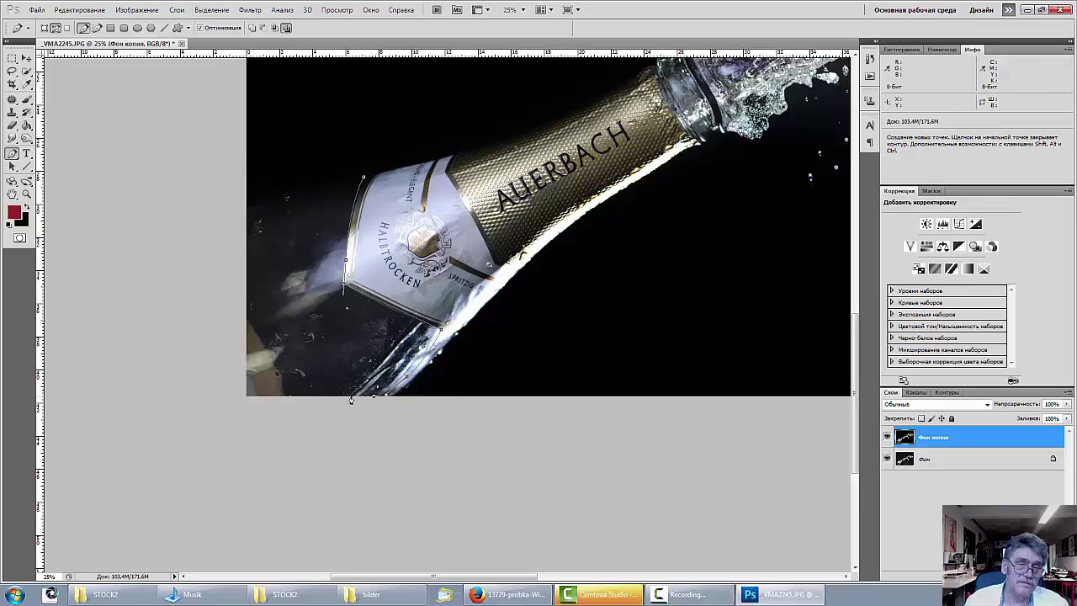
pyautogui.click(245, 396)
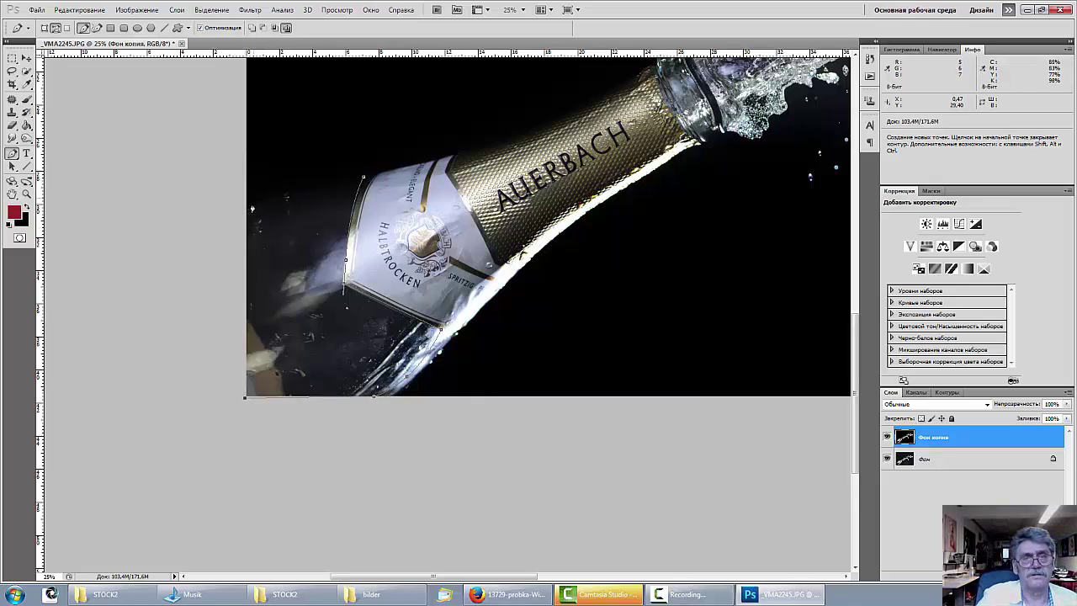
pyautogui.click(245, 213)
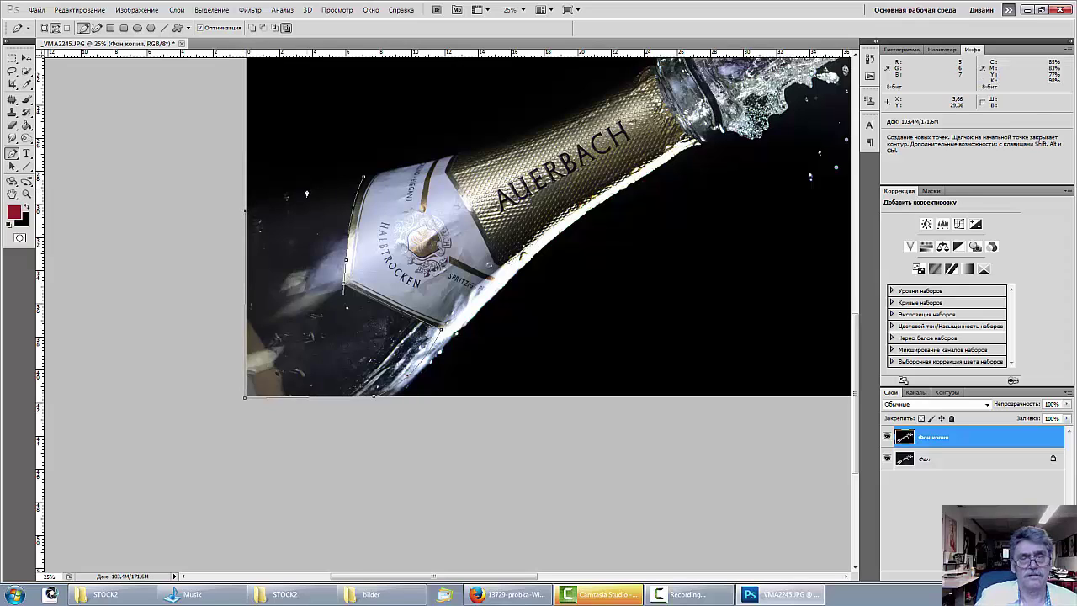
pyautogui.click(364, 177)
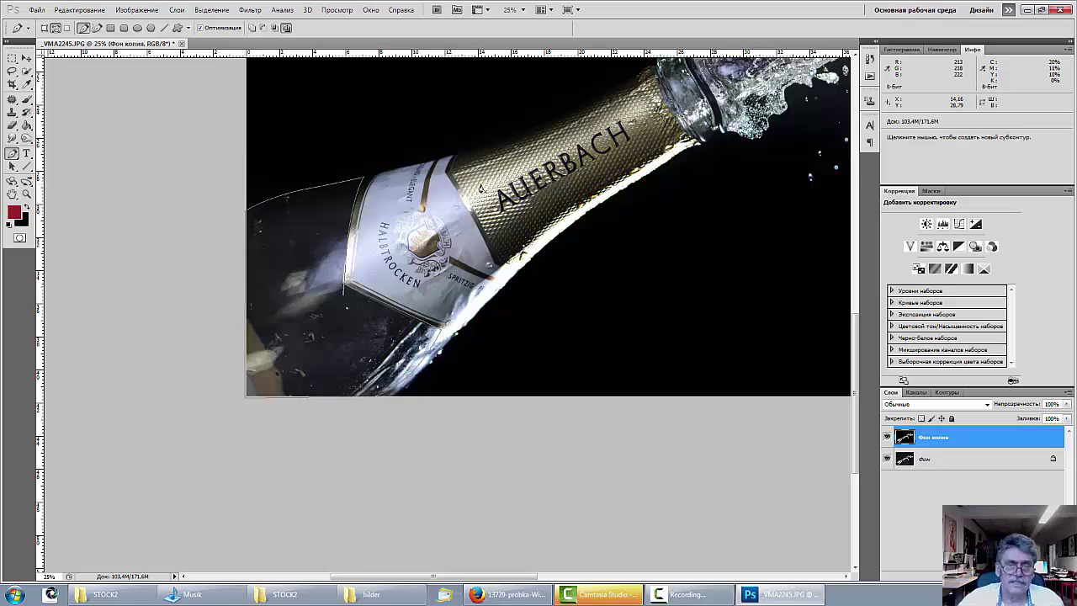
# Convert the closed path around the bottle glass into a new selection with a 1 px feather radius and anti-aliasing.
pyautogui.rightClick(325, 346)
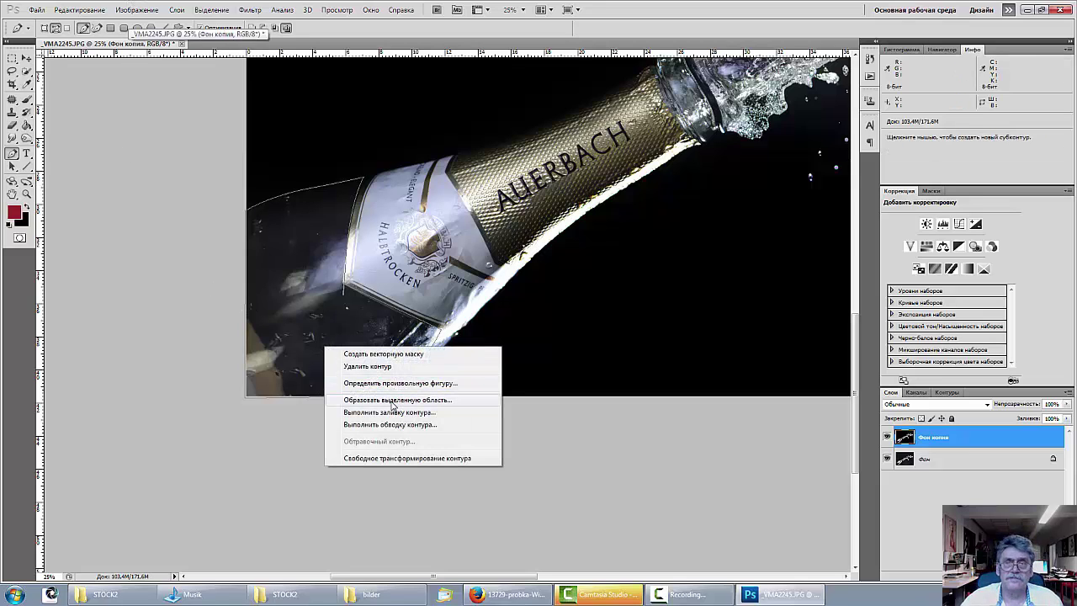
pyautogui.click(391, 401)
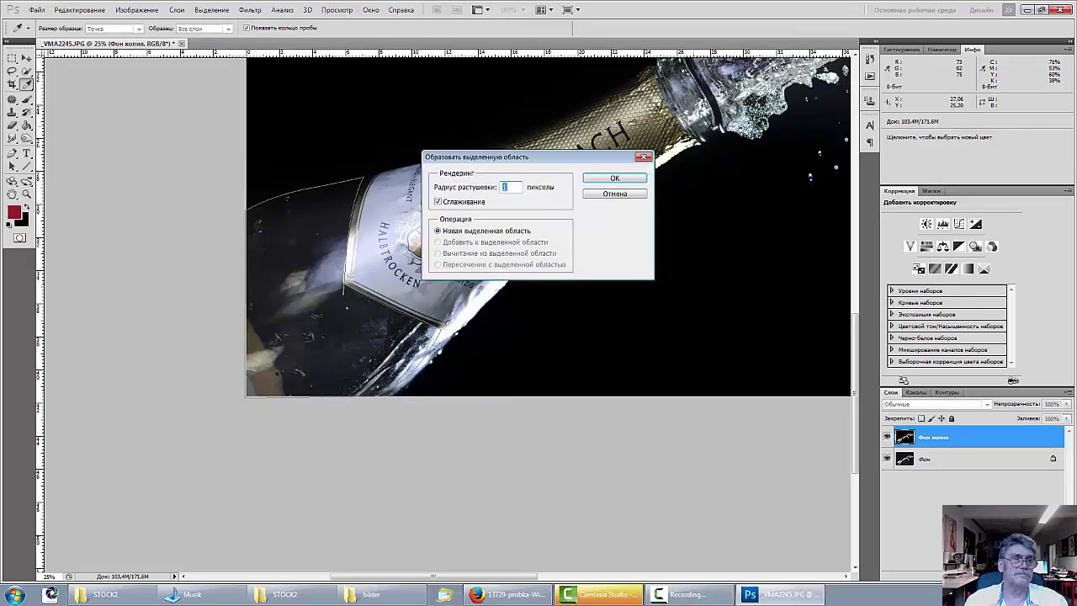
pyautogui.click(617, 178)
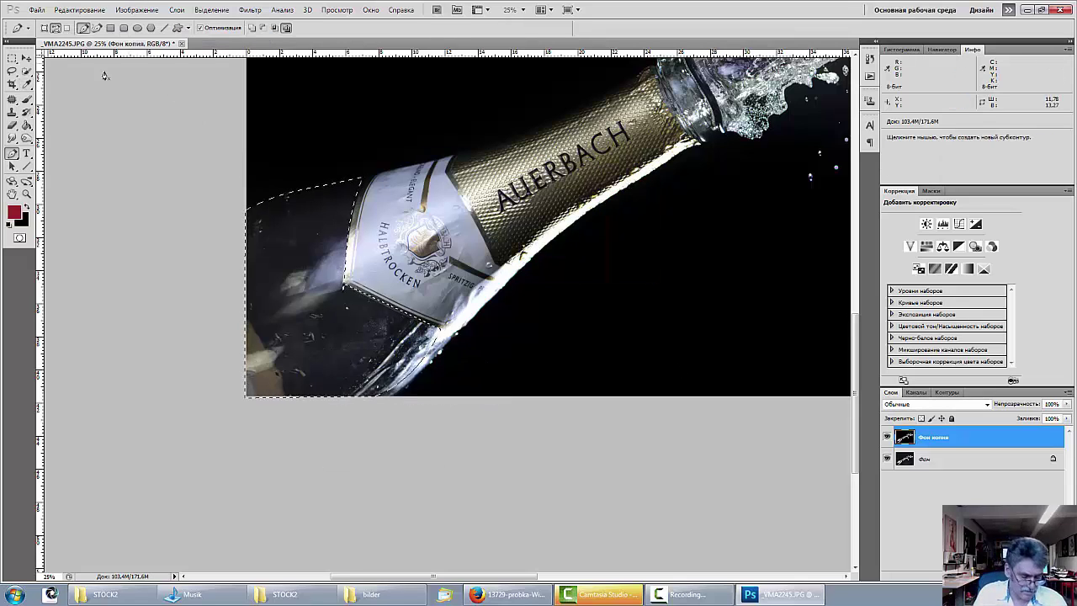
# Cover the selected glass area on a new layer with a dark tone sampled from the bottle, painting with the 422 px brush.
pyautogui.click(26, 100)
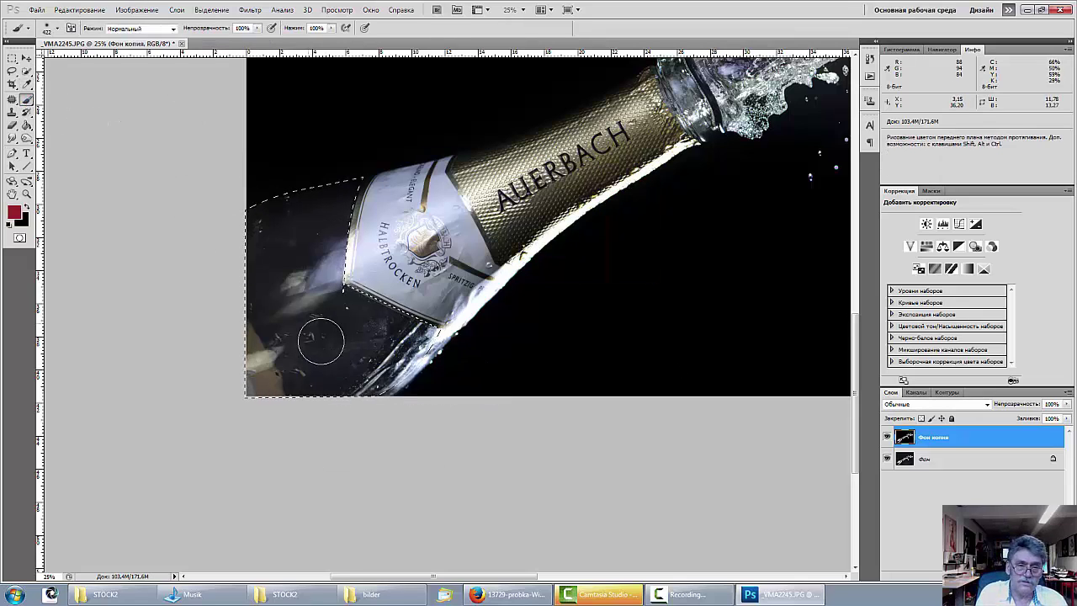
pyautogui.keyDown('alt'); pyautogui.click(363, 330); pyautogui.keyUp('alt')
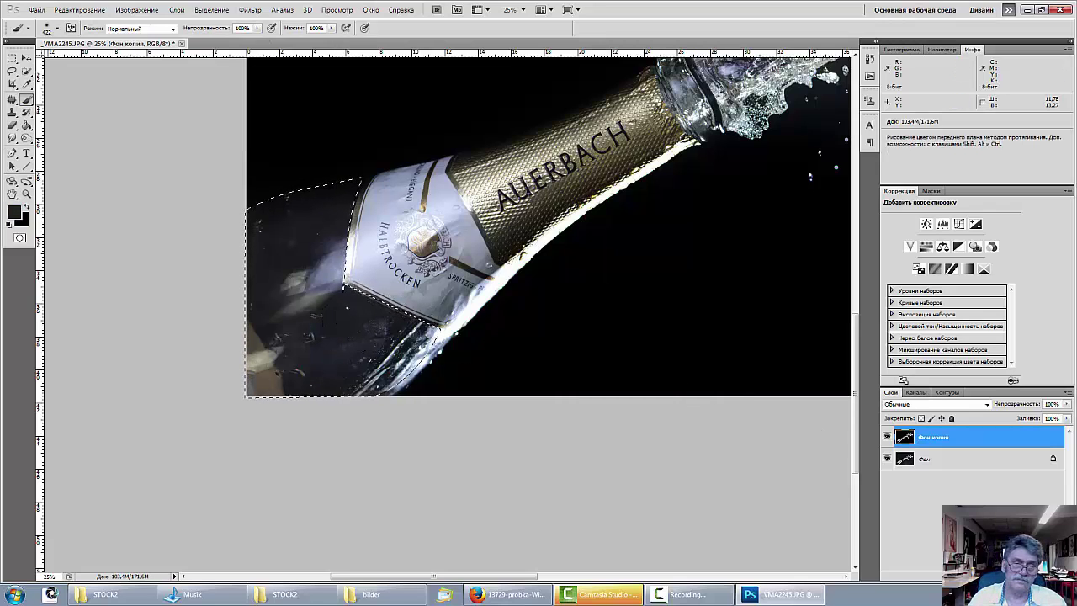
pyautogui.click(1033, 575)
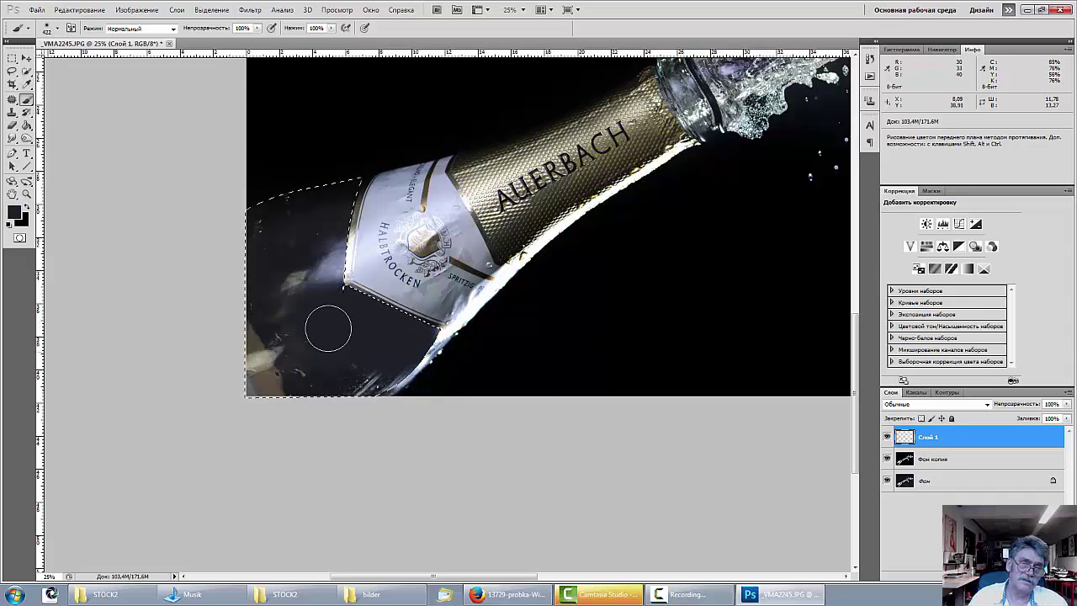
pyautogui.moveTo(303, 278); pyautogui.dragTo(343, 292)
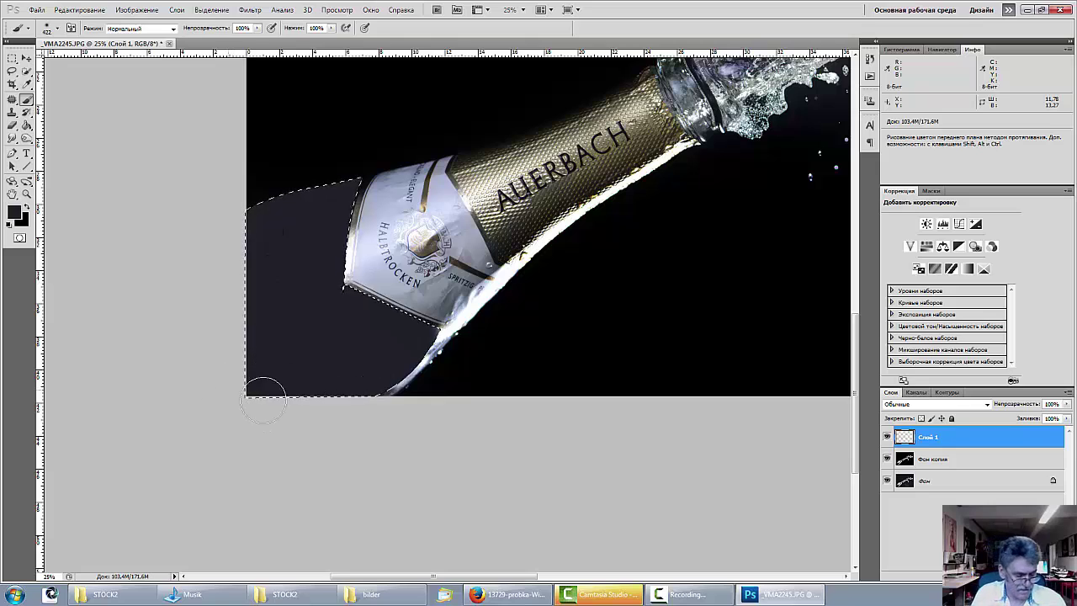
pyautogui.moveTo(226, 216); pyautogui.dragTo(315, 264)
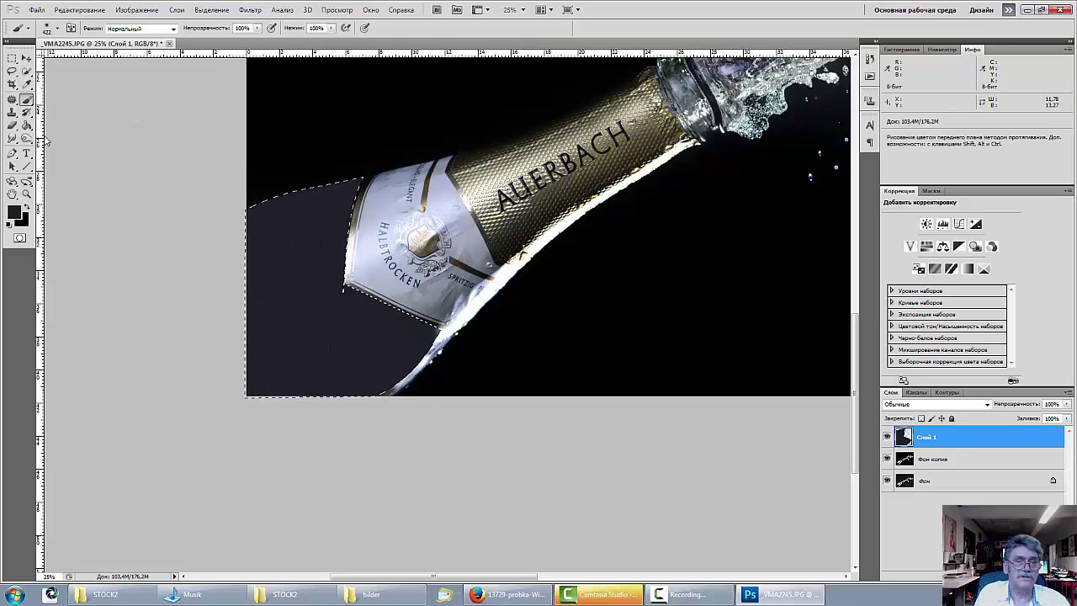
# Repaint the selected glass area in pure black on Слой 1 and remove the selection around it.
pyautogui.click(26, 207)
pyautogui.moveTo(247, 241); pyautogui.dragTo(345, 202)
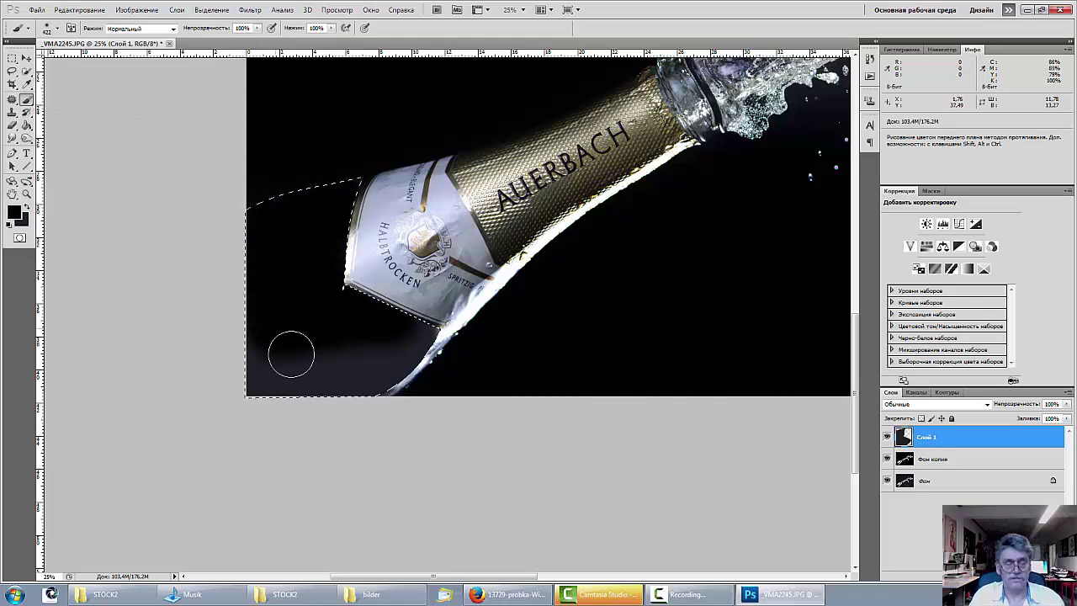
pyautogui.moveTo(271, 406)
pyautogui.mouseDown()
pyautogui.moveTo(311, 399)
pyautogui.moveTo(414, 336)
pyautogui.moveTo(309, 403)
pyautogui.moveTo(337, 399)
pyautogui.mouseUp()
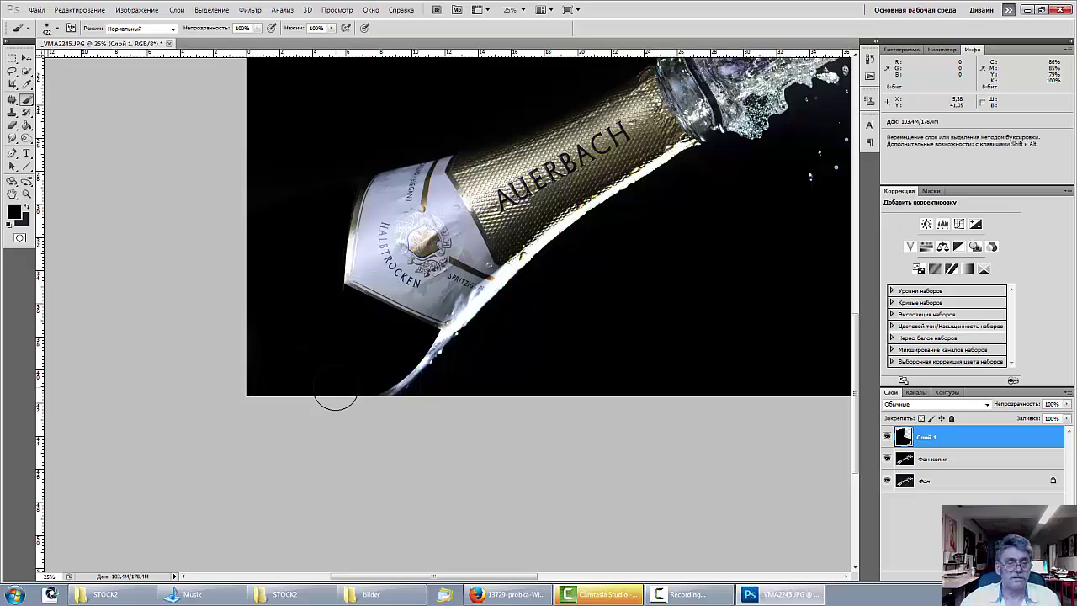
pyautogui.hotkey('ctrl', '-')
pyautogui.hotkey('ctrl', '-')
pyautogui.hotkey('ctrl', '+')
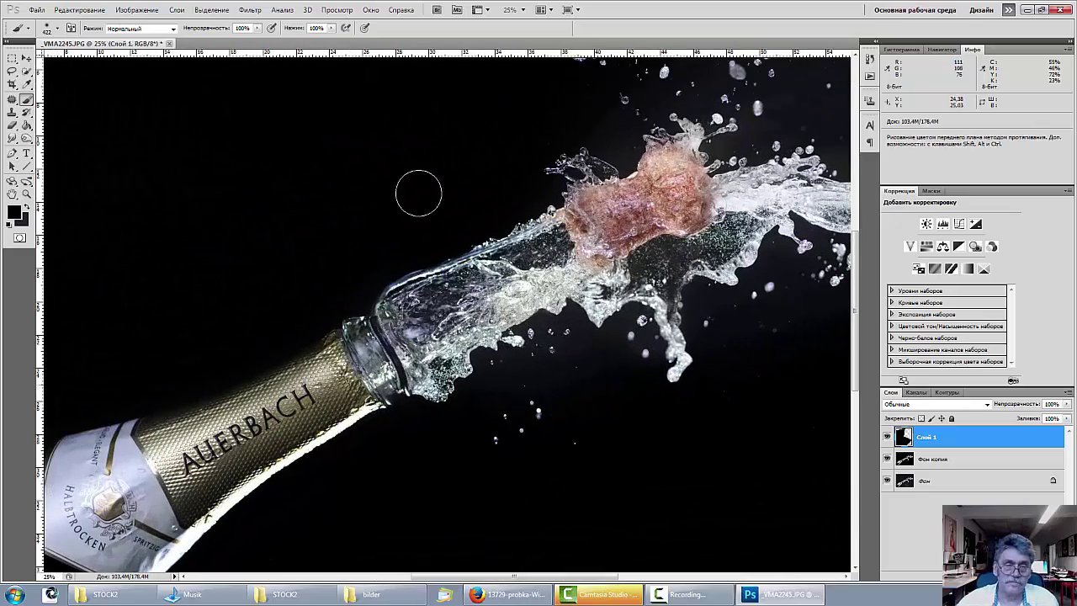
# Draw an open Pen path along the bottle's upper contour, from the label's top corner to the photo's border, and refine its curve.
pyautogui.moveTo(434, 502); pyautogui.dragTo(786, 353)
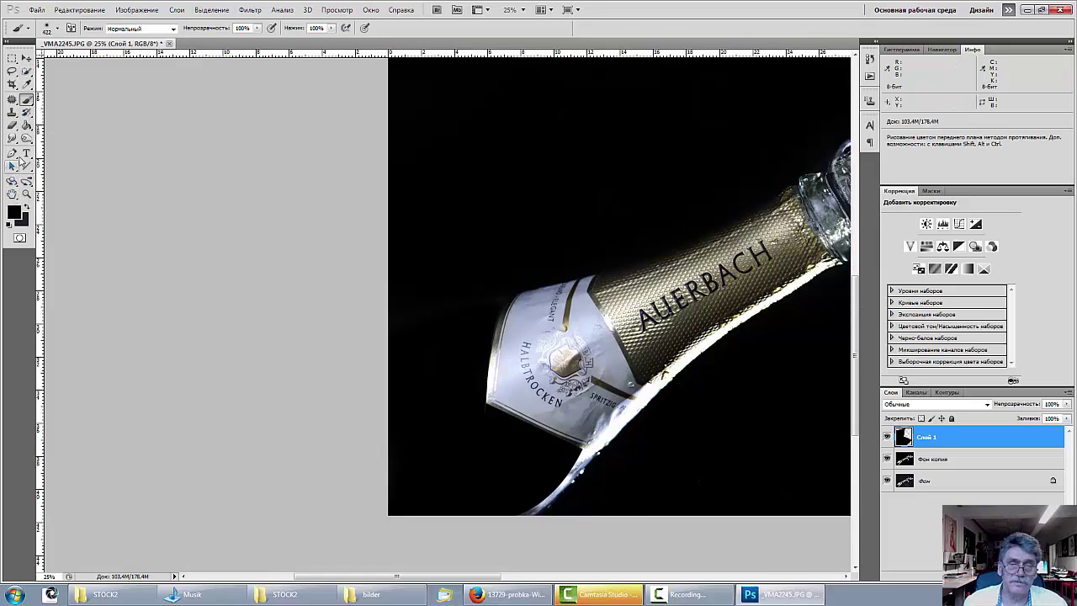
pyautogui.click(12, 154)
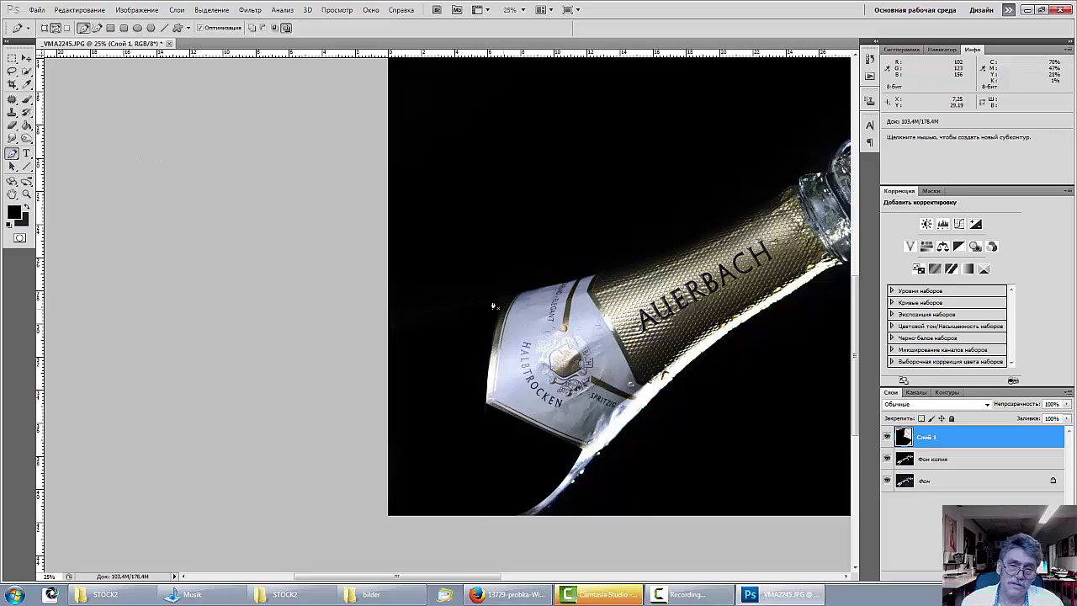
pyautogui.click(521, 294)
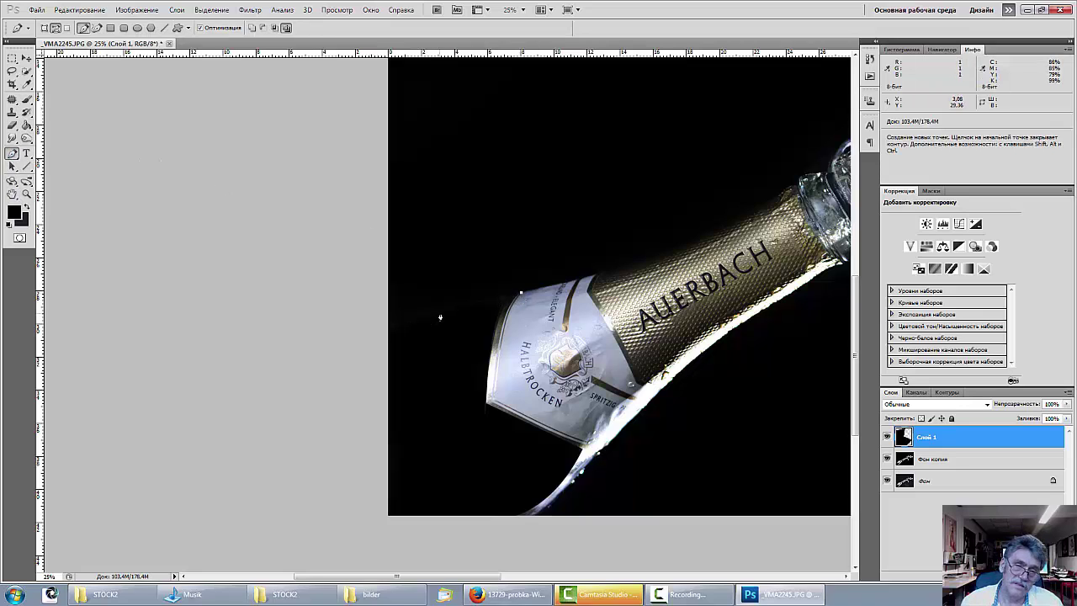
pyautogui.moveTo(391, 331); pyautogui.dragTo(326, 369)
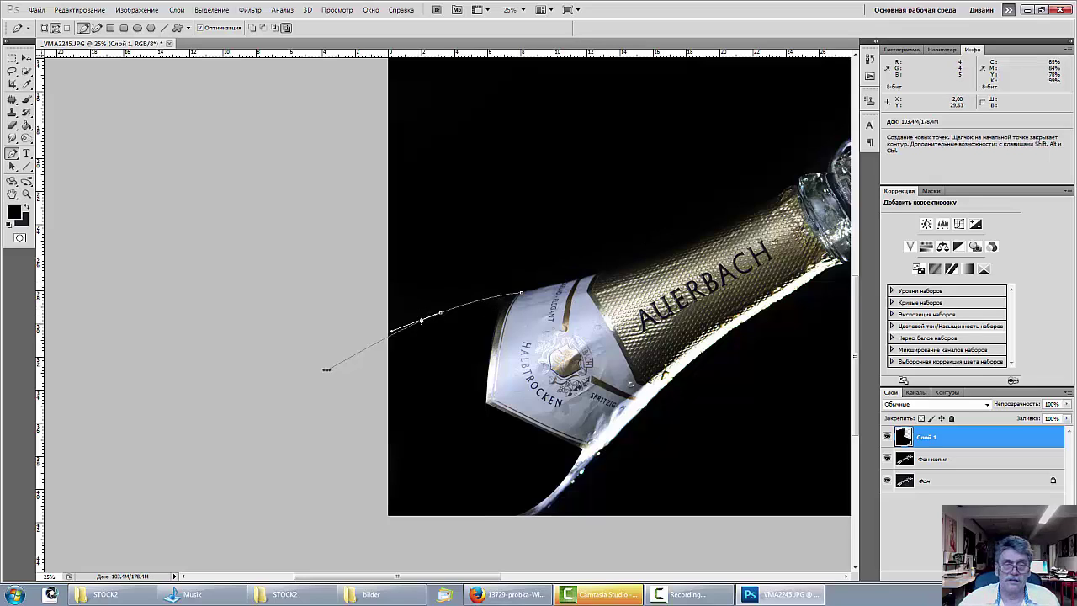
pyautogui.moveTo(441, 313); pyautogui.dragTo(434, 311)
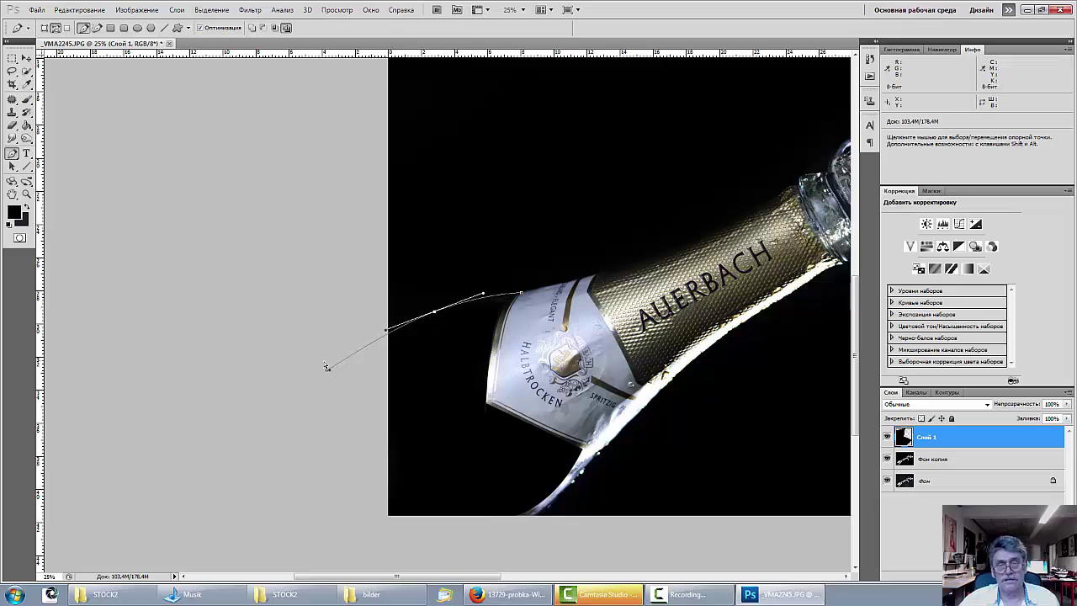
pyautogui.moveTo(326, 366); pyautogui.dragTo(319, 362)
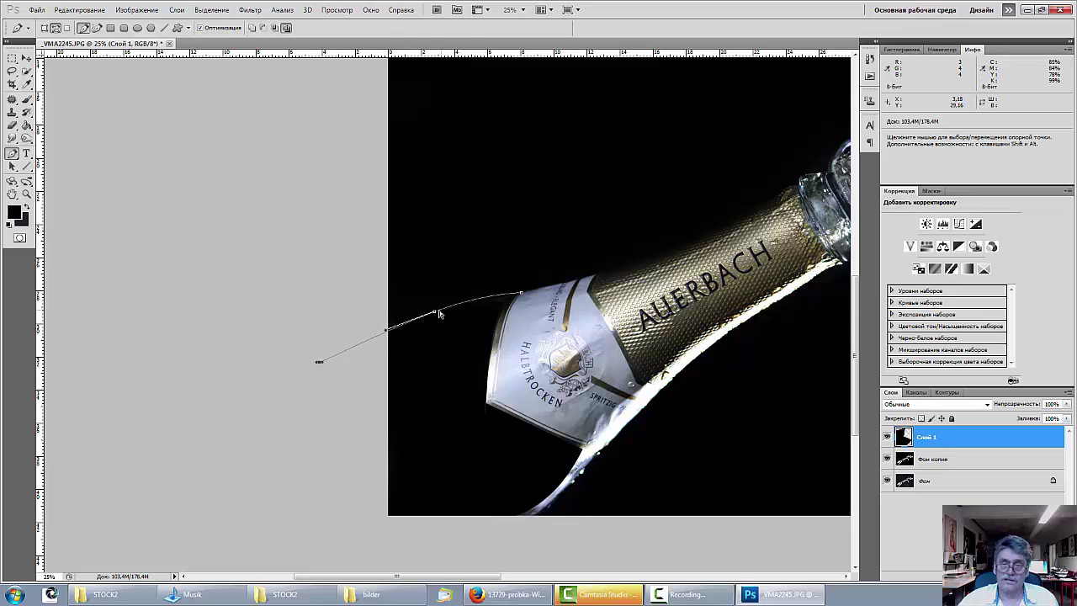
pyautogui.moveTo(435, 312); pyautogui.dragTo(432, 307)
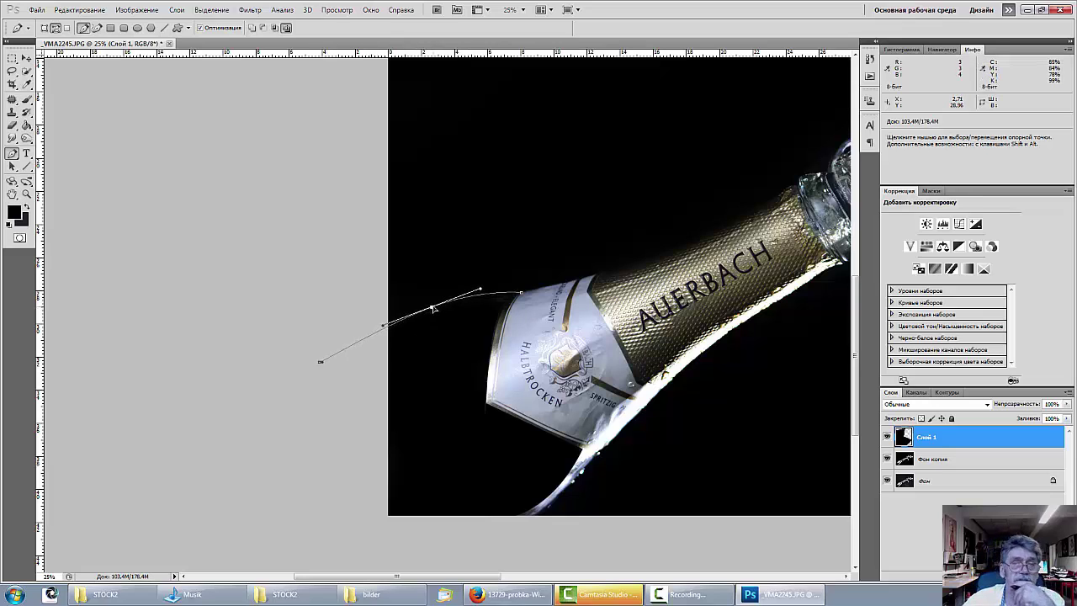
# Set the brush size to 54 px and make white the foreground colour.
pyautogui.click(26, 100)
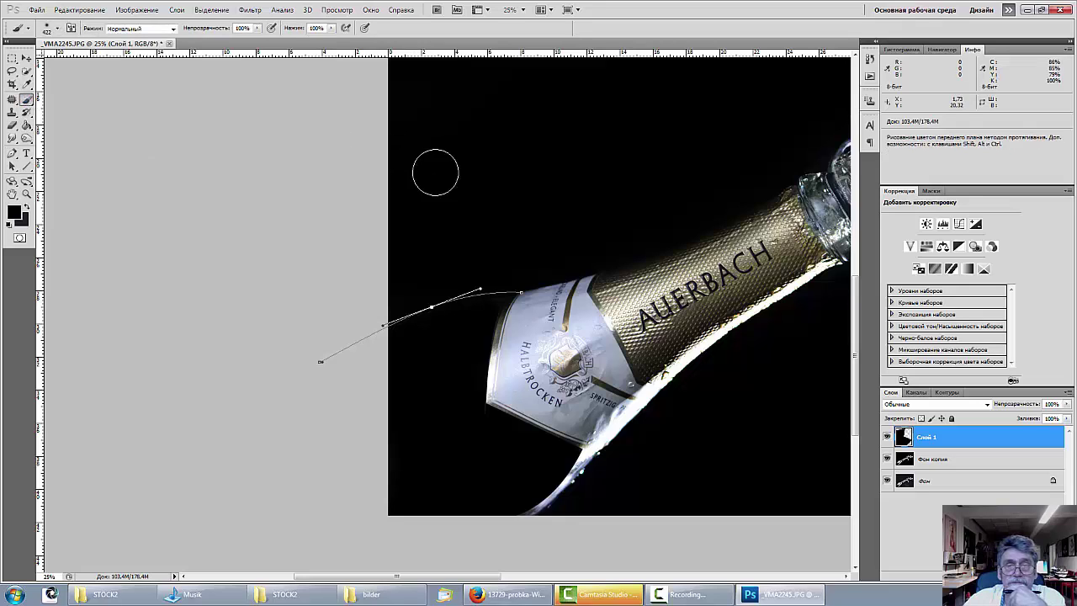
pyautogui.rightClick(505, 223)
pyautogui.moveTo(564, 215); pyautogui.dragTo(480, 214)
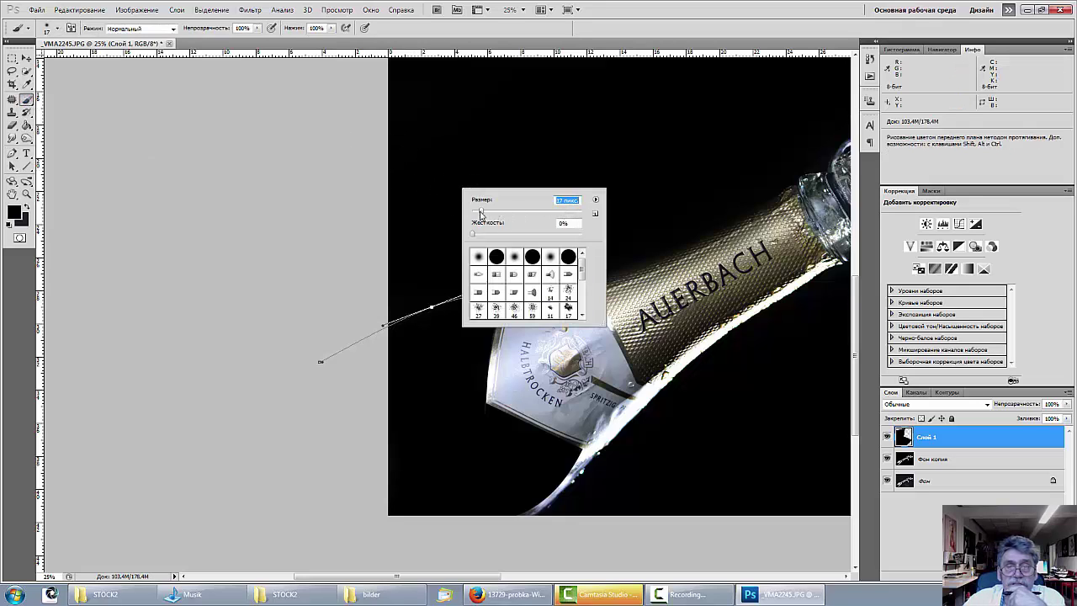
pyautogui.click(455, 222)
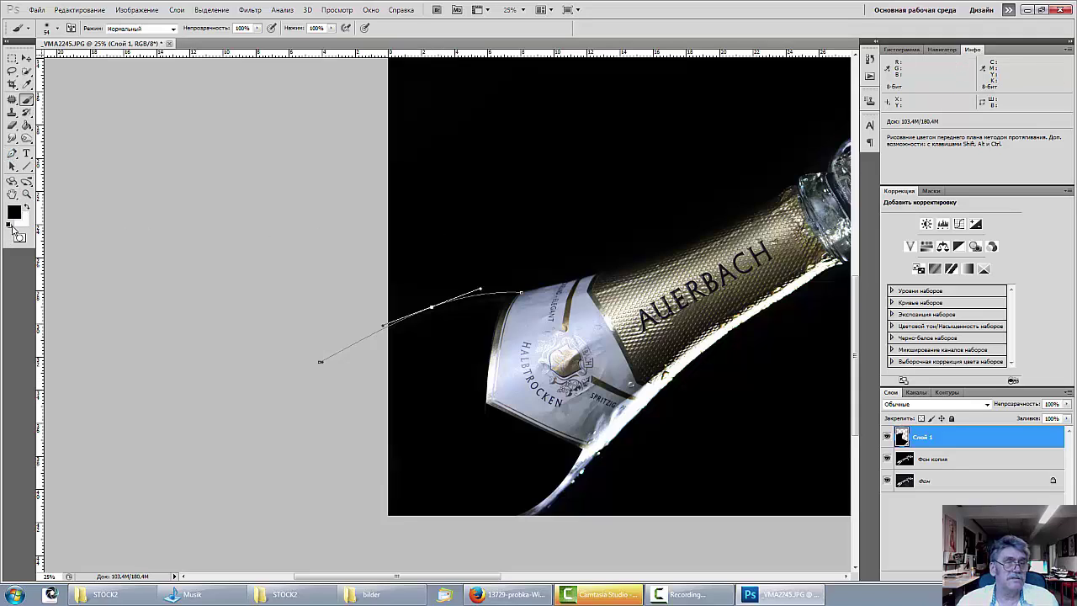
pyautogui.click(26, 207)
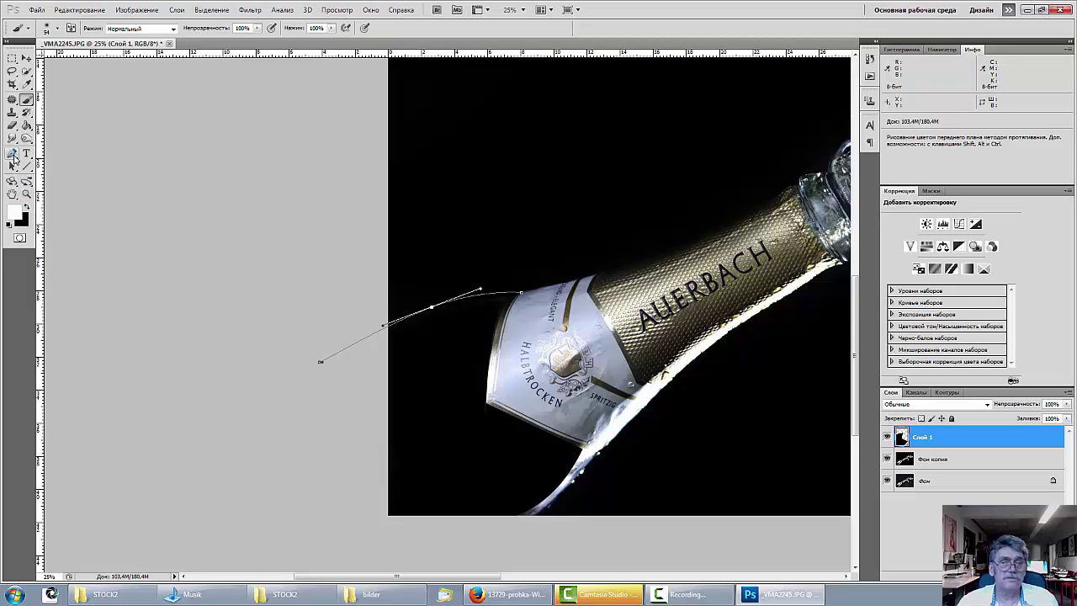
pyautogui.click(13, 154)
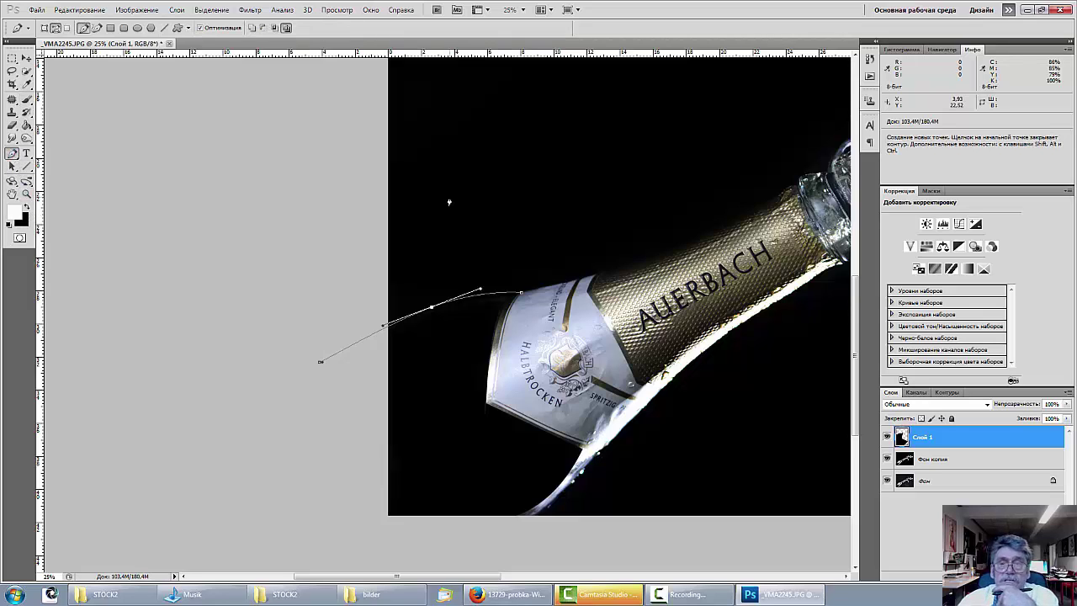
pyautogui.rightClick(451, 202)
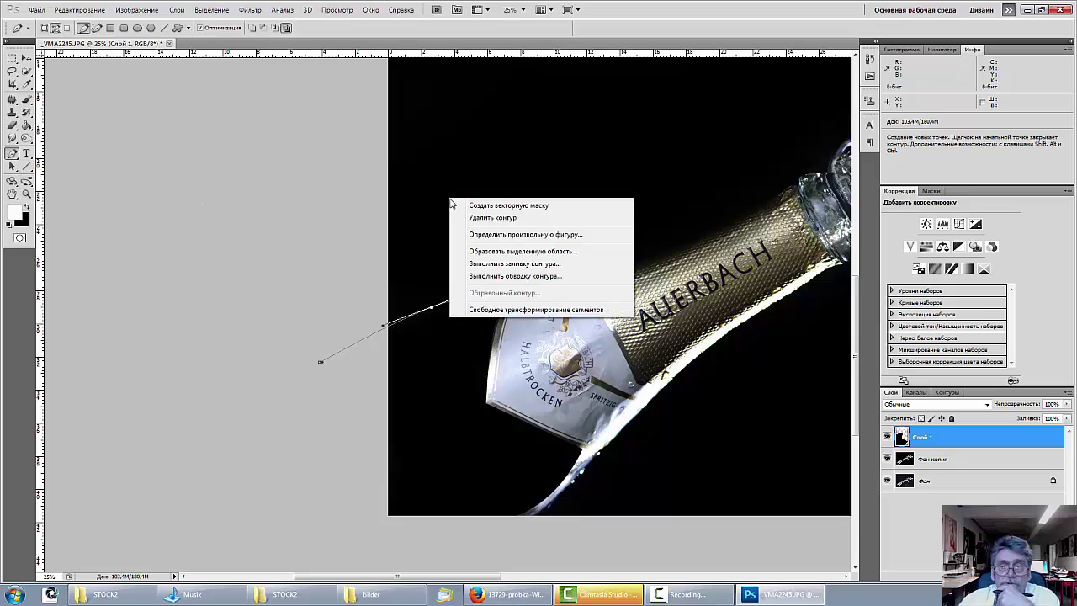
pyautogui.click(498, 277)
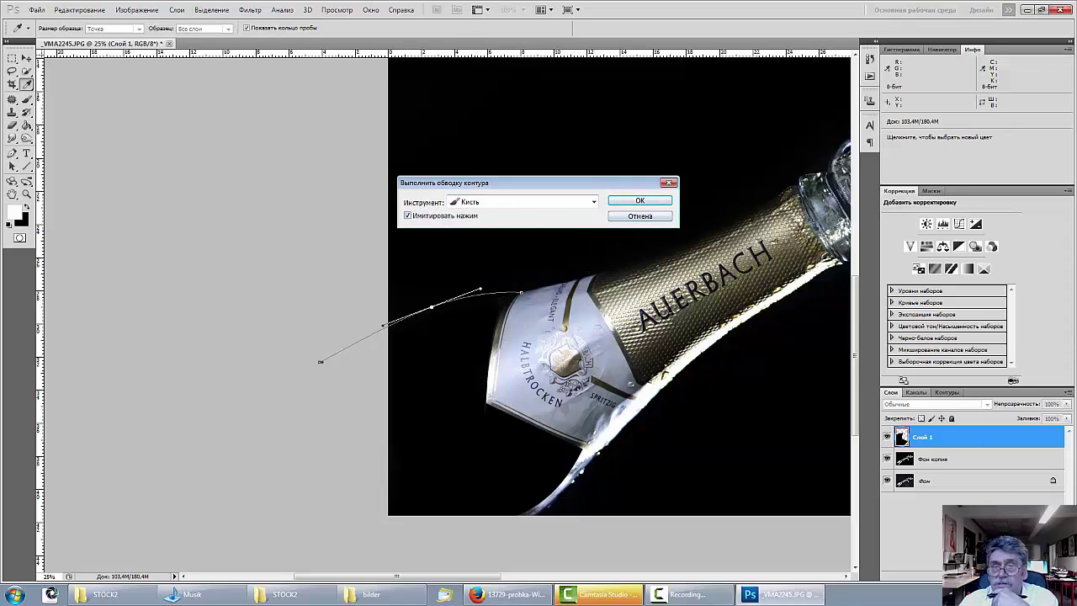
pyautogui.click(640, 216)
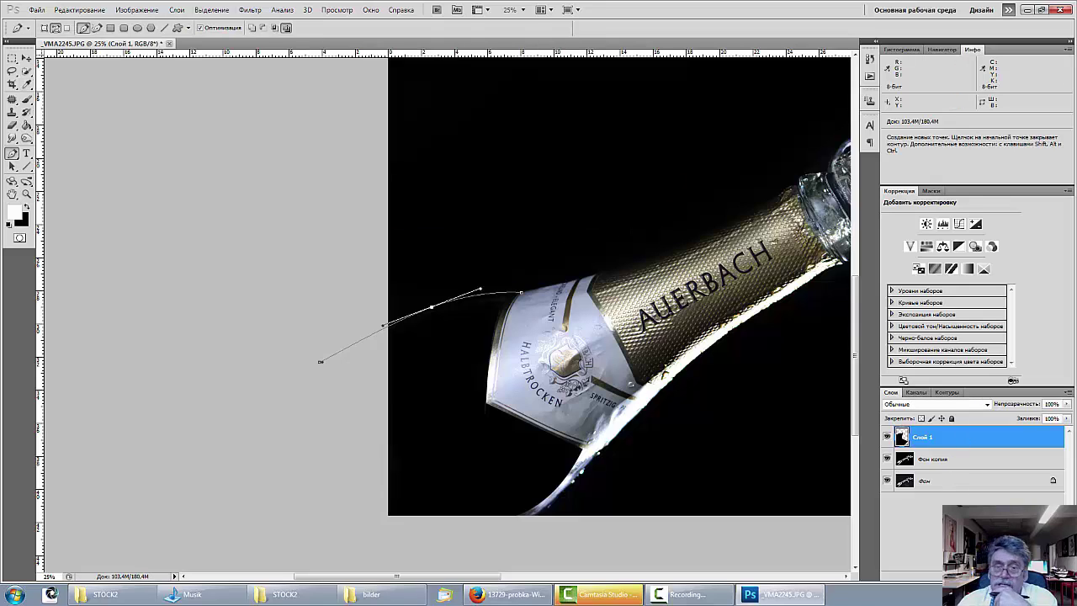
# Try stroking the contour path on a new layer with the white 54 px brush, and undo only that stroke.
pyautogui.click(1038, 575)
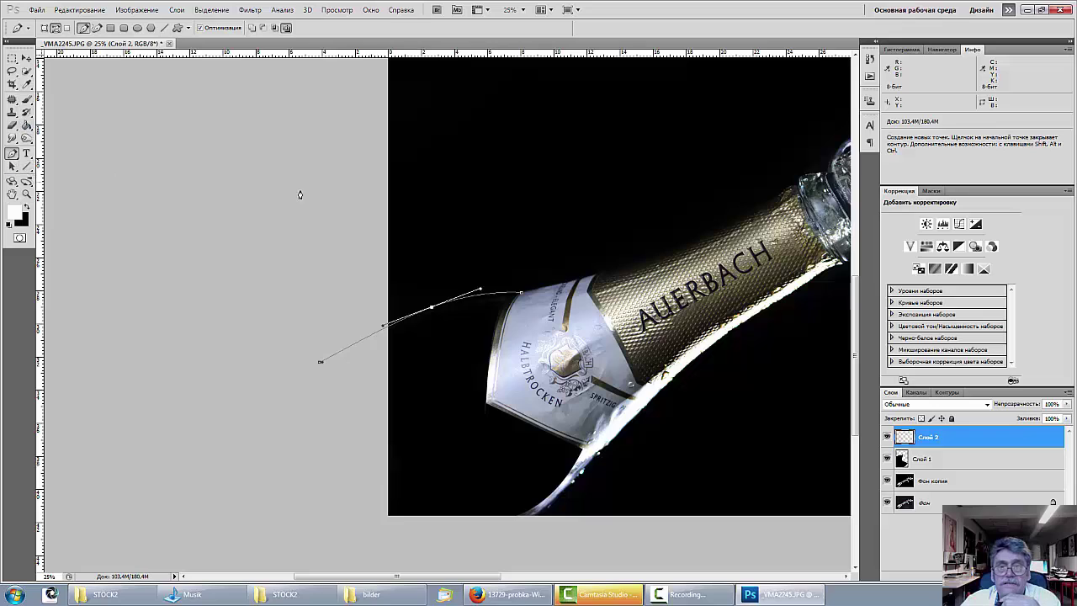
pyautogui.rightClick(473, 227)
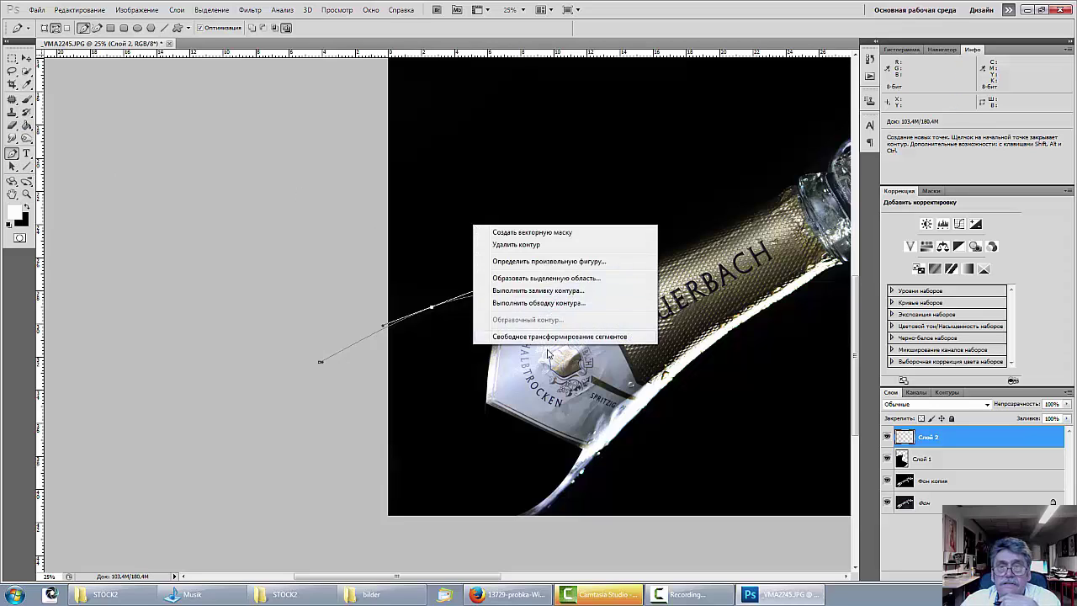
pyautogui.click(538, 304)
pyautogui.click(632, 203)
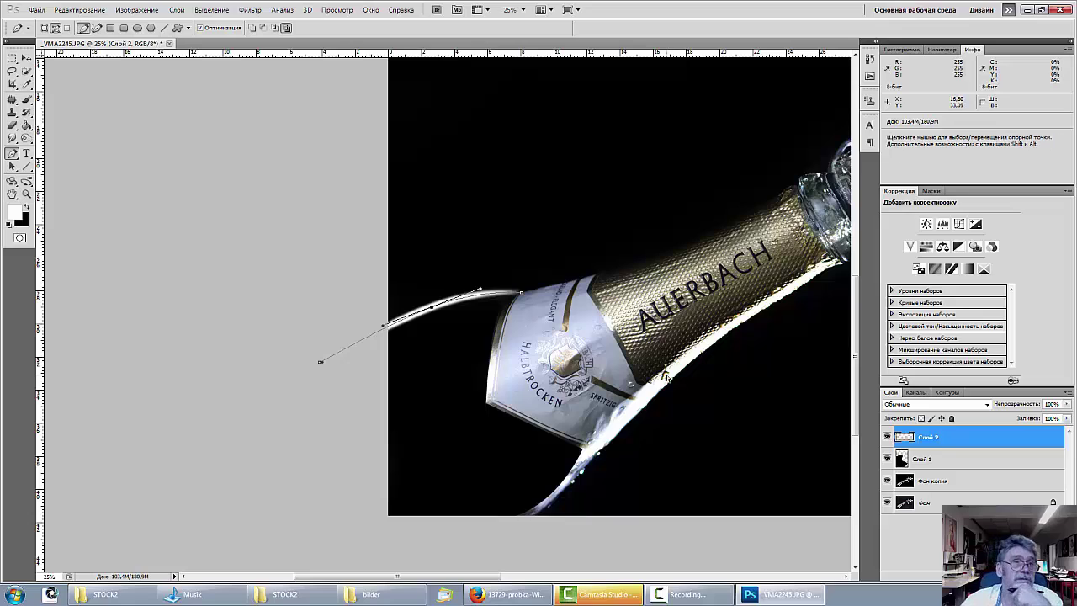
pyautogui.hotkey('ctrl', 'z')
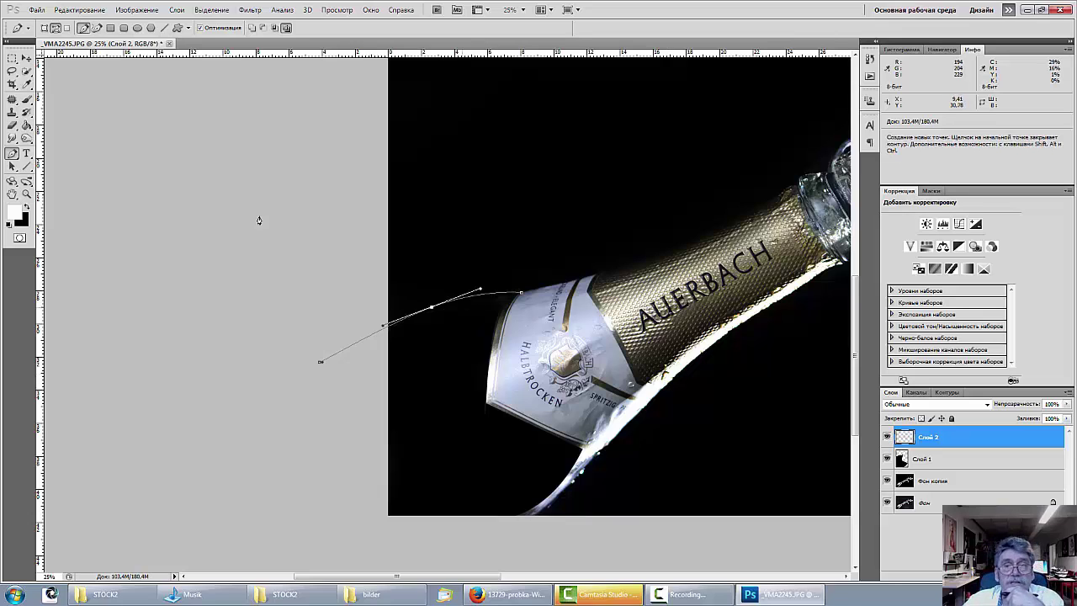
# Stroke the contour path on Слой 2 with a white 38 px brush and simulated pressure, and deselect the work path.
pyautogui.click(26, 99)
pyautogui.rightClick(469, 215)
pyautogui.moveTo(504, 225); pyautogui.dragTo(493, 226)
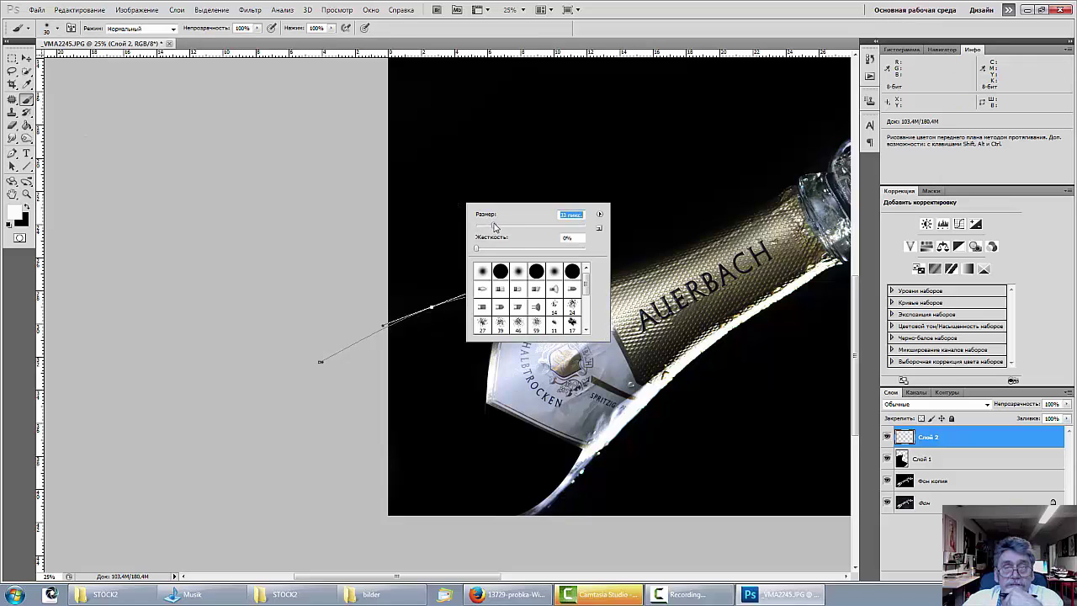
pyautogui.moveTo(495, 228); pyautogui.dragTo(498, 229)
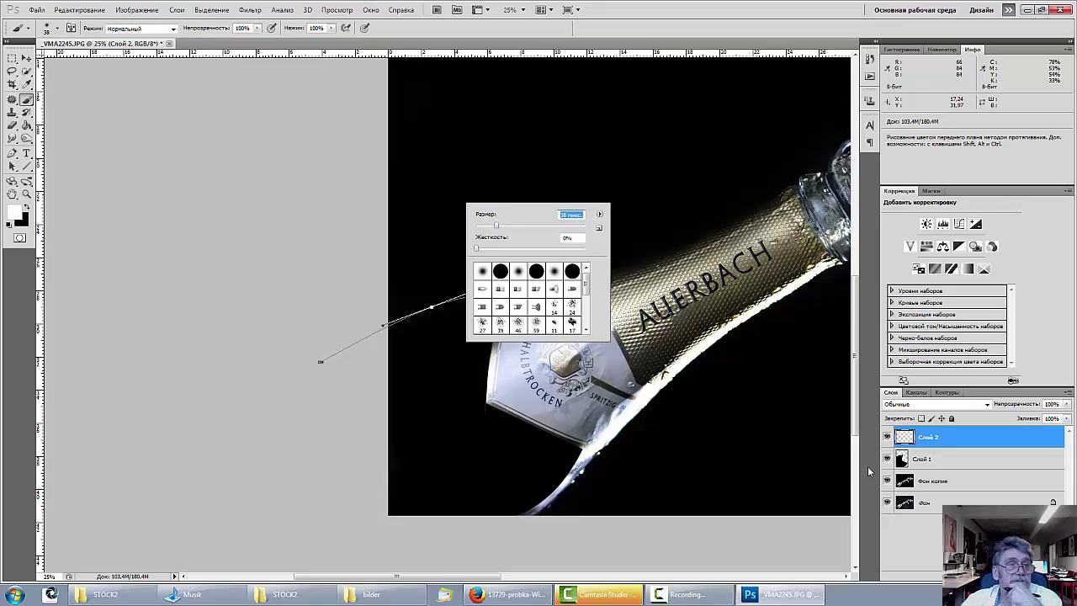
pyautogui.click(13, 157)
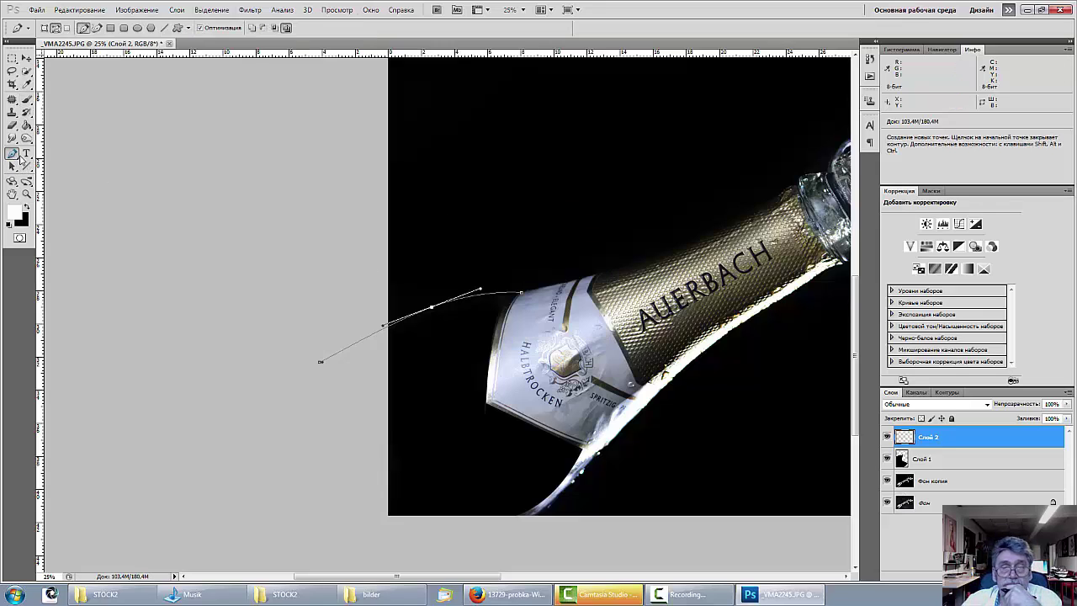
pyautogui.rightClick(413, 204)
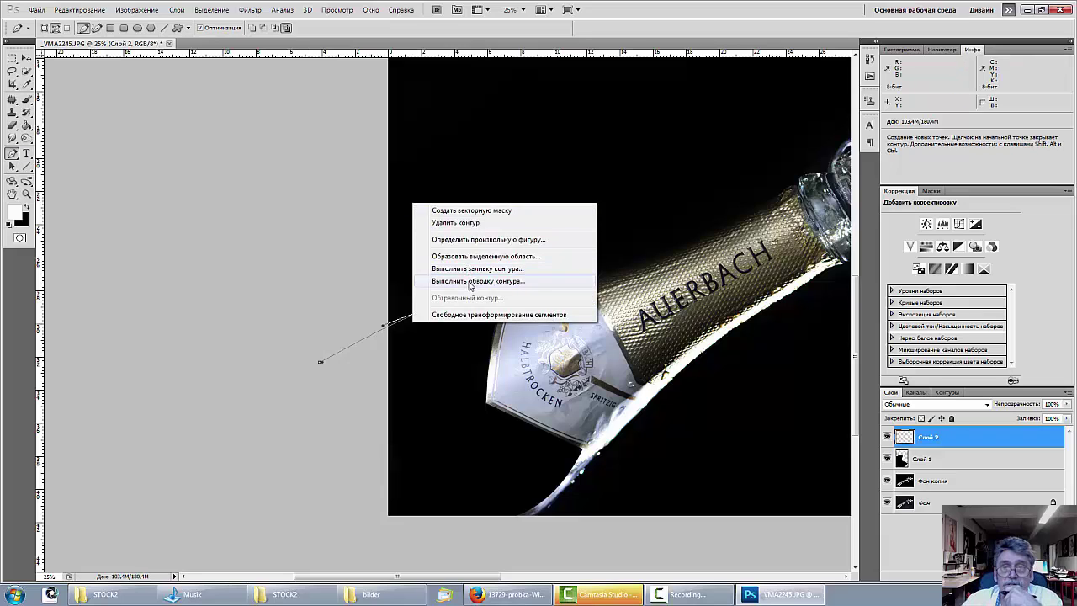
pyautogui.click(470, 282)
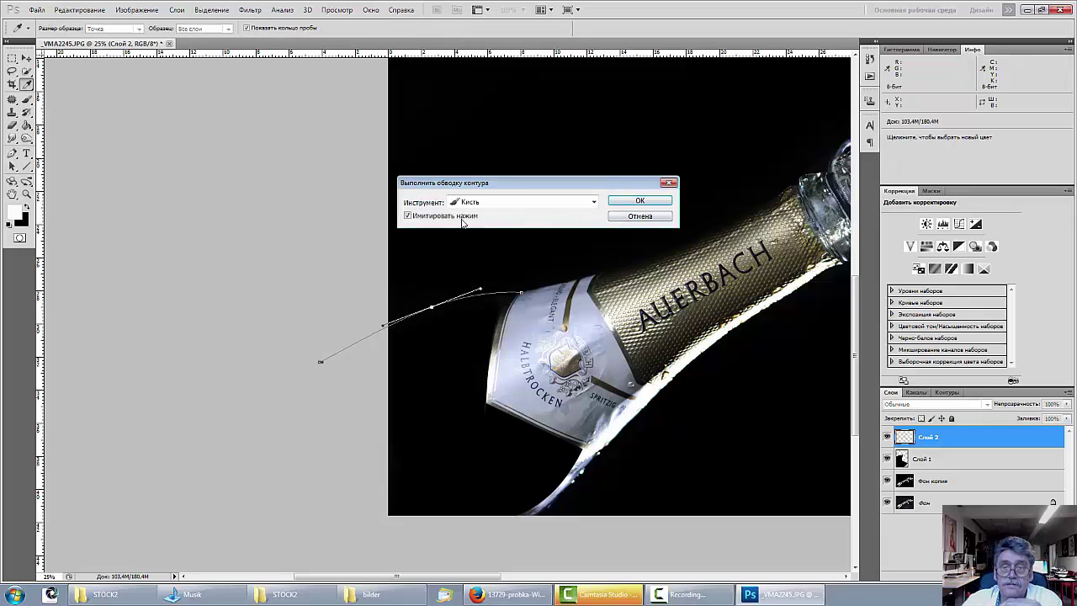
pyautogui.click(639, 202)
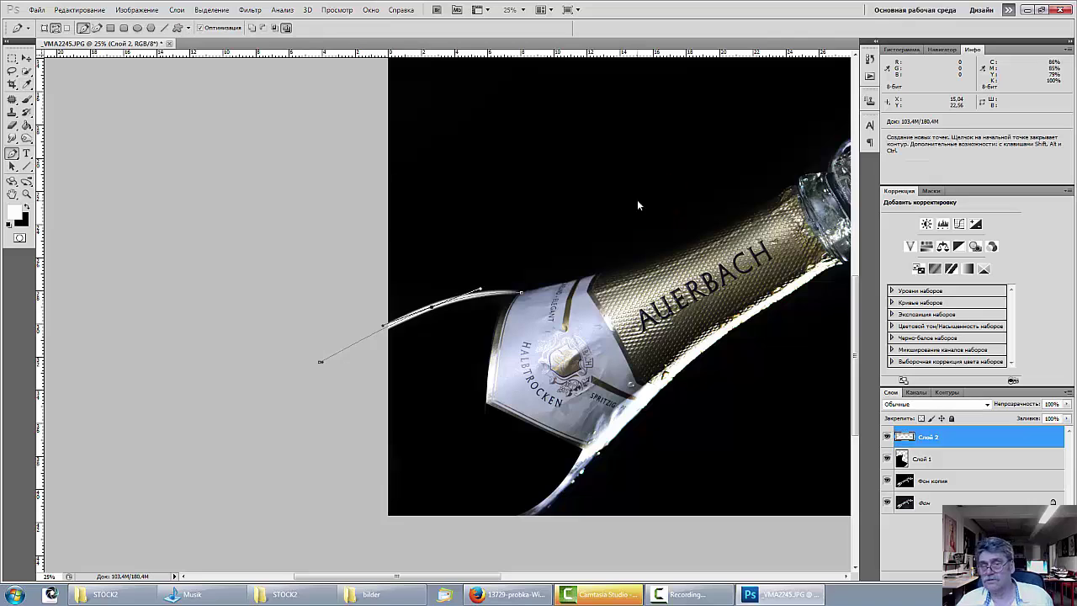
pyautogui.click(946, 393)
pyautogui.click(982, 484)
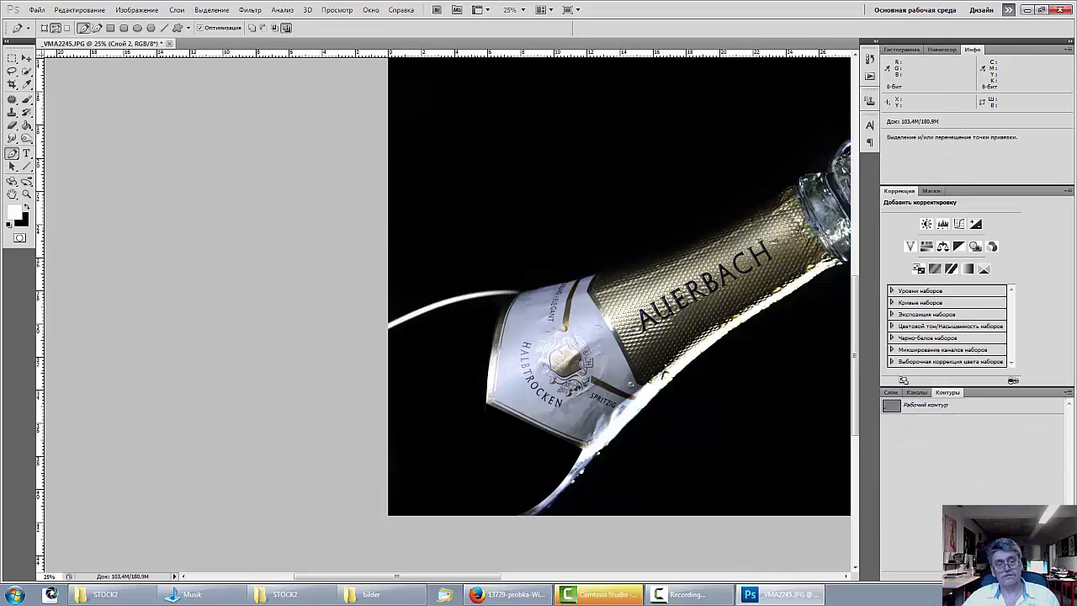
# Free-transform the white contour highlight, reducing its height to about 87% and distorting both lower corners outward to fit the bottle's edge.
pyautogui.hotkey('ctrl', '-')
pyautogui.hotkey('ctrl', '-')
pyautogui.hotkey('ctrl', '+')
pyautogui.hotkey('ctrl', '+')
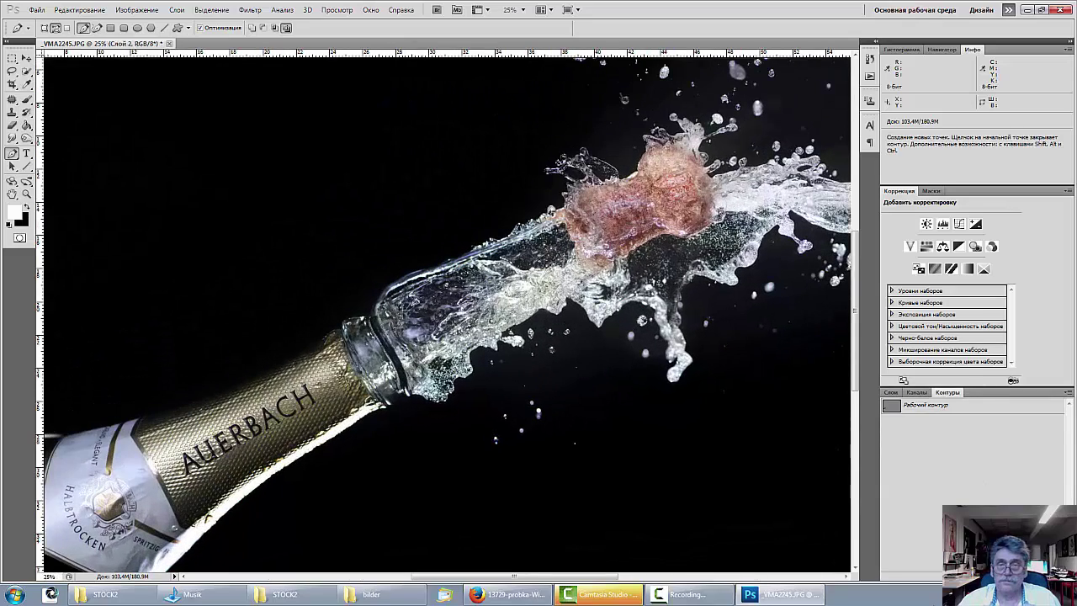
pyautogui.moveTo(371, 280)
pyautogui.mouseDown()
pyautogui.moveTo(989, 58)
pyautogui.moveTo(775, 152)
pyautogui.moveTo(774, 162)
pyautogui.mouseUp()
pyautogui.hotkey('ctrl', 't')
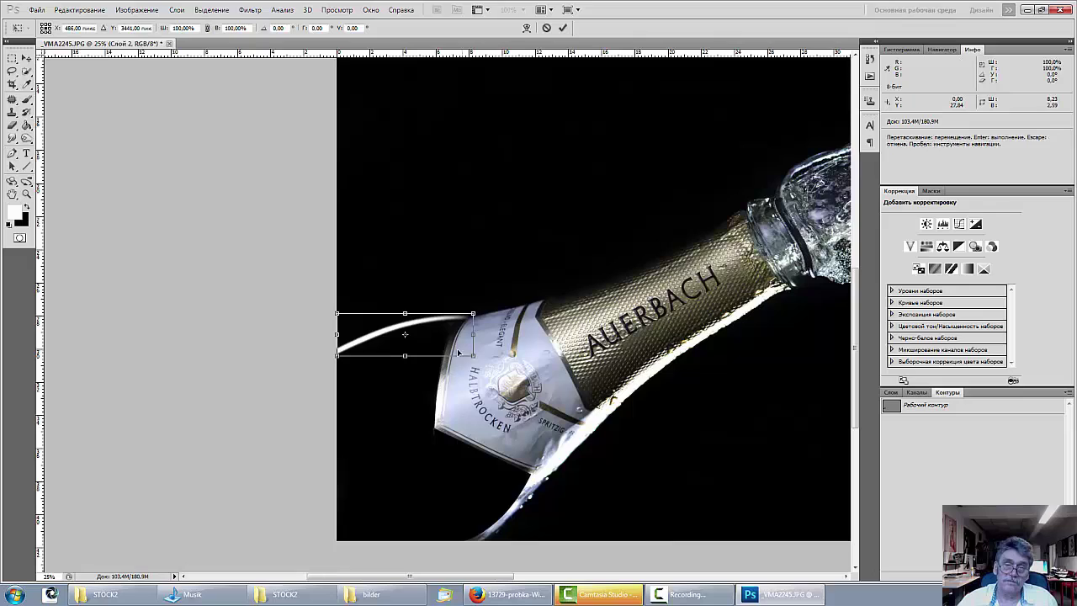
pyautogui.moveTo(405, 313); pyautogui.dragTo(404, 321)
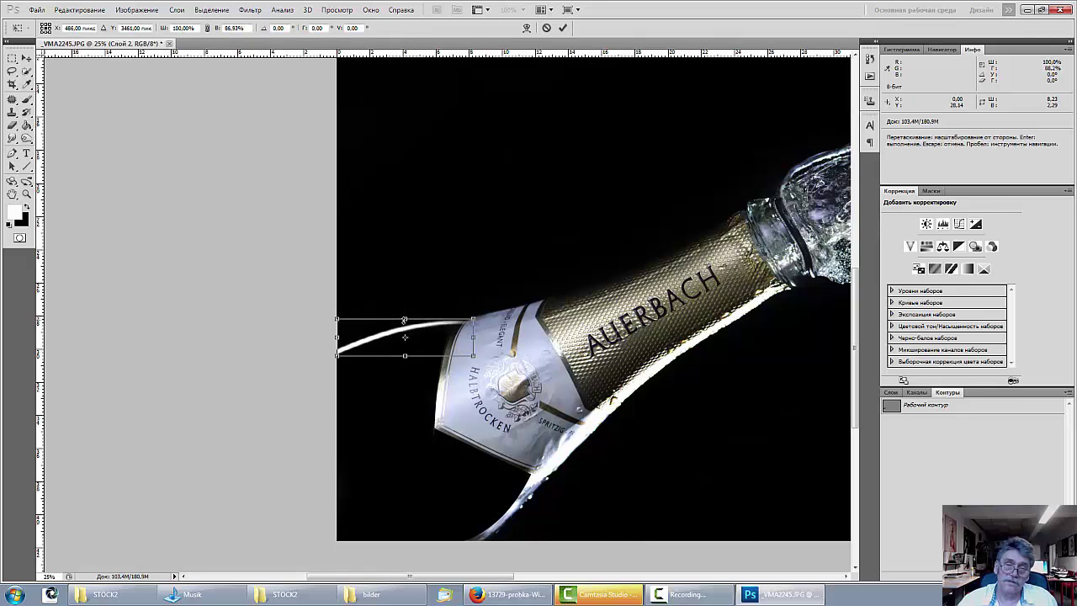
pyautogui.moveTo(475, 359); pyautogui.dragTo(481, 353)
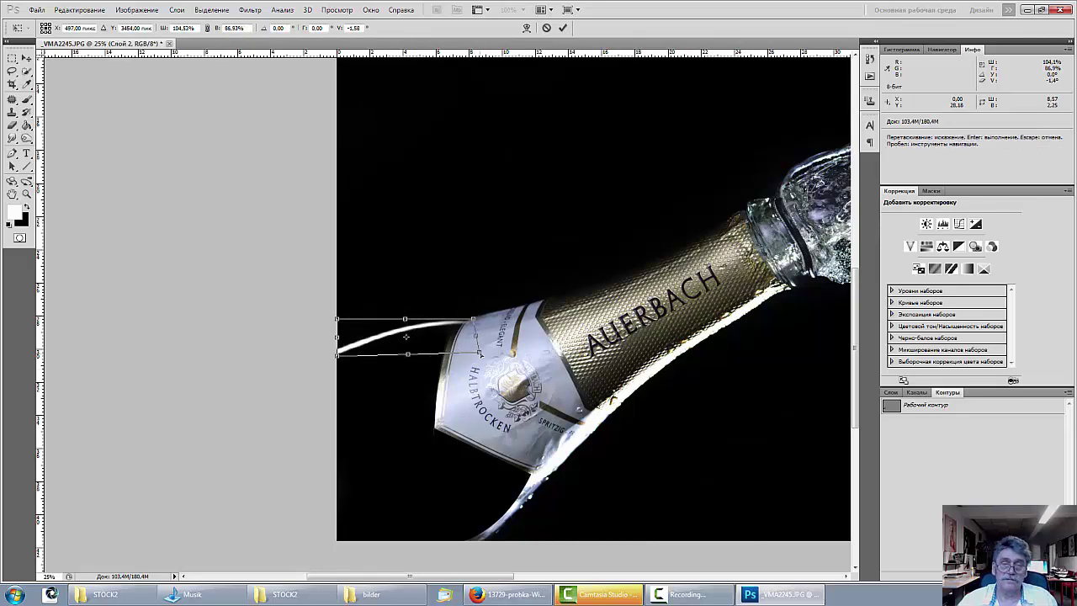
pyautogui.moveTo(338, 358); pyautogui.dragTo(326, 360)
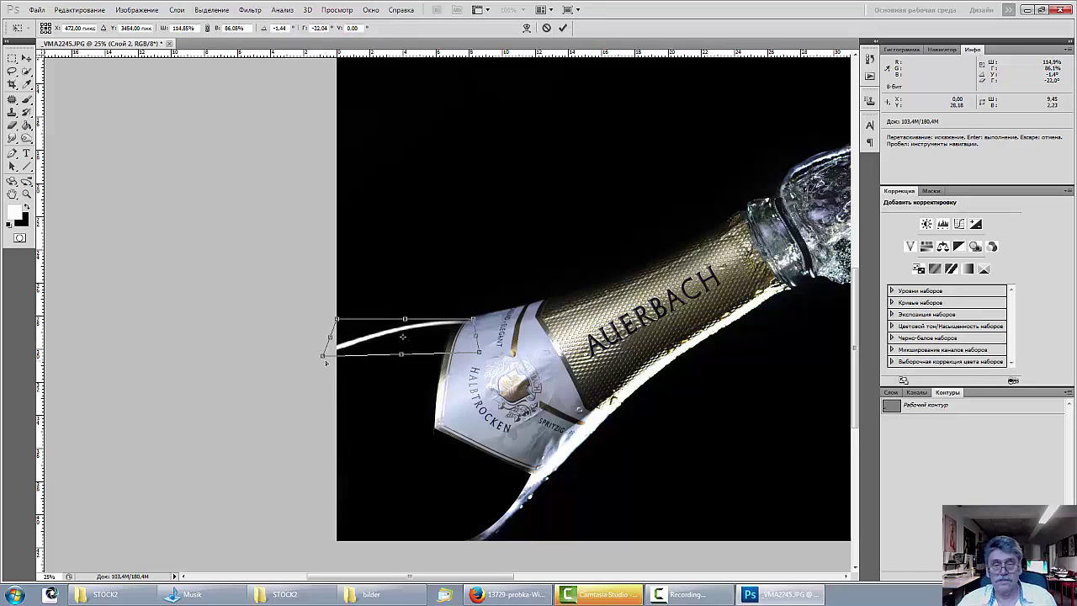
pyautogui.press('Return')
pyautogui.press('p')
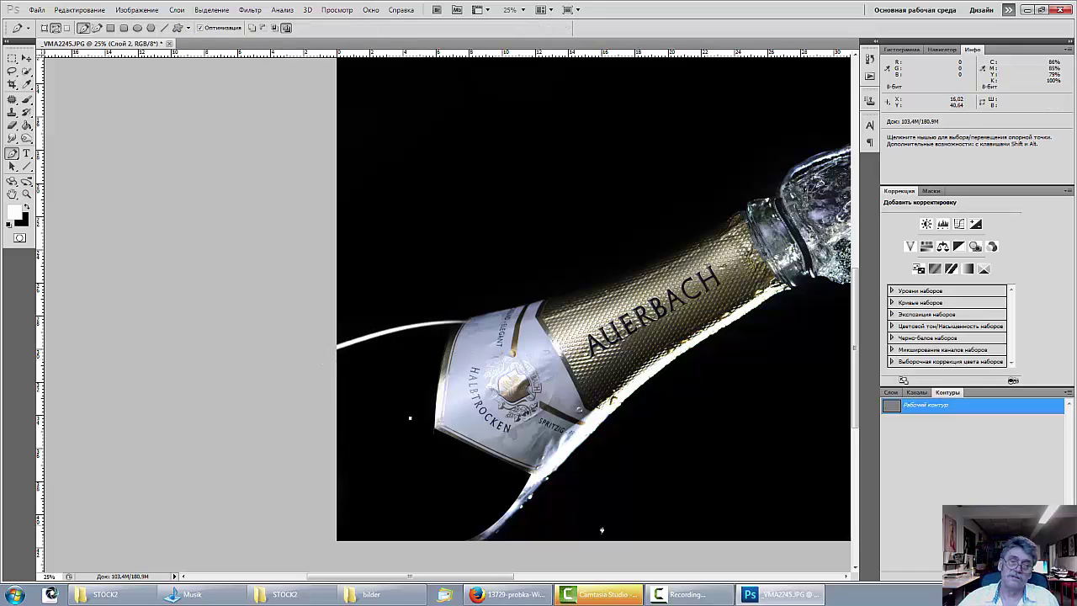
pyautogui.hotkey('ctrl', '-')
pyautogui.hotkey('ctrl', '-')
pyautogui.hotkey('ctrl', '-')
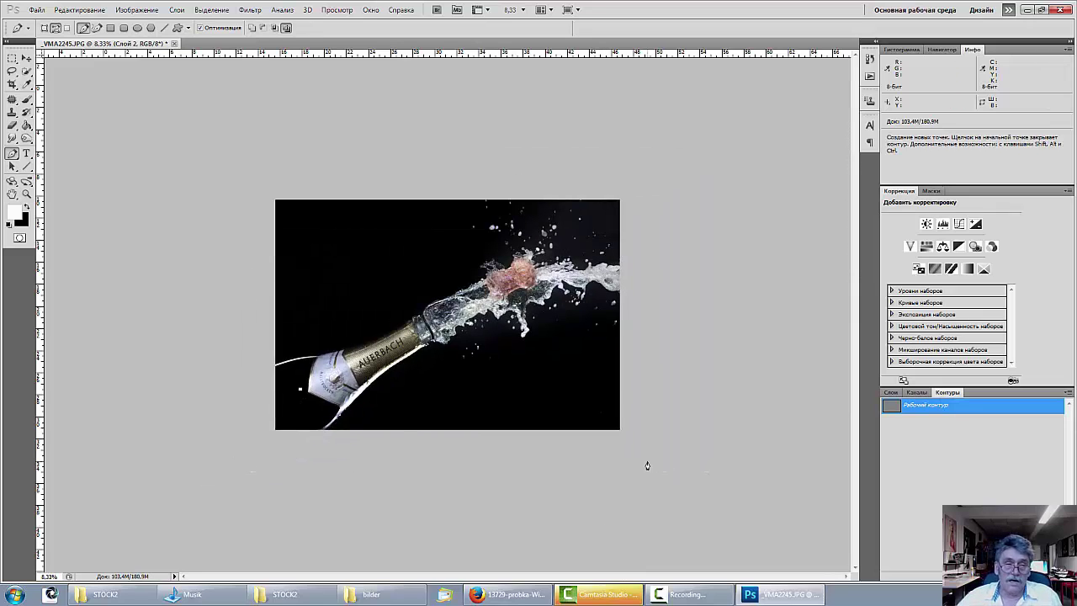
pyautogui.hotkey('ctrl', '+')
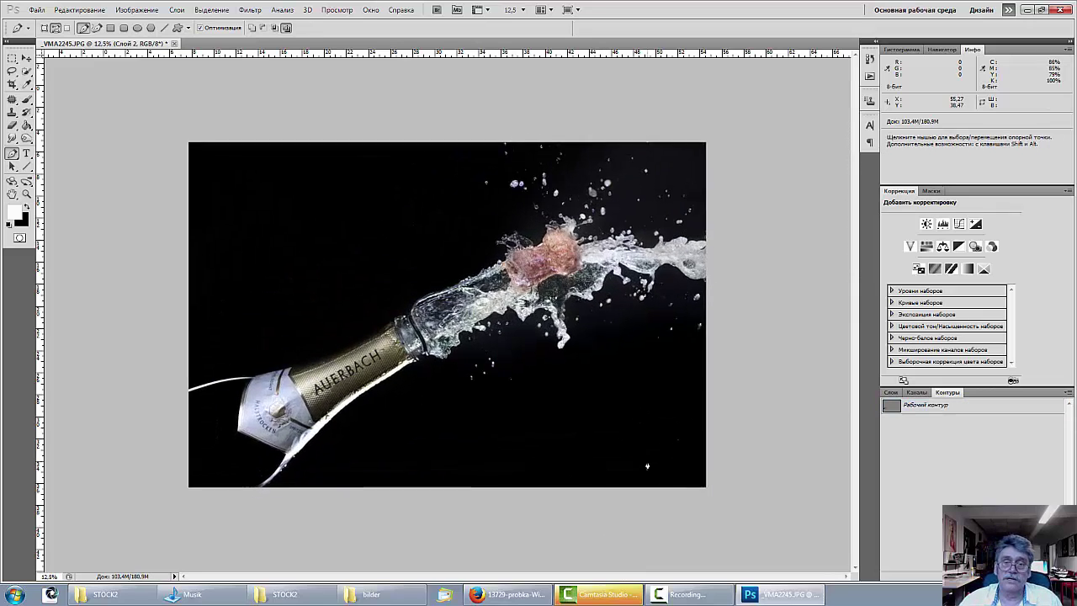
pyautogui.hotkey('ctrl', '+')
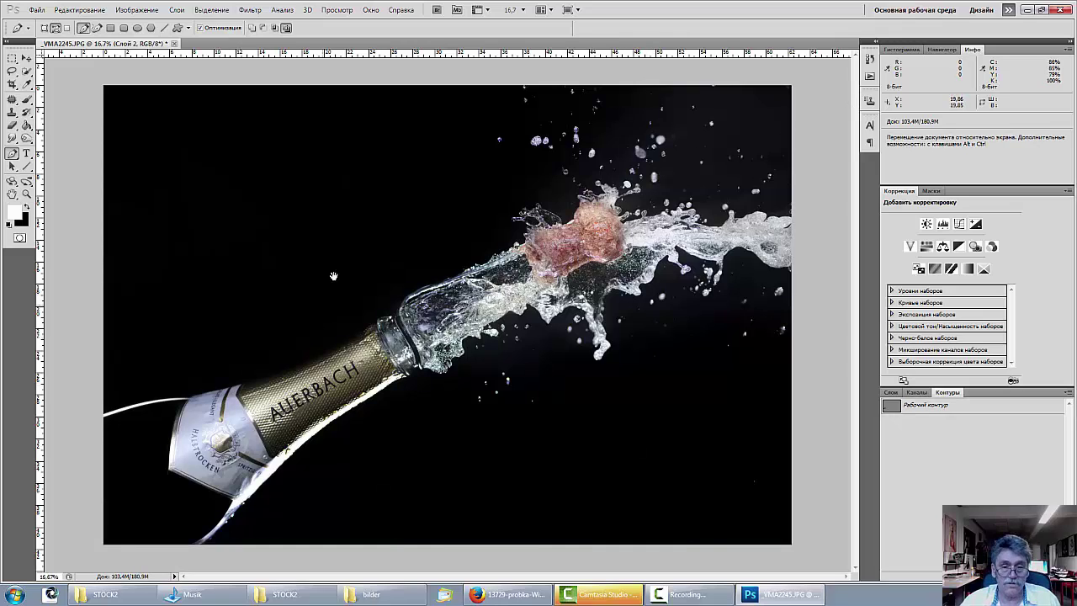
pyautogui.moveTo(511, 428); pyautogui.dragTo(541, 416)
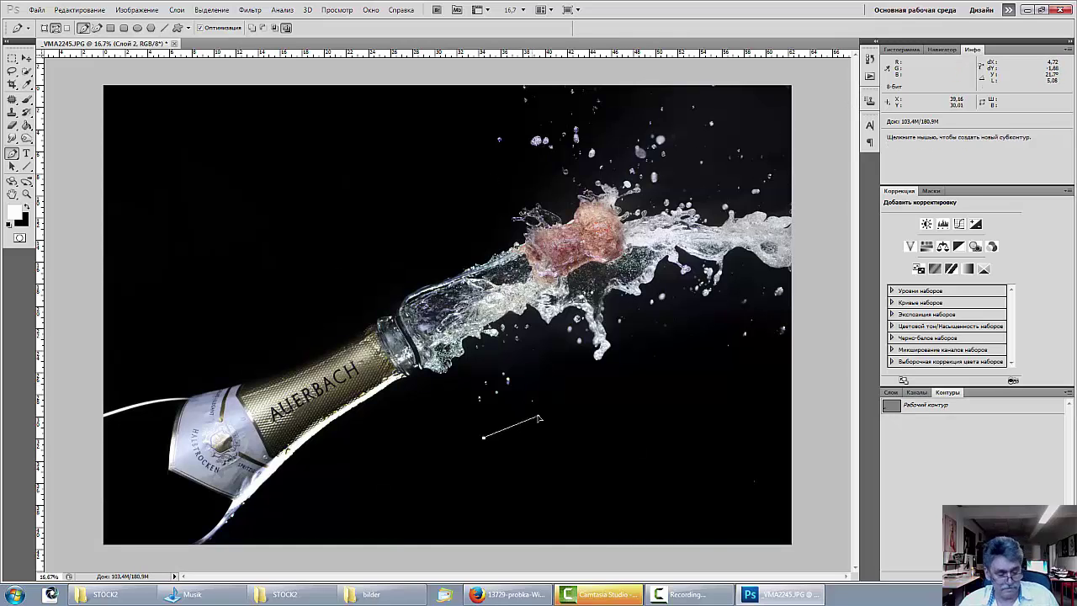
pyautogui.hotkey('ctrl', 'z')
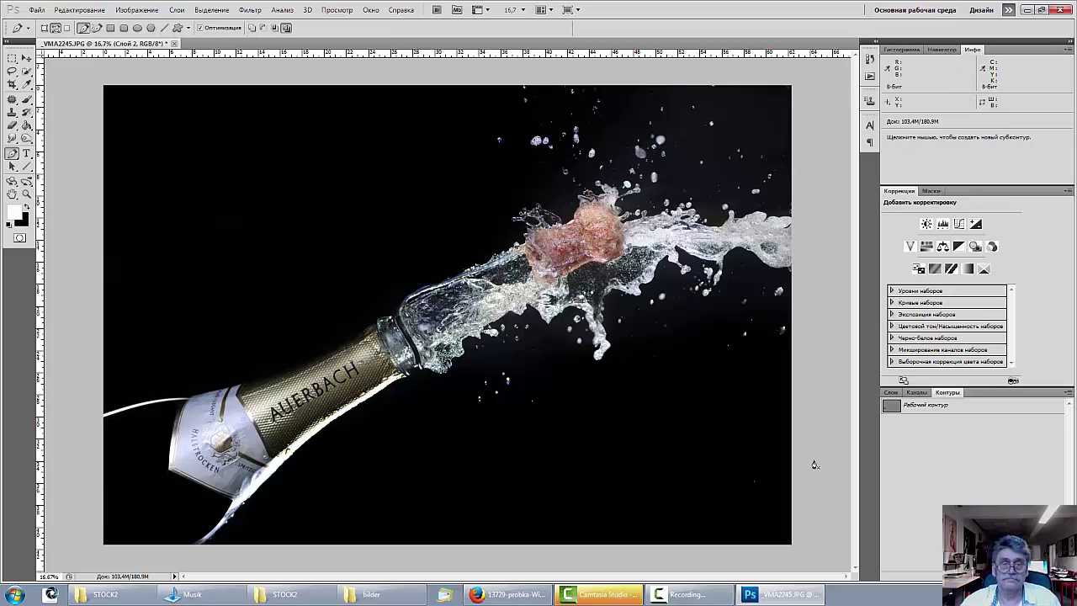
# Draw a closed four-sided Pen path for a glass reflection, running from the white label's lower-left edges to the photo's left border.
pyautogui.hotkey('ctrl', '+')
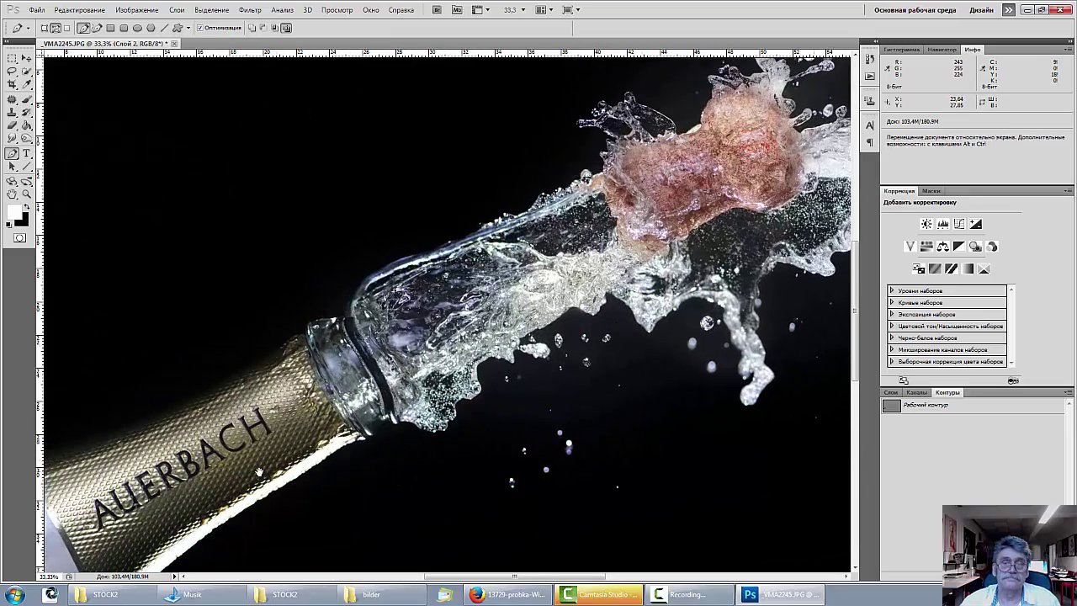
pyautogui.moveTo(109, 568); pyautogui.dragTo(631, 329)
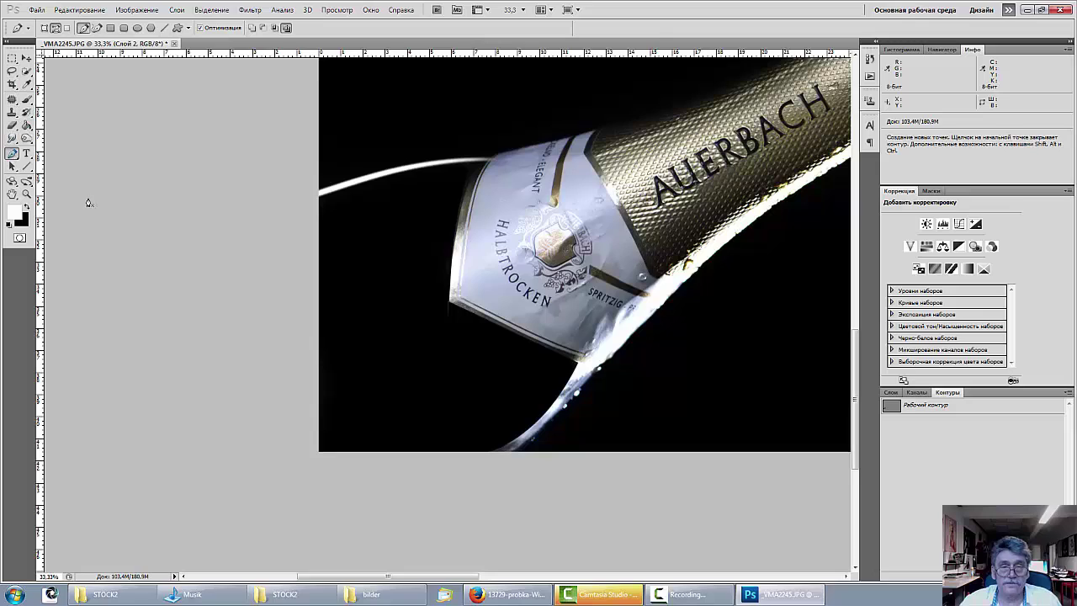
pyautogui.click(453, 249)
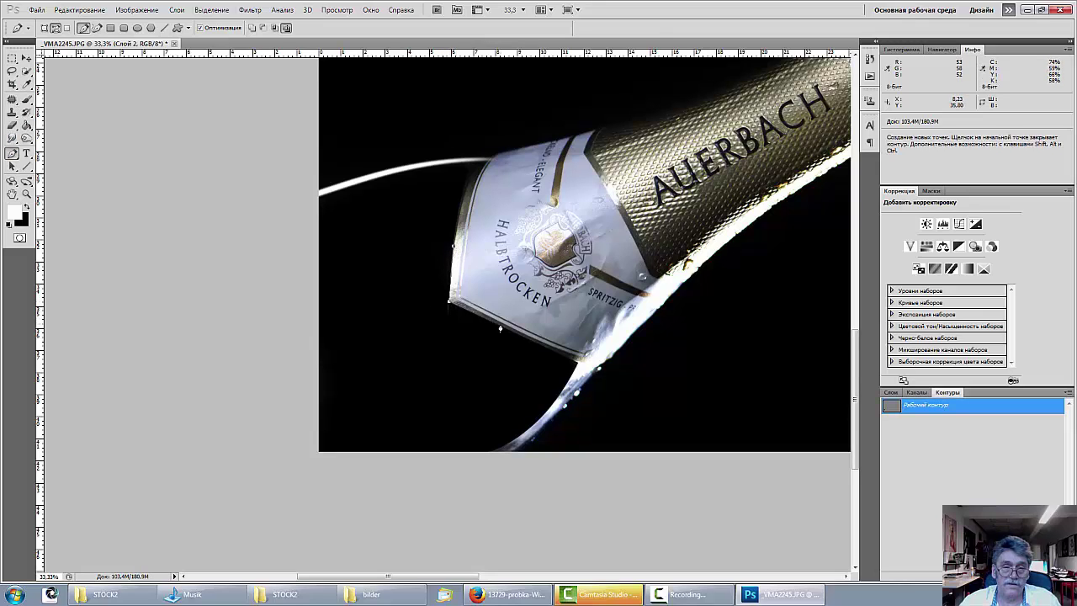
pyautogui.click(500, 325)
pyautogui.click(320, 451)
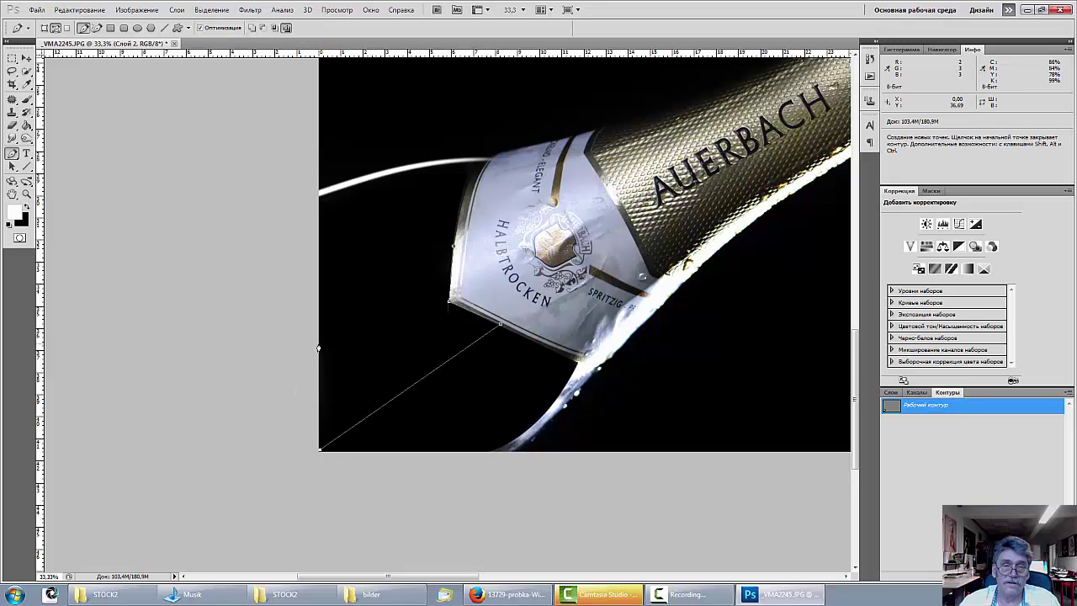
pyautogui.click(319, 342)
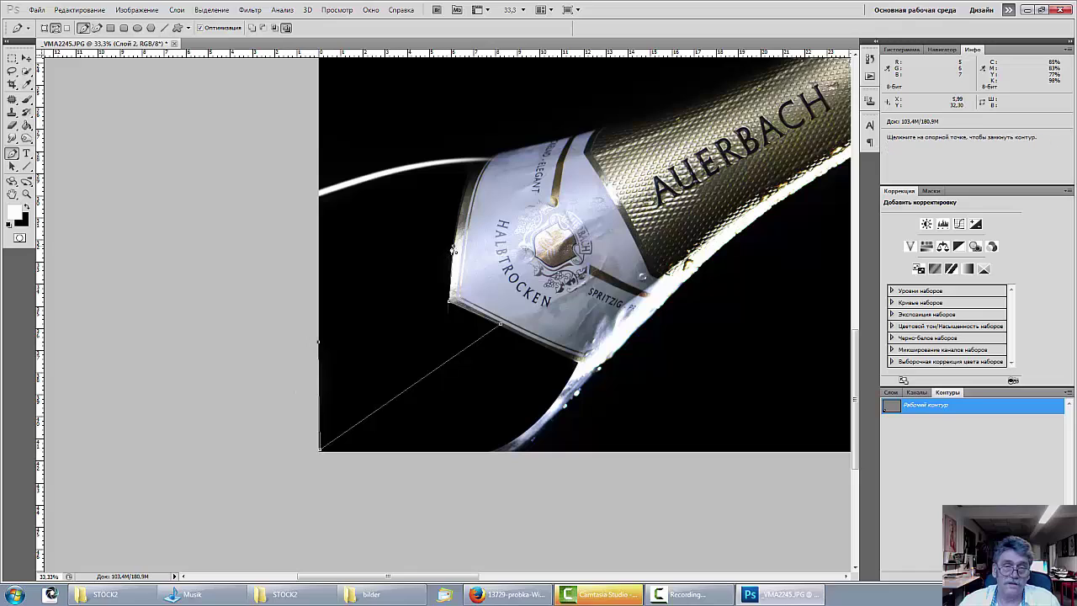
pyautogui.click(450, 250)
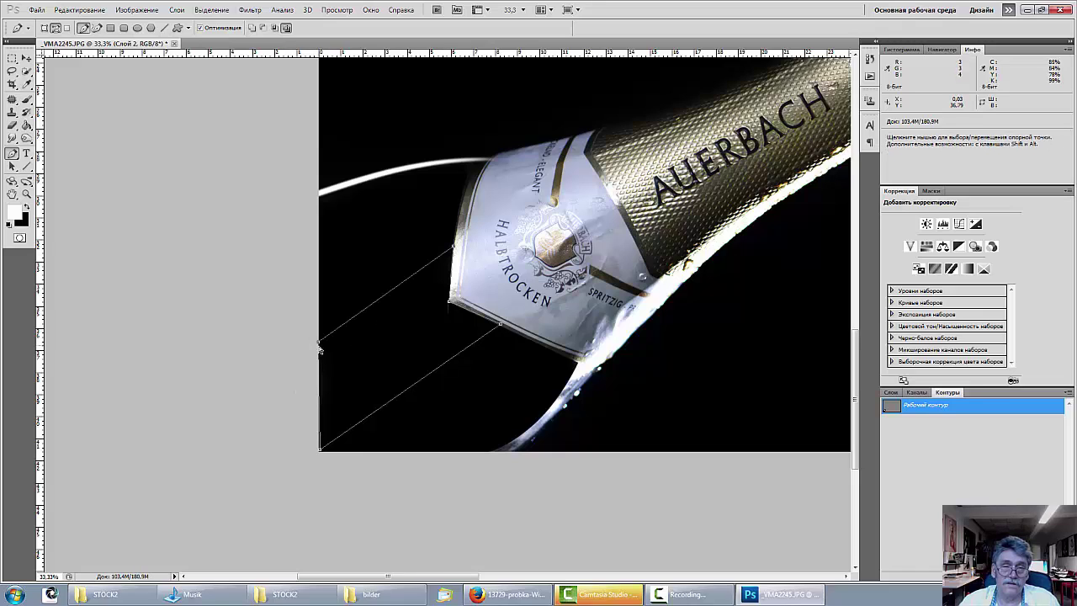
pyautogui.moveTo(319, 344); pyautogui.dragTo(320, 318)
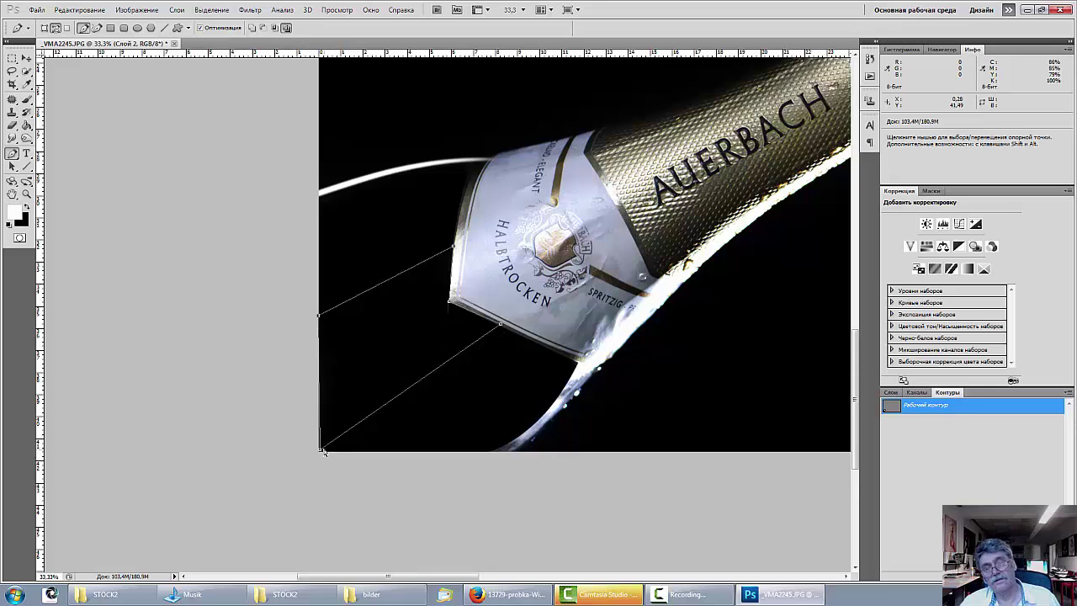
pyautogui.moveTo(320, 448); pyautogui.dragTo(315, 446)
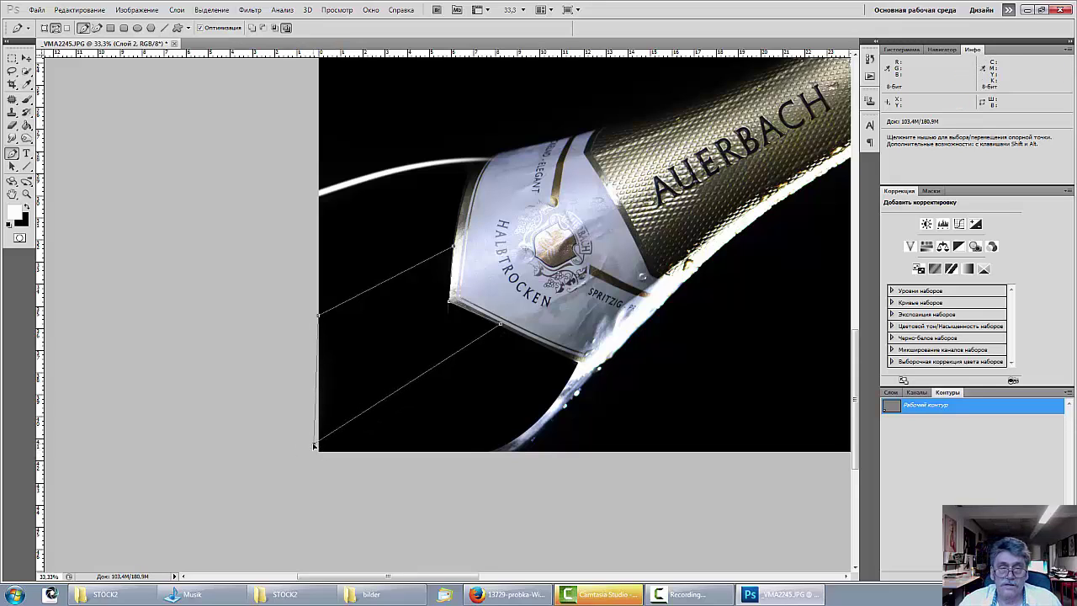
# Convert the closed path into a new anti-aliased selection with a 1 px feather.
pyautogui.rightClick(392, 353)
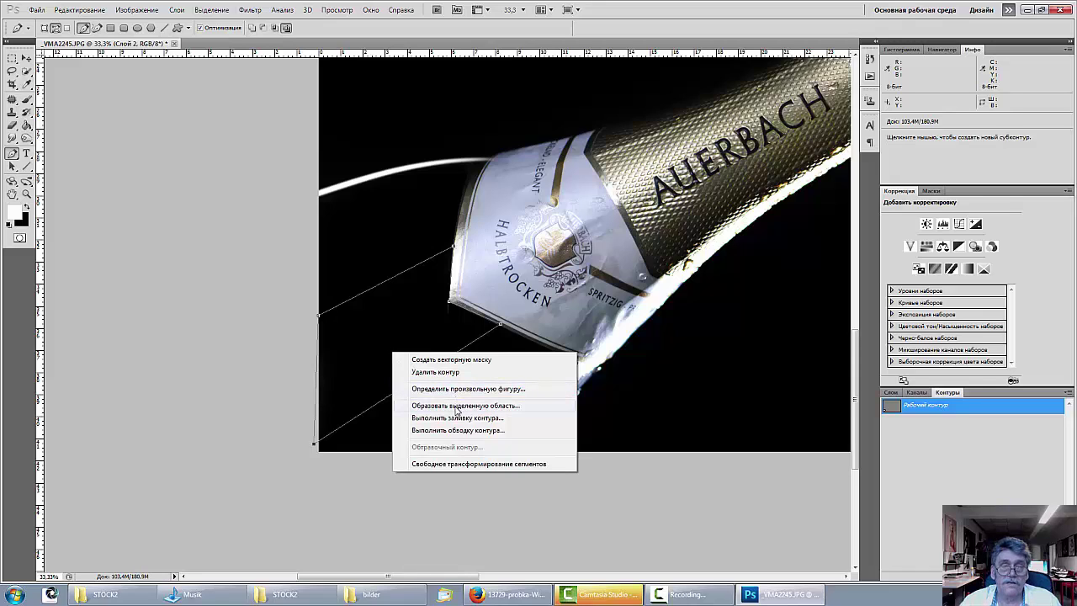
pyautogui.click(456, 407)
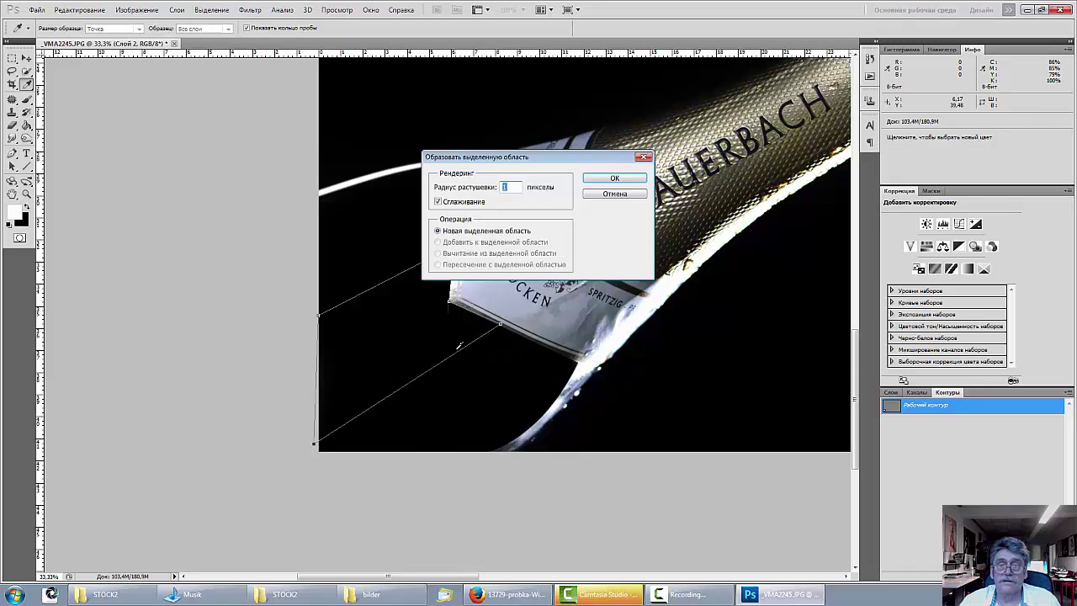
pyautogui.click(615, 179)
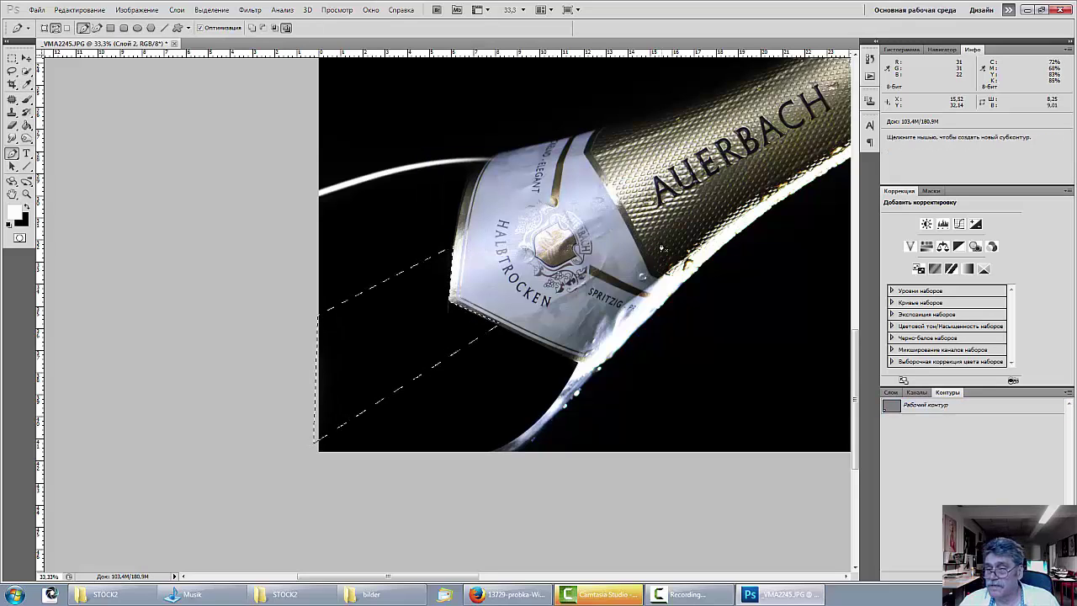
# Add a new layer above Слой 2 and set the Gradient tool to the reflected style.
pyautogui.click(890, 392)
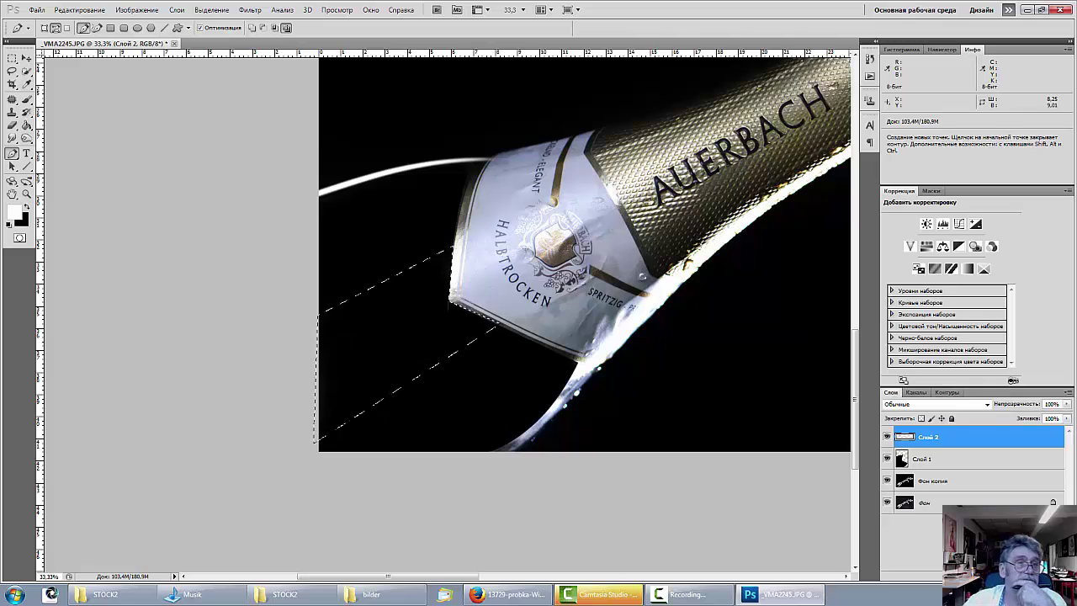
pyautogui.hotkey('ctrl', 'shift', 'alt', 'n')
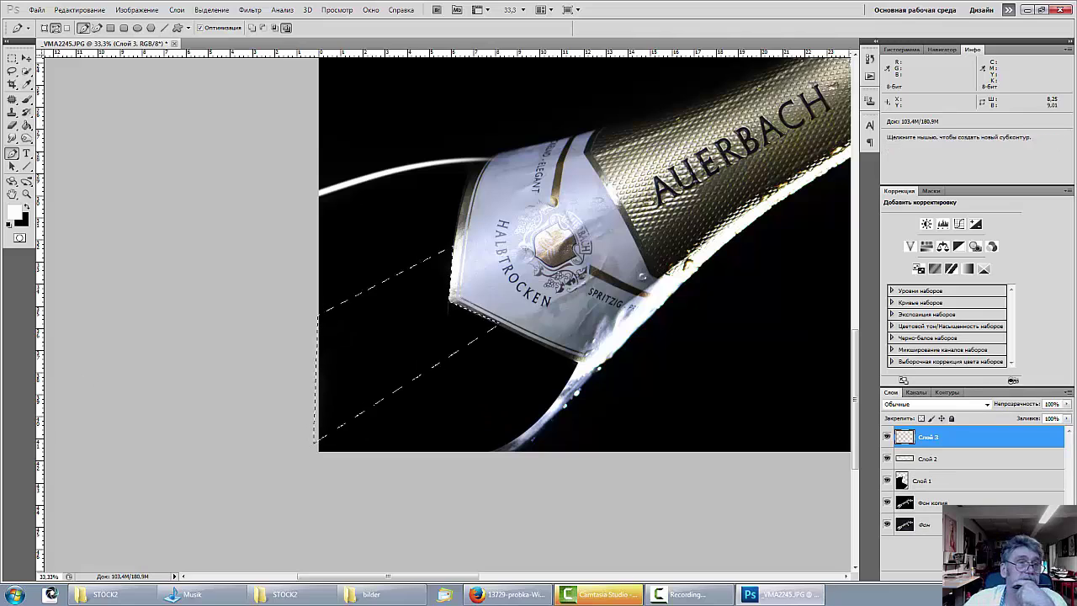
pyautogui.click(27, 128)
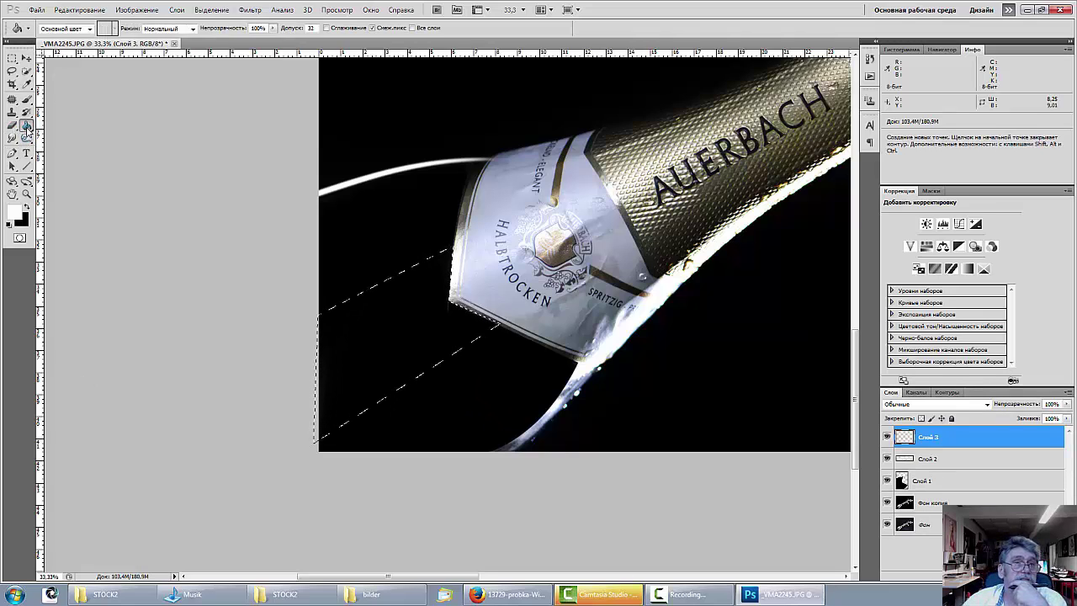
pyautogui.click(55, 125)
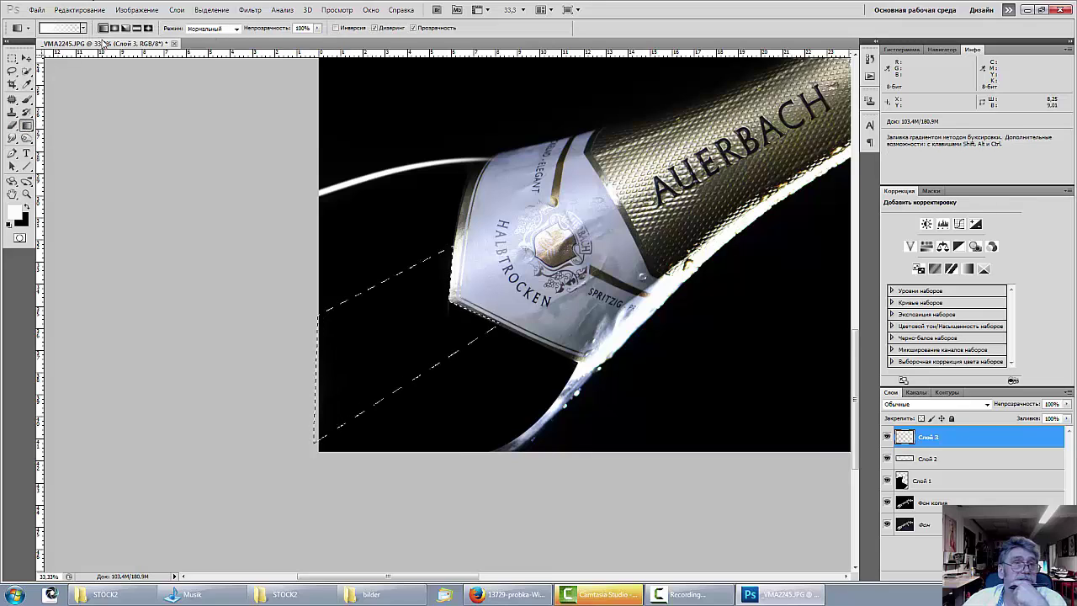
pyautogui.click(137, 29)
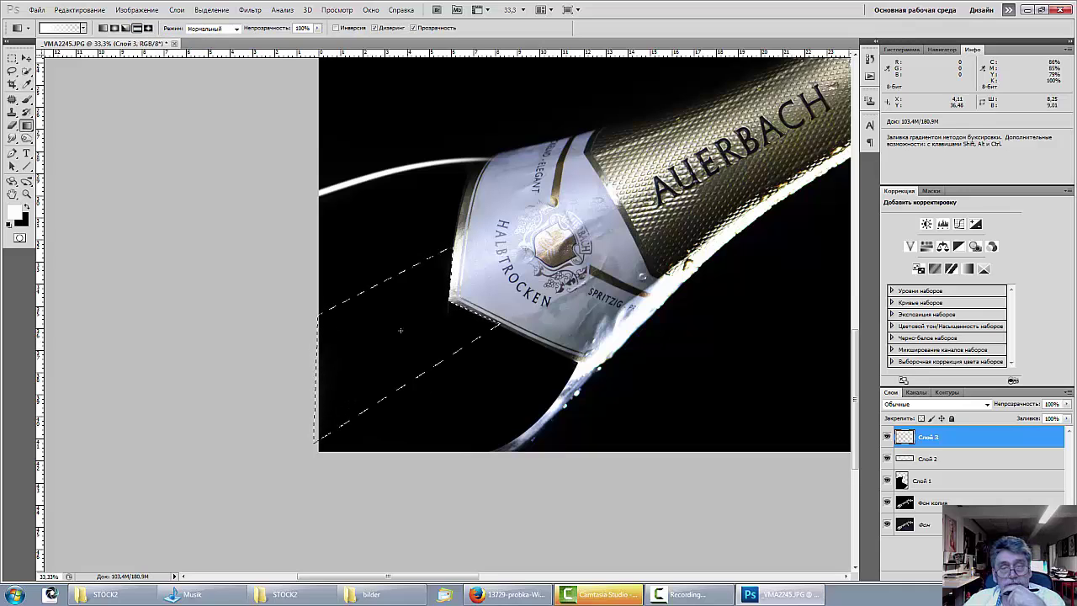
# Try a full-opacity white reflected gradient across the selection, undo it, and set the gradient opacity to 18%.
pyautogui.moveTo(384, 323); pyautogui.dragTo(411, 371)
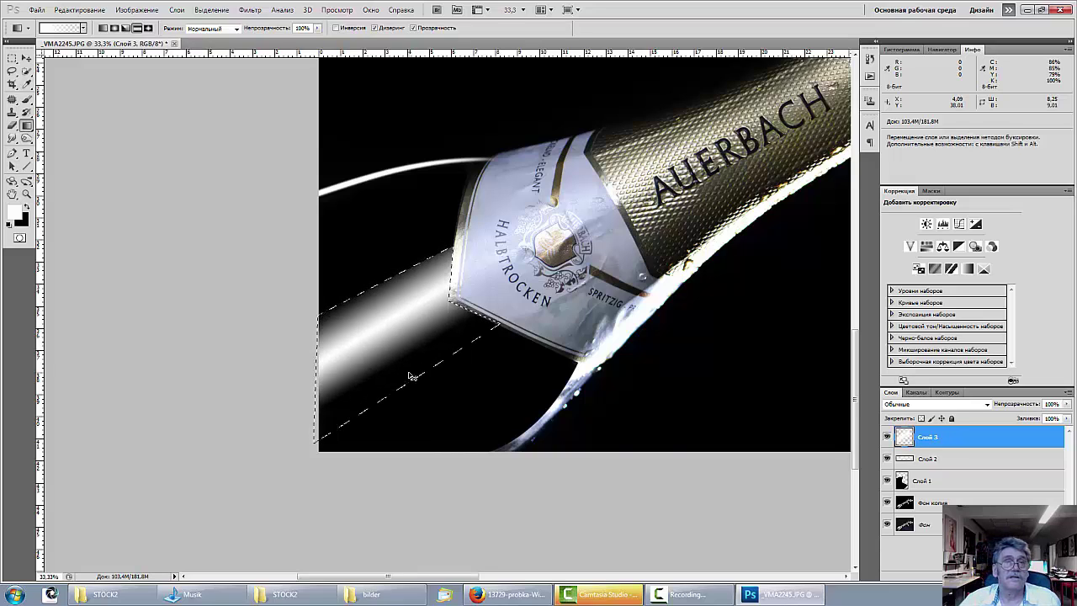
pyautogui.hotkey('ctrl', 'z')
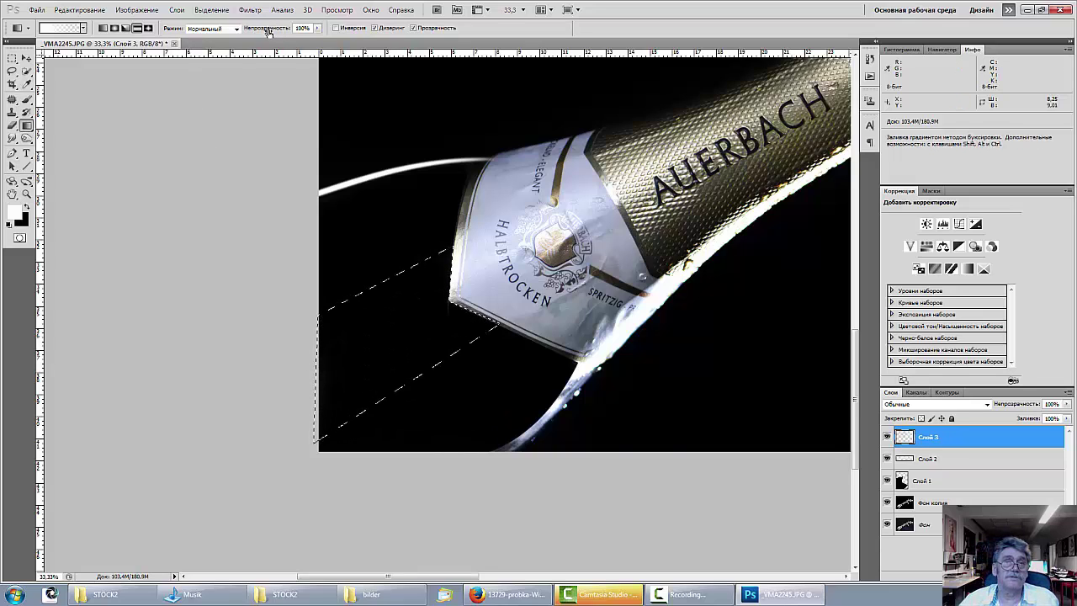
pyautogui.moveTo(225, 35); pyautogui.dragTo(223, 35)
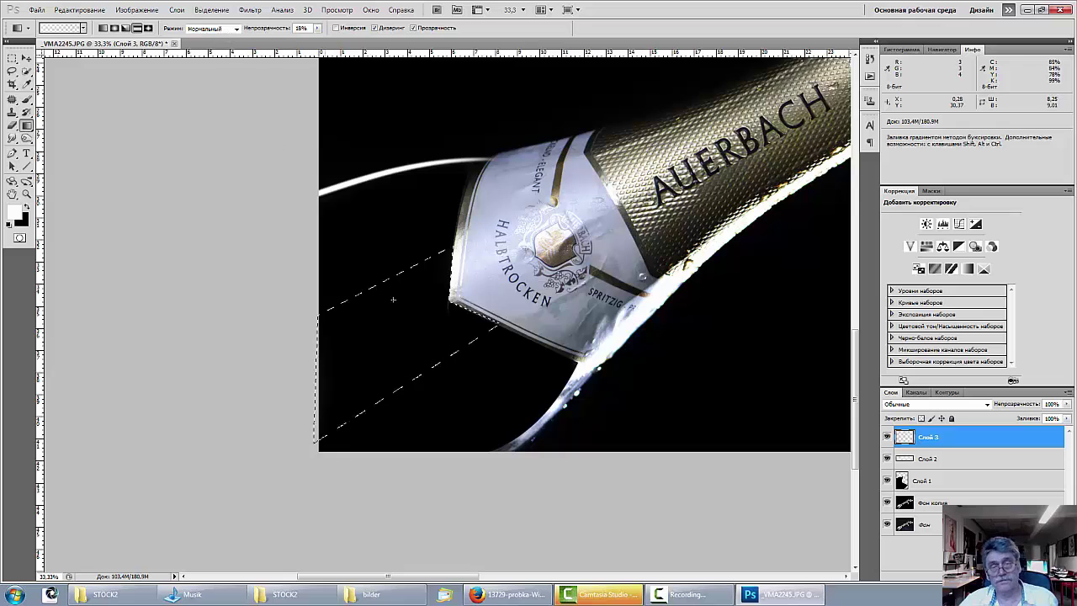
# Try a broad reflected gradient at 18% opacity across the selection, and undo it.
pyautogui.moveTo(362, 286); pyautogui.dragTo(376, 387)
pyautogui.moveTo(376, 327); pyautogui.dragTo(417, 398)
pyautogui.press('ctrl')
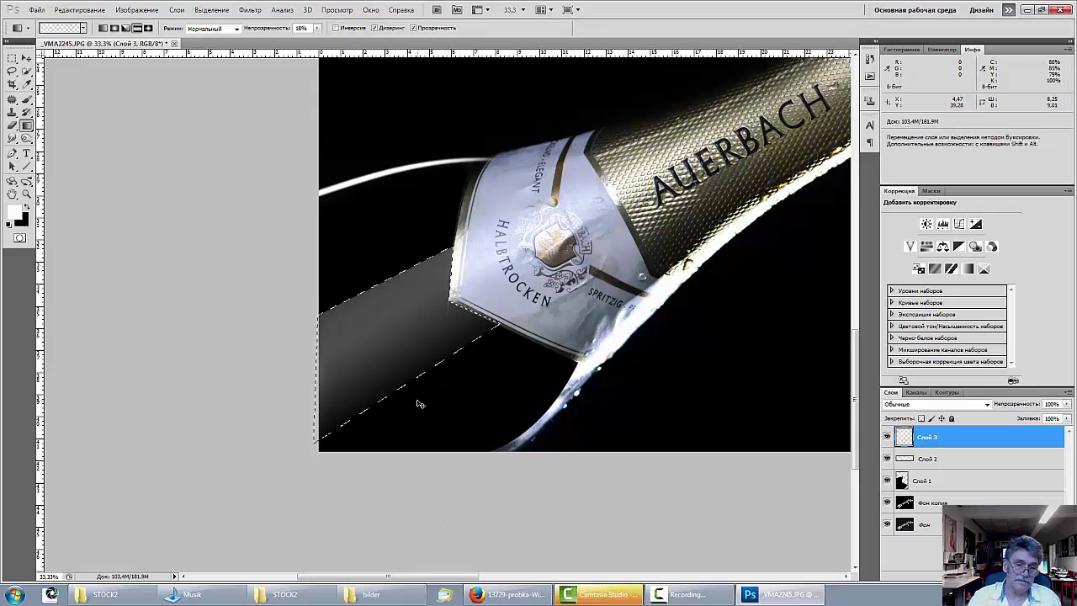
pyautogui.hotkey('ctrl', 'z')
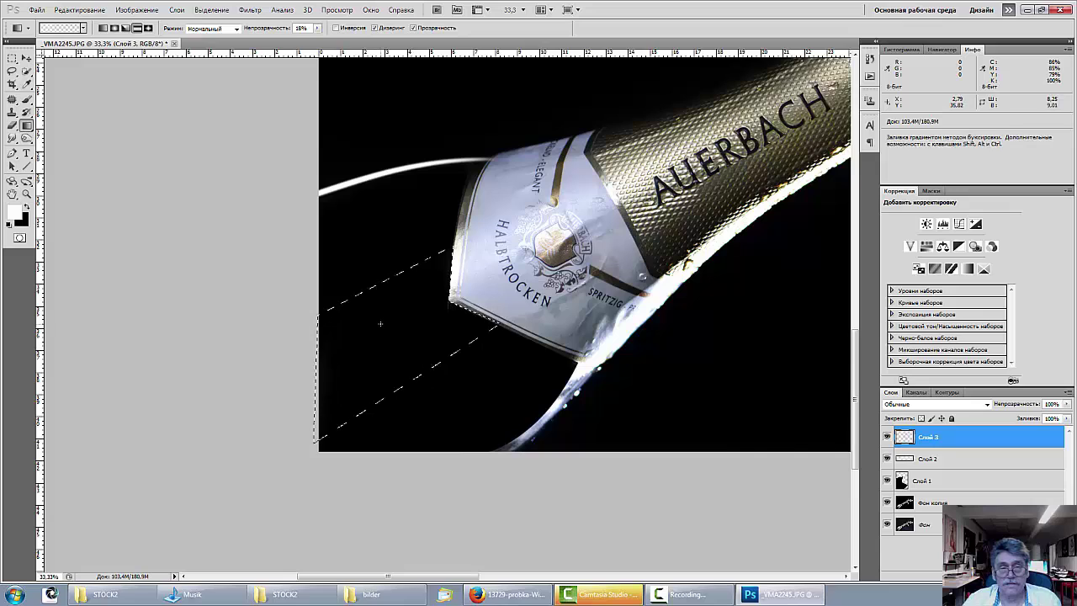
# Fill the selection on Слой 3 with a soft white reflected gradient at 18% opacity along the bottle's axis, and deselect.
pyautogui.moveTo(381, 323); pyautogui.dragTo(408, 407)
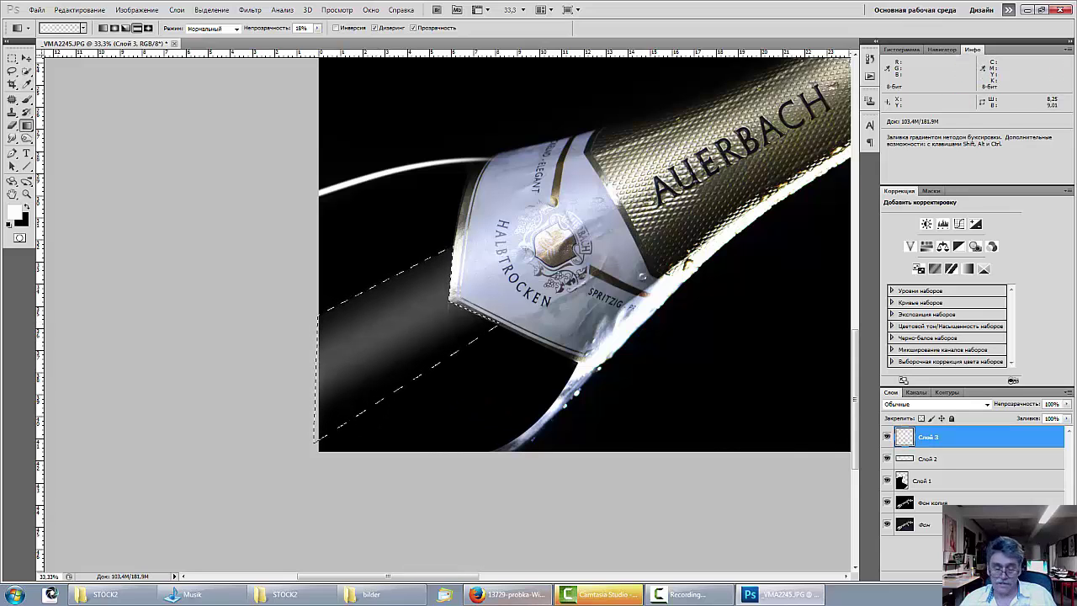
pyautogui.moveTo(608, 594)
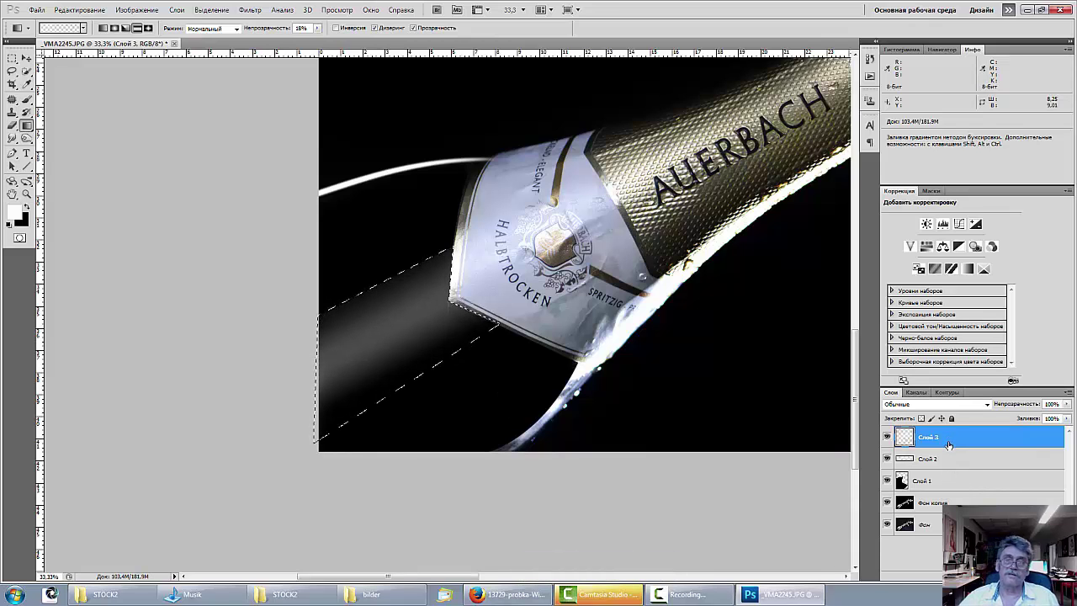
pyautogui.hotkey('ctrl', '-')
pyautogui.hotkey('ctrl', '-')
pyautogui.hotkey('ctrl', '-')
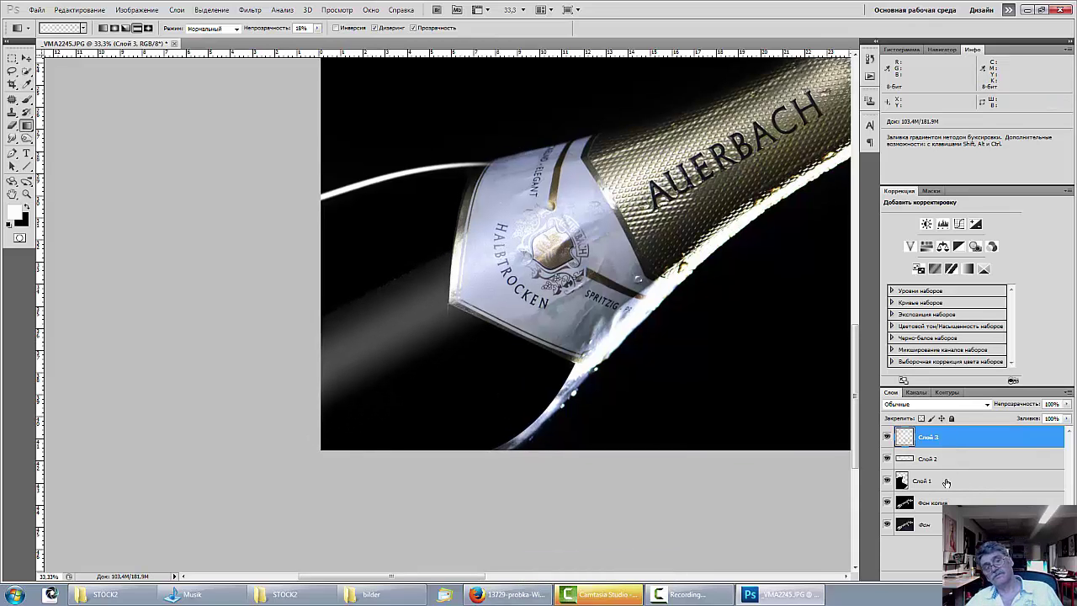
pyautogui.hotkey('ctrl', '+')
pyautogui.hotkey('ctrl', '+')
pyautogui.hotkey('ctrl', '+')
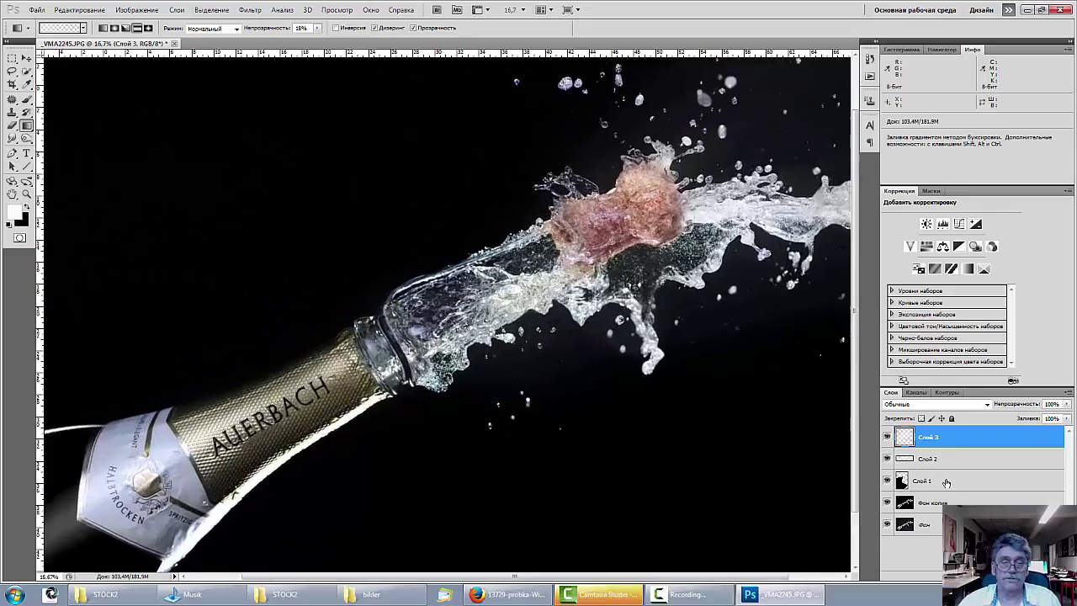
# Free-transform the reflection on Слой 3 to about 122% width and 140% height, spreading its outer end past the photo's left border.
pyautogui.moveTo(338, 297); pyautogui.dragTo(557, 86)
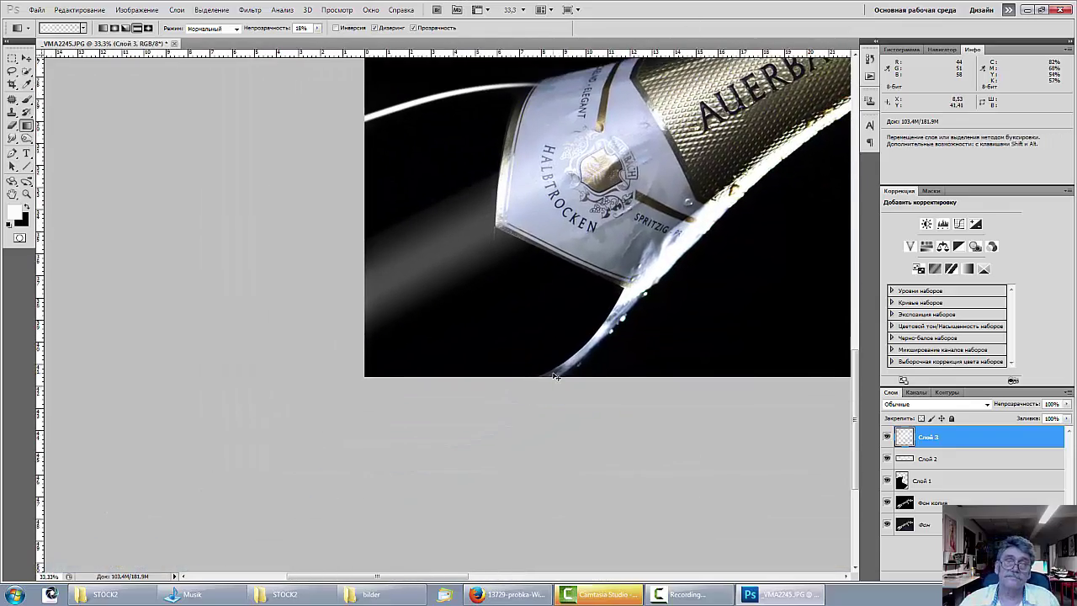
pyautogui.hotkey('ctrl', 't')
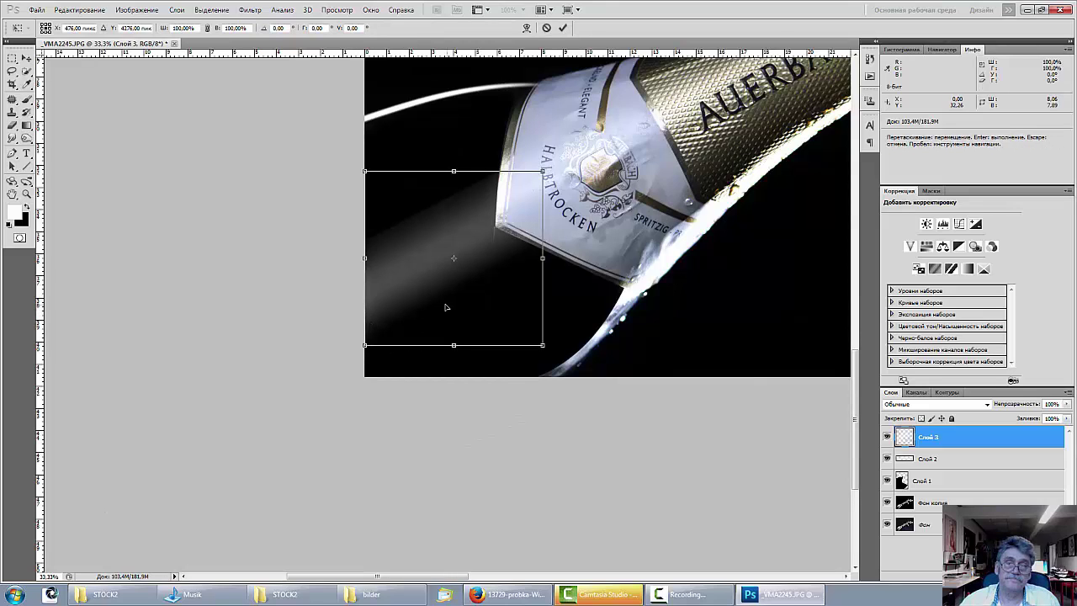
pyautogui.moveTo(364, 347); pyautogui.dragTo(360, 363)
pyautogui.moveTo(365, 172); pyautogui.dragTo(356, 102)
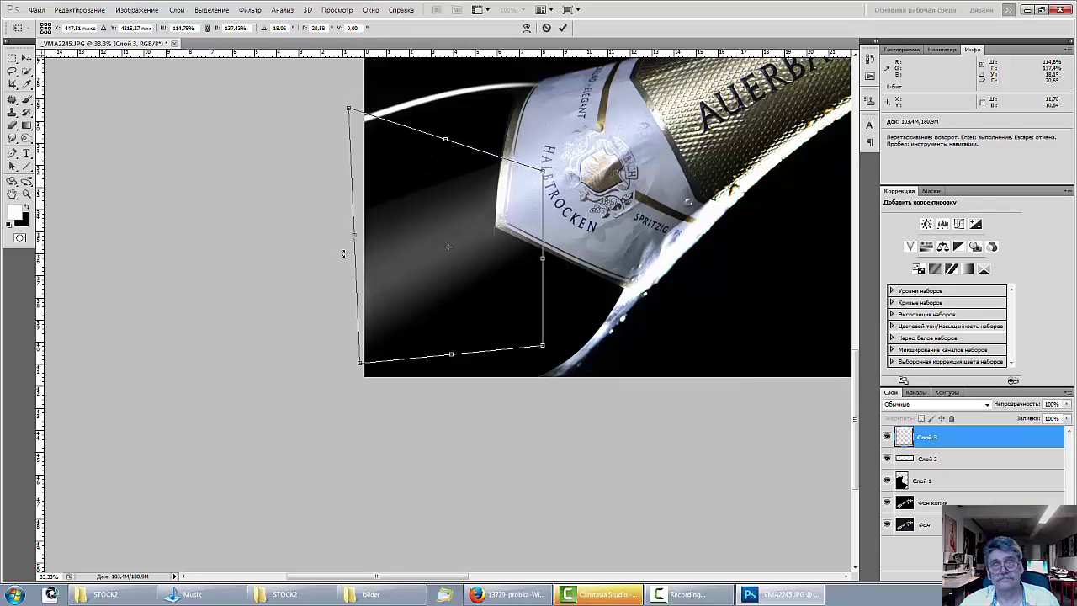
pyautogui.moveTo(352, 238); pyautogui.dragTo(334, 243)
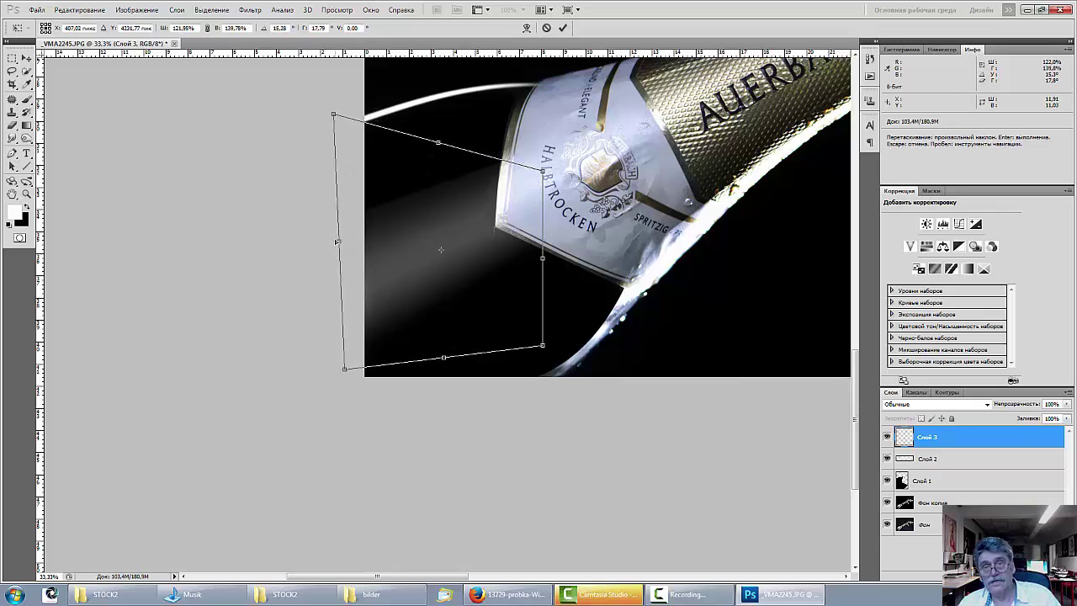
pyautogui.press('Return')
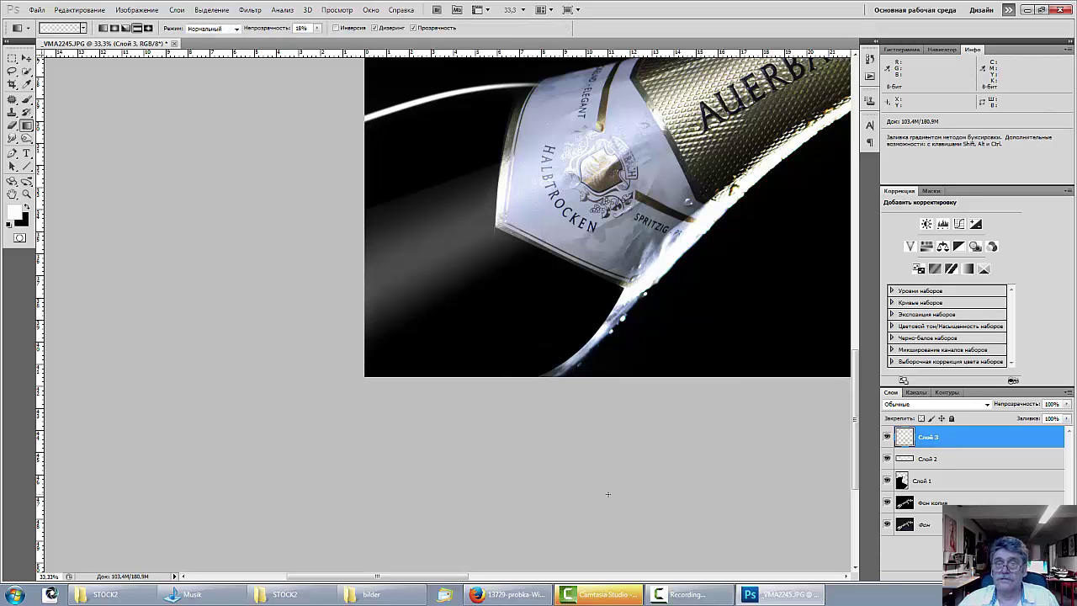
# Try to clone clean label surface over the grey stains beneath the HALBTROCKEN lettering with the Clone Stamp.
pyautogui.hotkey('ctrl', '+')
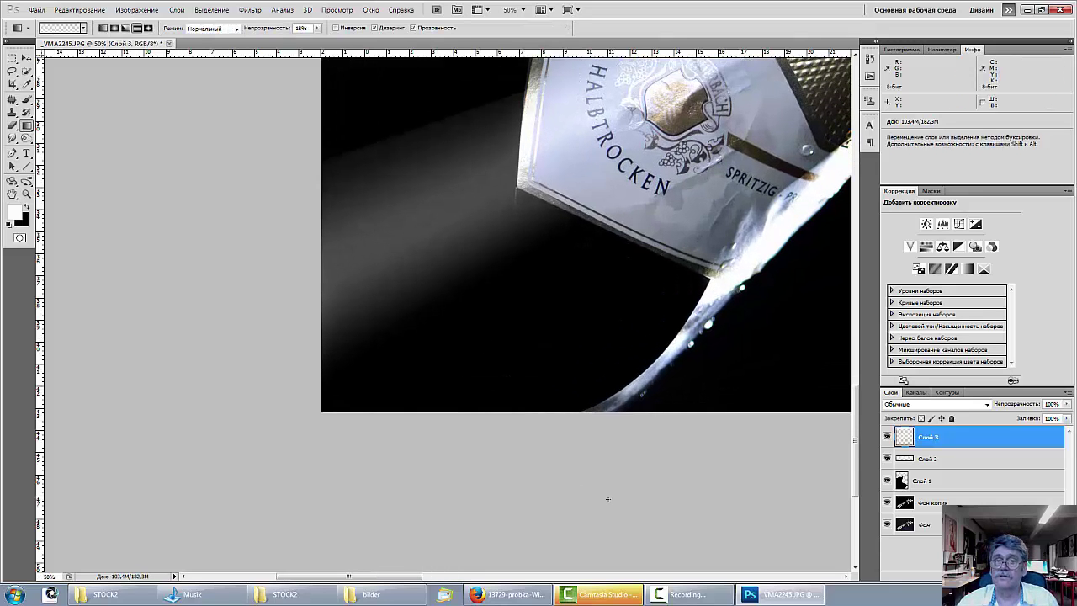
pyautogui.hotkey('ctrl', '+')
pyautogui.moveTo(554, 301); pyautogui.dragTo(207, 460)
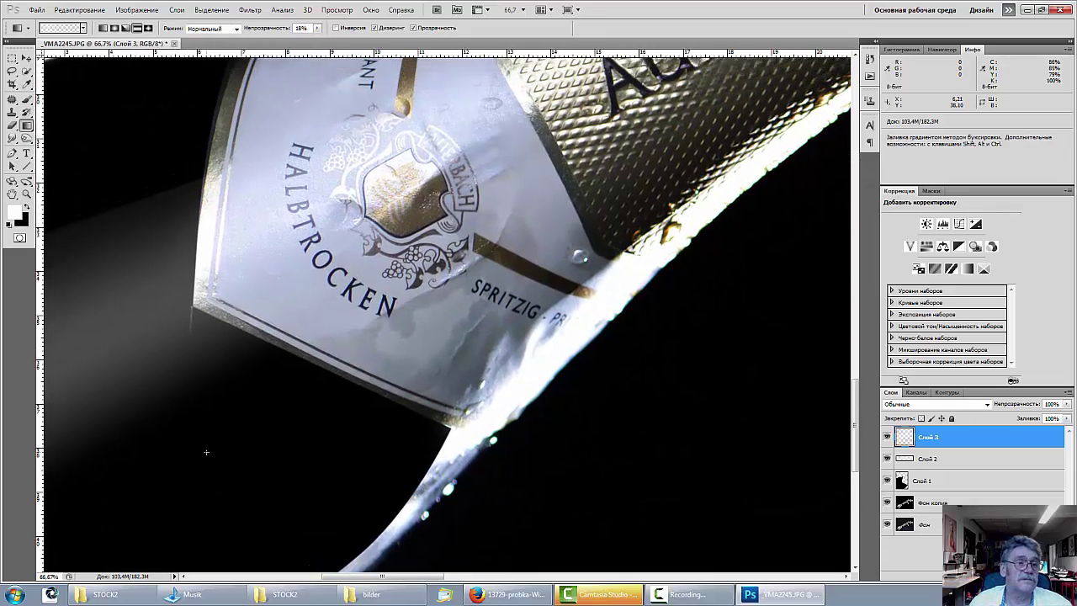
pyautogui.click(13, 116)
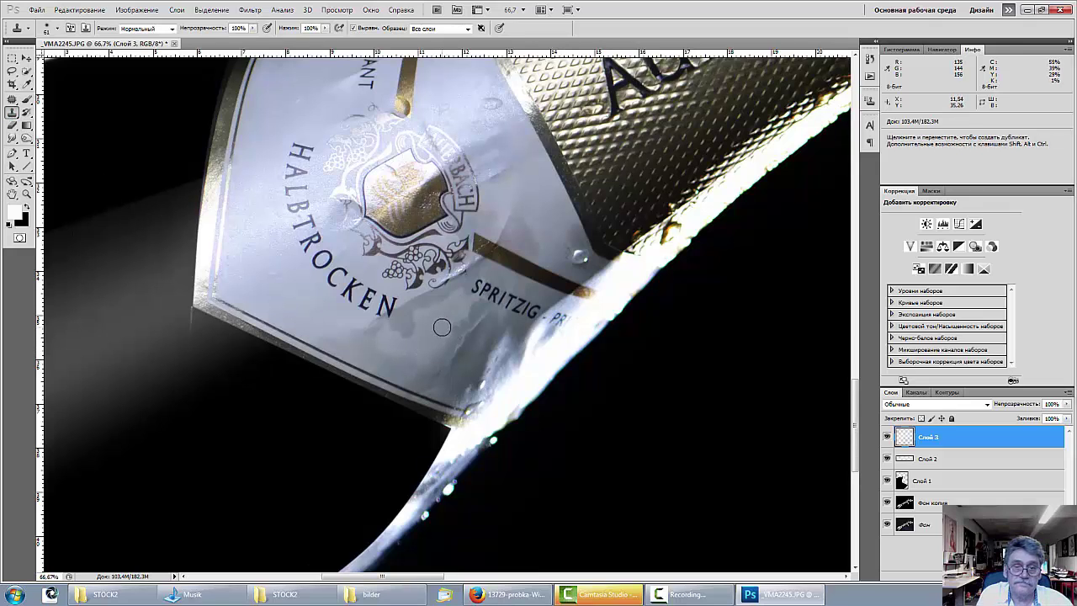
pyautogui.moveTo(410, 324); pyautogui.dragTo(428, 325)
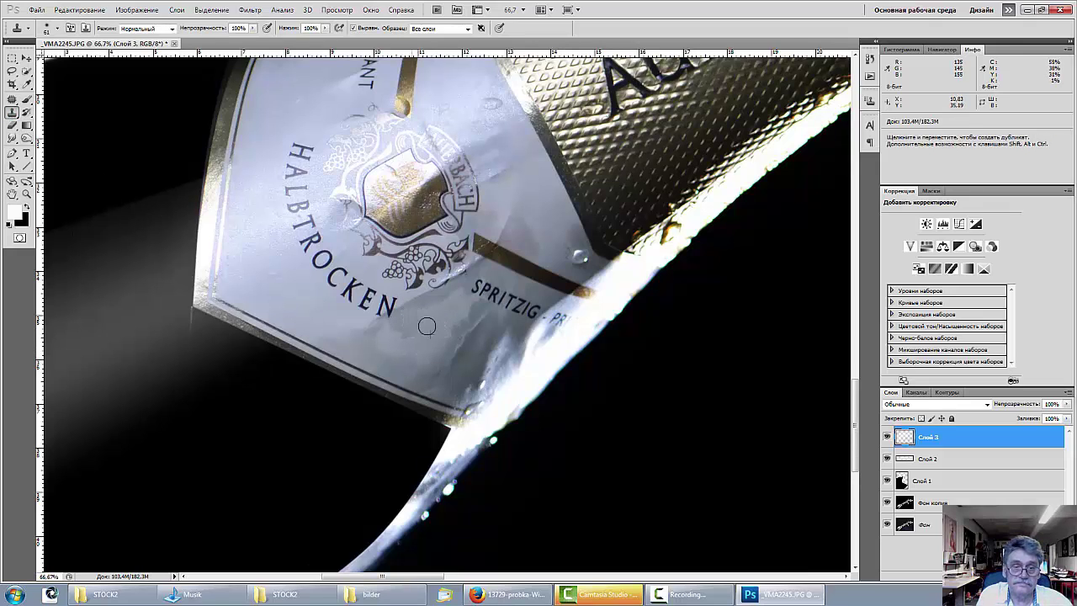
pyautogui.keyDown('alt'); pyautogui.click(334, 317); pyautogui.keyUp('alt')
pyautogui.moveTo(354, 324)
pyautogui.mouseDown()
pyautogui.moveTo(381, 332)
pyautogui.moveTo(344, 329)
pyautogui.moveTo(371, 346)
pyautogui.moveTo(315, 331)
pyautogui.moveTo(357, 350)
pyautogui.moveTo(311, 330)
pyautogui.moveTo(395, 373)
pyautogui.moveTo(365, 339)
pyautogui.moveTo(402, 347)
pyautogui.moveTo(308, 319)
pyautogui.moveTo(380, 332)
pyautogui.moveTo(411, 366)
pyautogui.moveTo(383, 369)
pyautogui.moveTo(409, 378)
pyautogui.mouseUp()
pyautogui.keyDown('alt'); pyautogui.click(326, 330); pyautogui.keyUp('alt')
pyautogui.keyDown('alt'); pyautogui.click(288, 304); pyautogui.keyUp('alt')
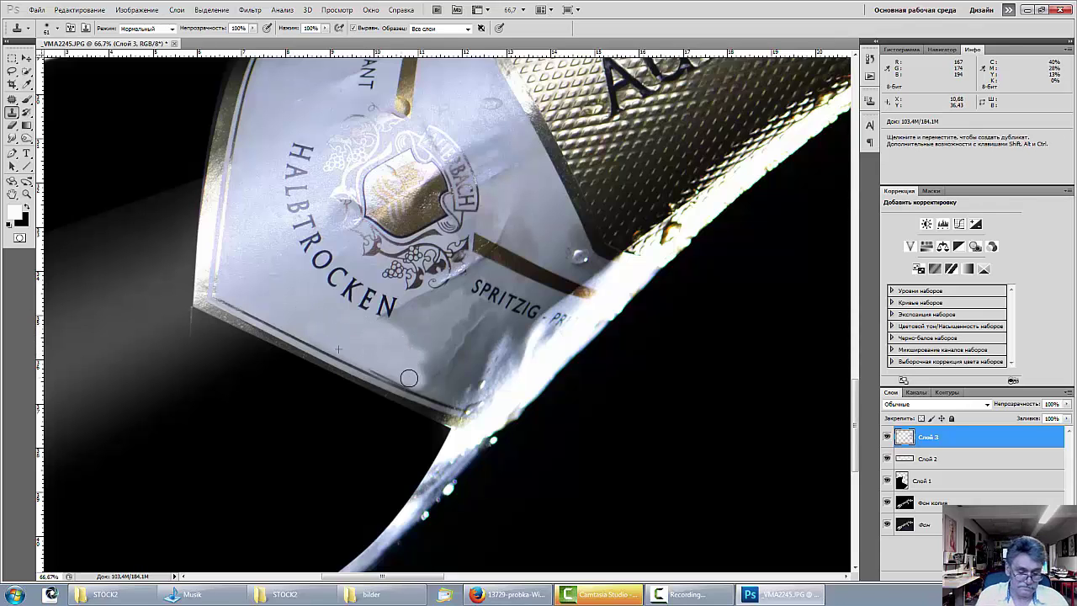
pyautogui.keyDown('alt'); pyautogui.click(556, 356); pyautogui.keyUp('alt')
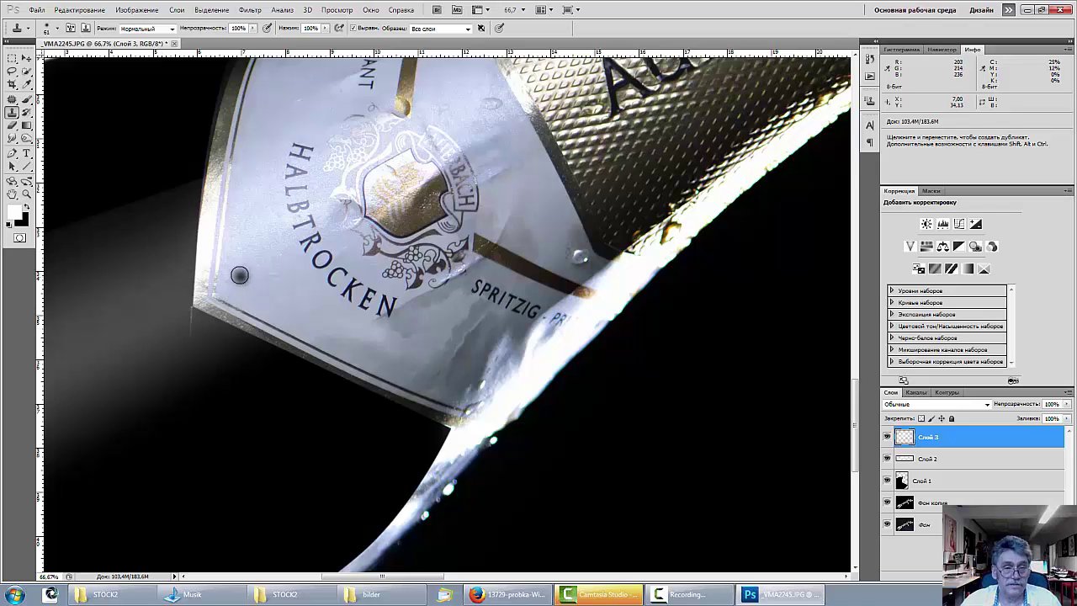
# Add layer Слой 4, sample the label's pale lilac, and paint over the stained label areas with a soft 121 px brush.
pyautogui.press('b')
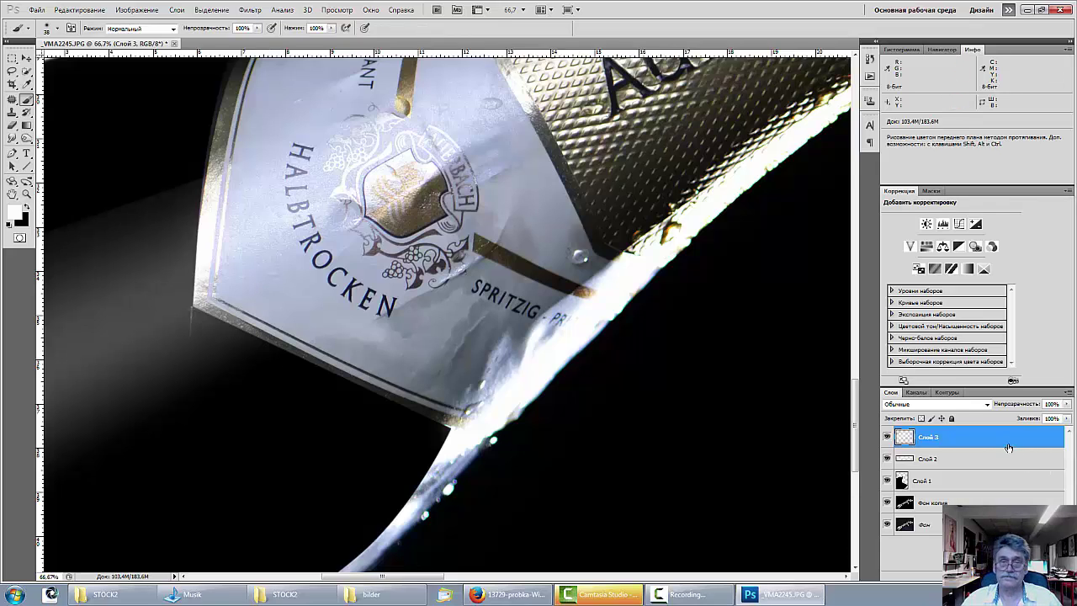
pyautogui.hotkey('ctrl', 'shift', 'alt', 'n')
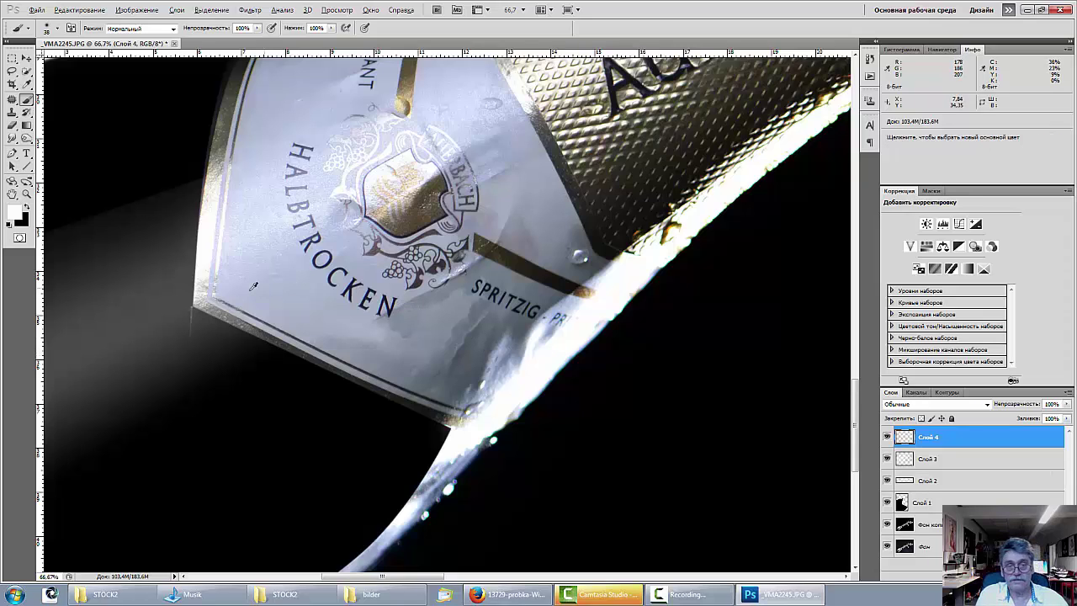
pyautogui.keyDown('alt'); pyautogui.click(283, 274); pyautogui.keyUp('alt')
pyautogui.rightClick(448, 374)
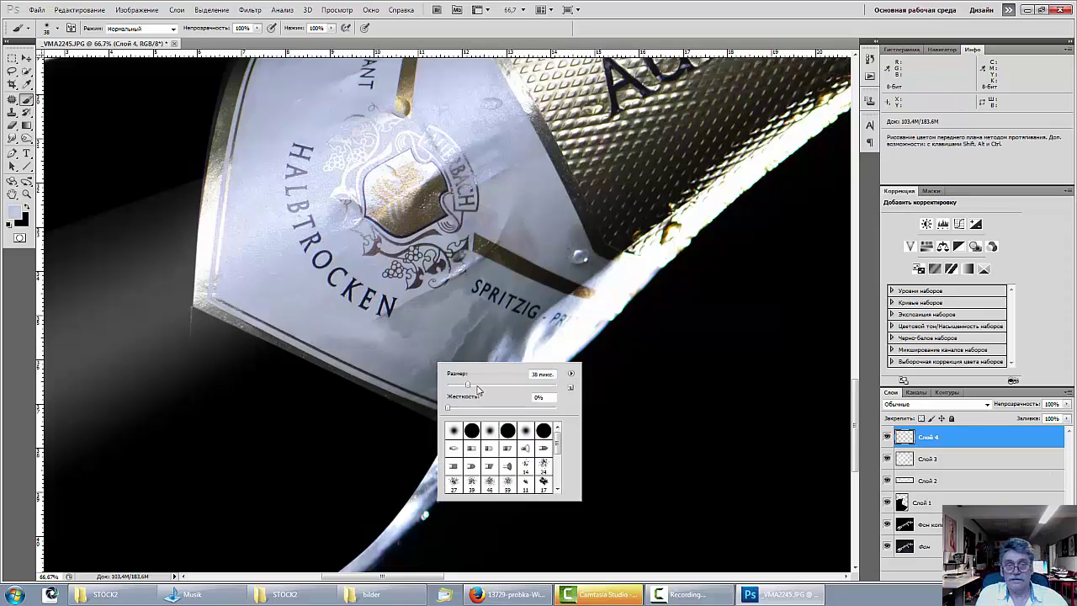
pyautogui.moveTo(475, 386); pyautogui.dragTo(513, 387)
pyautogui.moveTo(438, 328)
pyautogui.mouseDown()
pyautogui.moveTo(452, 299)
pyautogui.moveTo(437, 322)
pyautogui.moveTo(447, 371)
pyautogui.moveTo(470, 384)
pyautogui.moveTo(327, 328)
pyautogui.moveTo(341, 340)
pyautogui.moveTo(489, 363)
pyautogui.moveTo(449, 310)
pyautogui.moveTo(503, 293)
pyautogui.moveTo(564, 318)
pyautogui.moveTo(563, 248)
pyautogui.moveTo(524, 238)
pyautogui.moveTo(558, 256)
pyautogui.moveTo(531, 240)
pyautogui.moveTo(530, 212)
pyautogui.moveTo(564, 242)
pyautogui.moveTo(515, 184)
pyautogui.moveTo(498, 201)
pyautogui.moveTo(529, 185)
pyautogui.moveTo(527, 169)
pyautogui.moveTo(573, 210)
pyautogui.mouseUp()
pyautogui.moveTo(438, 311)
pyautogui.mouseDown()
pyautogui.moveTo(403, 334)
pyautogui.moveTo(422, 336)
pyautogui.moveTo(326, 314)
pyautogui.moveTo(329, 330)
pyautogui.moveTo(389, 346)
pyautogui.moveTo(456, 391)
pyautogui.moveTo(531, 301)
pyautogui.mouseUp()
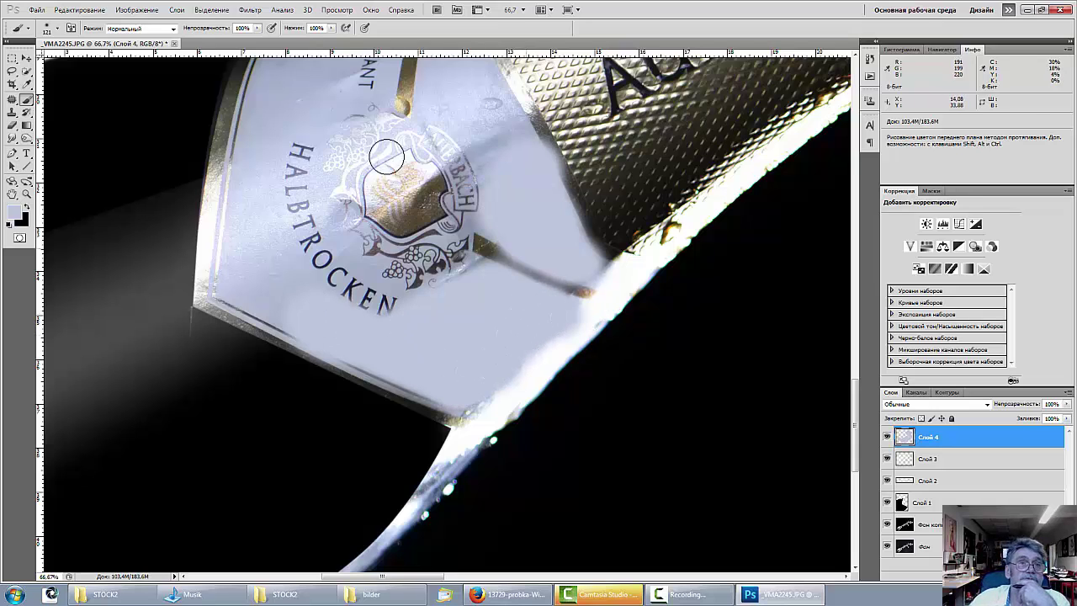
# Add uniform monochromatic noise of 4.43% to the painted label patch on Слой 4.
pyautogui.click(250, 10)
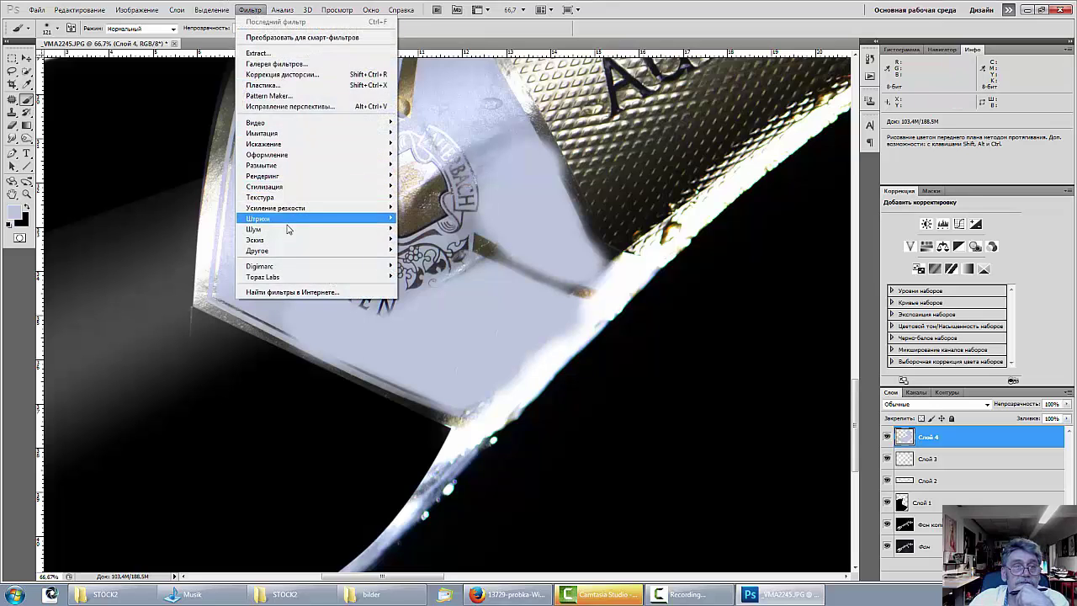
pyautogui.moveTo(286, 226)
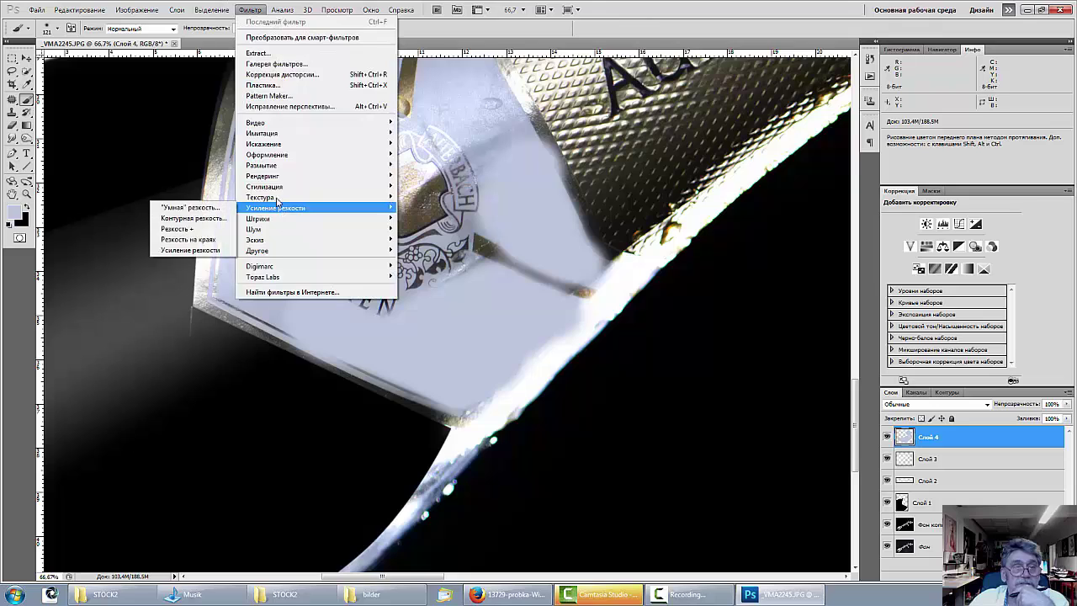
pyautogui.moveTo(269, 169)
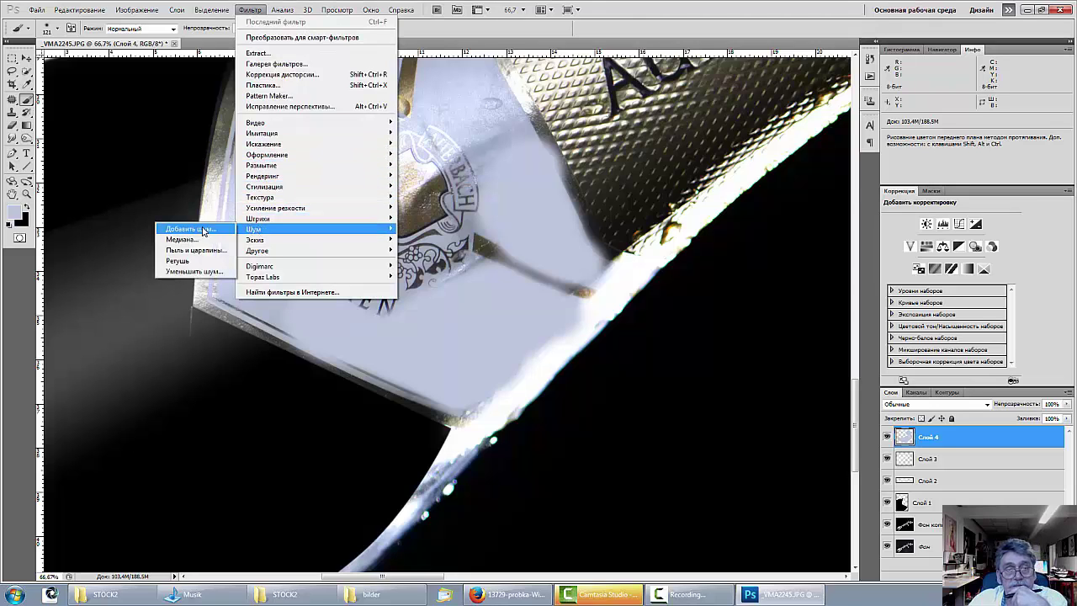
pyautogui.click(203, 231)
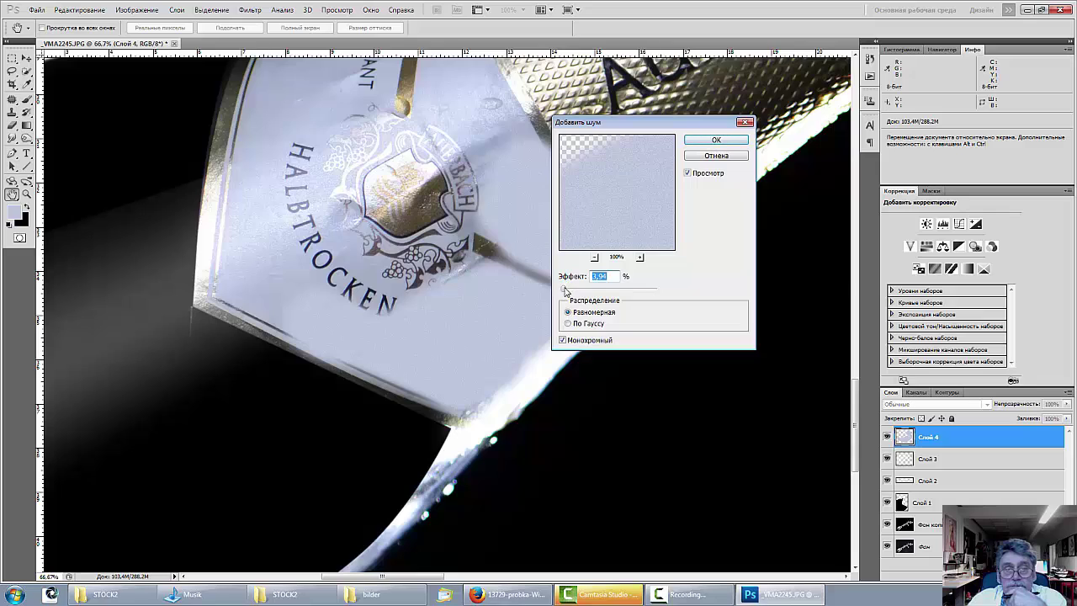
pyautogui.moveTo(563, 289); pyautogui.dragTo(562, 291)
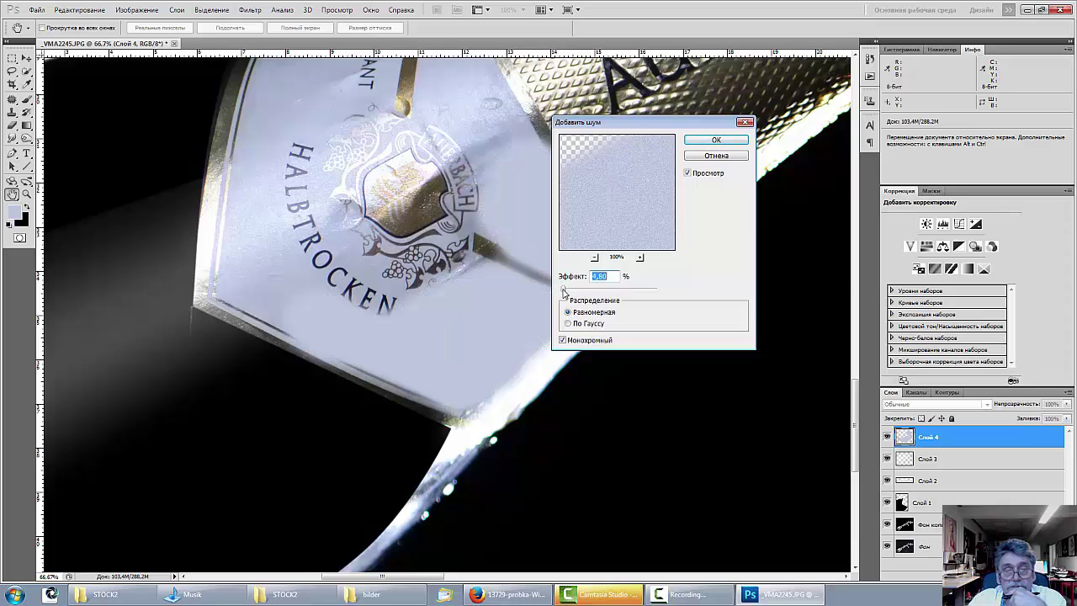
pyautogui.moveTo(563, 290); pyautogui.dragTo(564, 295)
pyautogui.moveTo(569, 282); pyautogui.dragTo(564, 279)
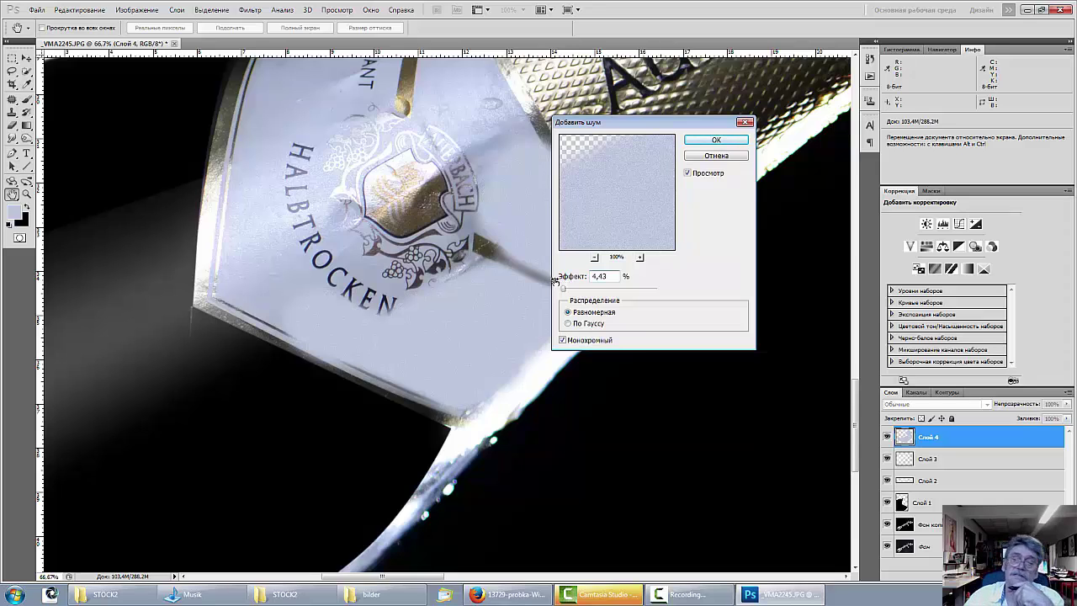
pyautogui.click(715, 140)
# Hide Слой 4 with a black layer mask and reveal its paint over the label's stains using white at 35% brush opacity.
pyautogui.press('b')
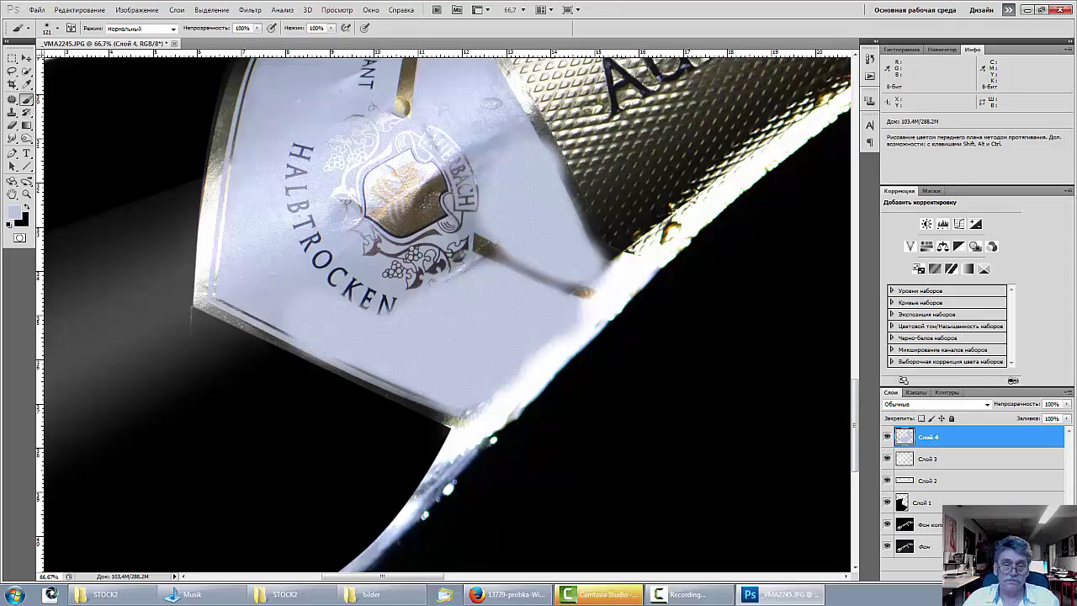
pyautogui.keyDown('alt'); pyautogui.click(959, 573); pyautogui.keyUp('alt')
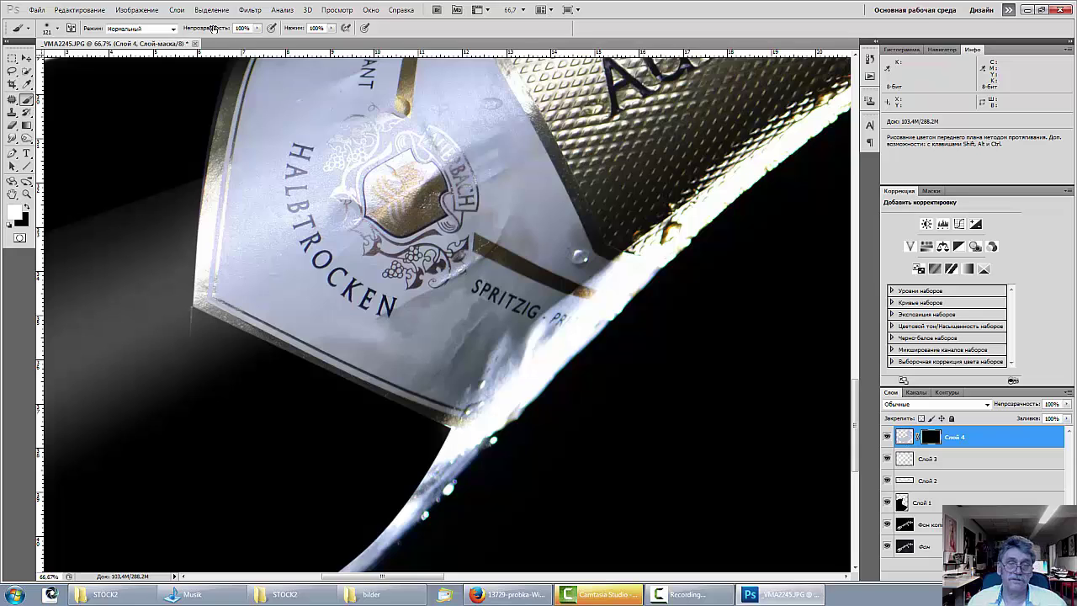
pyautogui.moveTo(214, 27); pyautogui.dragTo(176, 31)
pyautogui.moveTo(415, 311)
pyautogui.mouseDown()
pyautogui.moveTo(464, 321)
pyautogui.moveTo(415, 303)
pyautogui.moveTo(471, 312)
pyautogui.moveTo(446, 295)
pyautogui.moveTo(468, 292)
pyautogui.moveTo(517, 300)
pyautogui.moveTo(477, 293)
pyautogui.moveTo(501, 301)
pyautogui.moveTo(515, 360)
pyautogui.moveTo(413, 343)
pyautogui.moveTo(409, 333)
pyautogui.moveTo(428, 320)
pyautogui.moveTo(374, 339)
pyautogui.moveTo(428, 363)
pyautogui.moveTo(332, 331)
pyautogui.moveTo(447, 381)
pyautogui.moveTo(398, 365)
pyautogui.moveTo(408, 343)
pyautogui.moveTo(449, 350)
pyautogui.moveTo(396, 329)
pyautogui.moveTo(383, 335)
pyautogui.moveTo(423, 305)
pyautogui.moveTo(461, 352)
pyautogui.moveTo(504, 318)
pyautogui.moveTo(457, 368)
pyautogui.moveTo(517, 313)
pyautogui.moveTo(500, 330)
pyautogui.moveTo(485, 313)
pyautogui.moveTo(518, 232)
pyautogui.moveTo(572, 243)
pyautogui.moveTo(572, 252)
pyautogui.moveTo(560, 211)
pyautogui.moveTo(520, 165)
pyautogui.moveTo(497, 191)
pyautogui.moveTo(505, 212)
pyautogui.moveTo(579, 259)
pyautogui.moveTo(515, 315)
pyautogui.moveTo(540, 318)
pyautogui.moveTo(478, 300)
pyautogui.moveTo(506, 310)
pyautogui.moveTo(459, 345)
pyautogui.moveTo(468, 377)
pyautogui.moveTo(424, 380)
pyautogui.moveTo(479, 391)
pyautogui.mouseUp()
pyautogui.moveTo(359, 335)
pyautogui.mouseDown()
pyautogui.moveTo(431, 337)
pyautogui.moveTo(417, 313)
pyautogui.moveTo(438, 312)
pyautogui.moveTo(429, 307)
pyautogui.moveTo(503, 346)
pyautogui.moveTo(466, 372)
pyautogui.moveTo(279, 308)
pyautogui.mouseUp()
pyautogui.hotkey('ctrl', '-')
pyautogui.hotkey('ctrl', '-')
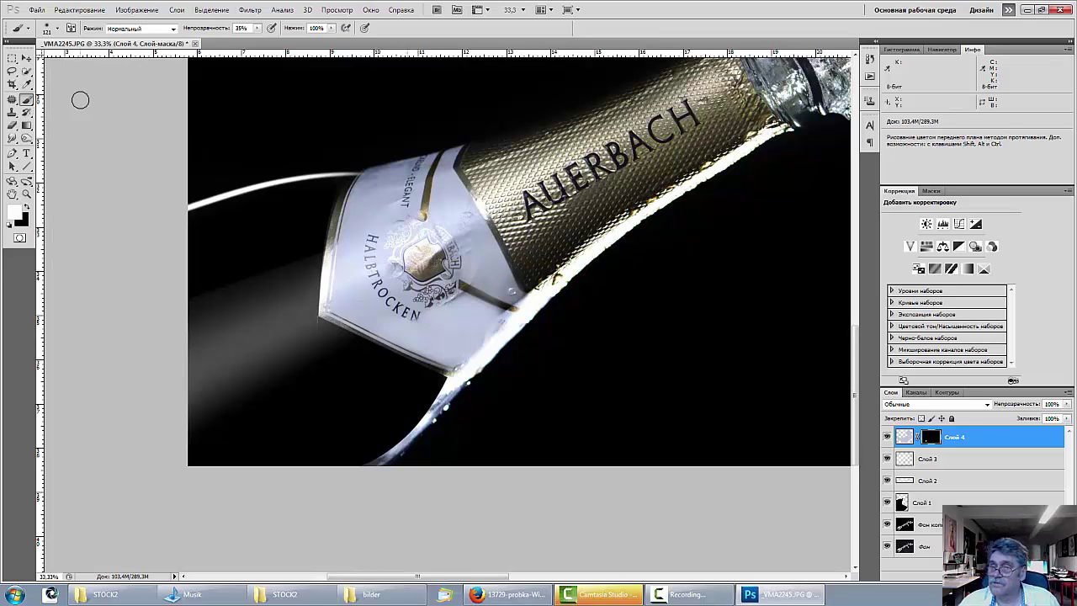
# Clip a Levels adjustment with white output level 229 to Слой 4, and merge it into that layer.
pyautogui.click(943, 224)
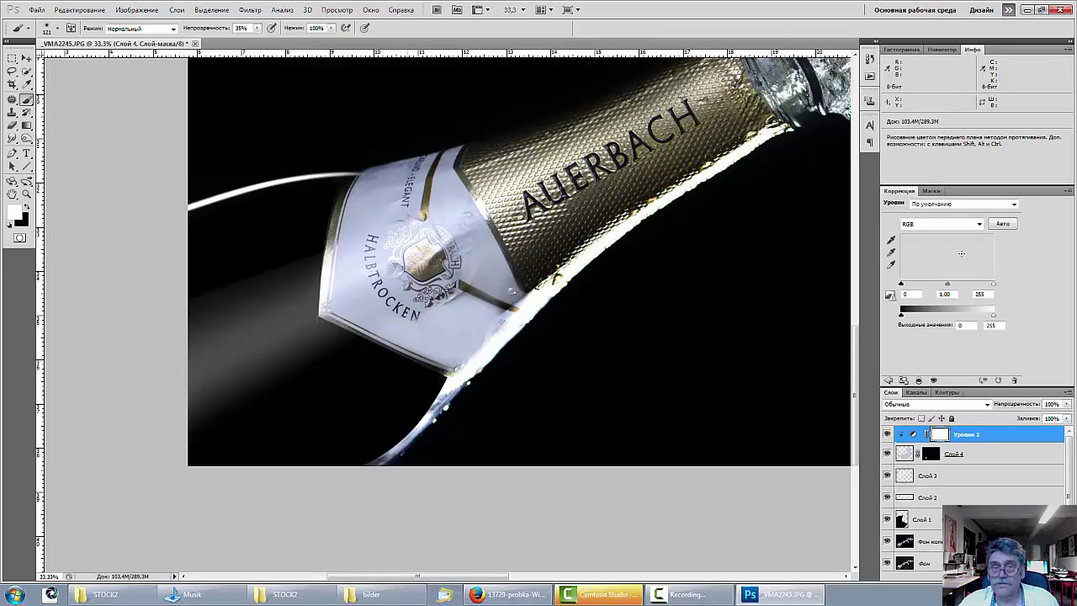
pyautogui.moveTo(995, 316); pyautogui.dragTo(985, 318)
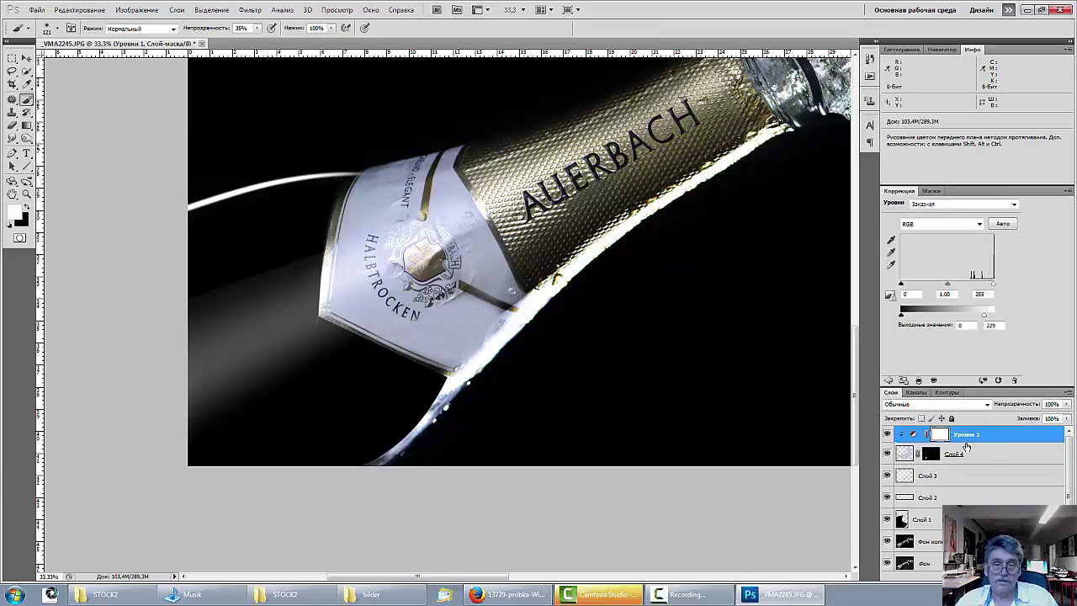
pyautogui.hotkey('ctrl', 'e')
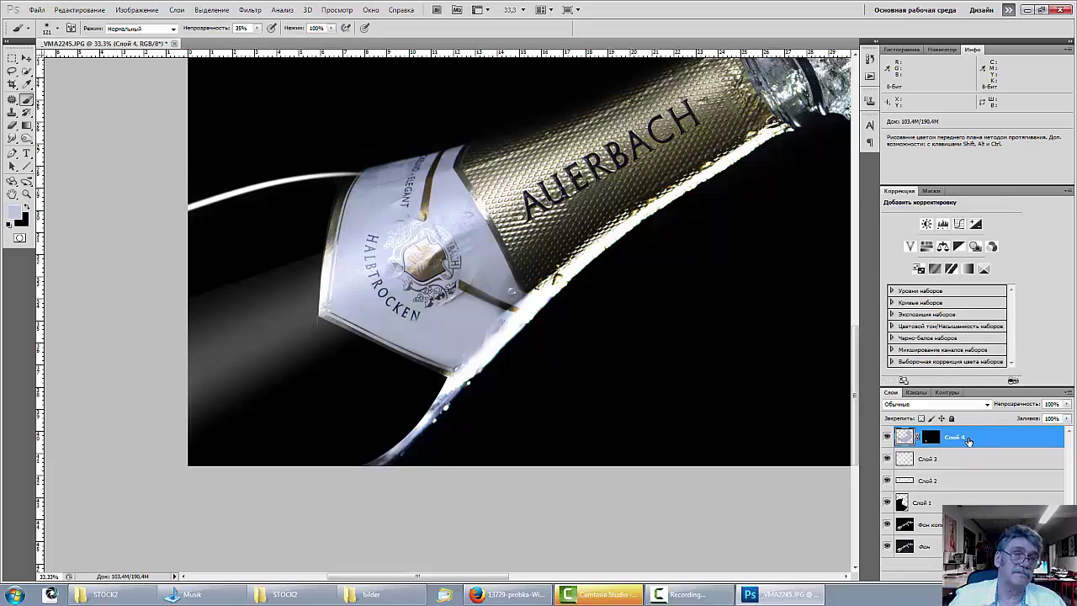
# Set the Eraser to a hard 82 px brush for cleaning Слой 4 where the label meets the bright rim.
pyautogui.click(13, 124)
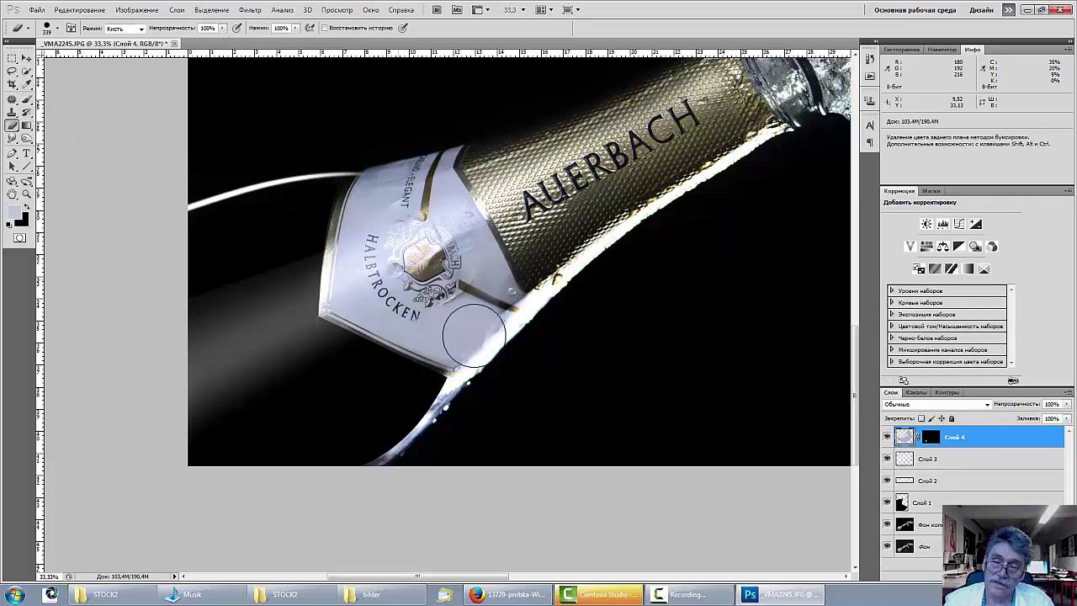
pyautogui.rightClick(601, 380)
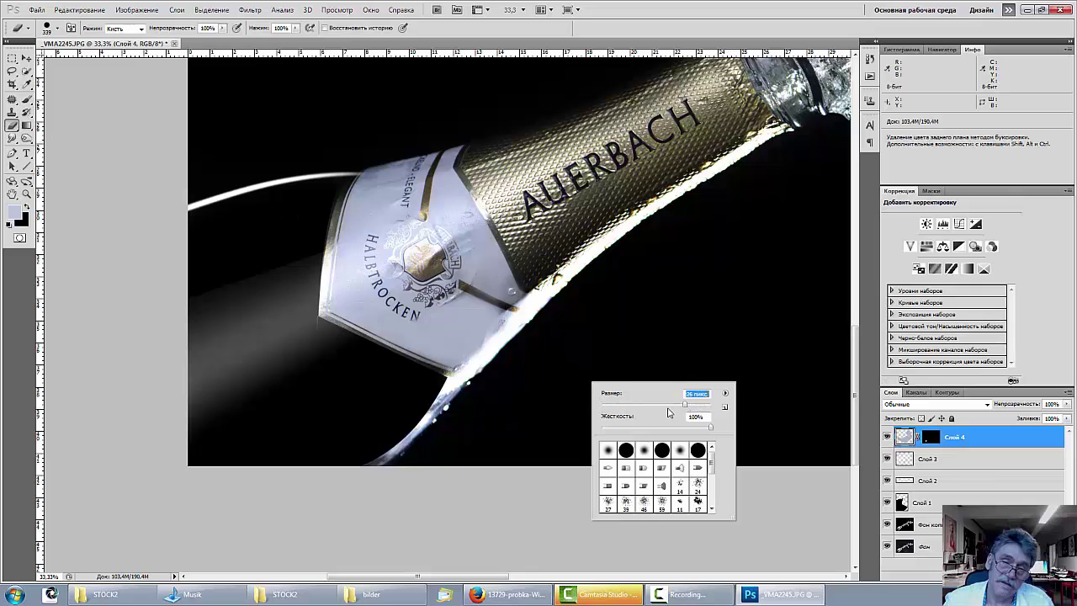
pyautogui.moveTo(668, 409); pyautogui.dragTo(645, 410)
pyautogui.click(515, 327)
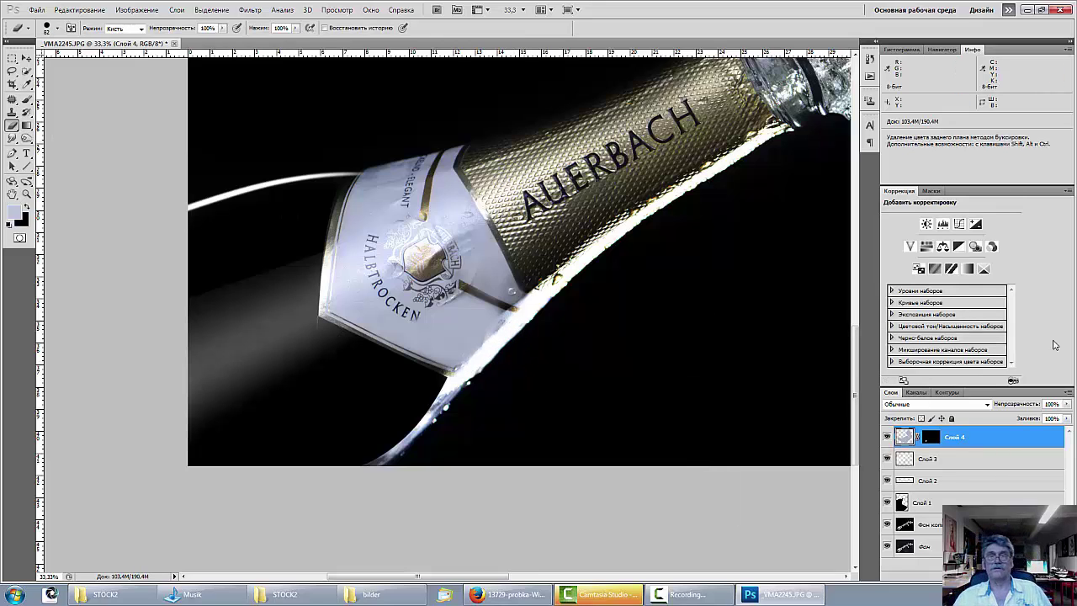
# Draw a closed Pen path around the bright rim highlight, from the gold foil past the label's corner to the photo's lower border.
pyautogui.hotkey('ctrl', '-')
pyautogui.hotkey('ctrl', '-')
pyautogui.hotkey('ctrl', '-')
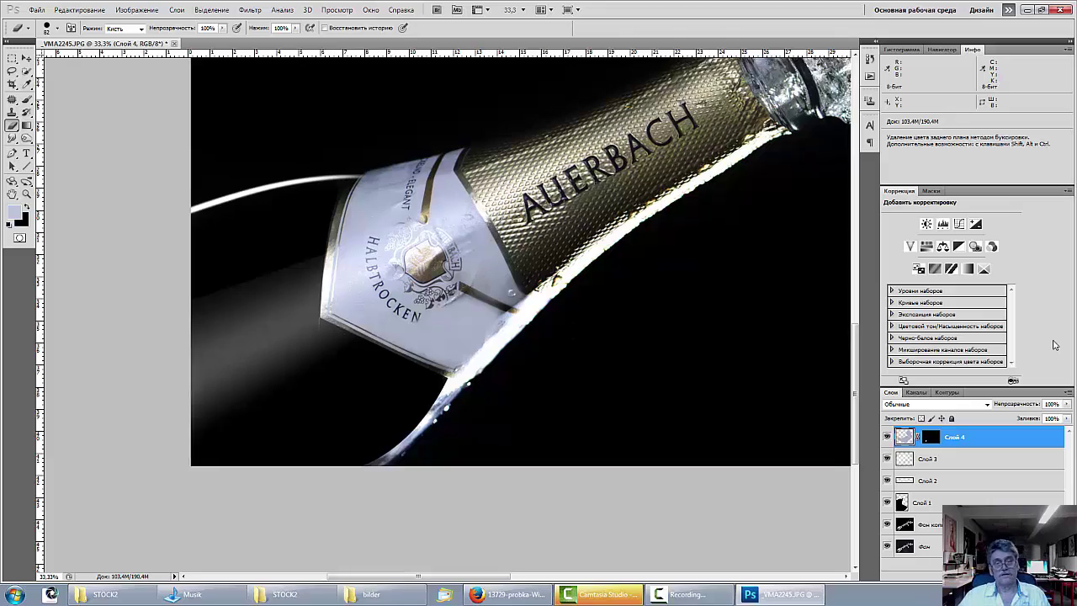
pyautogui.hotkey('ctrl', '+')
pyautogui.hotkey('ctrl', '+')
pyautogui.hotkey('ctrl', '+')
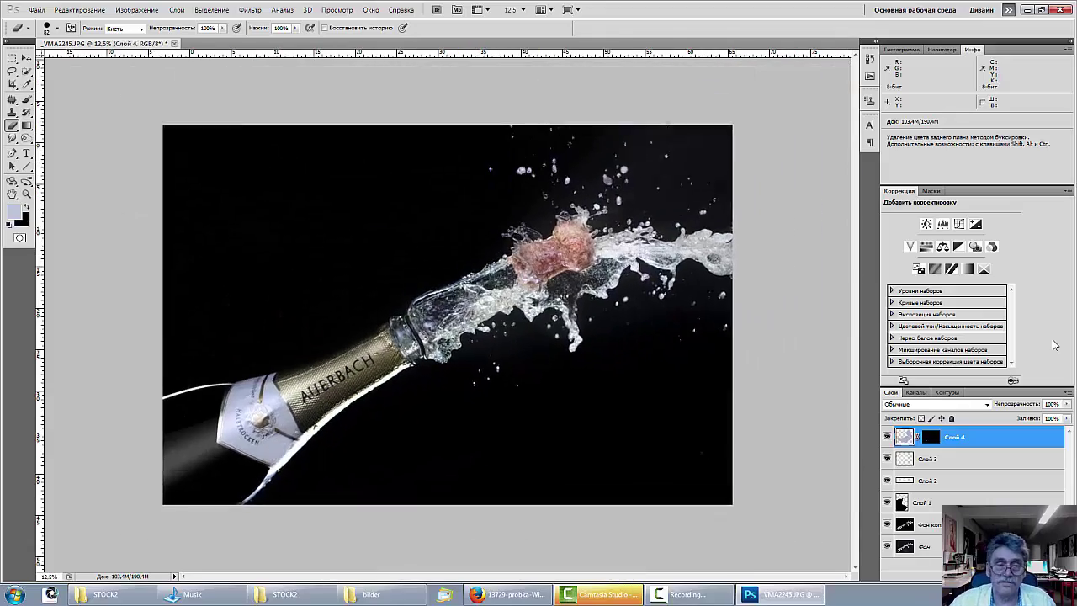
pyautogui.moveTo(471, 374)
pyautogui.mouseDown()
pyautogui.moveTo(611, 215)
pyautogui.moveTo(968, 4)
pyautogui.moveTo(957, 11)
pyautogui.mouseUp()
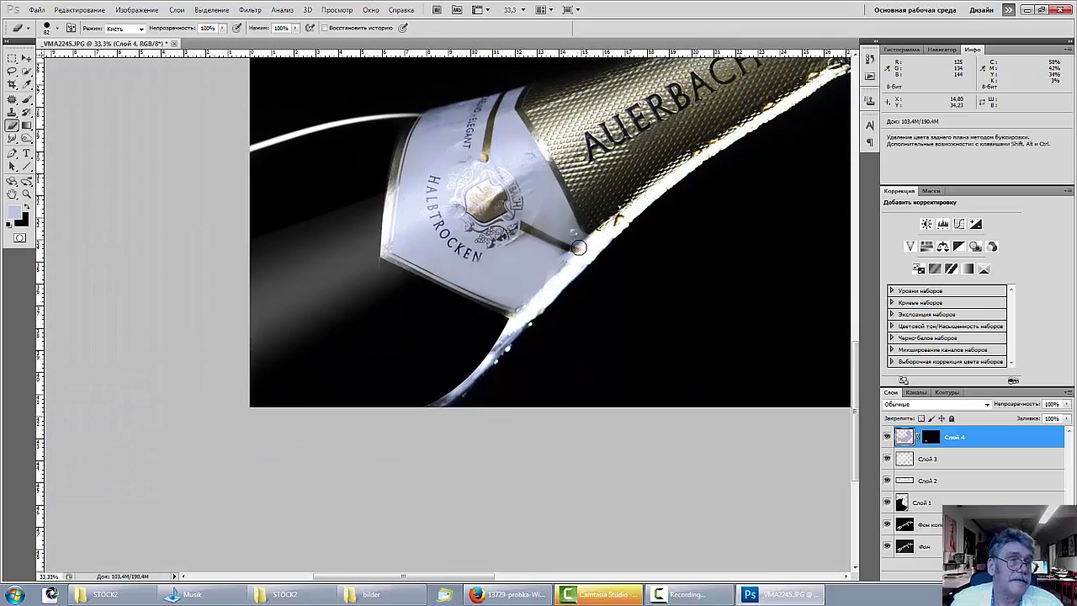
pyautogui.click(12, 153)
pyautogui.click(589, 236)
pyautogui.moveTo(554, 262); pyautogui.dragTo(541, 275)
pyautogui.click(520, 305)
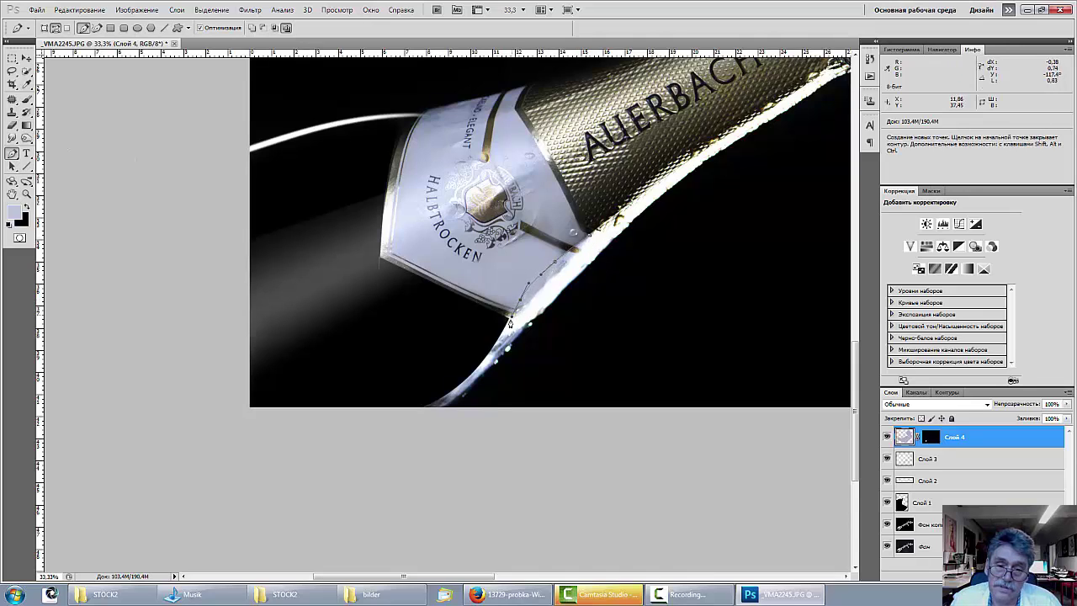
pyautogui.moveTo(478, 368); pyautogui.dragTo(440, 411)
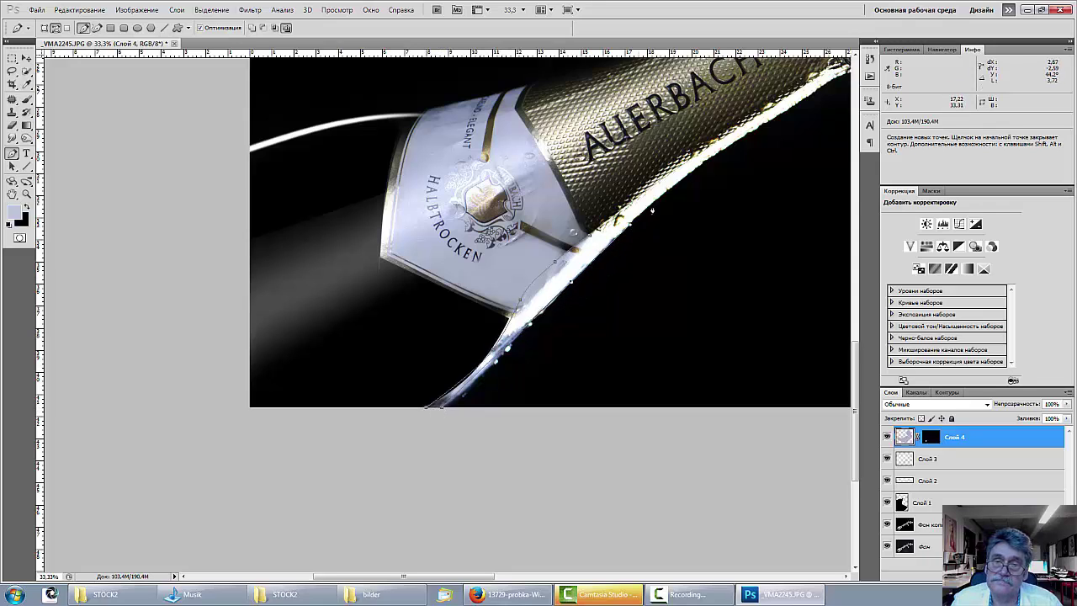
pyautogui.click(673, 185)
pyautogui.click(665, 179)
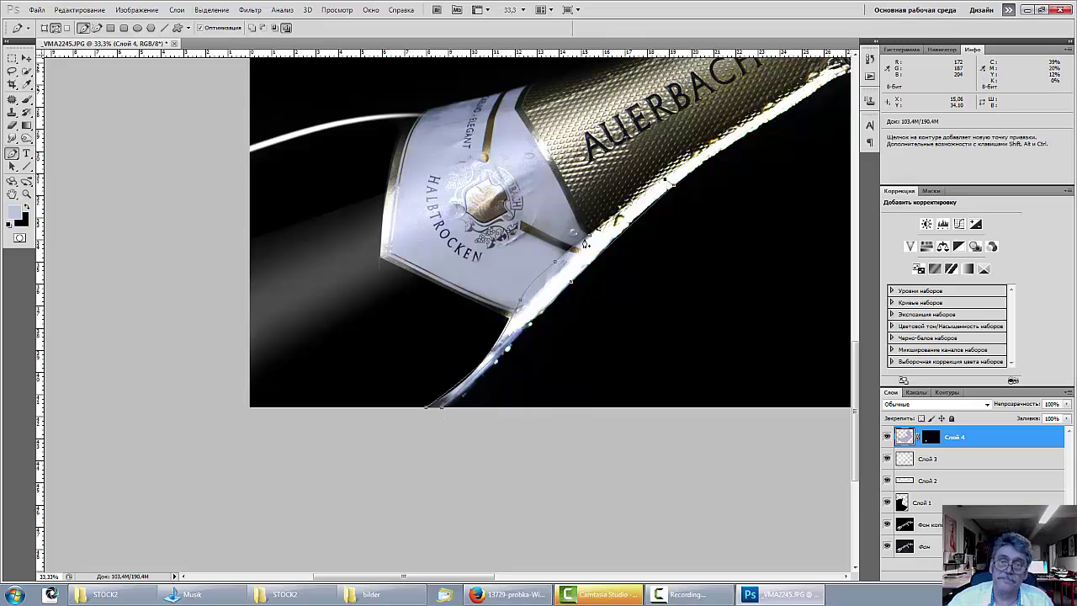
pyautogui.moveTo(587, 239); pyautogui.dragTo(592, 237)
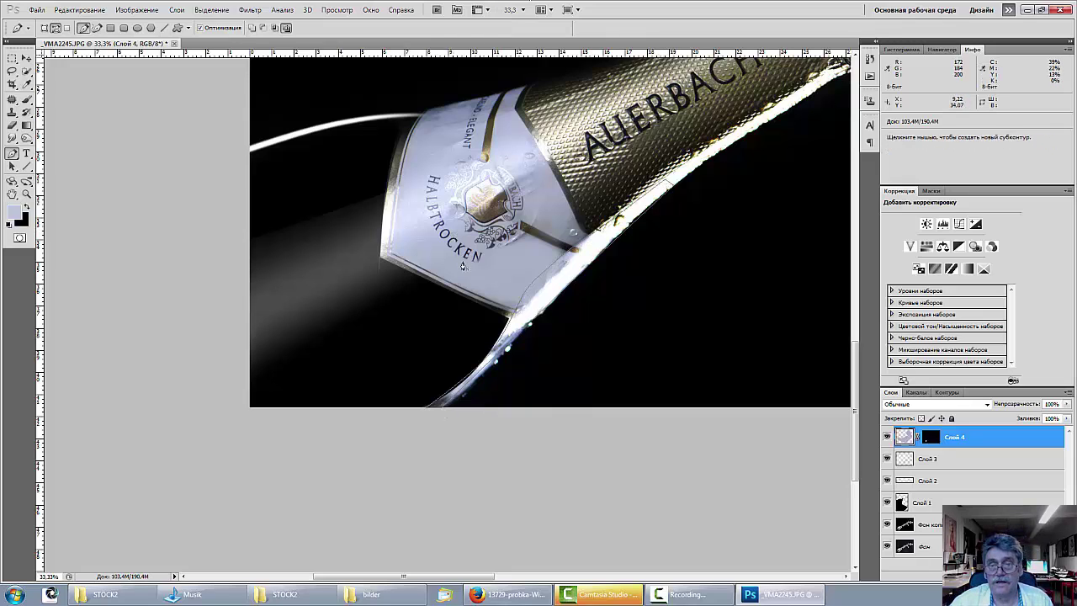
# Convert the rim path into a new anti-aliased selection with a 1-pixel feather radius.
pyautogui.rightClick(548, 294)
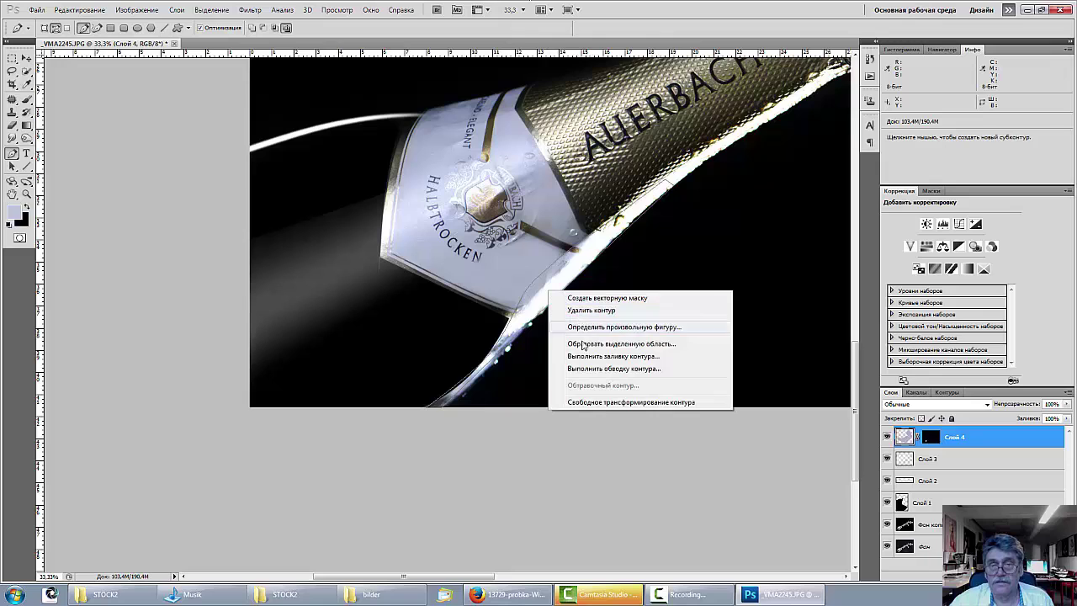
pyautogui.click(592, 345)
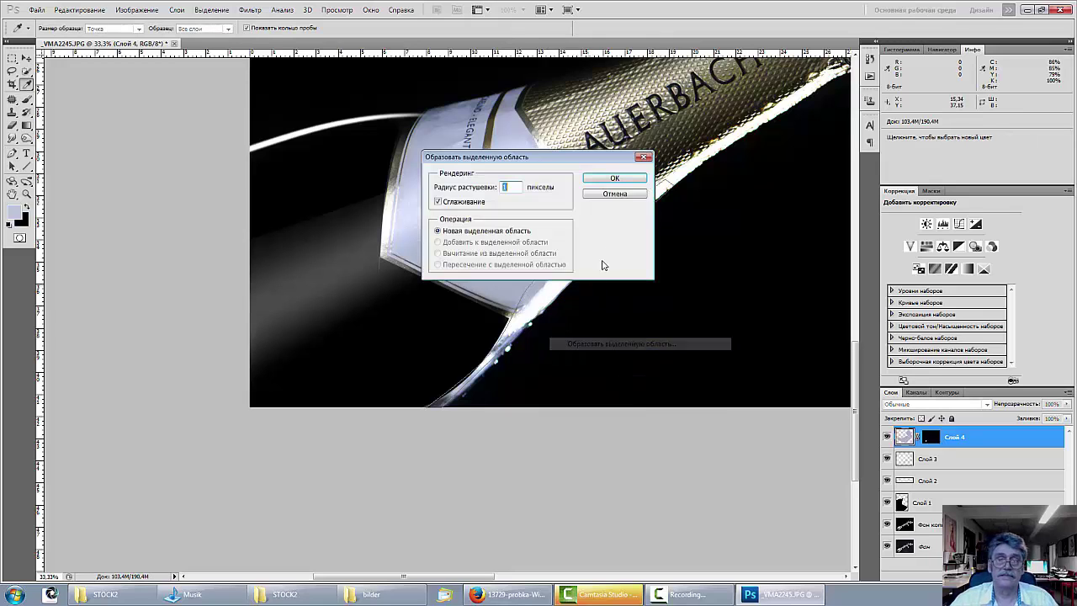
pyautogui.click(606, 178)
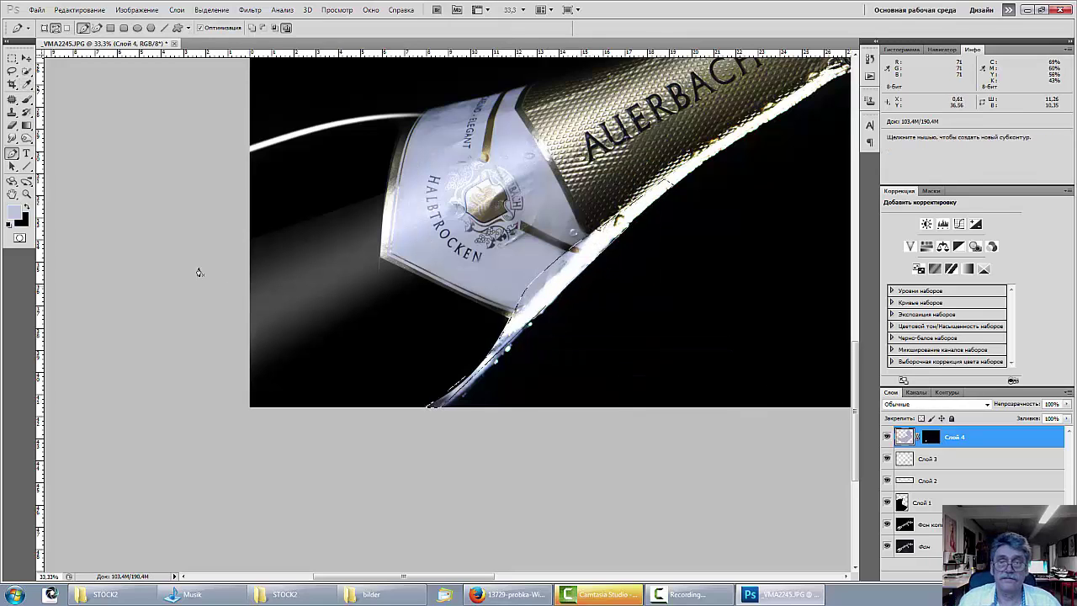
# Try brightening the selected rim highlight by painting it with white from a soft brush on a new layer.
pyautogui.click(26, 83)
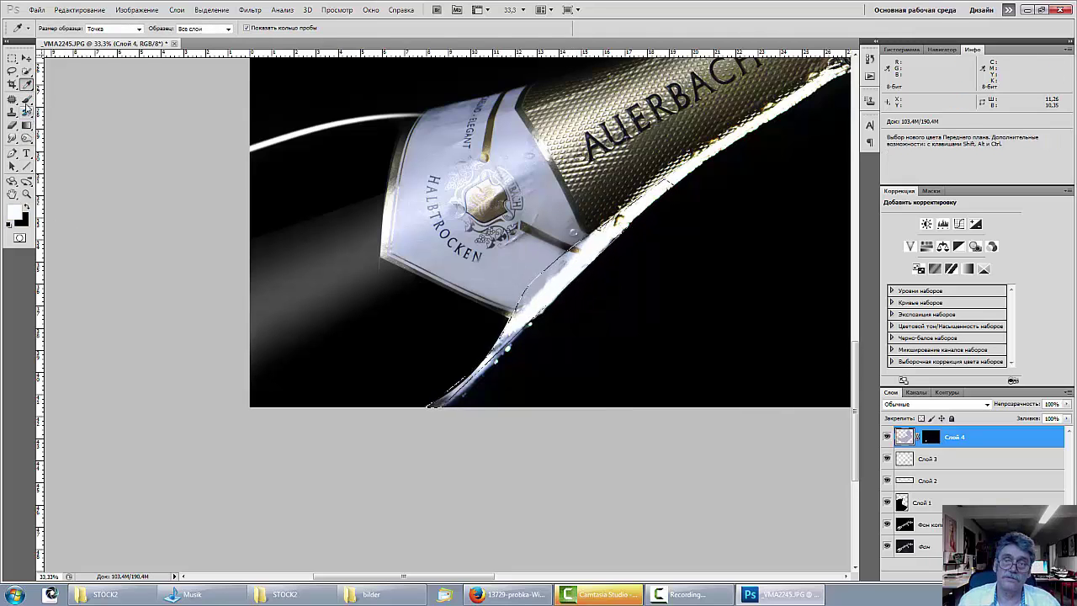
pyautogui.click(26, 99)
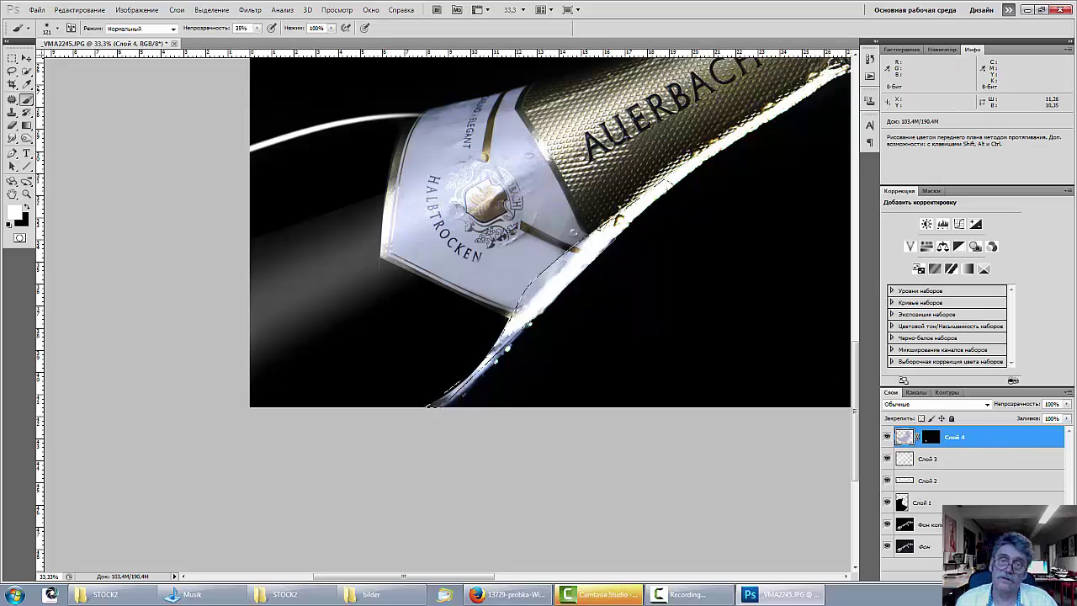
pyautogui.click(1033, 576)
pyautogui.moveTo(562, 262)
pyautogui.mouseDown()
pyautogui.moveTo(611, 232)
pyautogui.moveTo(526, 286)
pyautogui.moveTo(578, 260)
pyautogui.moveTo(521, 298)
pyautogui.moveTo(508, 327)
pyautogui.moveTo(574, 270)
pyautogui.moveTo(541, 285)
pyautogui.moveTo(526, 325)
pyautogui.moveTo(521, 314)
pyautogui.moveTo(457, 392)
pyautogui.mouseUp()
pyautogui.moveTo(492, 347)
pyautogui.mouseDown()
pyautogui.moveTo(425, 410)
pyautogui.moveTo(491, 361)
pyautogui.moveTo(418, 409)
pyautogui.mouseUp()
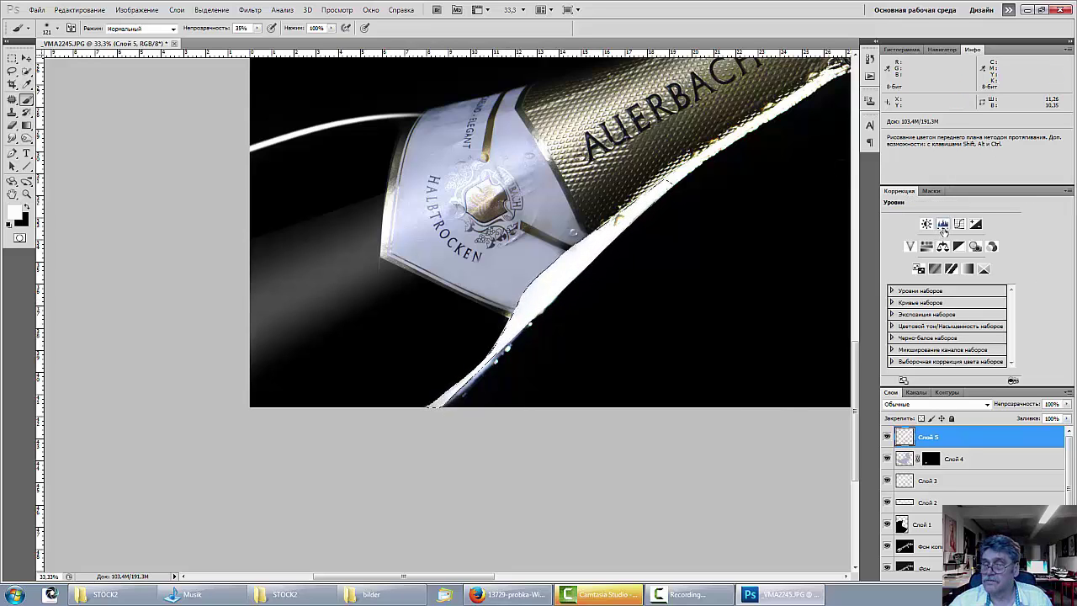
# Try blending the painted rim by clipping a Levels adjustment to Слой 5 and lowering that layer's opacity.
pyautogui.click(943, 225)
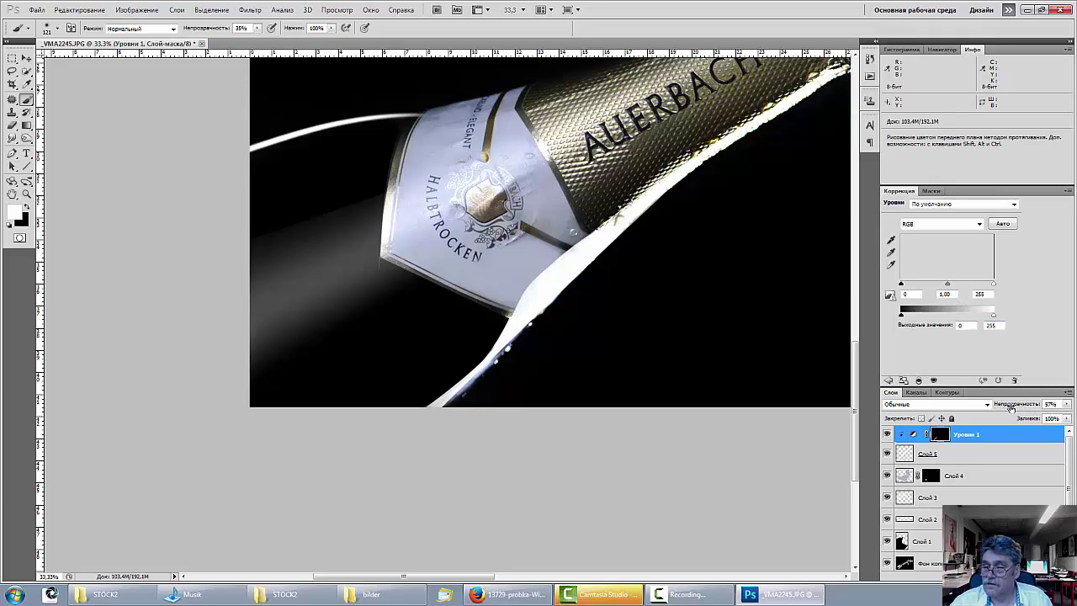
pyautogui.click(929, 458)
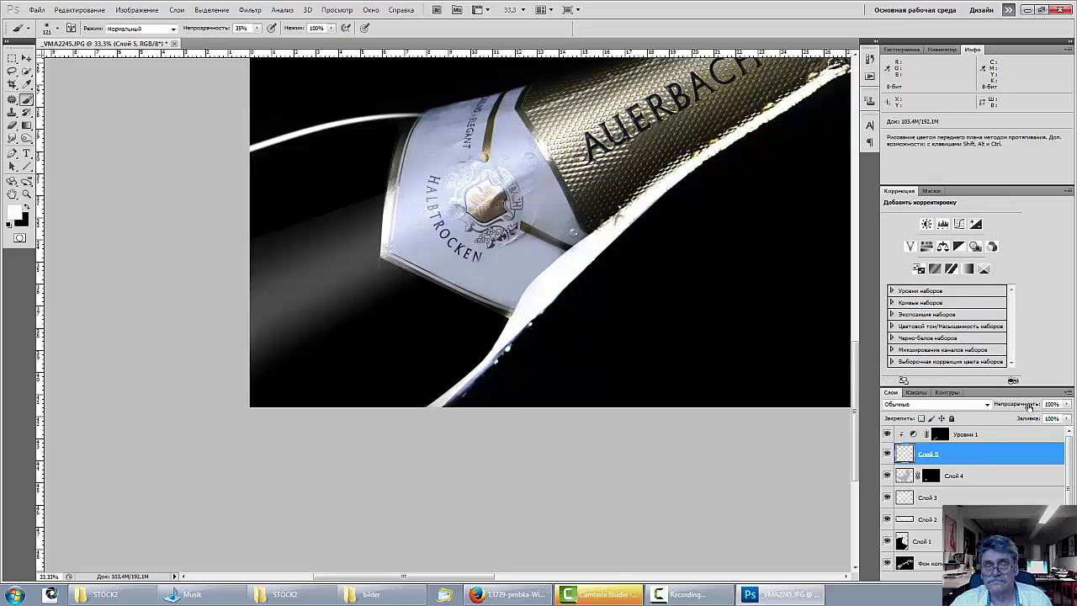
pyautogui.moveTo(1036, 406); pyautogui.dragTo(1001, 408)
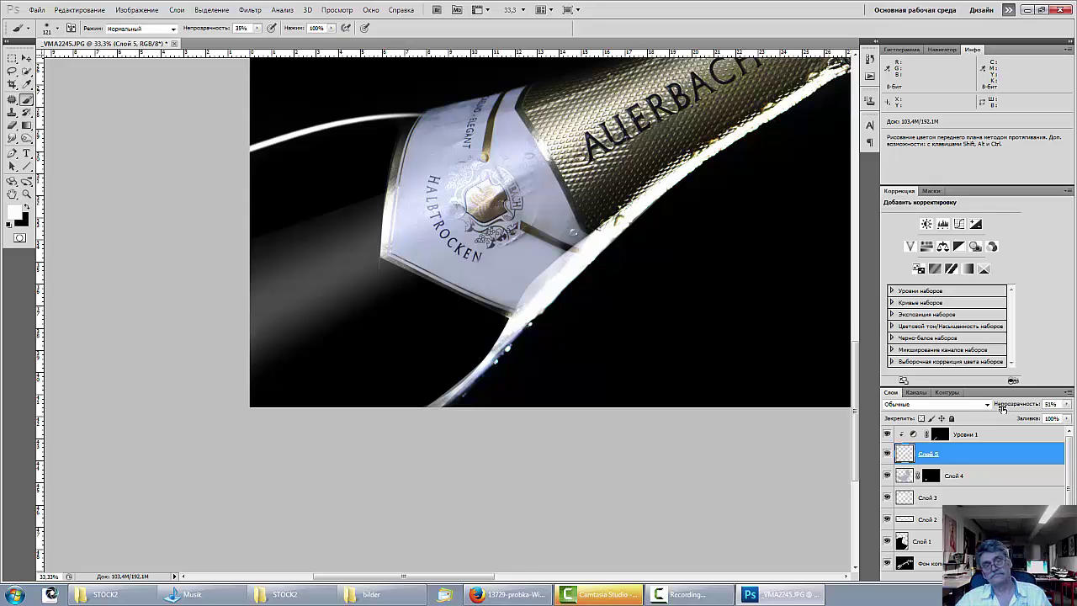
pyautogui.hotkey('ctrl', '-')
pyautogui.hotkey('ctrl', '-')
pyautogui.hotkey('ctrl', '-')
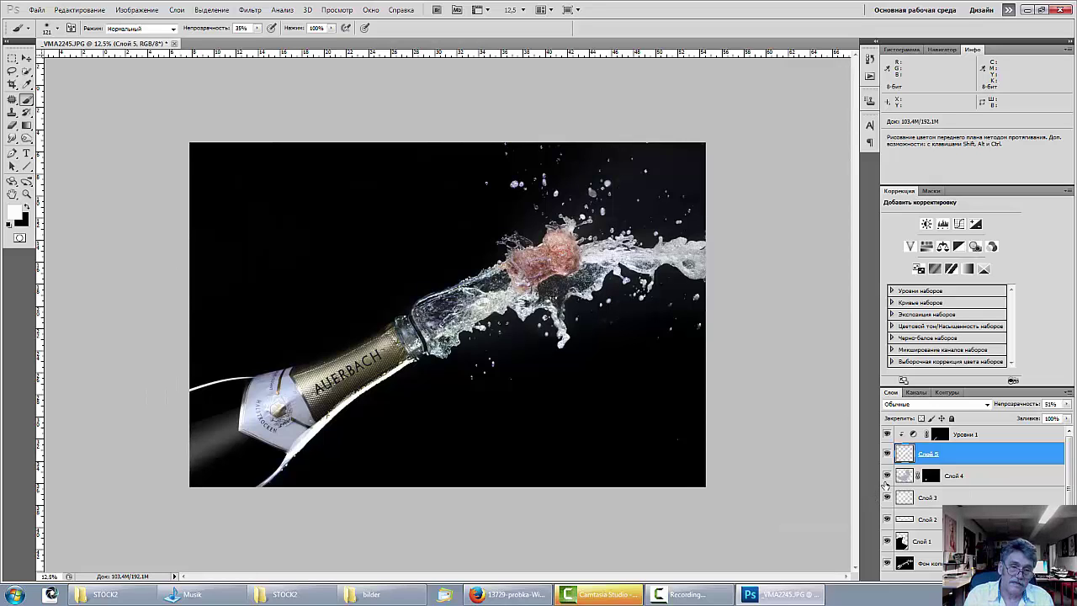
# Undo the opacity change, the Levels adjustment and the white rim painting, back to before Слой 5 was added.
pyautogui.hotkey('ctrl', 'alt', 'z')
pyautogui.hotkey('ctrl', 'alt', 'z')
pyautogui.hotkey('ctrl', 'alt', 'z')
pyautogui.hotkey('ctrl', 'alt', 'z')
pyautogui.hotkey('ctrl', 'alt', 'z')
pyautogui.hotkey('ctrl', 'alt', 'z')
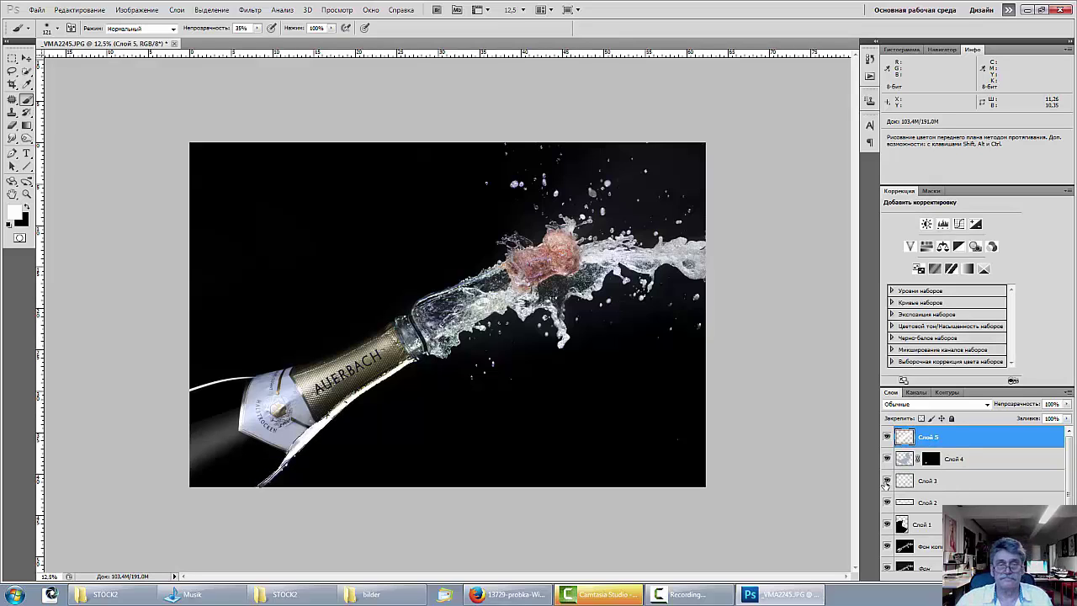
pyautogui.hotkey('ctrl', 'alt', 'z')
pyautogui.hotkey('ctrl', '+')
pyautogui.hotkey('ctrl', '+')
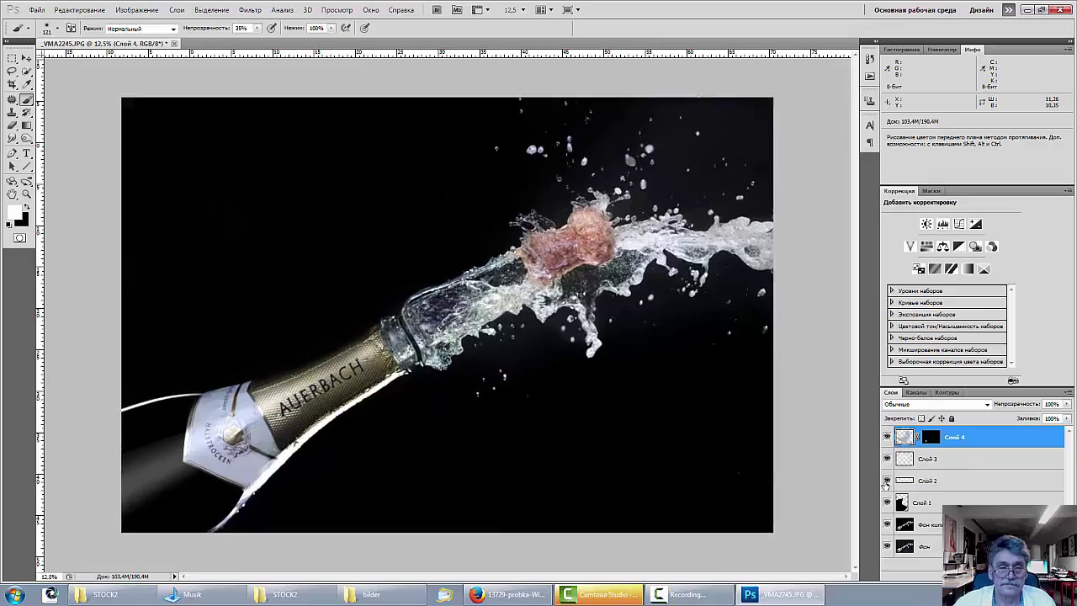
pyautogui.moveTo(458, 486); pyautogui.dragTo(823, 130)
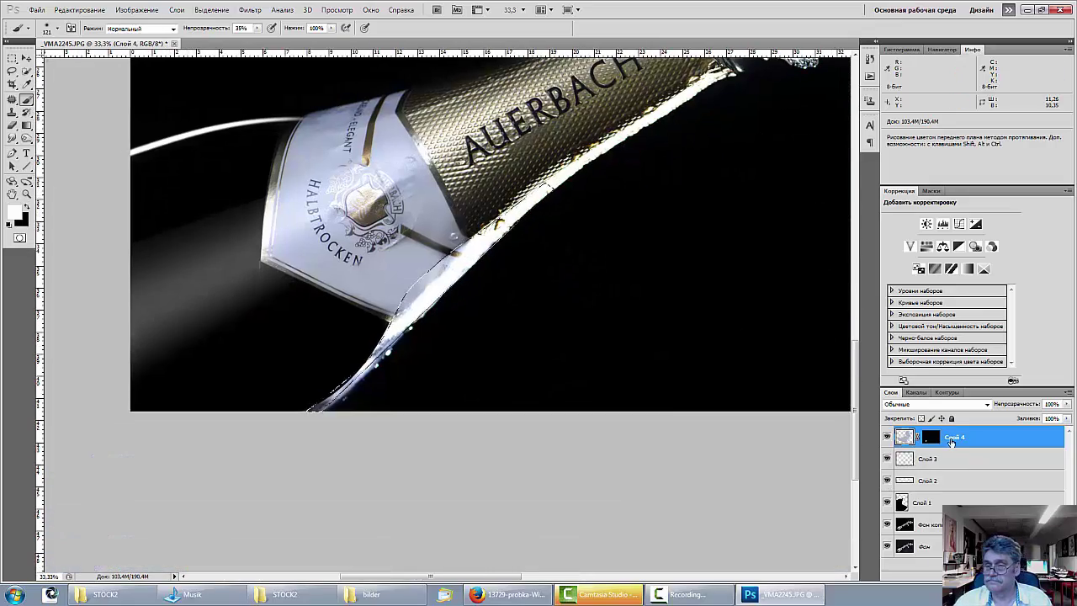
# Delete the rim's work path and clear the rim selection.
pyautogui.click(947, 392)
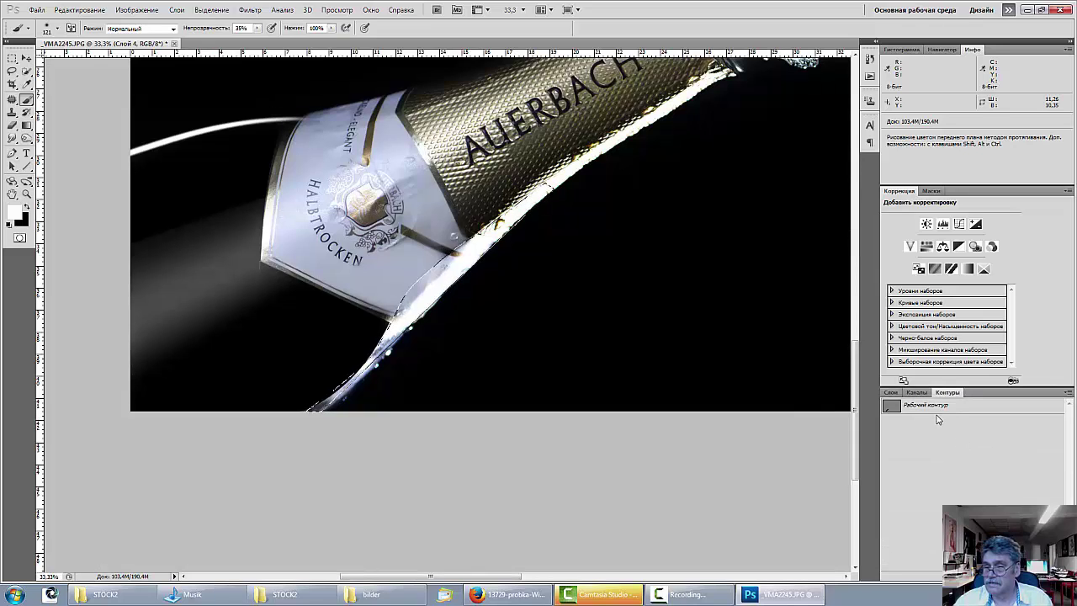
pyautogui.moveTo(956, 409); pyautogui.dragTo(1057, 574)
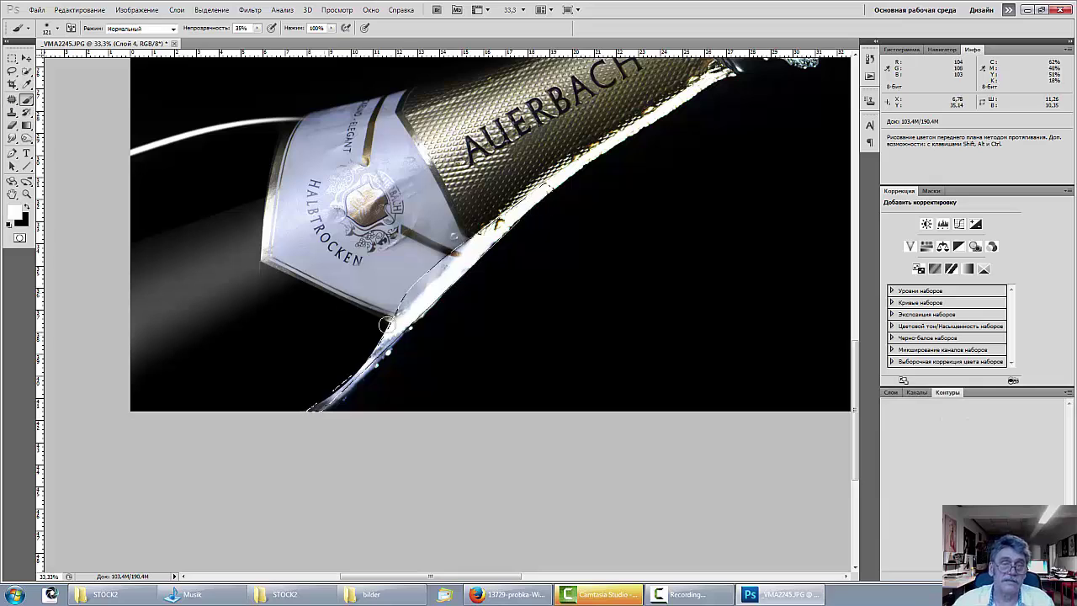
# Check the history states and memory settings in the Performance preferences.
pyautogui.click(36, 10)
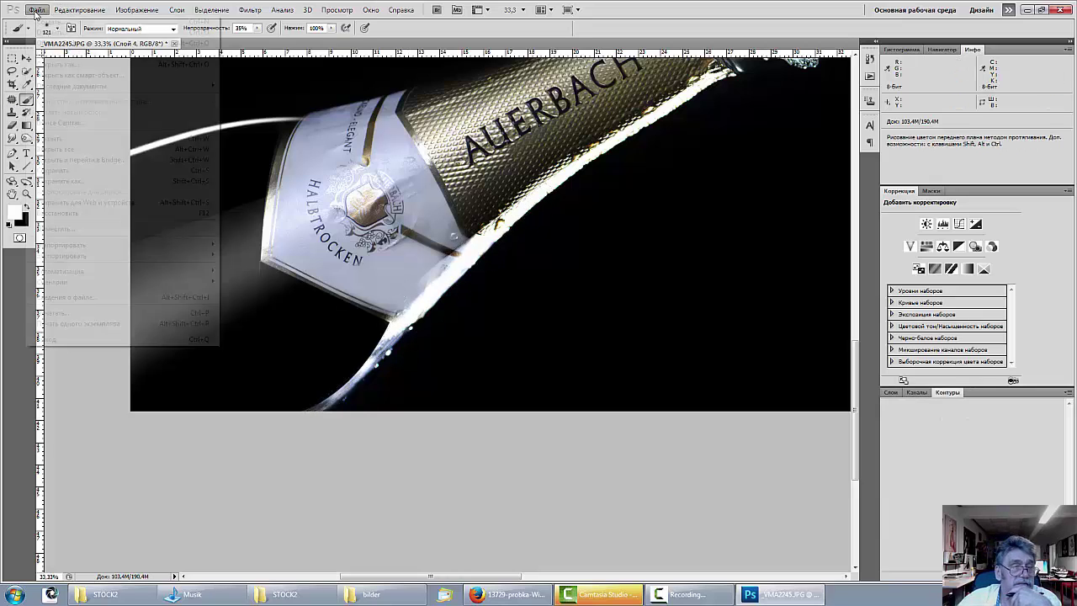
pyautogui.moveTo(59, 12)
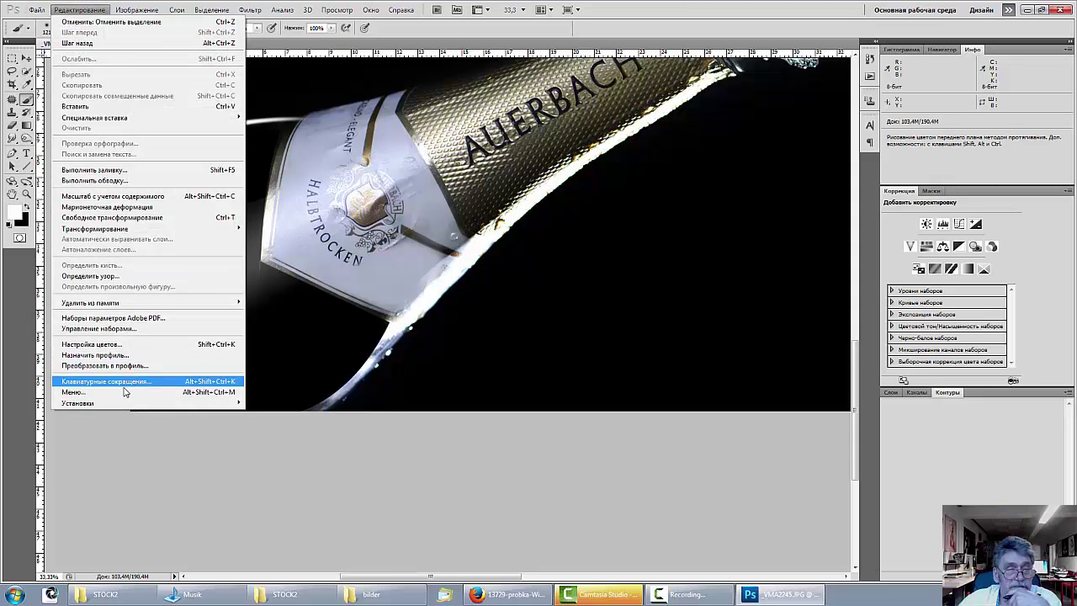
pyautogui.moveTo(114, 406)
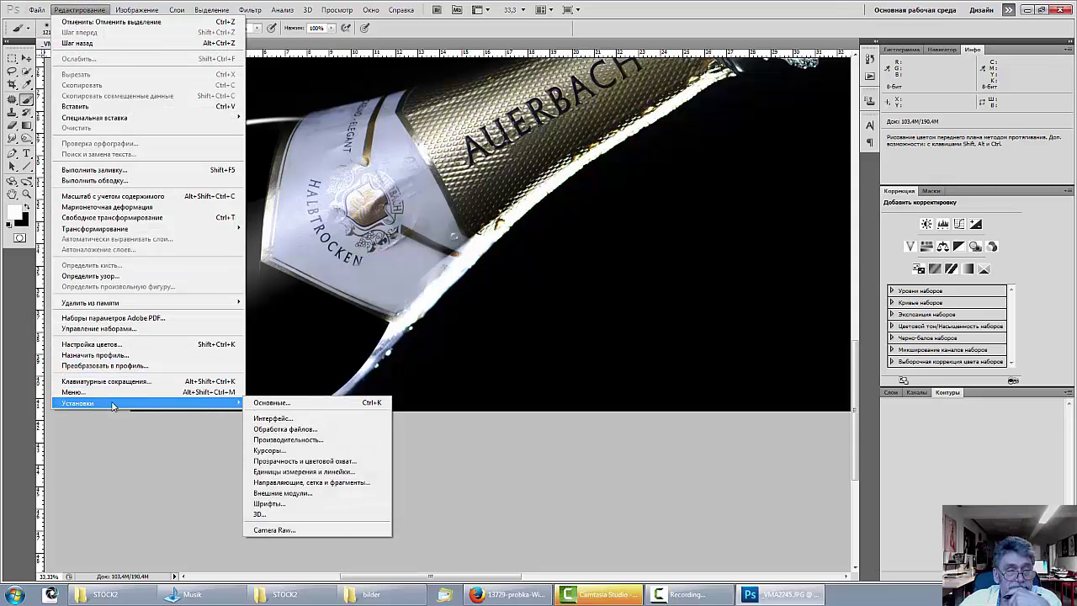
pyautogui.click(291, 440)
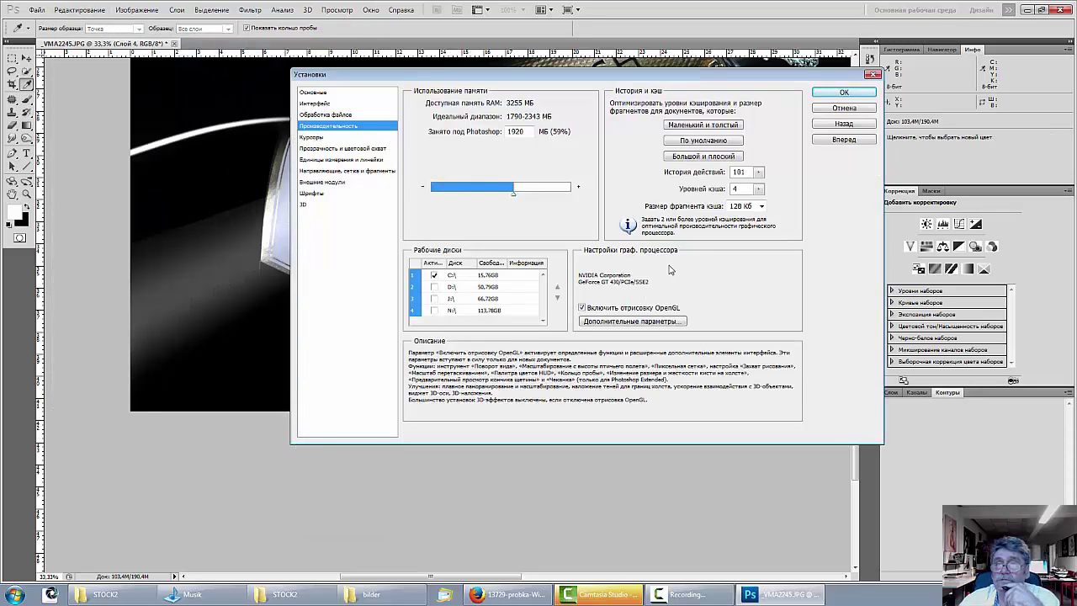
pyautogui.click(844, 92)
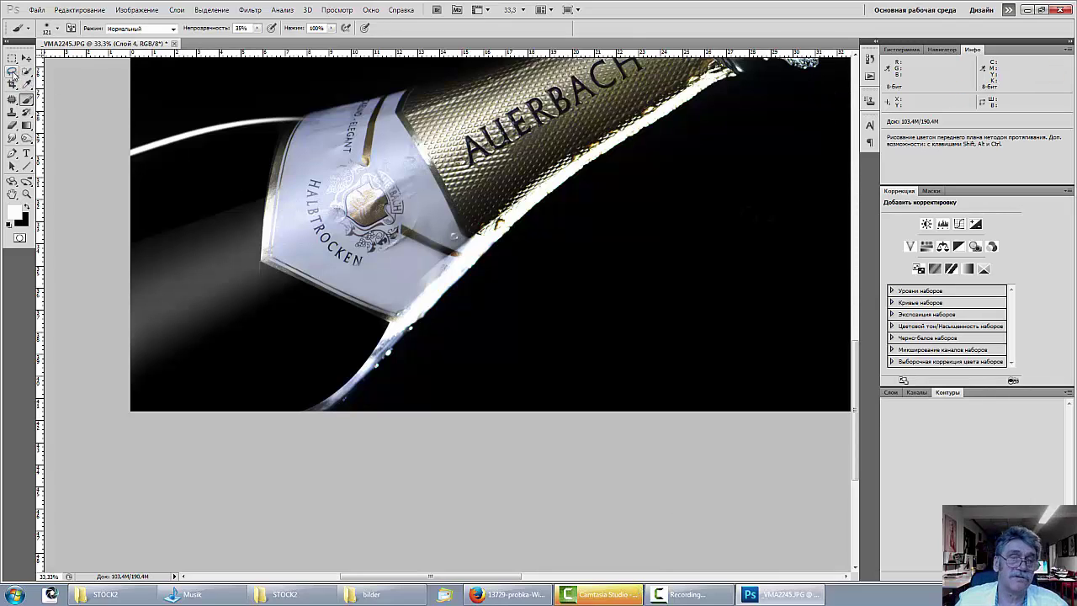
# Draw a closed Pen path around the label's lower corner beside the bright rim and convert it into a selection.
pyautogui.click(12, 154)
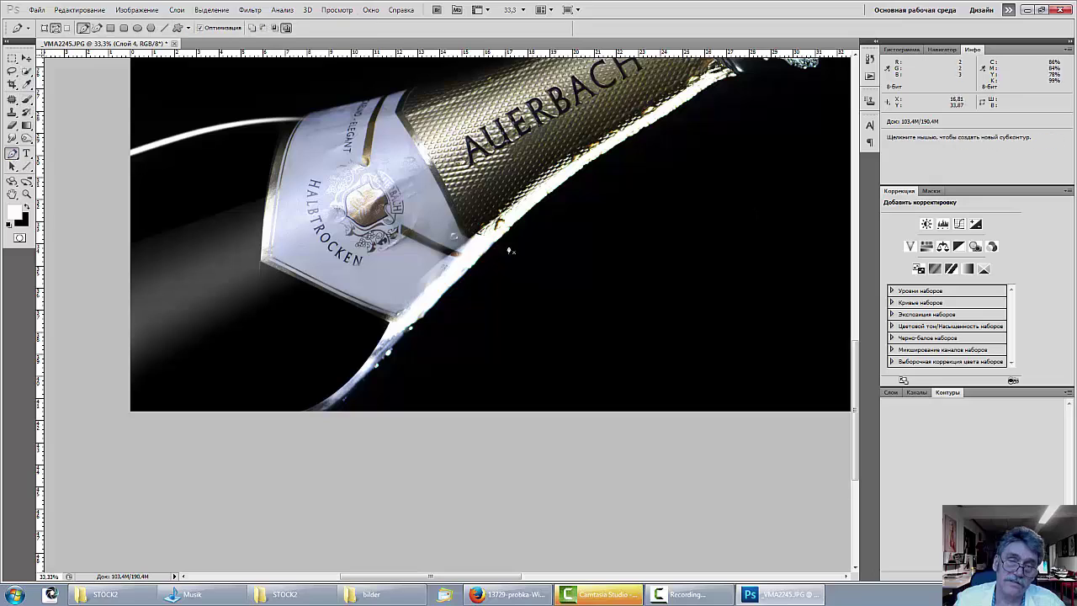
pyautogui.click(471, 242)
pyautogui.click(401, 319)
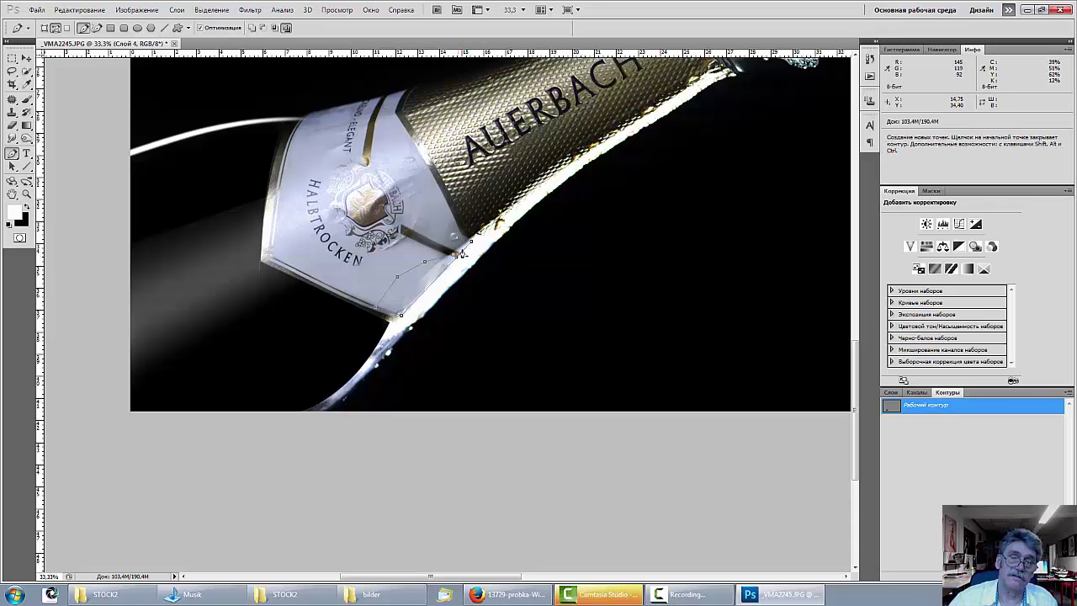
pyautogui.click(461, 252)
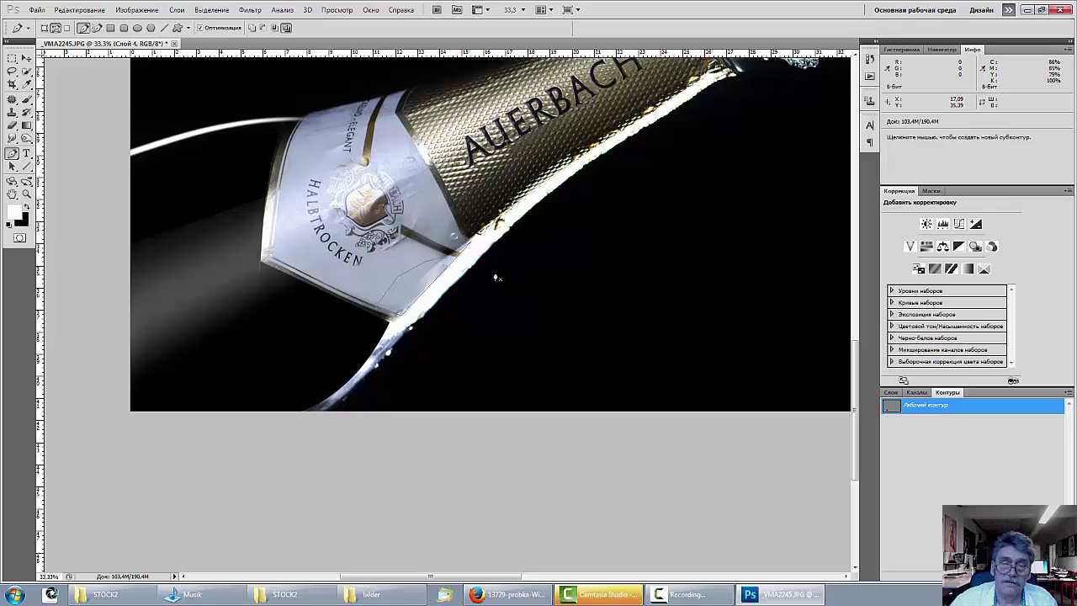
pyautogui.rightClick(416, 291)
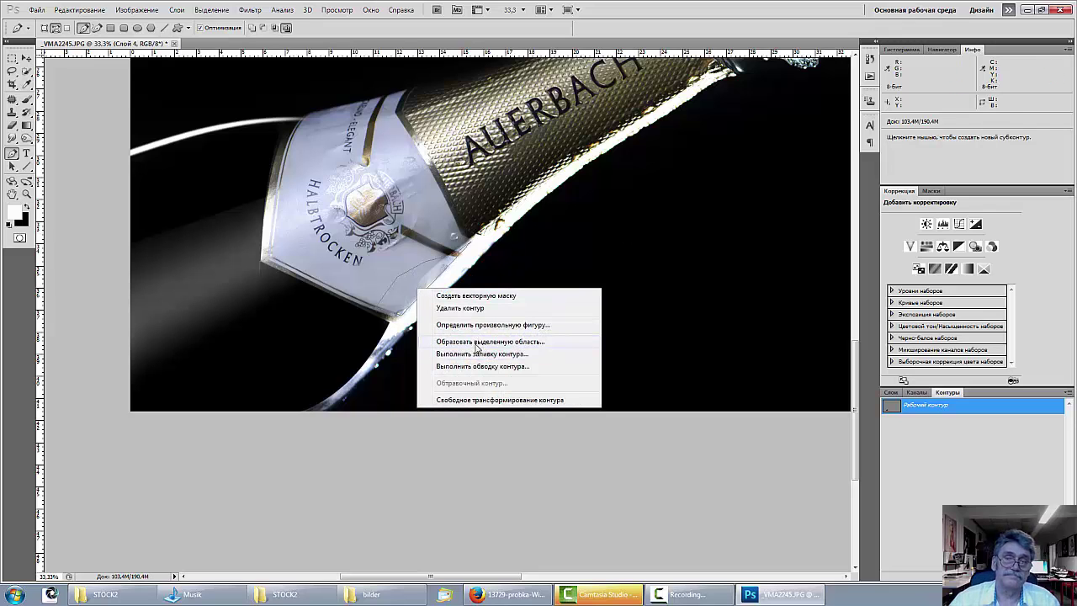
pyautogui.click(477, 341)
pyautogui.click(615, 176)
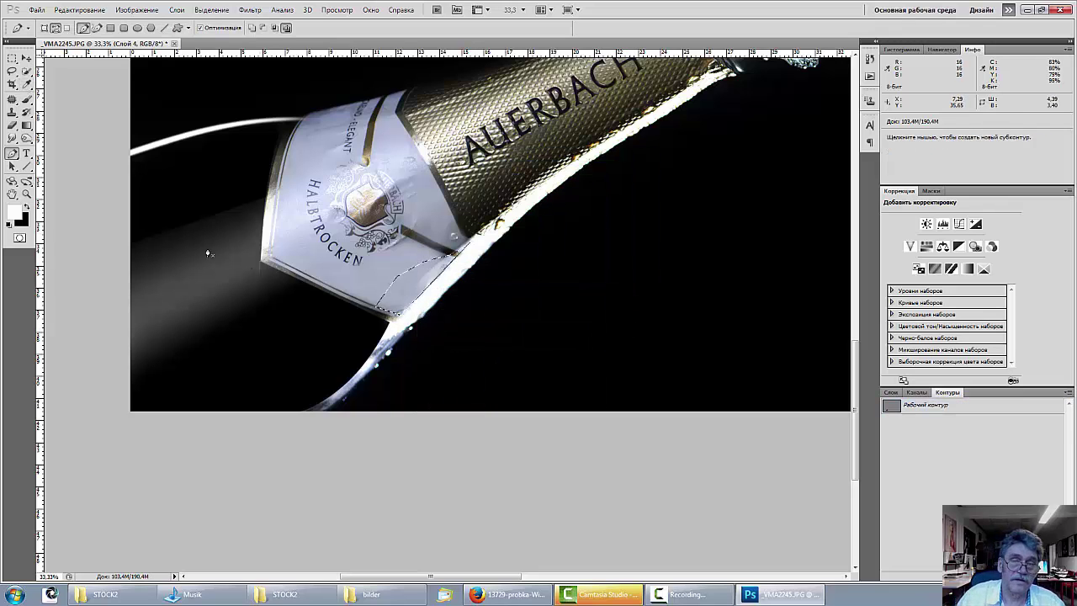
# Clone clean label areas over the uneven patches inside the selected label corner on Слой 4, using the Clone Stamp.
pyautogui.click(12, 112)
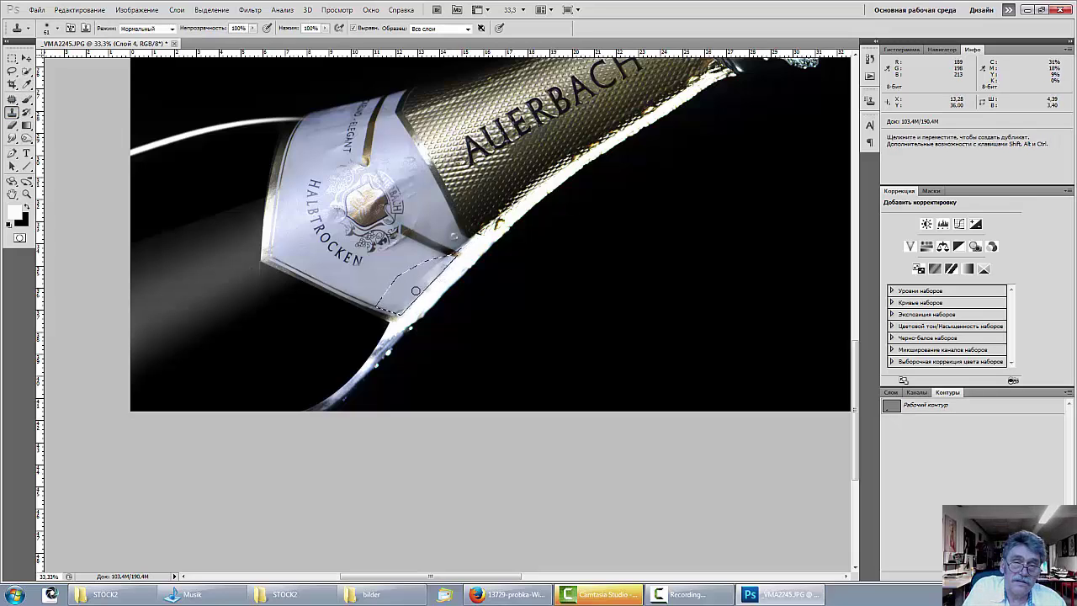
pyautogui.press('alt')
pyautogui.keyDown('alt'); pyautogui.click(404, 289); pyautogui.keyUp('alt')
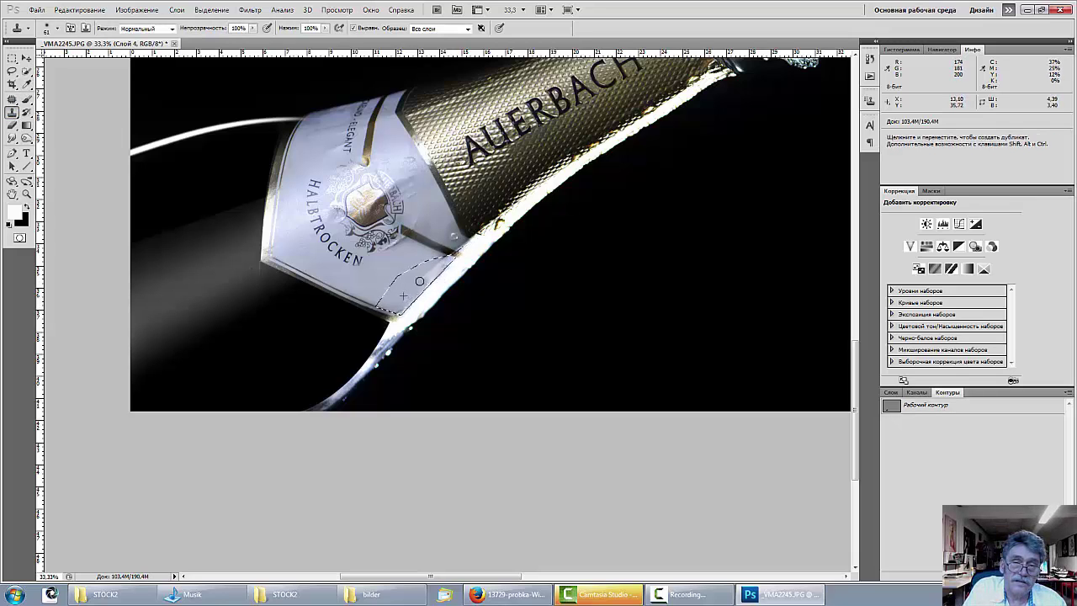
pyautogui.moveTo(434, 270)
pyautogui.mouseDown()
pyautogui.moveTo(441, 264)
pyautogui.moveTo(423, 280)
pyautogui.mouseUp()
pyautogui.keyDown('alt'); pyautogui.click(419, 283); pyautogui.keyUp('alt')
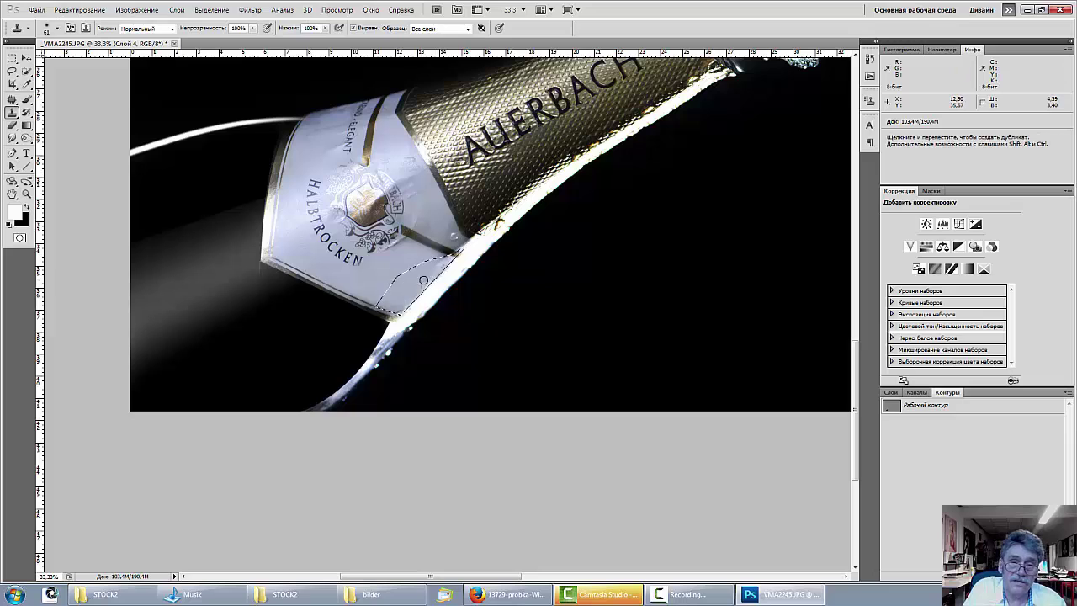
pyautogui.press('alt')
pyautogui.keyDown('alt'); pyautogui.click(327, 269); pyautogui.keyUp('alt')
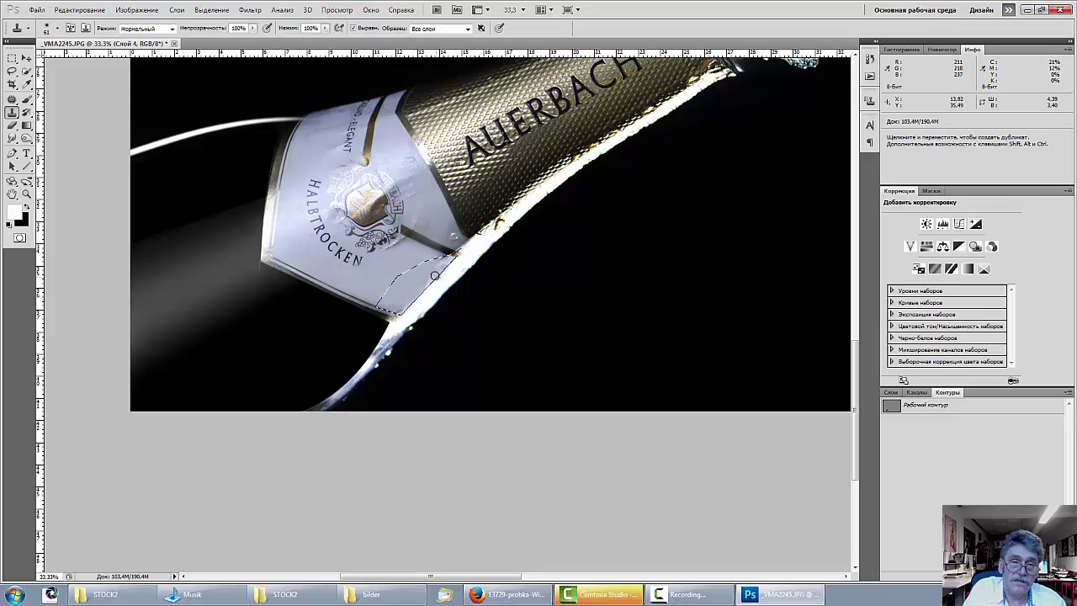
pyautogui.moveTo(372, 280); pyautogui.dragTo(376, 274)
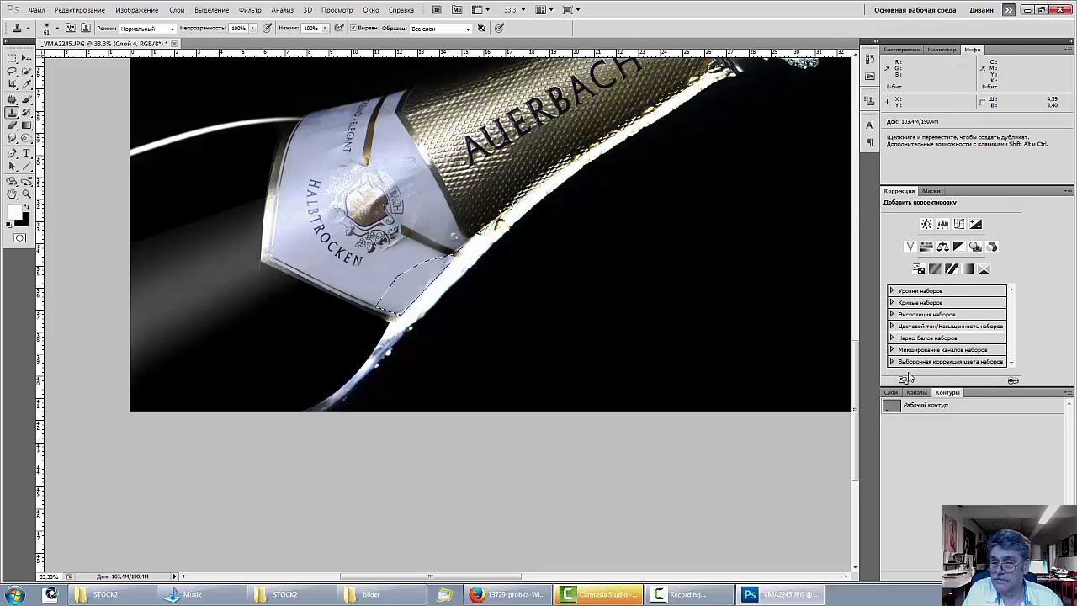
# Stamp all visible layers into a new merged layer above Слой 4.
pyautogui.click(891, 393)
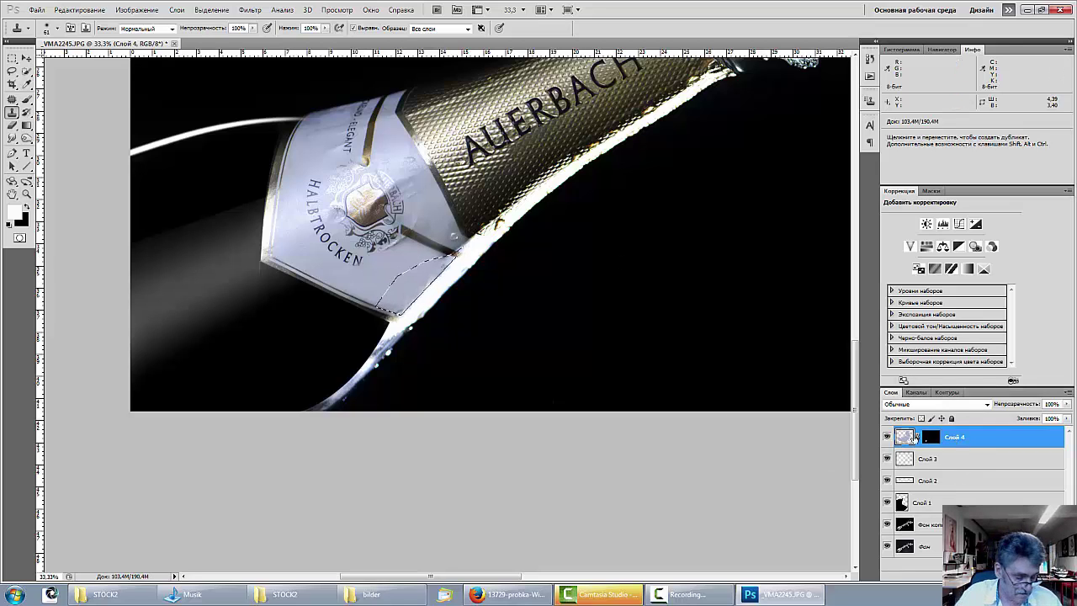
pyautogui.hotkey('ctrl', 'shift', 'alt', 'e')
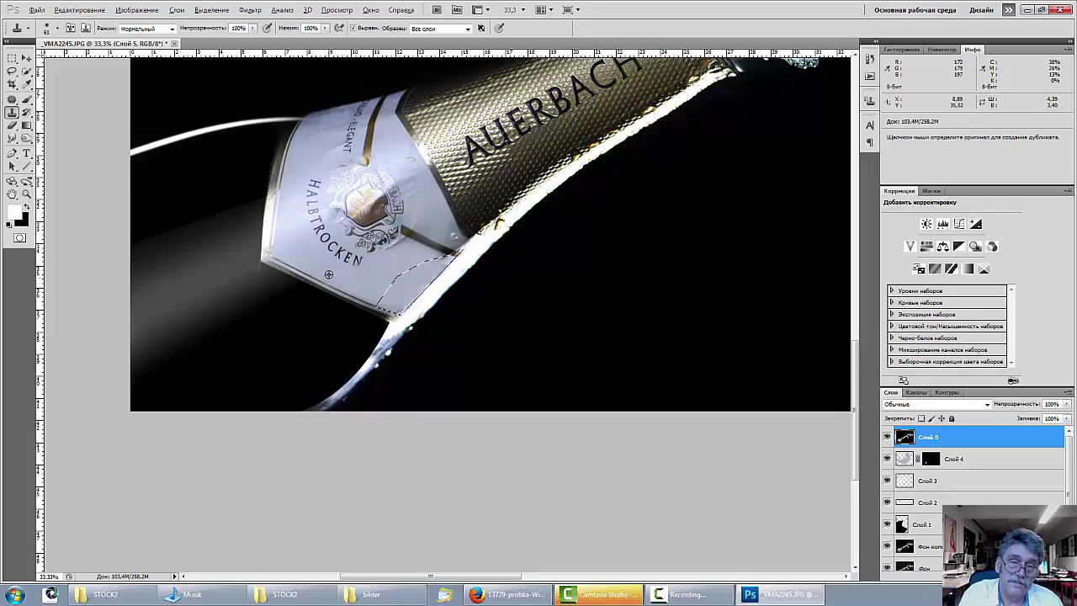
# Clone clean label texture over the selected corner on the merged Слой 5, and clear the selection.
pyautogui.keyDown('alt'); pyautogui.click(327, 274); pyautogui.keyUp('alt')
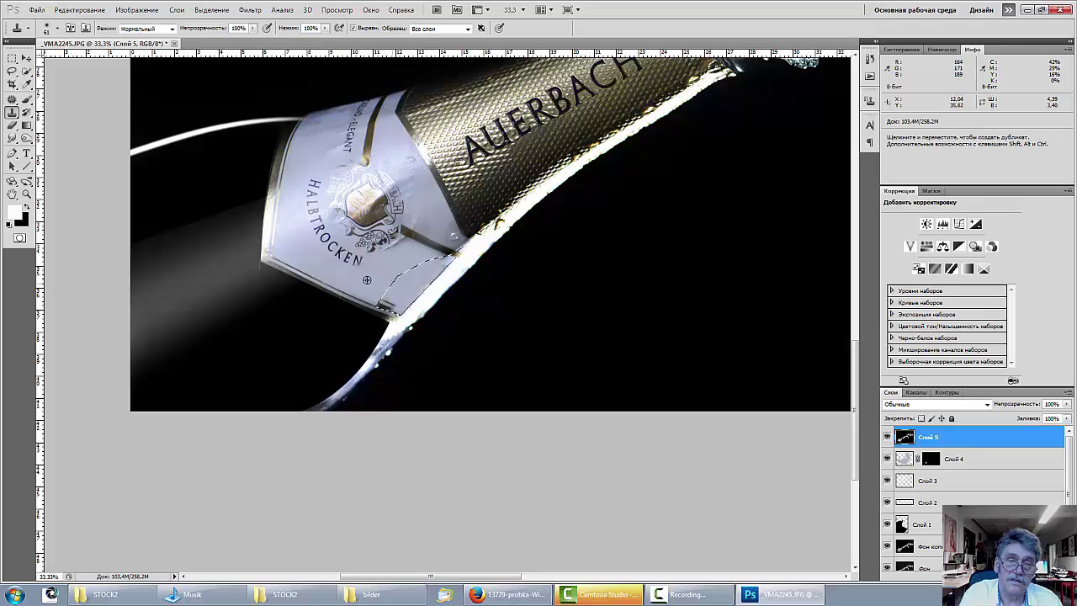
pyautogui.keyDown('alt'); pyautogui.click(379, 267); pyautogui.keyUp('alt')
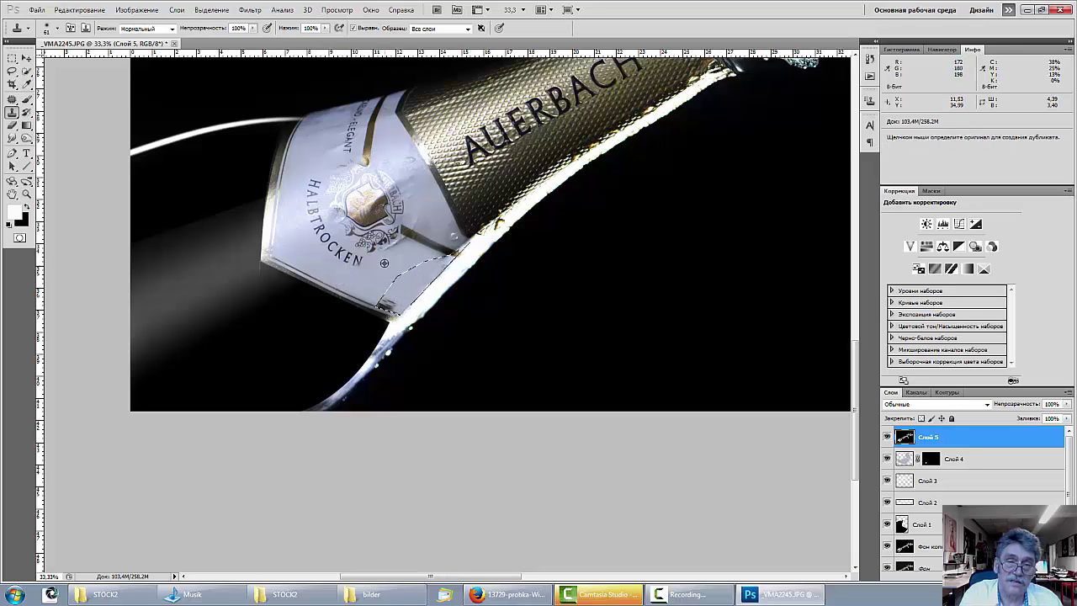
pyautogui.click(389, 303)
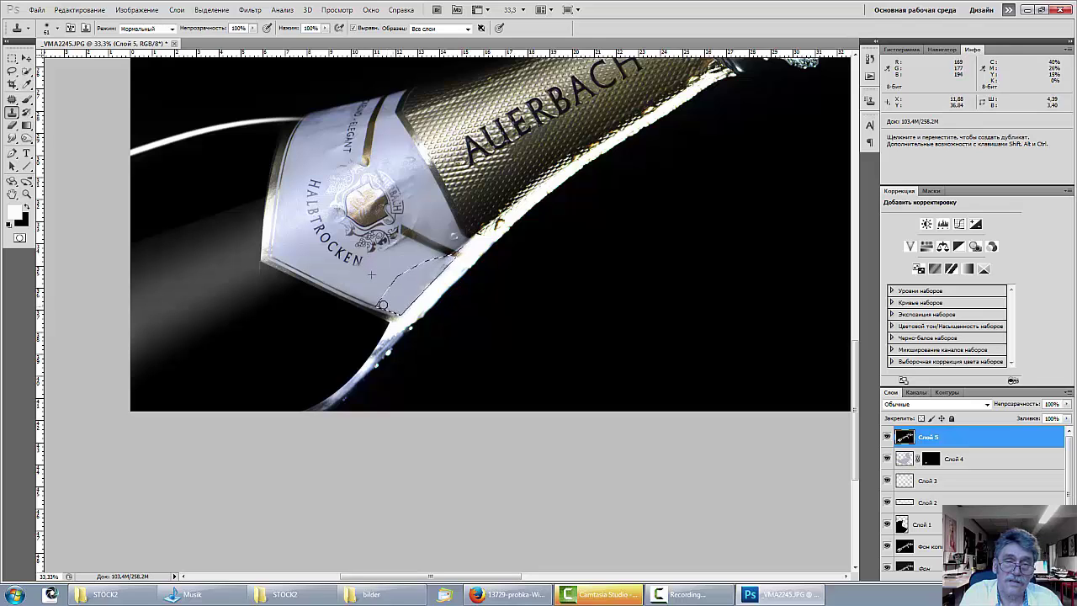
pyautogui.keyDown('alt'); pyautogui.click(363, 285); pyautogui.keyUp('alt')
pyautogui.click(399, 284)
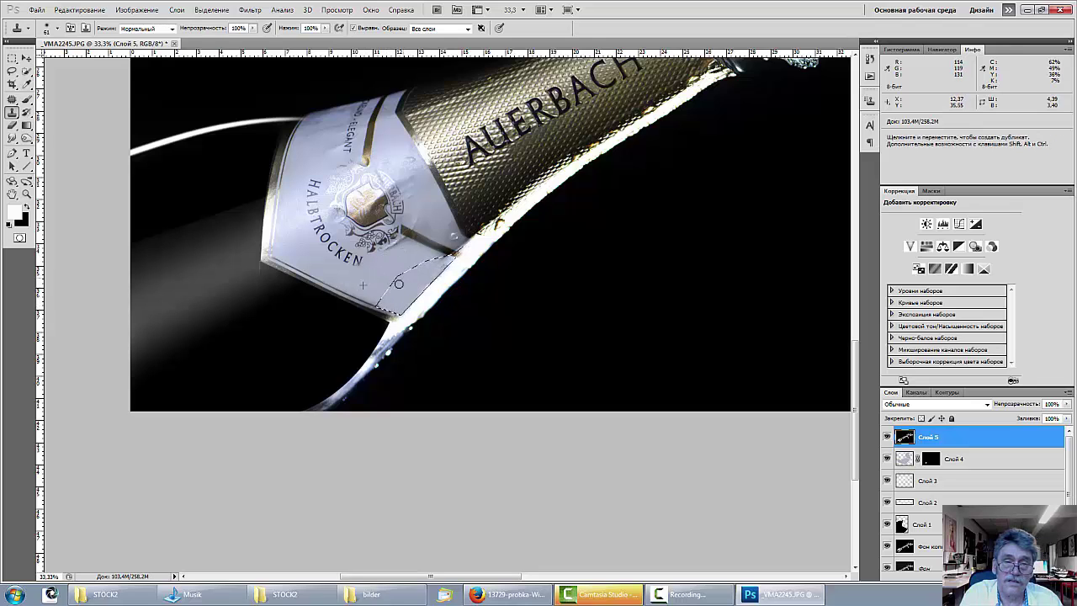
pyautogui.keyDown('alt'); pyautogui.click(425, 262); pyautogui.keyUp('alt')
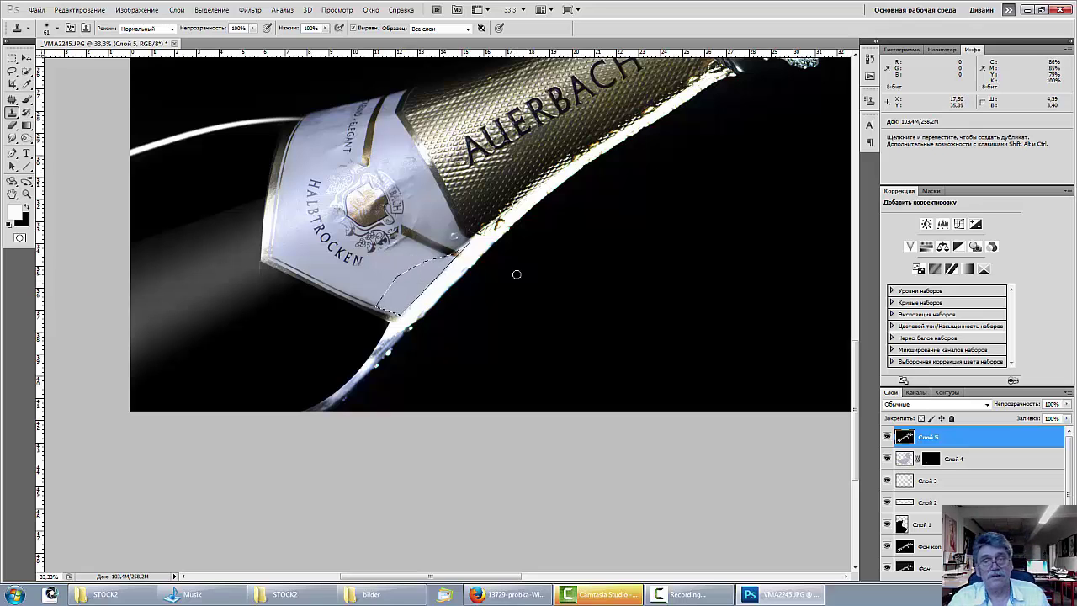
pyautogui.press('ctrl')
pyautogui.hotkey('ctrl', 'alt')
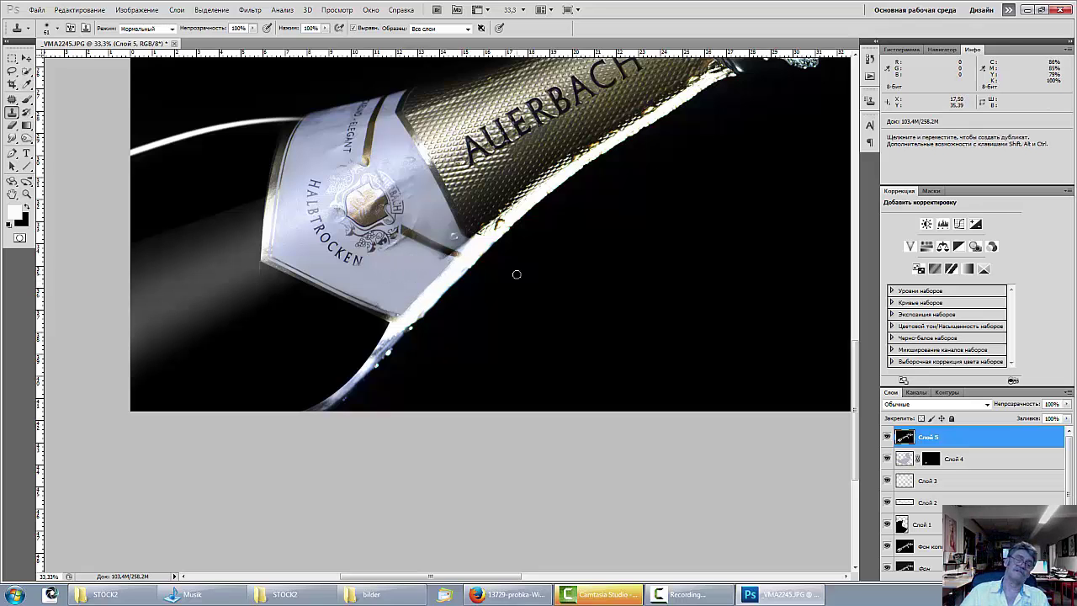
# Set up the Smudge tool (Палец) in the lighten mode Замена светлым for work on the bright rim.
pyautogui.hotkey('ctrl', '-')
pyautogui.hotkey('ctrl', '-')
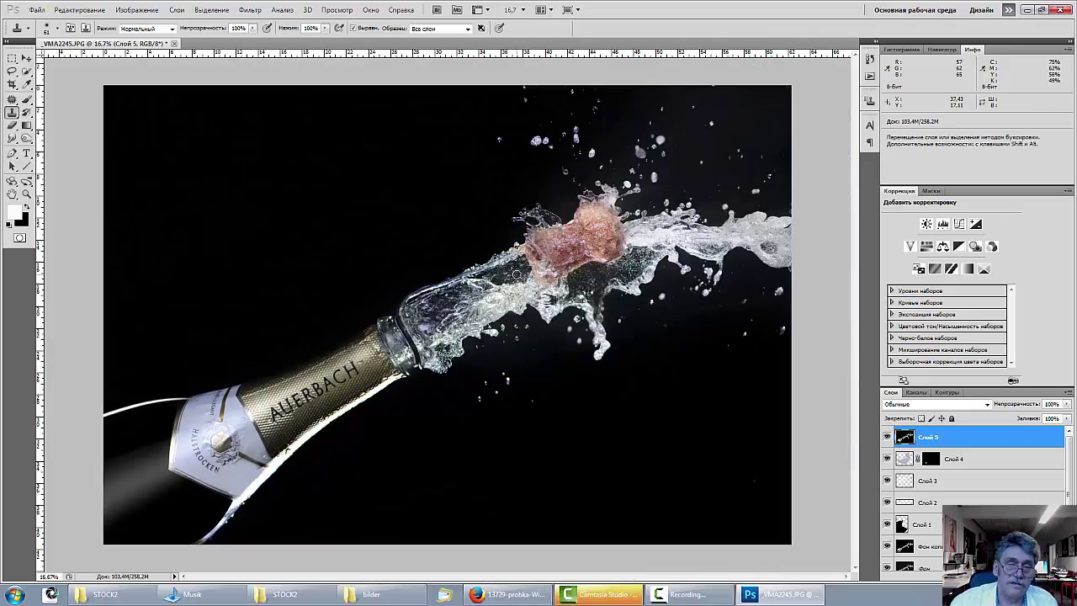
pyautogui.hotkey('ctrl', '+')
pyautogui.hotkey('ctrl', '+')
pyautogui.hotkey('ctrl', '+')
pyautogui.press('space')
pyautogui.moveTo(237, 338); pyautogui.dragTo(568, 3)
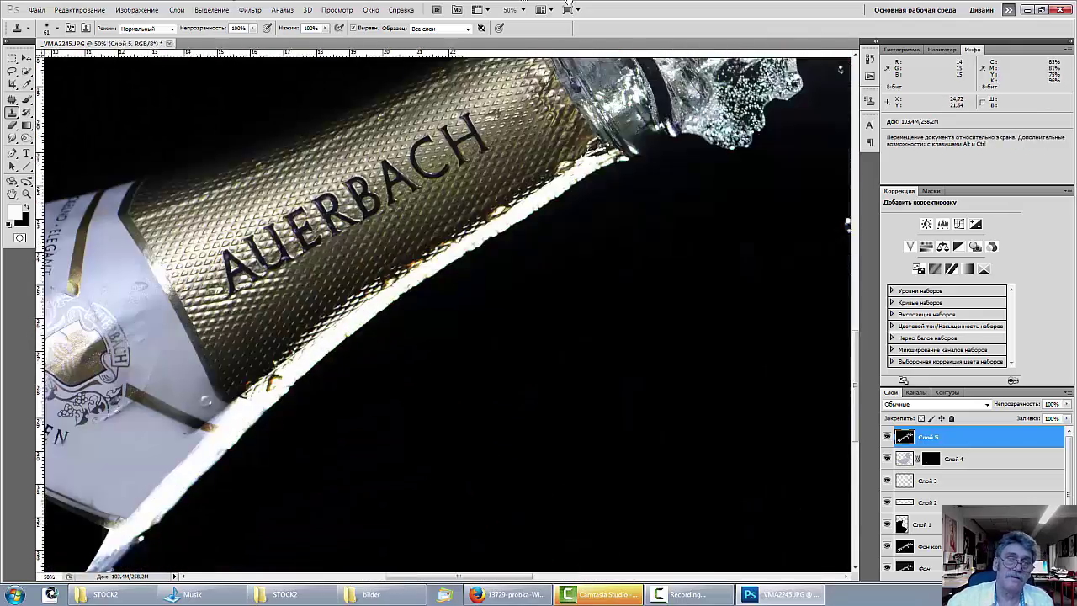
pyautogui.moveTo(113, 422)
pyautogui.mouseDown()
pyautogui.moveTo(447, 228)
pyautogui.moveTo(330, 192)
pyautogui.mouseUp()
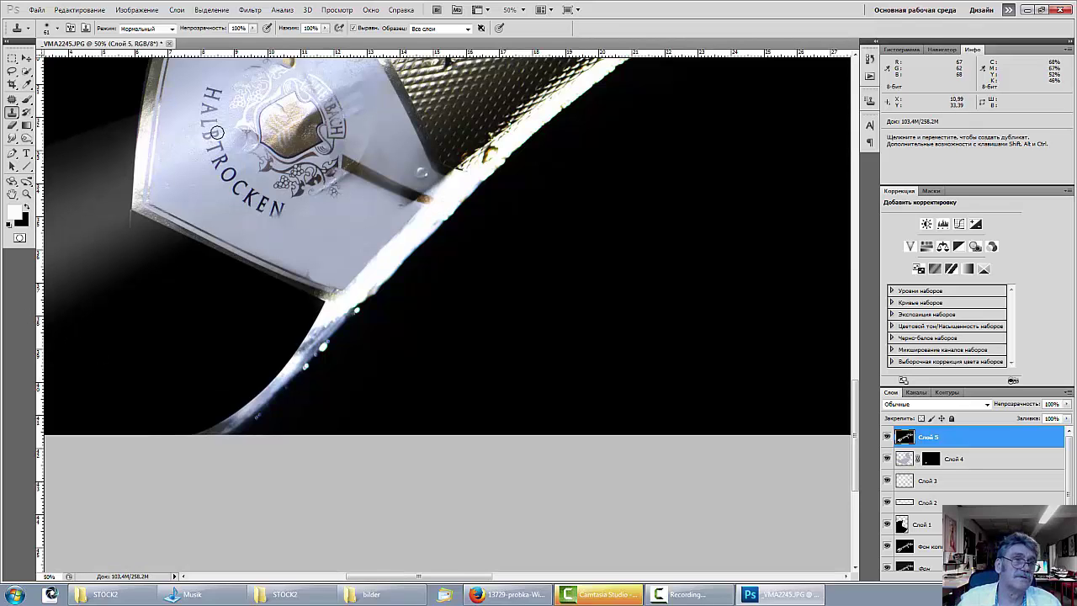
pyautogui.click(13, 140)
pyautogui.rightClick(11, 143)
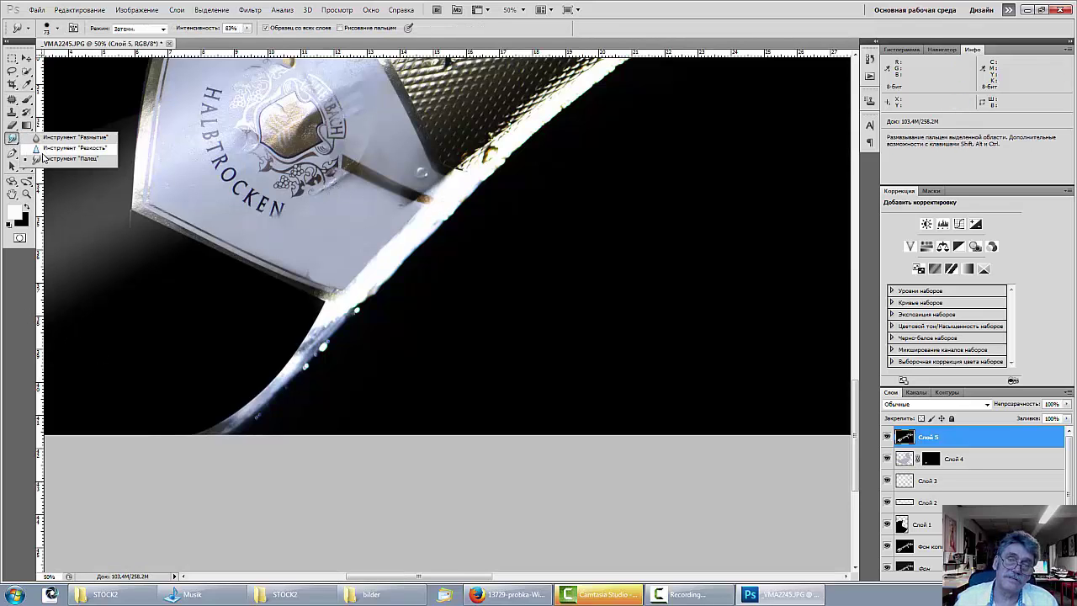
pyautogui.click(84, 158)
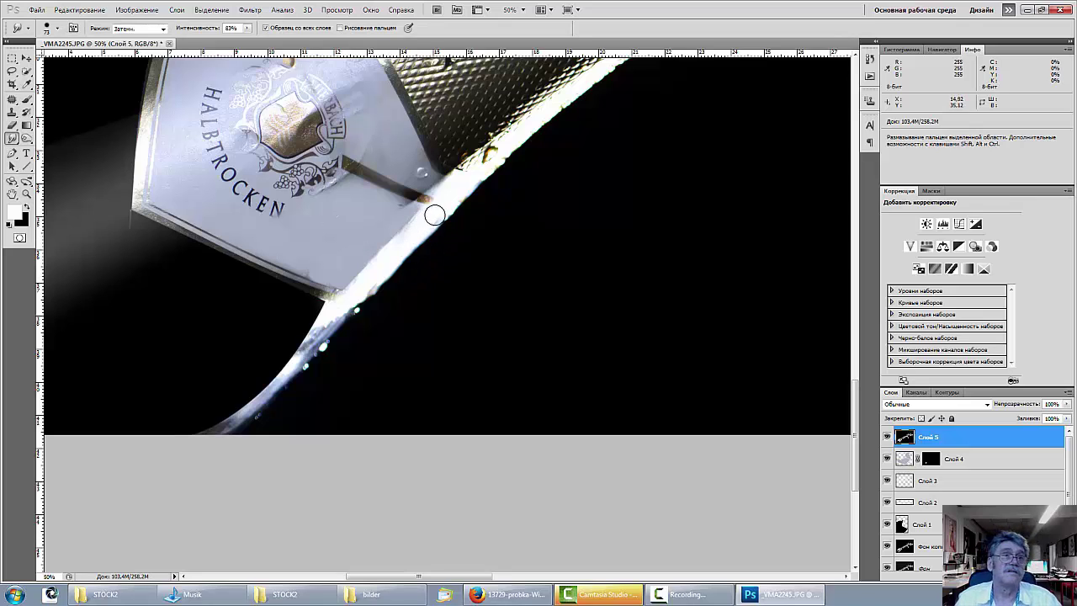
pyautogui.click(164, 29)
pyautogui.click(132, 64)
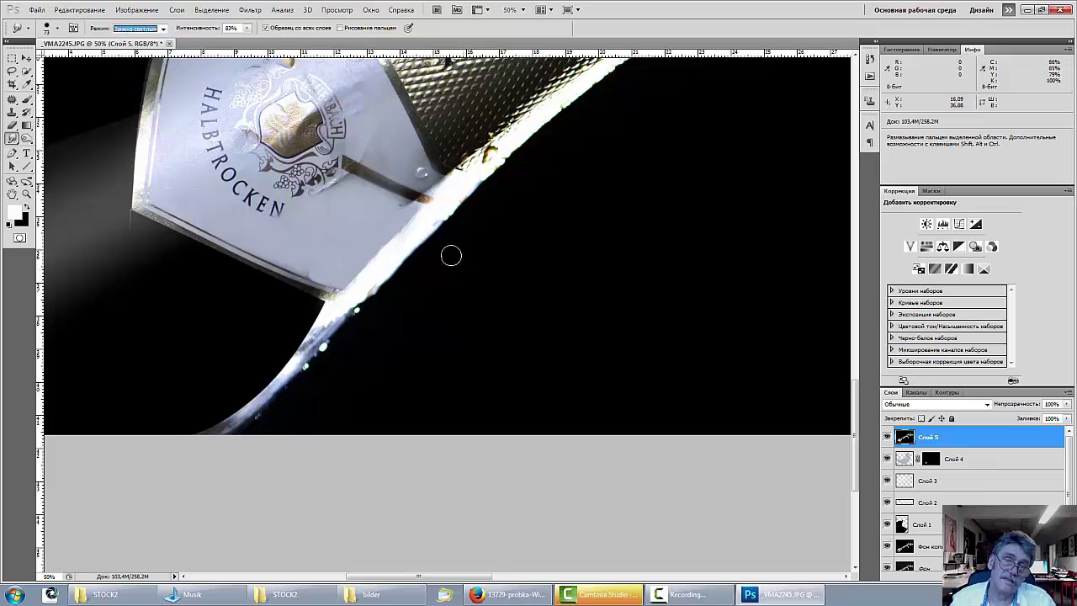
# Smudge along the bright rim beside the label's lower corner on Слой 5 to even out its ragged edge.
pyautogui.moveTo(438, 213); pyautogui.dragTo(355, 298)
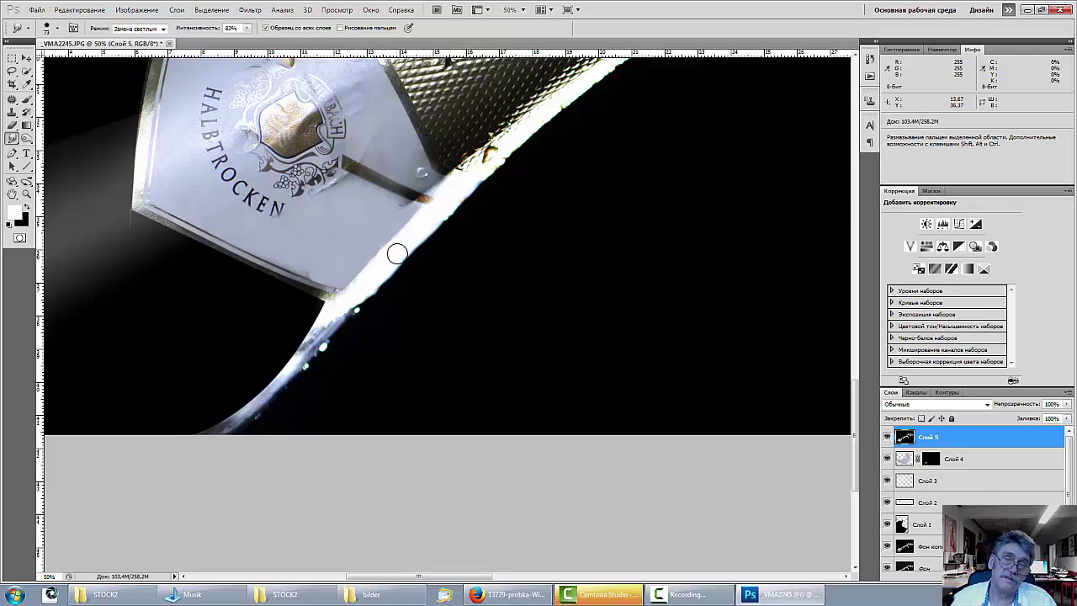
pyautogui.moveTo(398, 253); pyautogui.dragTo(332, 315)
pyautogui.moveTo(370, 269); pyautogui.dragTo(313, 334)
pyautogui.moveTo(345, 296)
pyautogui.mouseDown()
pyautogui.moveTo(455, 182)
pyautogui.moveTo(419, 222)
pyautogui.moveTo(496, 157)
pyautogui.mouseUp()
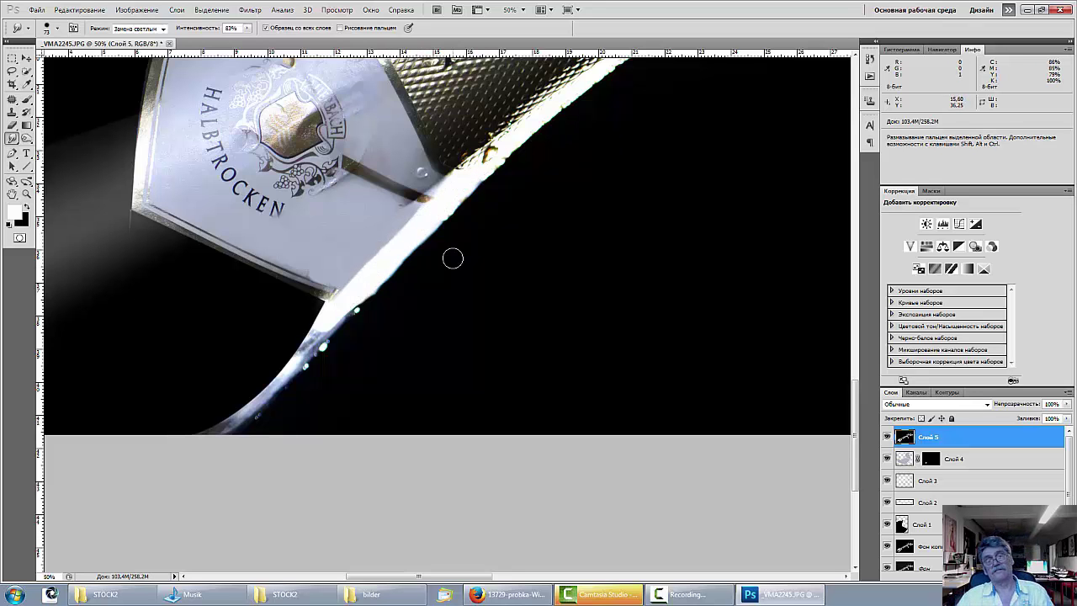
# Draw a closed Pen path along the bright rim's outer edge below the label, enclosing the adjacent black background.
pyautogui.hotkey('ctrl', '-')
pyautogui.hotkey('ctrl', '-')
pyautogui.hotkey('ctrl', '-')
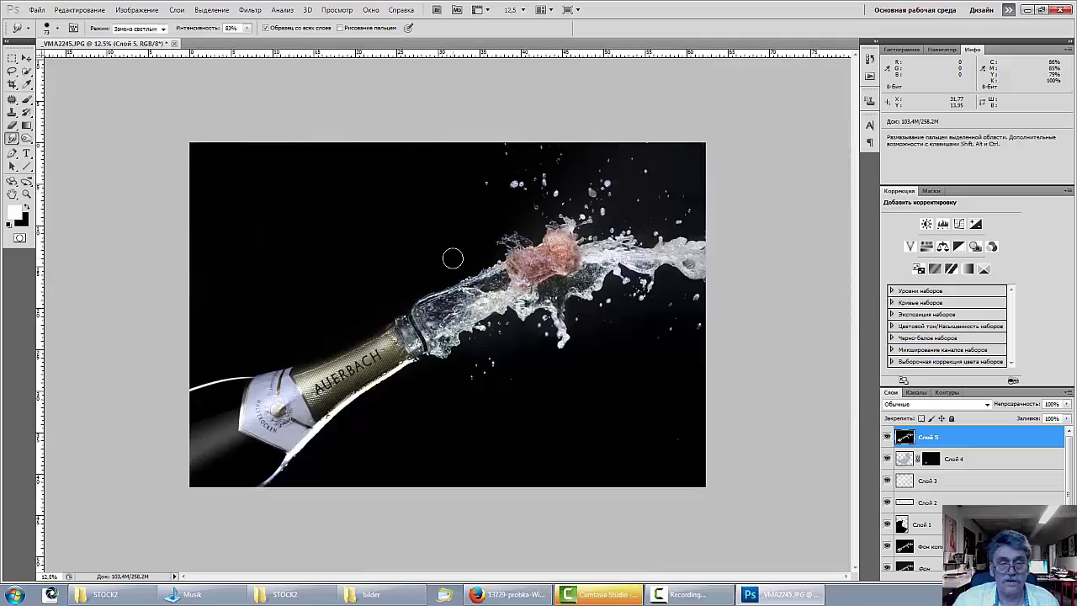
pyautogui.hotkey('ctrl', '+')
pyautogui.hotkey('ctrl', '+')
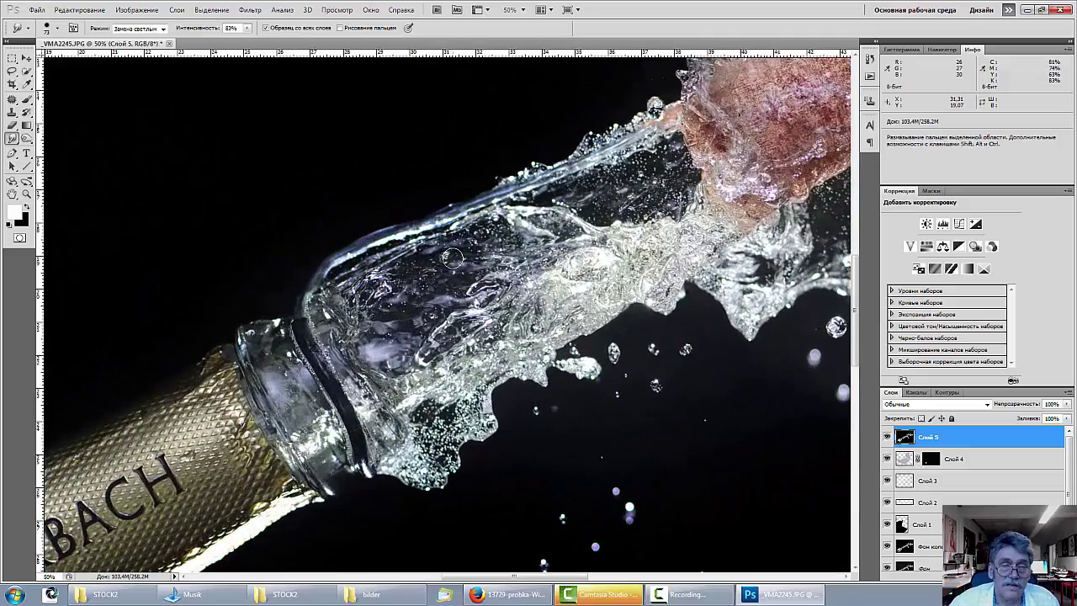
pyautogui.moveTo(204, 351); pyautogui.dragTo(418, 255)
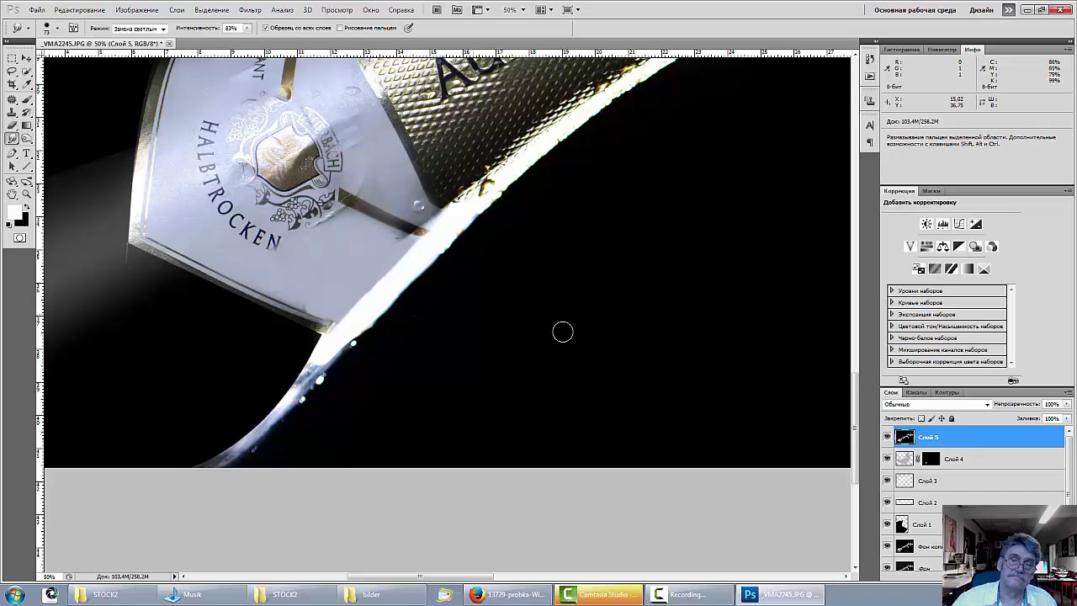
pyautogui.hotkey('ctrl', '-')
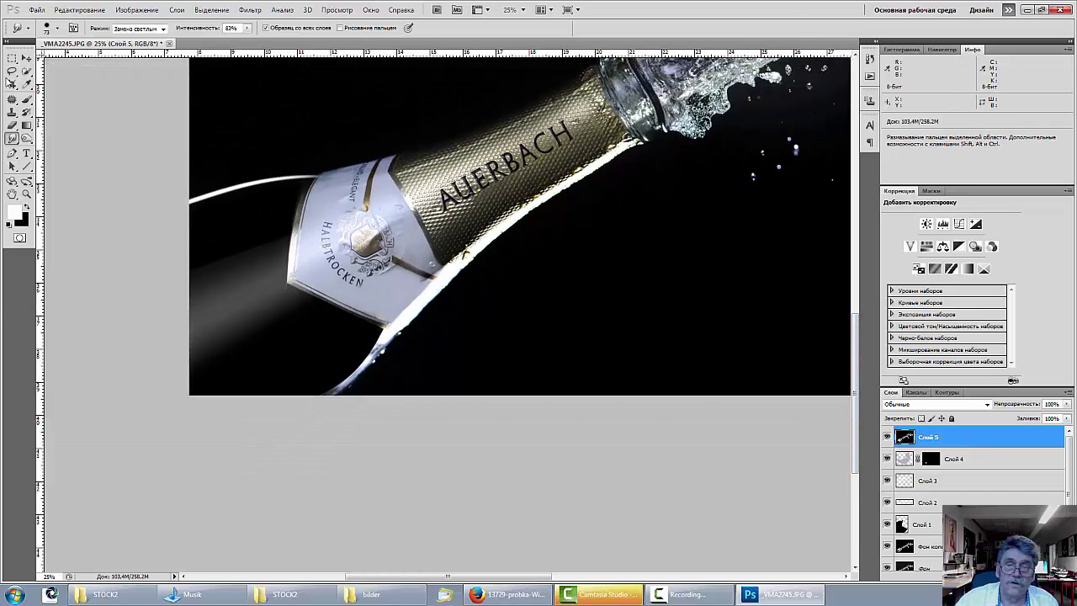
pyautogui.click(12, 153)
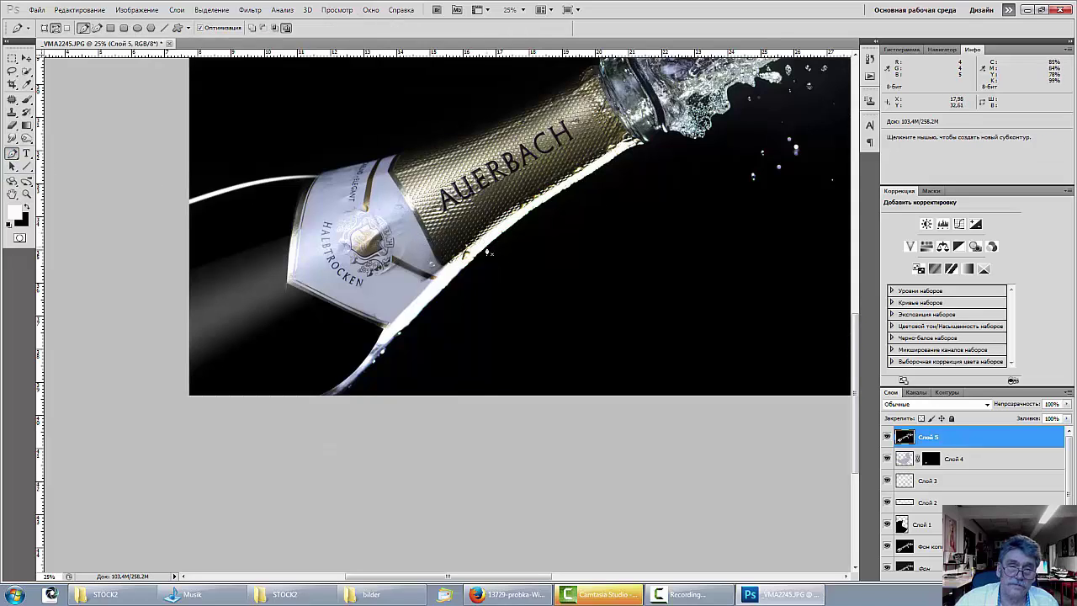
pyautogui.click(466, 252)
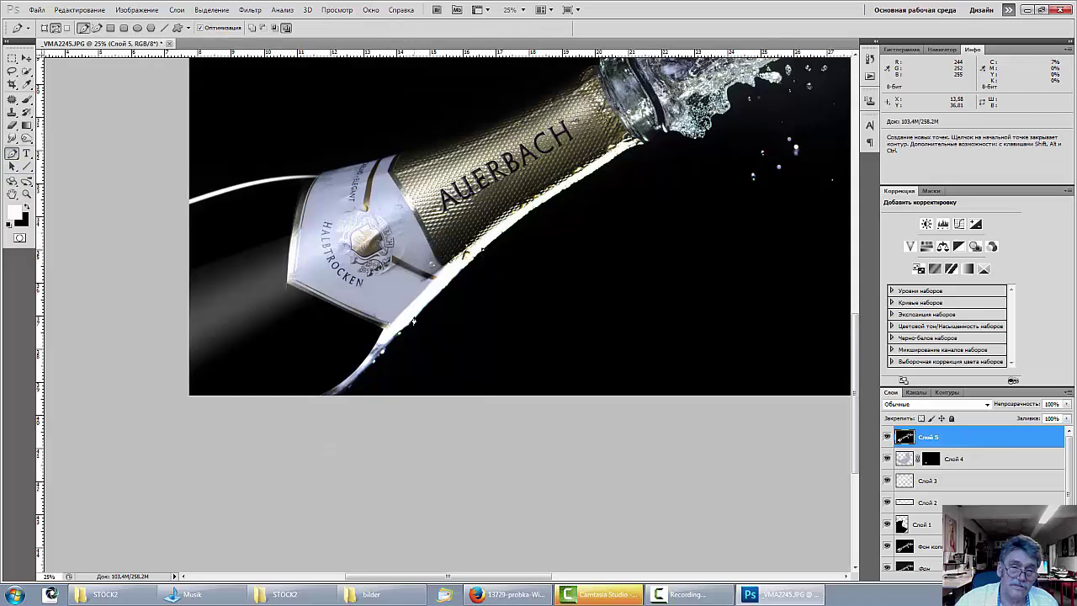
pyautogui.click(370, 361)
pyautogui.moveTo(363, 373); pyautogui.dragTo(361, 371)
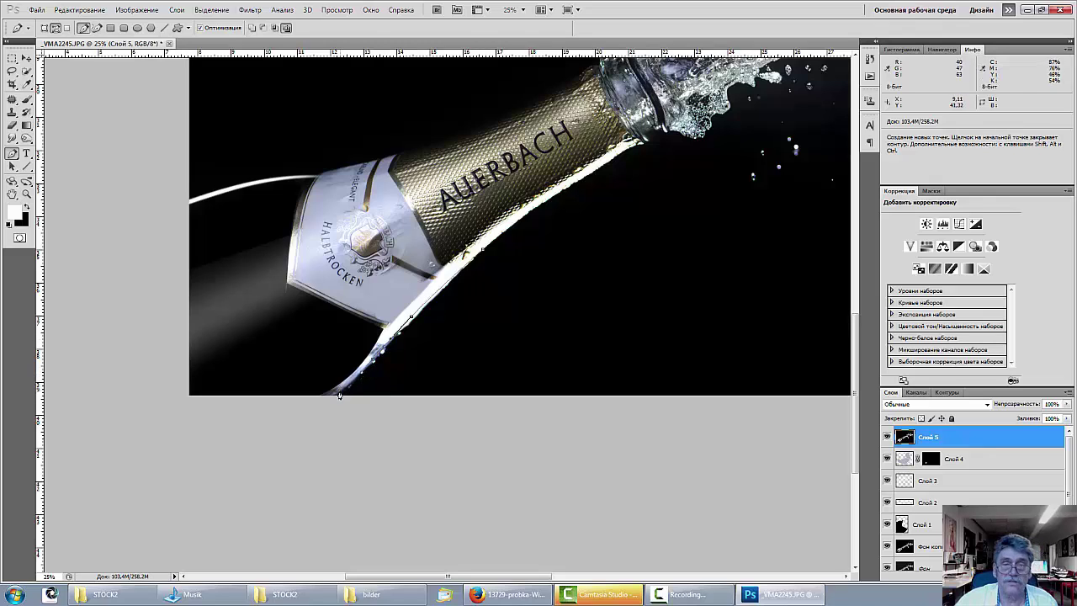
pyautogui.moveTo(321, 421); pyautogui.dragTo(502, 423)
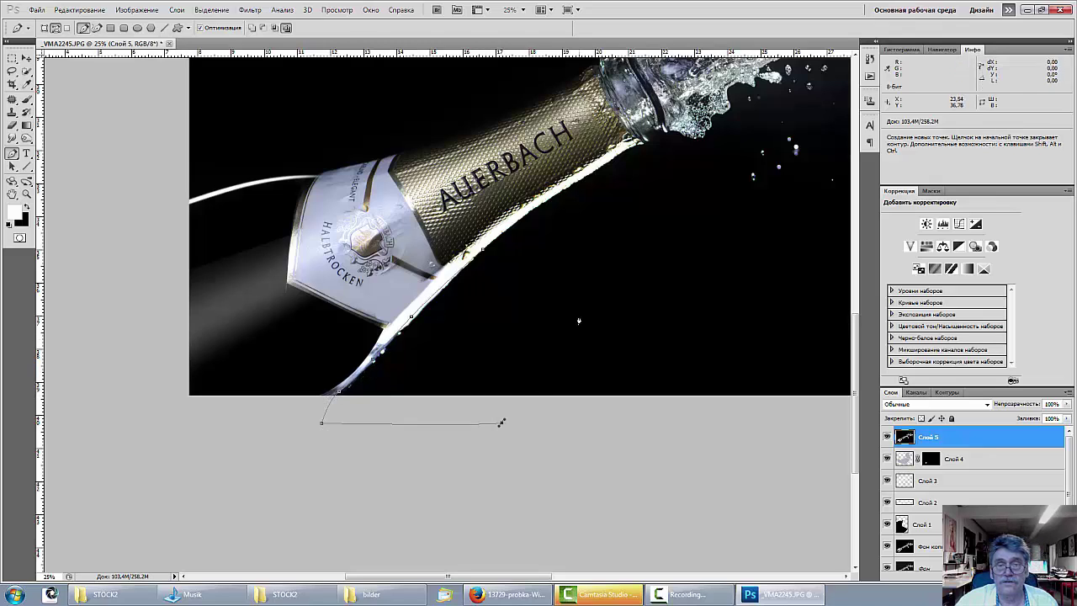
pyautogui.click(579, 318)
pyautogui.click(486, 255)
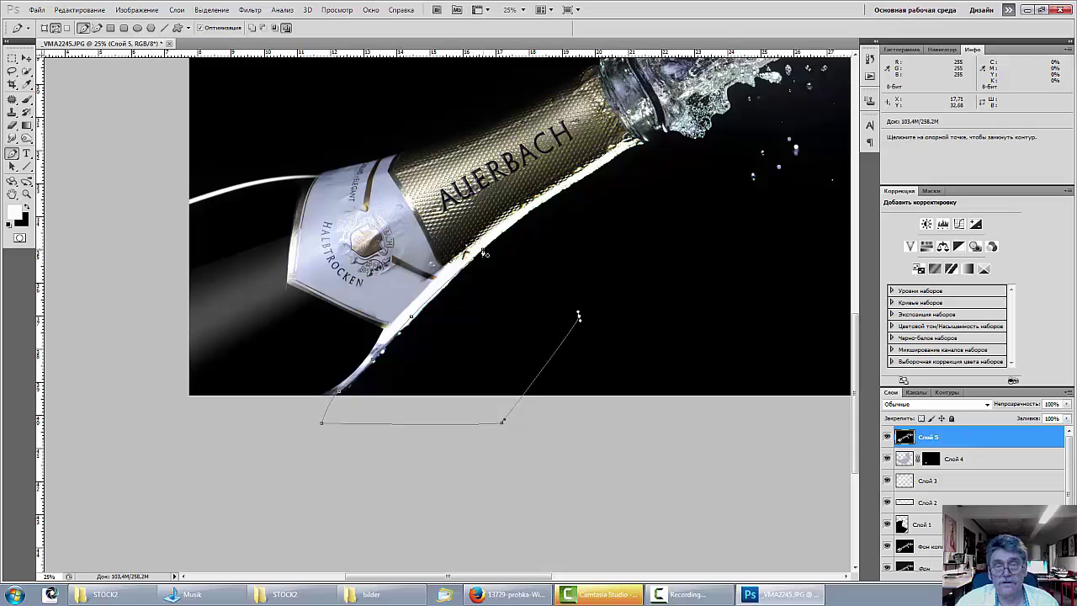
# Convert the closed path beside the bright rim into a selection.
pyautogui.rightClick(514, 341)
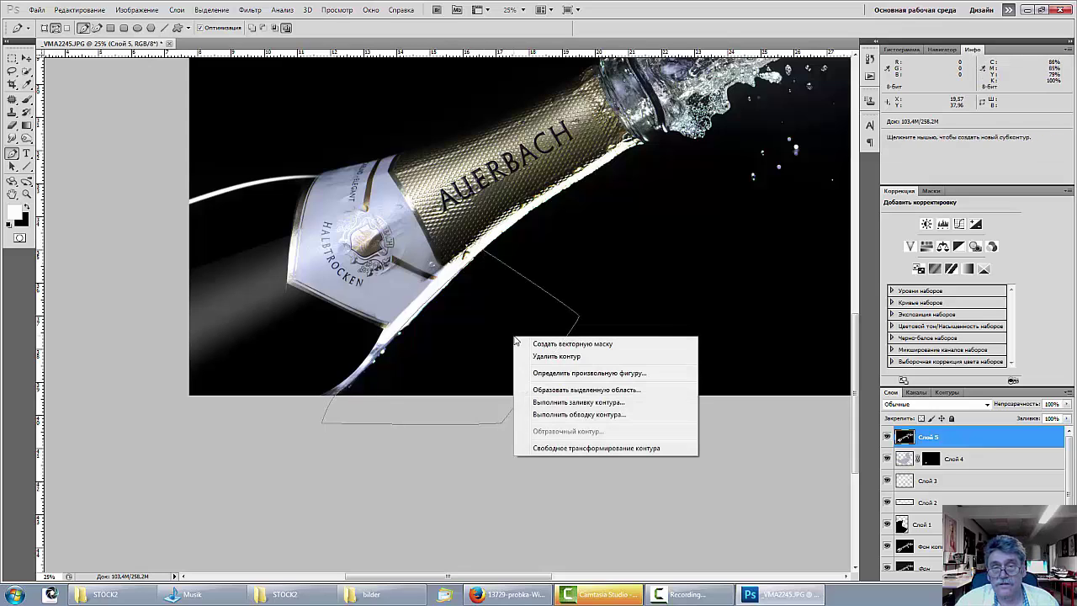
pyautogui.click(564, 391)
pyautogui.click(615, 178)
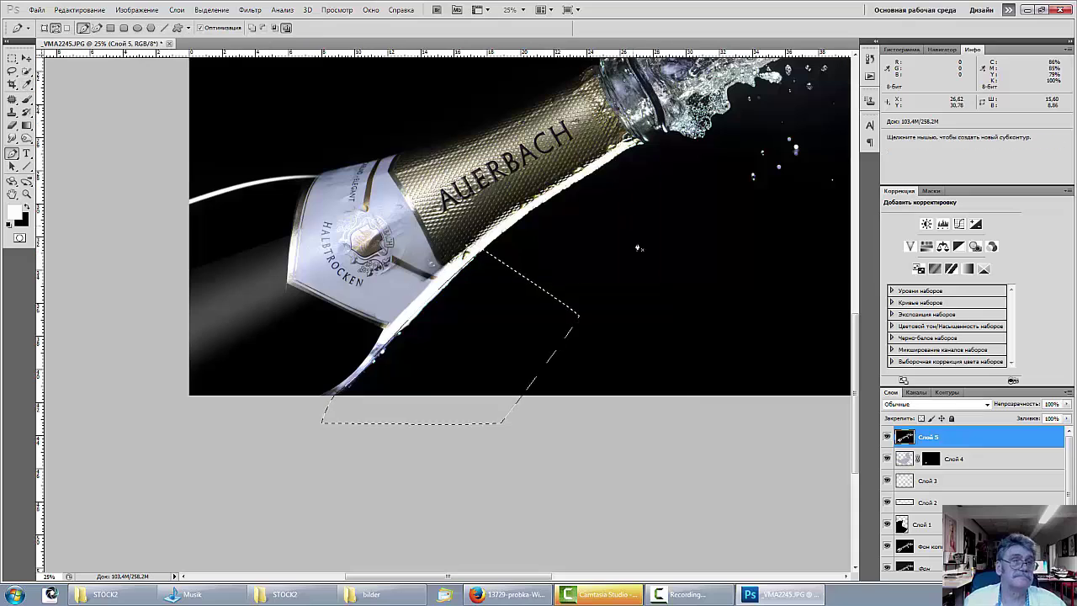
# Paint the sampled background black along the rim inside the selection with a 100% opacity brush, and clear the selection.
pyautogui.press('b')
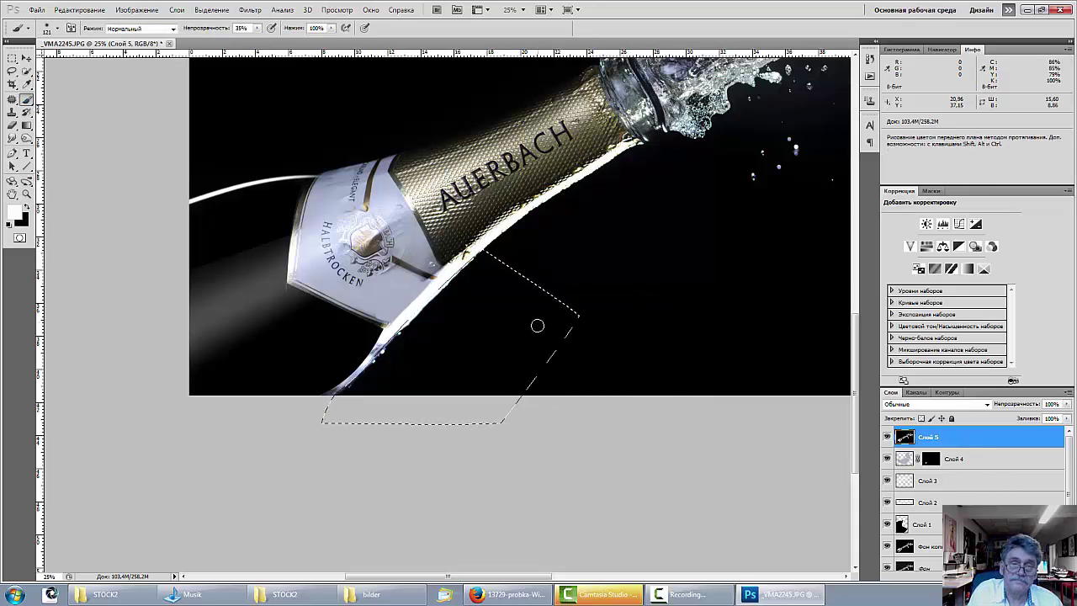
pyautogui.keyDown('alt'); pyautogui.click(524, 324); pyautogui.keyUp('alt')
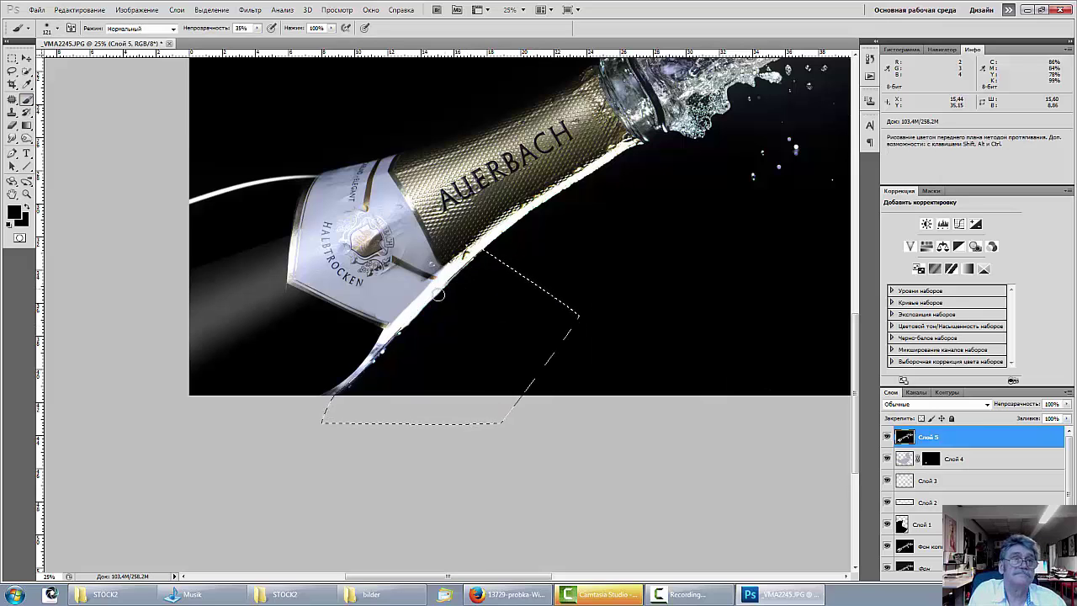
pyautogui.press('0')
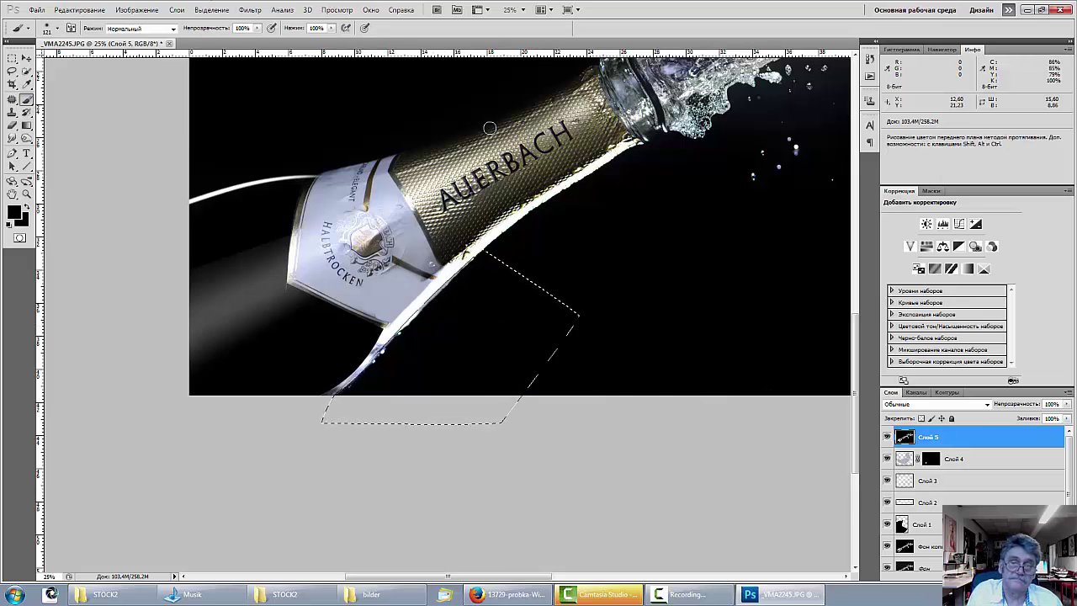
pyautogui.moveTo(469, 272)
pyautogui.mouseDown()
pyautogui.moveTo(426, 310)
pyautogui.moveTo(473, 265)
pyautogui.moveTo(395, 339)
pyautogui.mouseUp()
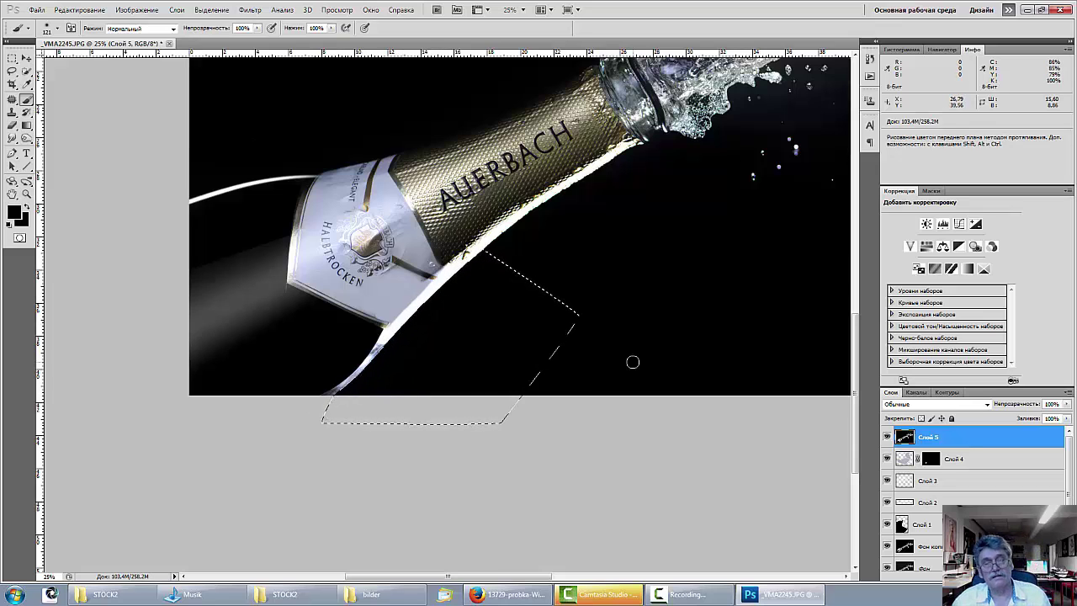
pyautogui.hotkey('ctrl', 'd')
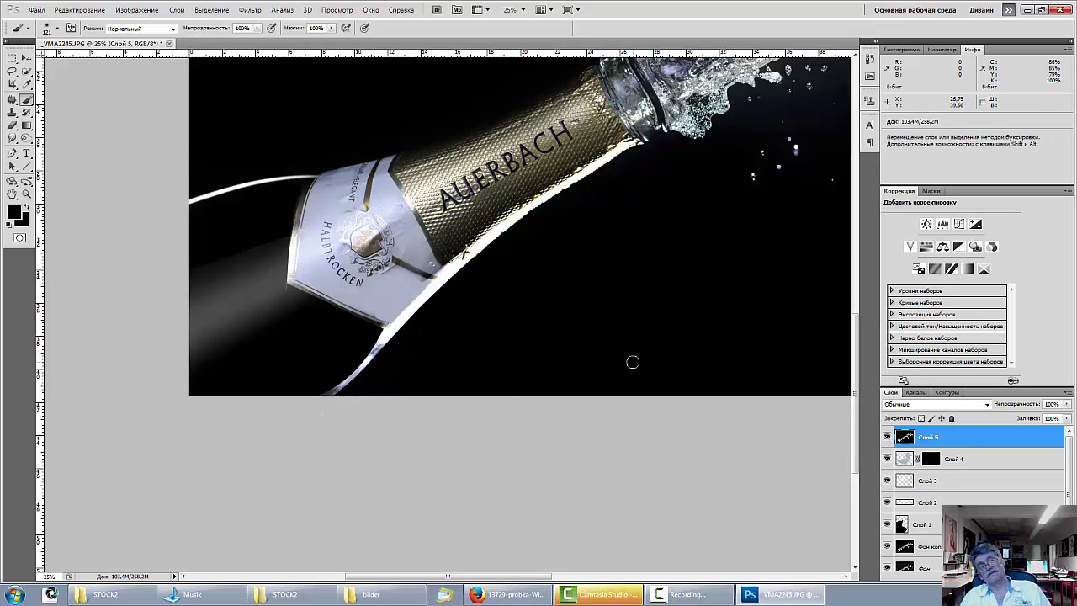
# Smooth the thin rim below the label's lower corner with the Smudge tool, using a 21 px brush.
pyautogui.hotkey('ctrl', '0')
pyautogui.hotkey('ctrl', '-')
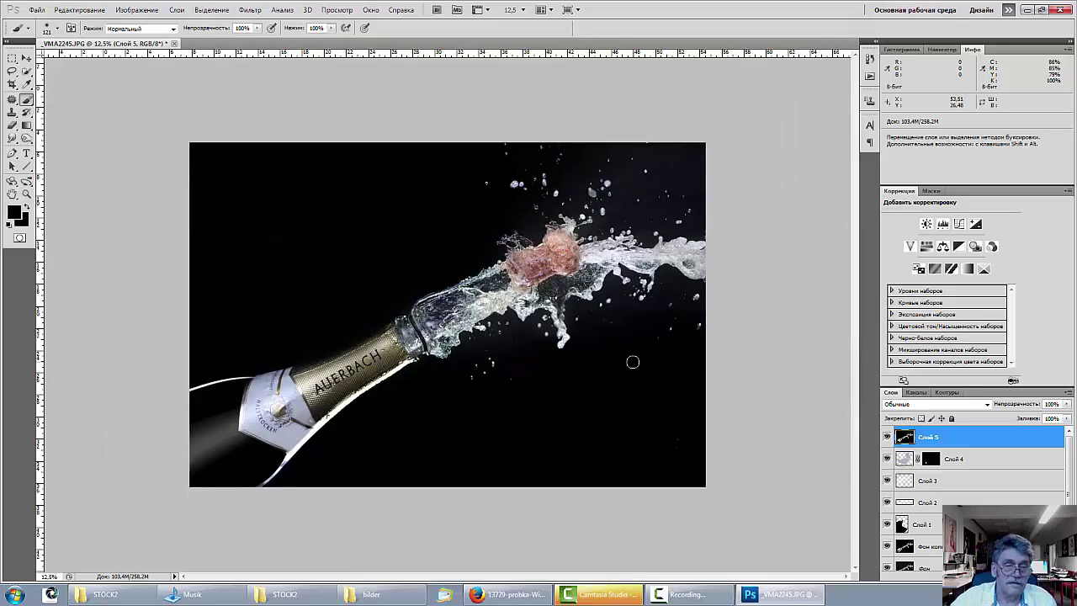
pyautogui.hotkey('ctrl', '+')
pyautogui.hotkey('ctrl', '+')
pyautogui.hotkey('ctrl', '+')
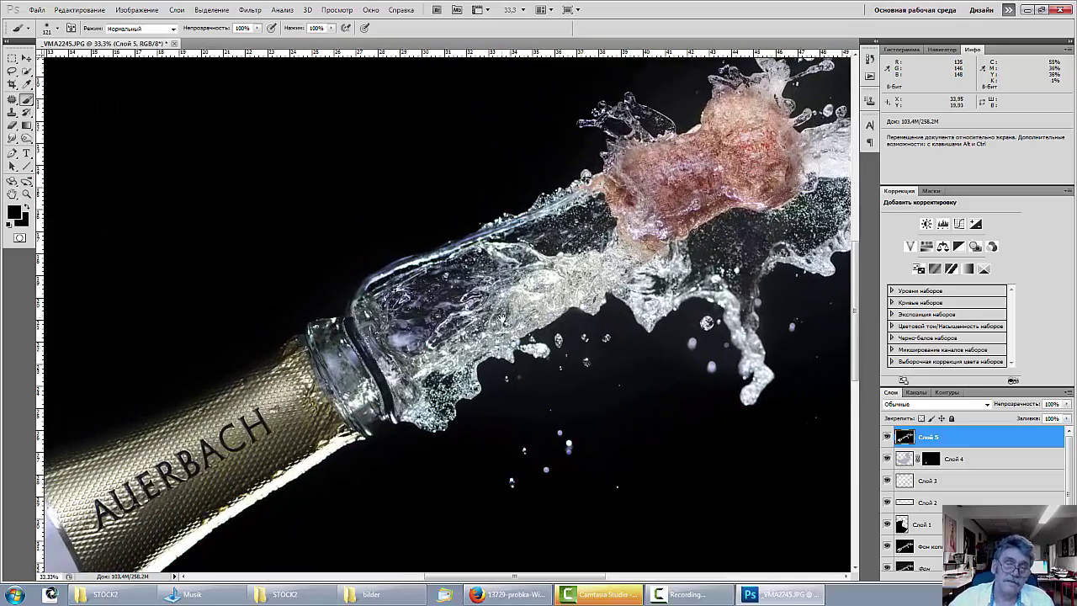
pyautogui.moveTo(502, 318); pyautogui.dragTo(806, 68)
pyautogui.moveTo(372, 419)
pyautogui.mouseDown()
pyautogui.moveTo(564, 250)
pyautogui.moveTo(497, 274)
pyautogui.mouseUp()
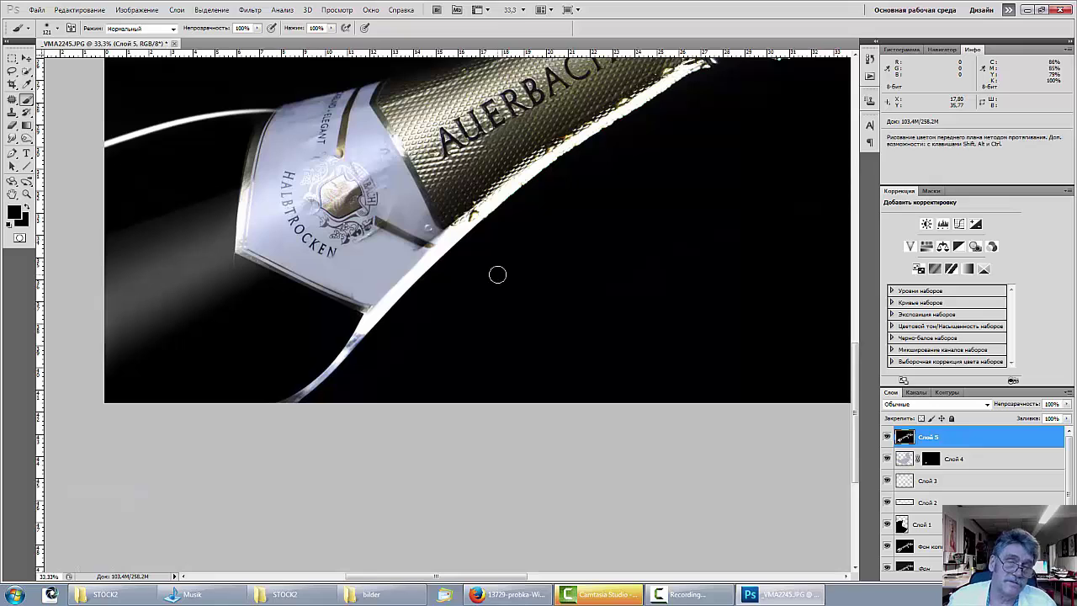
pyautogui.click(13, 137)
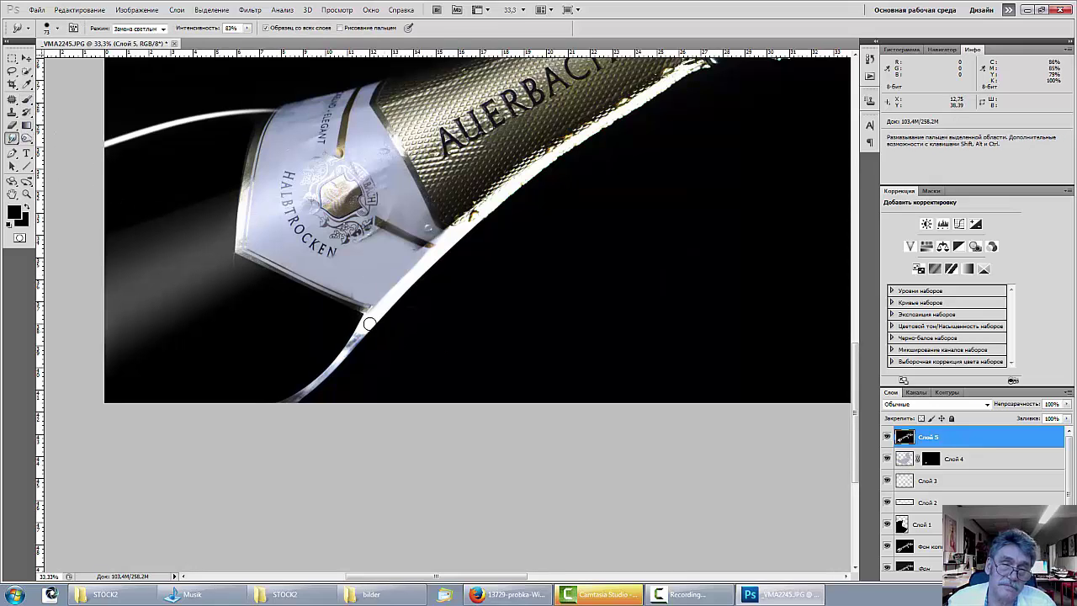
pyautogui.rightClick(388, 316)
pyautogui.moveTo(443, 340); pyautogui.dragTo(420, 340)
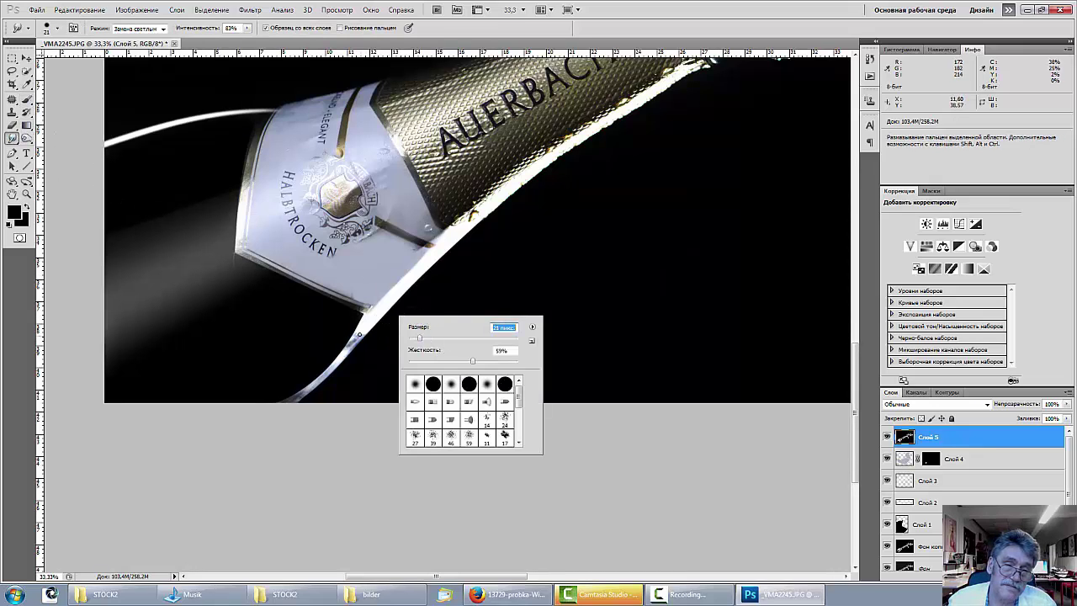
pyautogui.press('Return')
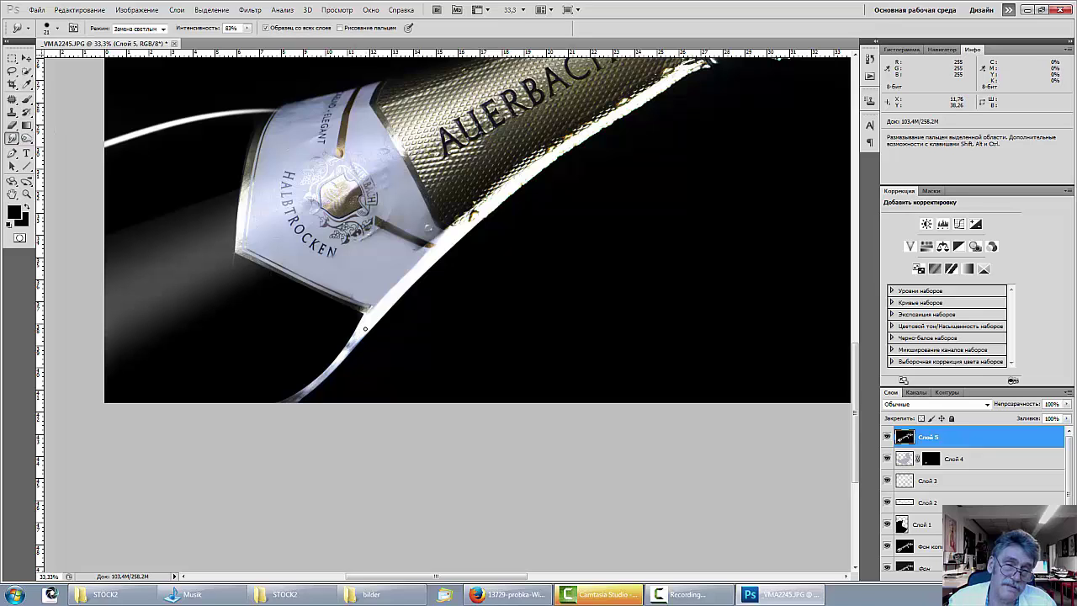
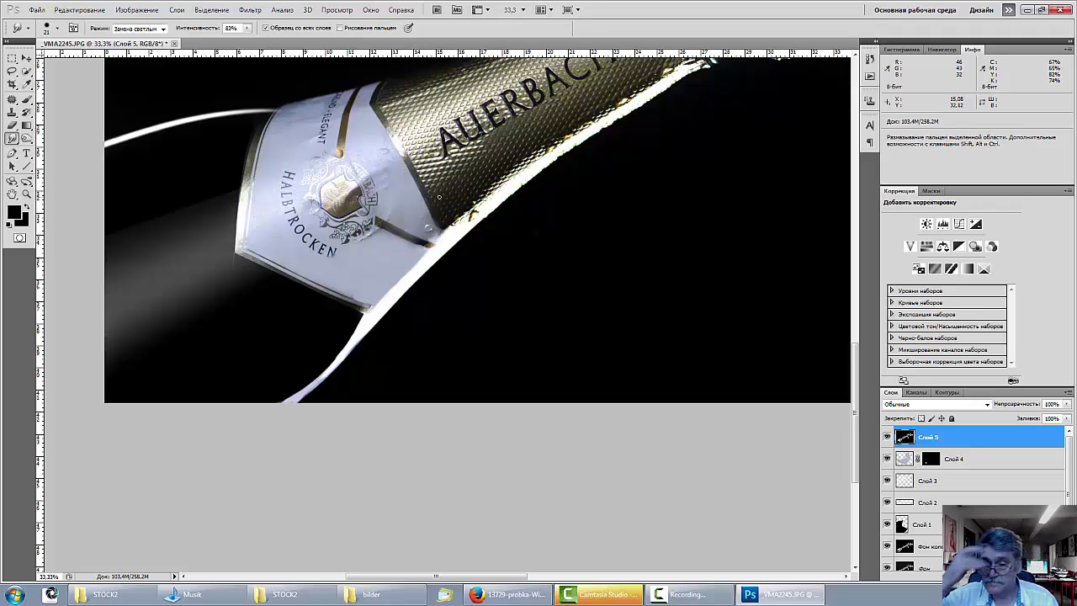
# Draw an open Pen path along the gold foil's upper edge from the glass neck to the label, curving it to follow the foil.
pyautogui.moveTo(438, 197); pyautogui.dragTo(410, 375)
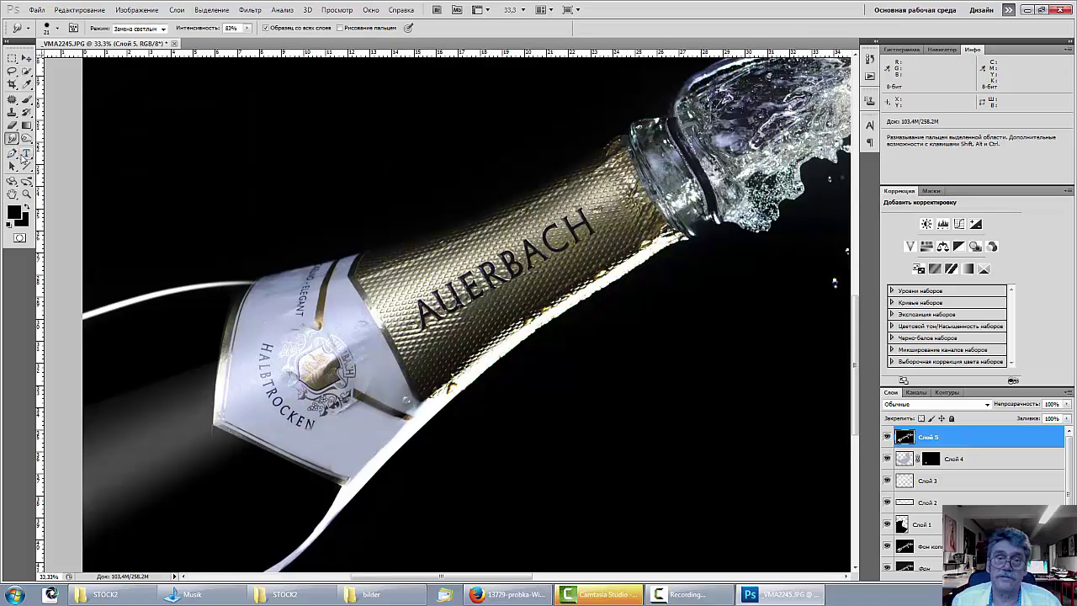
pyautogui.click(12, 154)
pyautogui.click(628, 130)
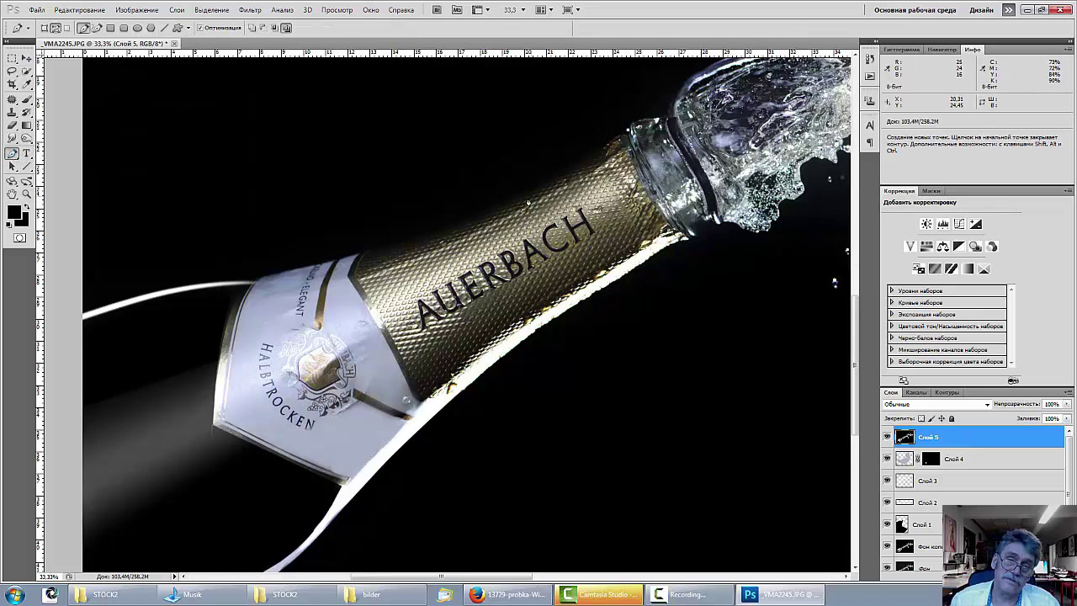
pyautogui.moveTo(518, 201); pyautogui.dragTo(471, 228)
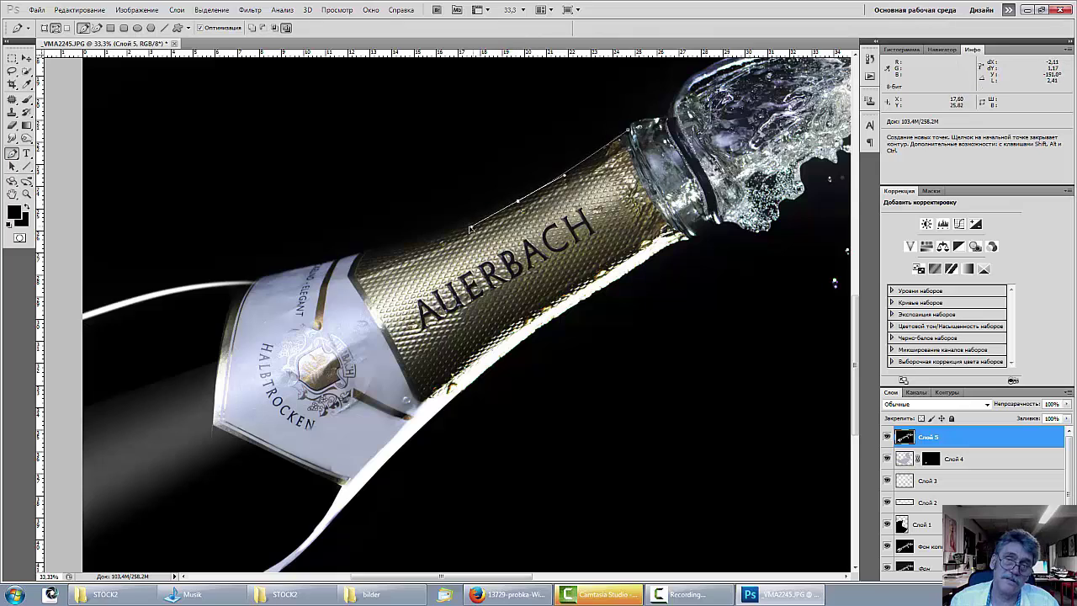
pyautogui.click(365, 254)
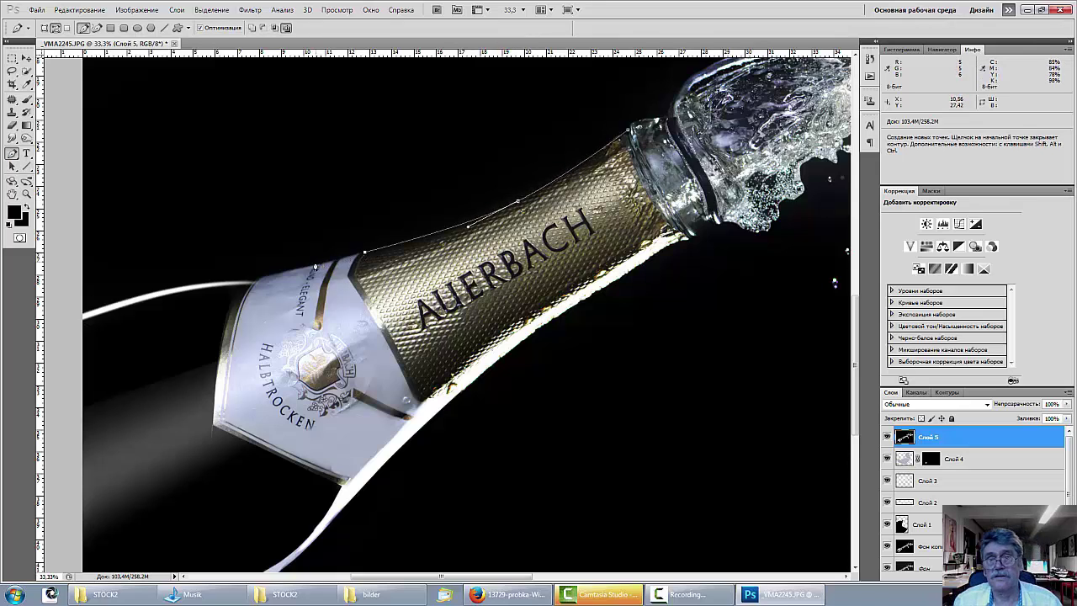
pyautogui.click(310, 266)
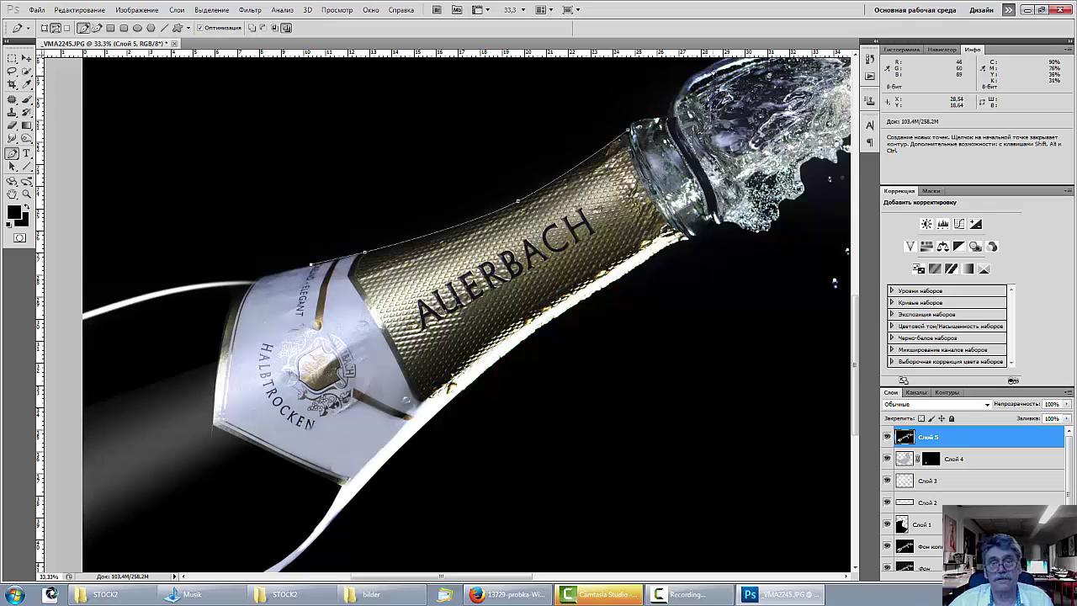
pyautogui.click(501, 195)
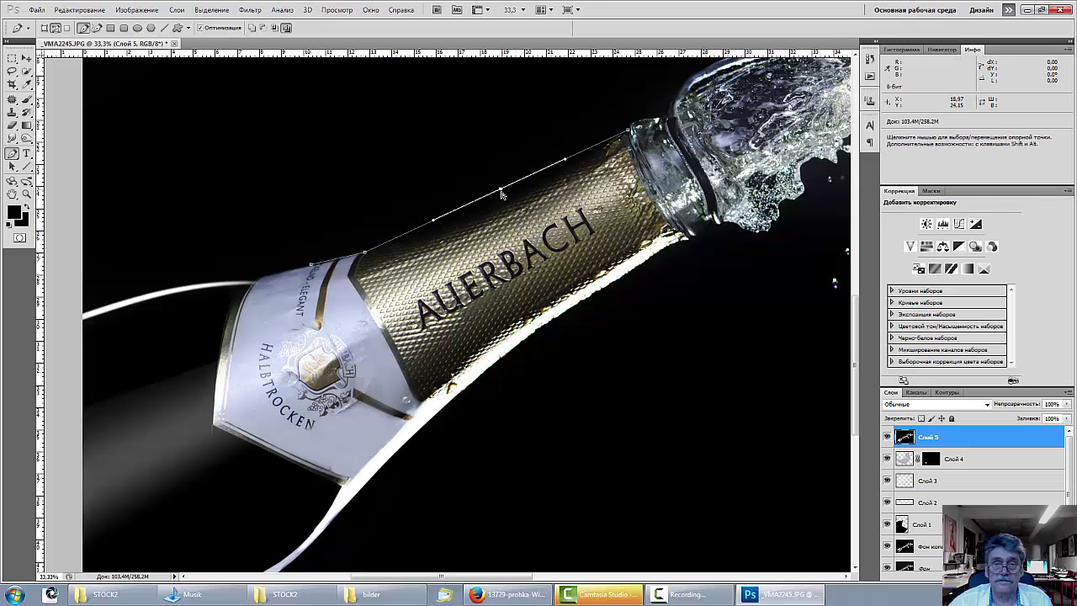
pyautogui.moveTo(501, 195); pyautogui.dragTo(511, 207)
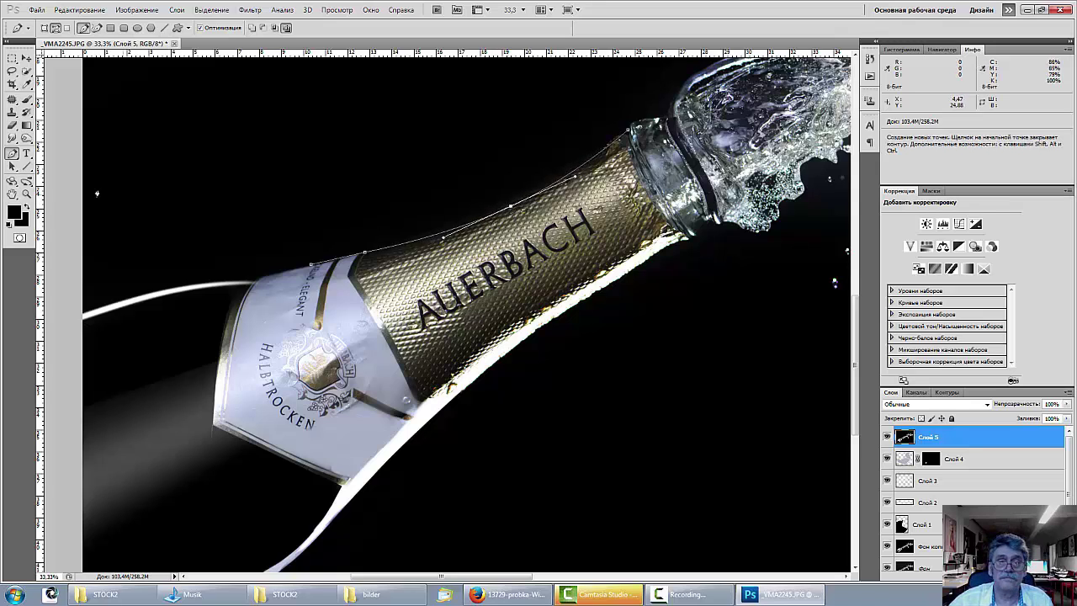
# Set up a 20 px brush with 0% hardness, add a new empty layer, and make white the foreground color.
pyautogui.click(28, 101)
pyautogui.rightClick(401, 144)
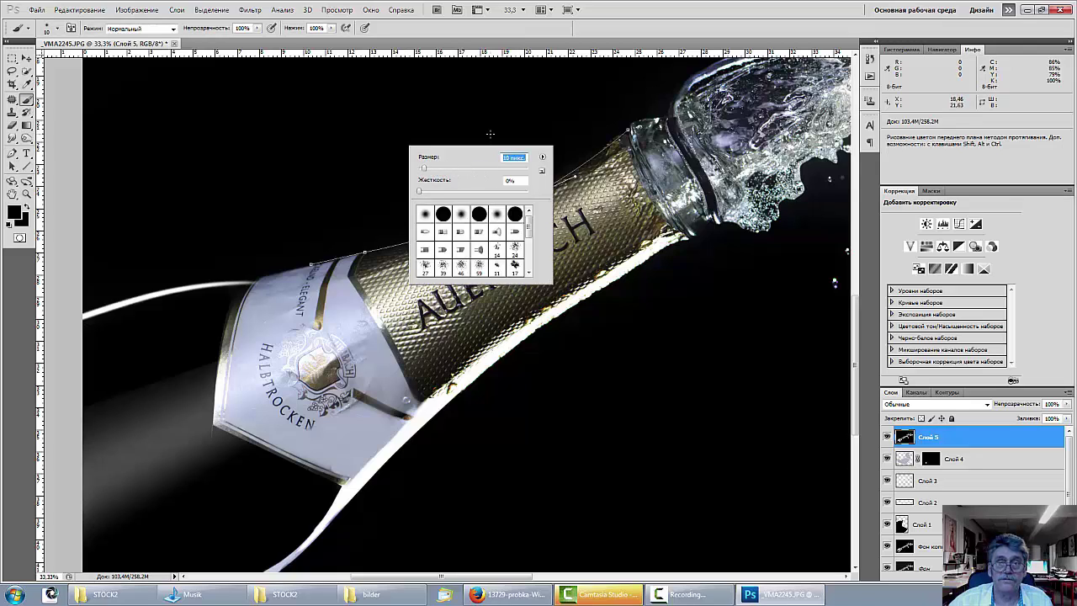
pyautogui.moveTo(425, 171); pyautogui.dragTo(428, 173)
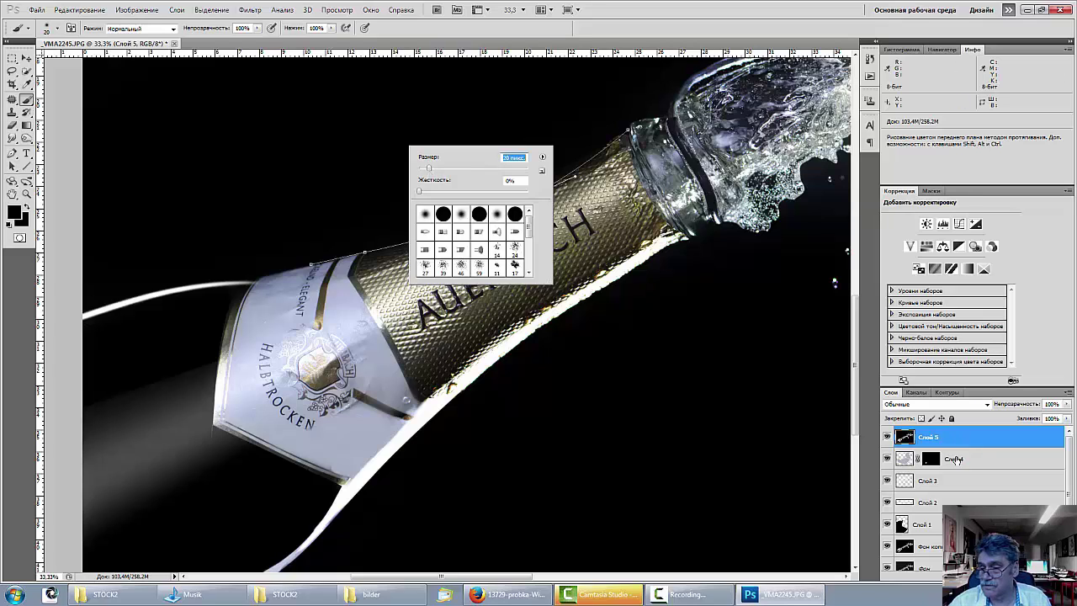
pyautogui.click(963, 444)
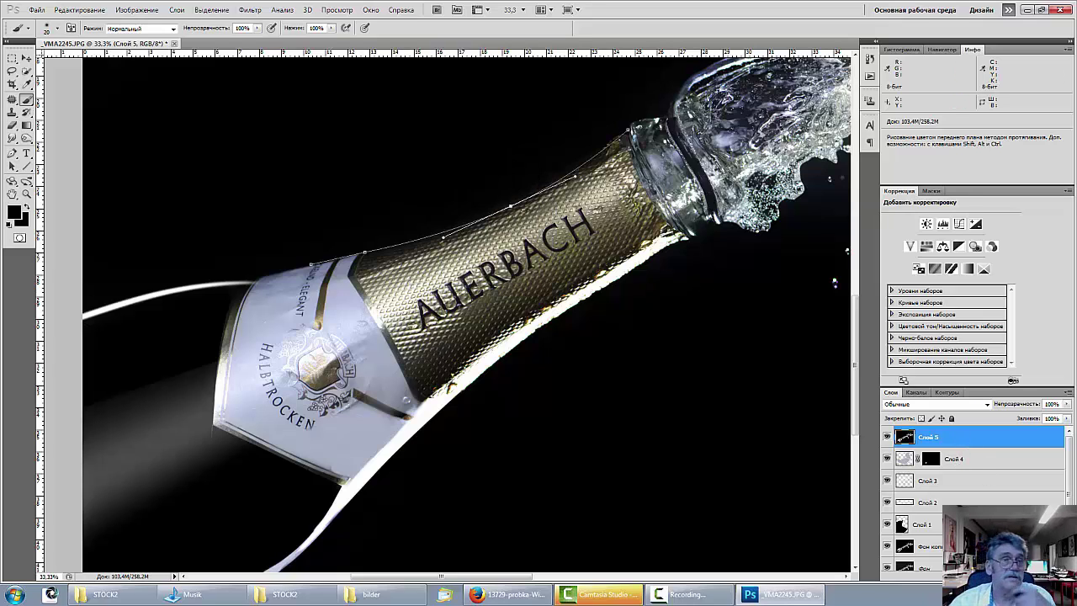
pyautogui.hotkey('ctrl', 'shift', 'alt', 'n')
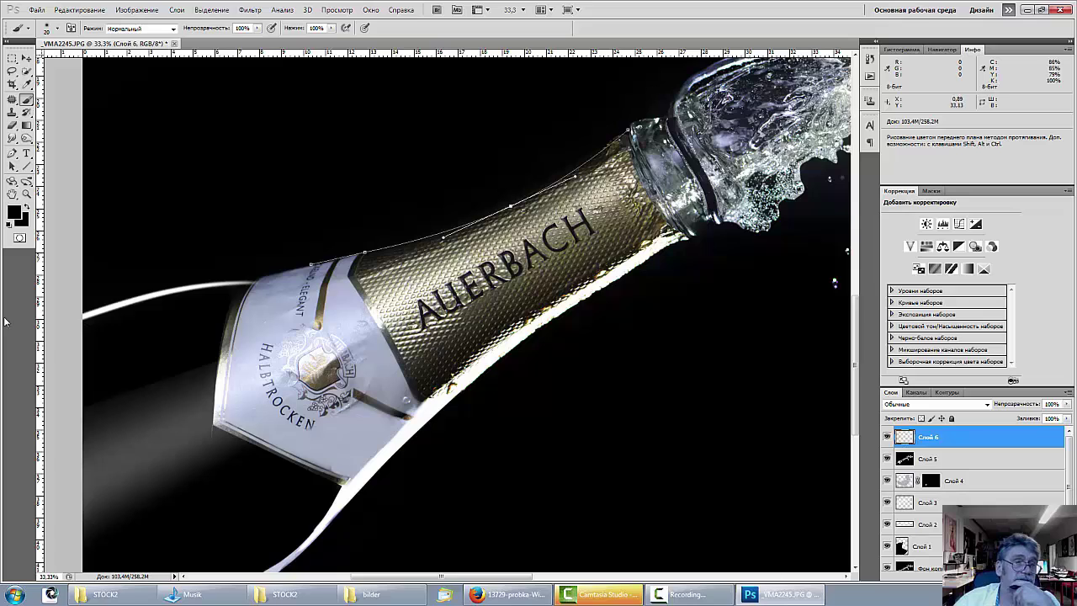
pyautogui.click(26, 208)
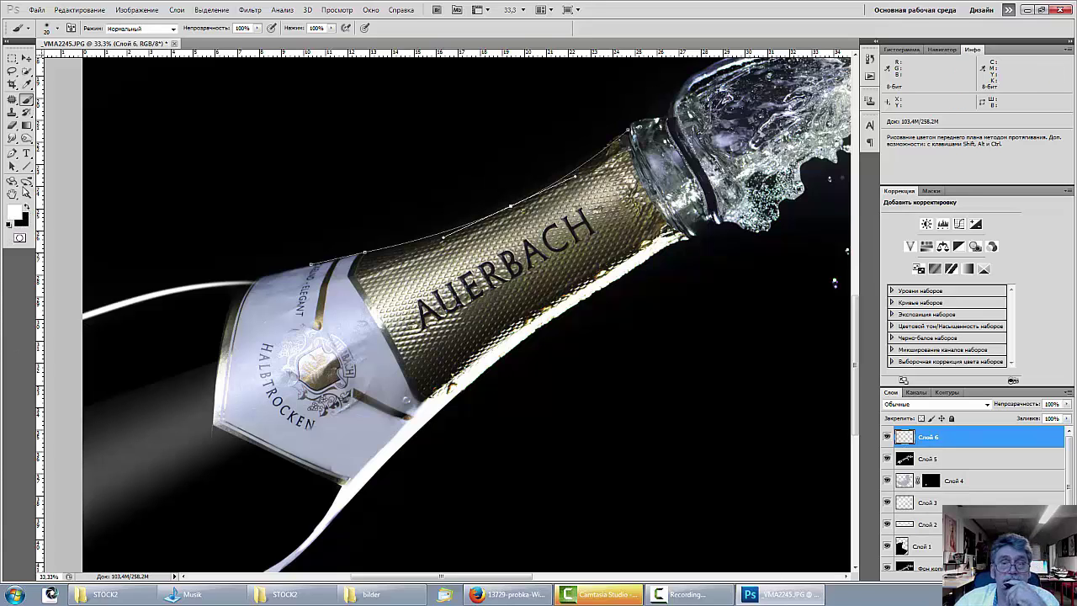
# Stroke the foil-edge path with the Brush using simulated pressure, and deselect the work path.
pyautogui.click(11, 155)
pyautogui.rightClick(415, 205)
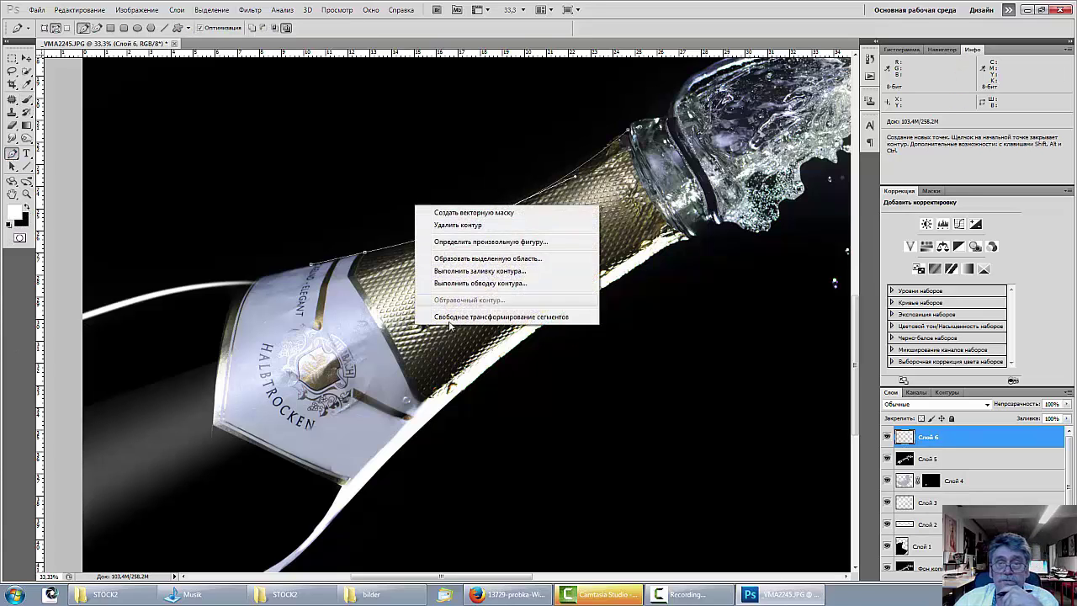
pyautogui.click(458, 287)
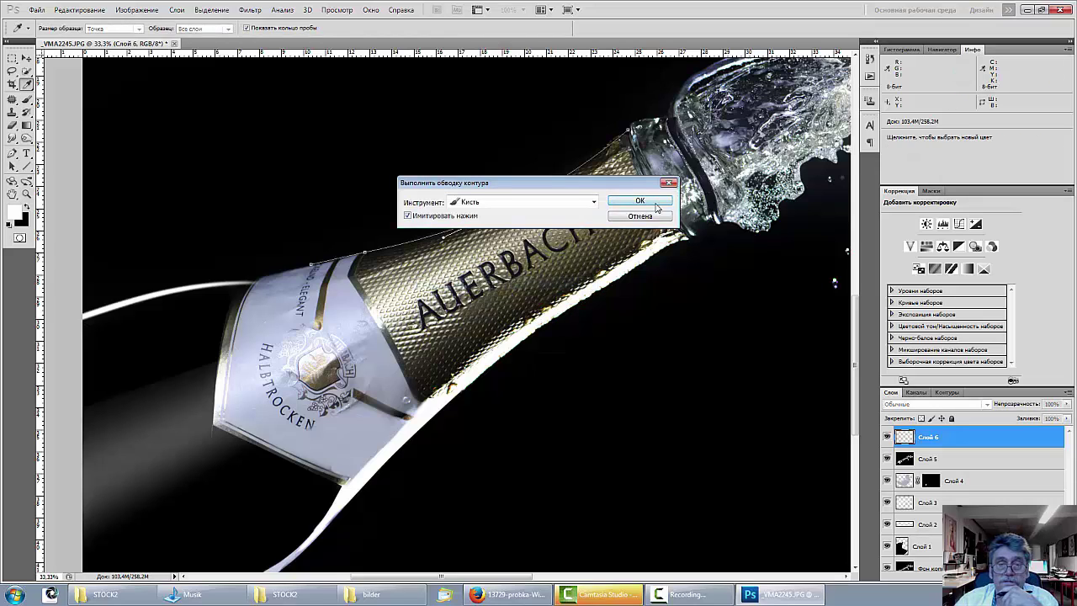
pyautogui.click(655, 205)
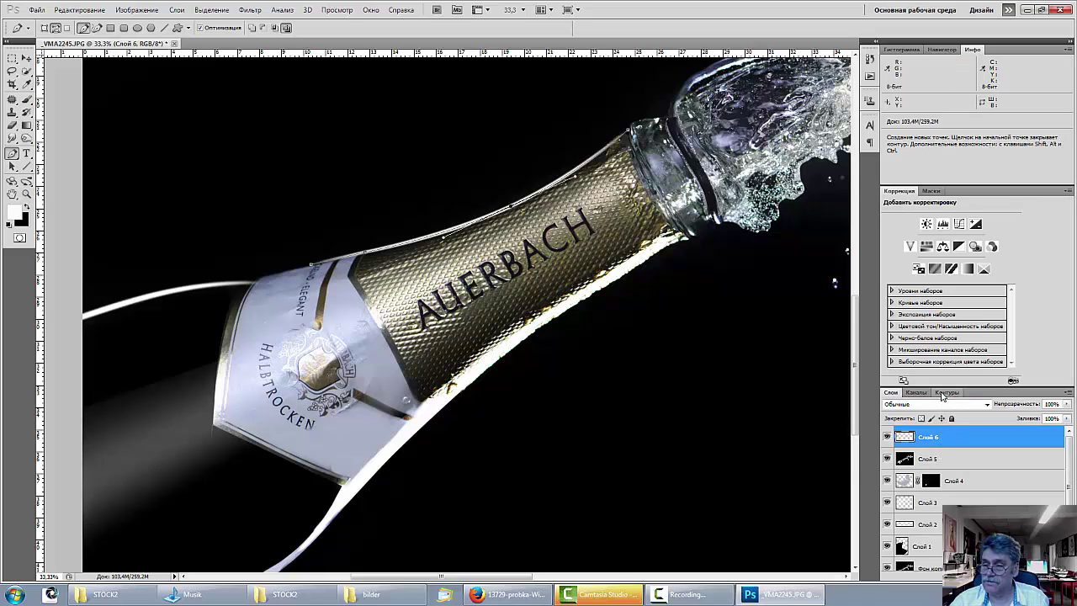
pyautogui.click(947, 392)
pyautogui.click(967, 460)
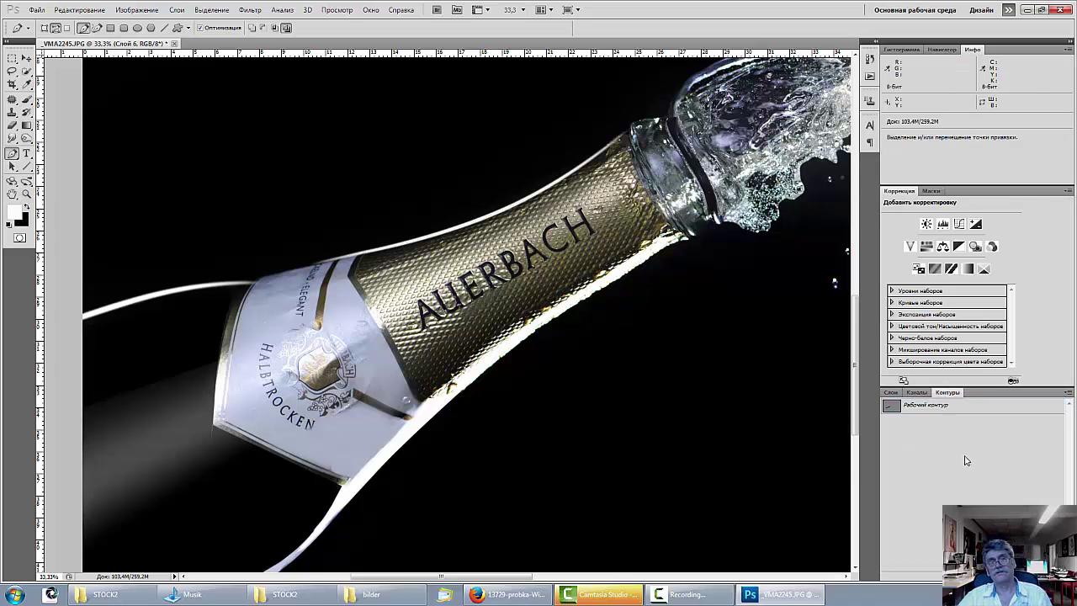
# Examine the white highlight along the foil's upper edge in the whole image and close up.
pyautogui.hotkey('ctrl', '-')
pyautogui.hotkey('ctrl', '-')
pyautogui.hotkey('ctrl', '-')
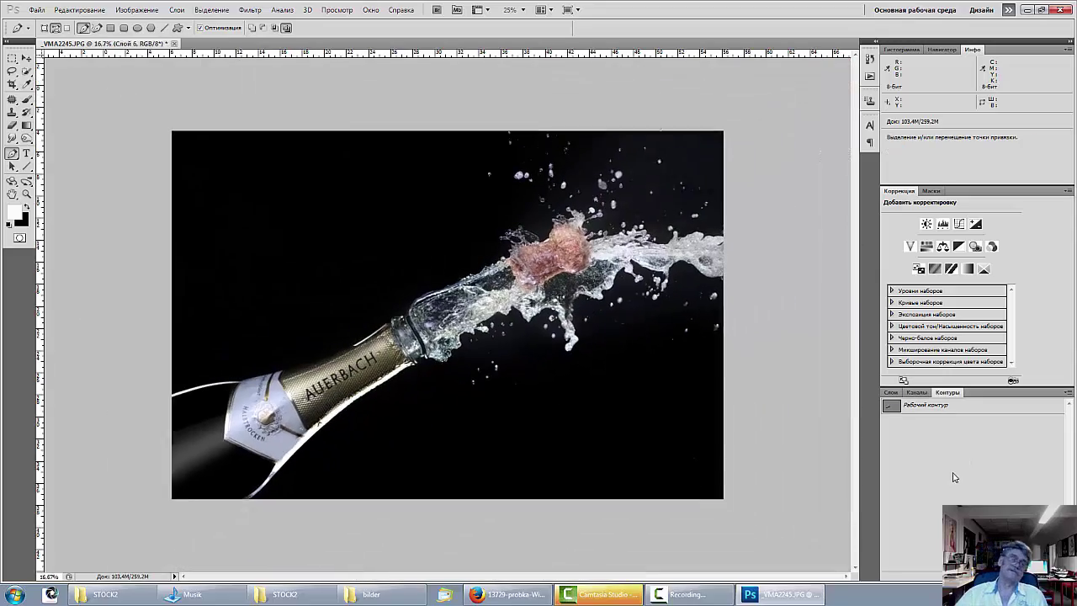
pyautogui.hotkey('ctrl', '+')
pyautogui.hotkey('ctrl', '+')
pyautogui.hotkey('ctrl', '+')
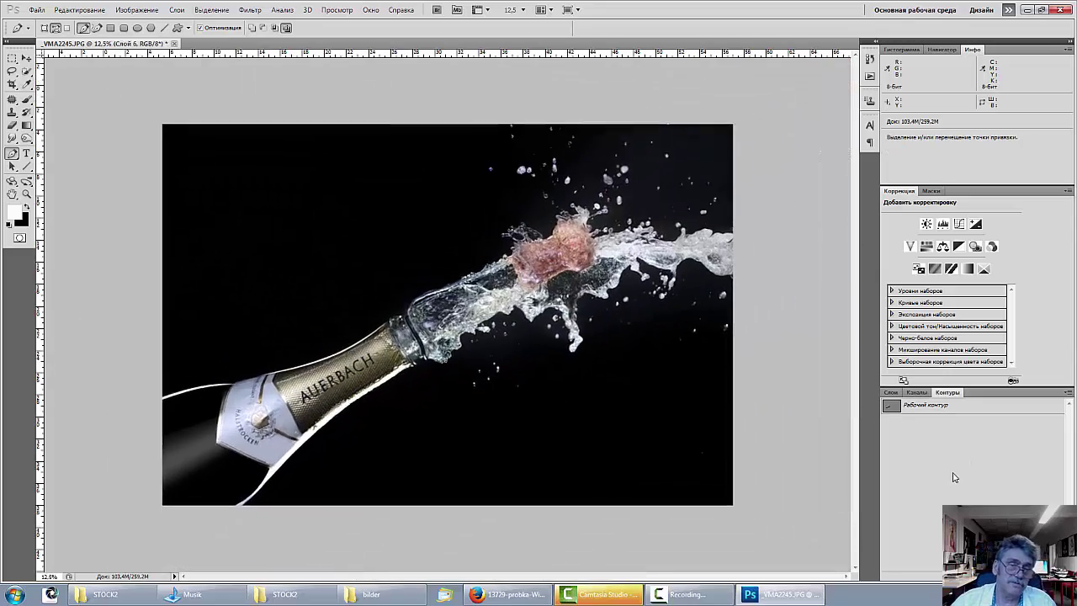
pyautogui.moveTo(440, 477); pyautogui.dragTo(661, 345)
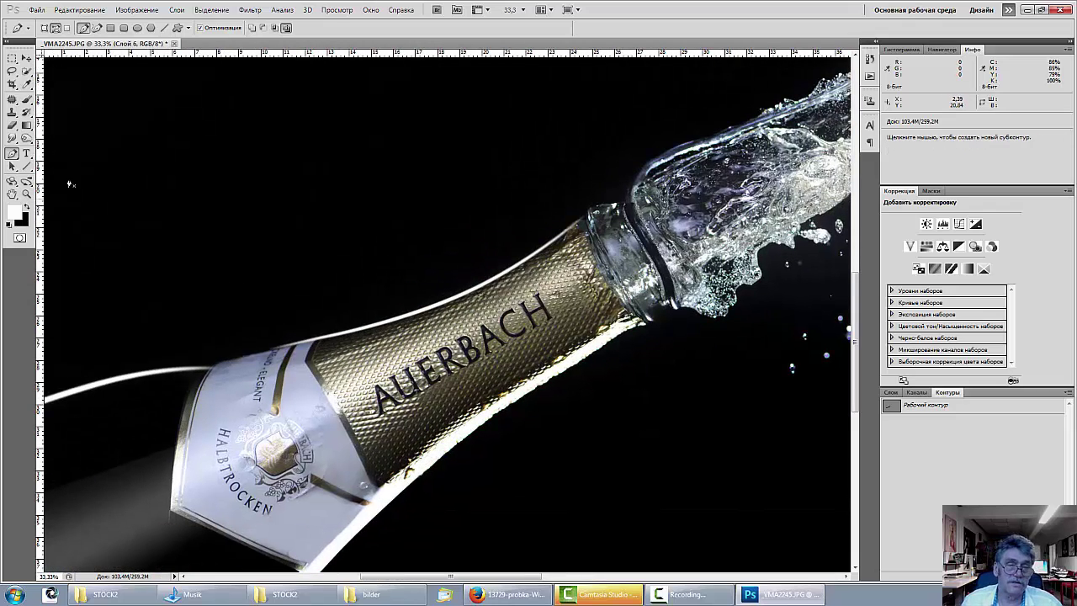
# Set the Eraser to a soft 114 px brush with 0% hardness.
pyautogui.click(12, 125)
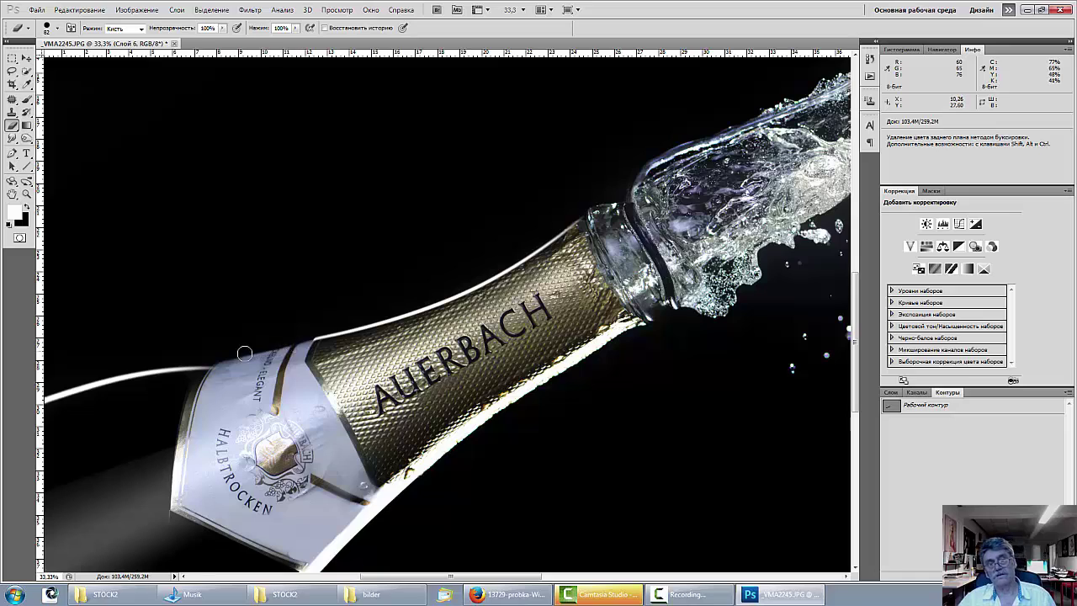
pyautogui.hotkey('ctrl', '-')
pyautogui.hotkey('ctrl', '-')
pyautogui.hotkey('ctrl', '-')
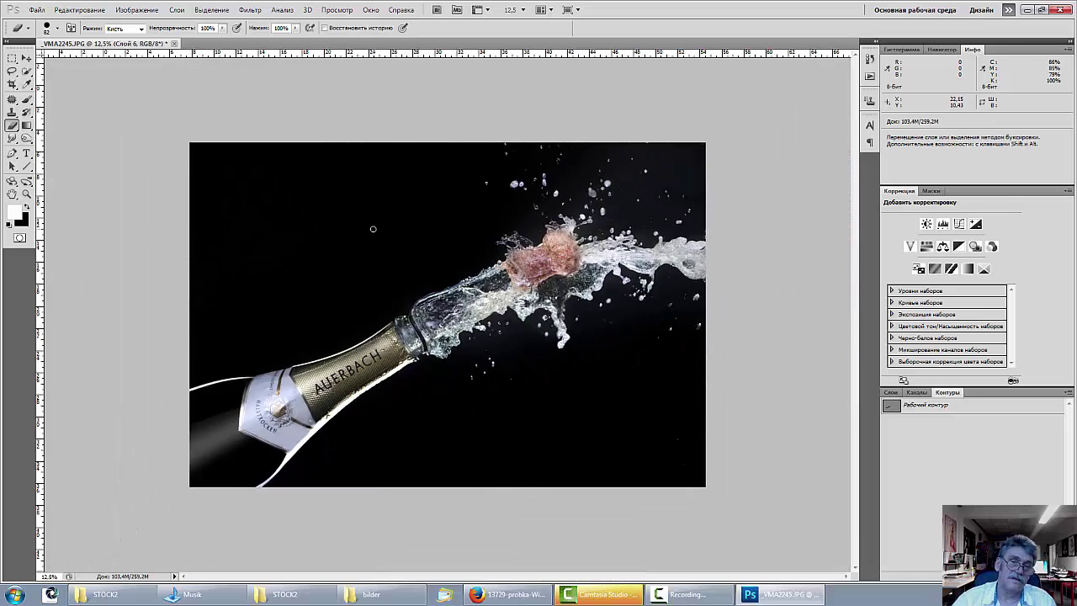
pyautogui.hotkey('ctrl', '+')
pyautogui.hotkey('ctrl', '+')
pyautogui.hotkey('ctrl', '+')
pyautogui.hotkey('ctrl', '+')
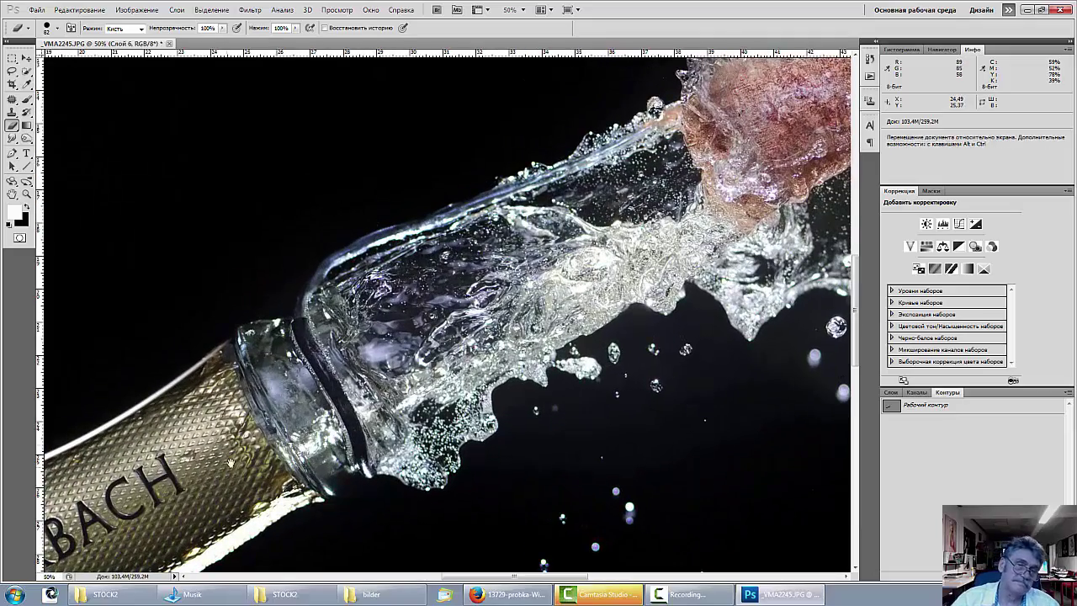
pyautogui.moveTo(230, 462); pyautogui.dragTo(555, 301)
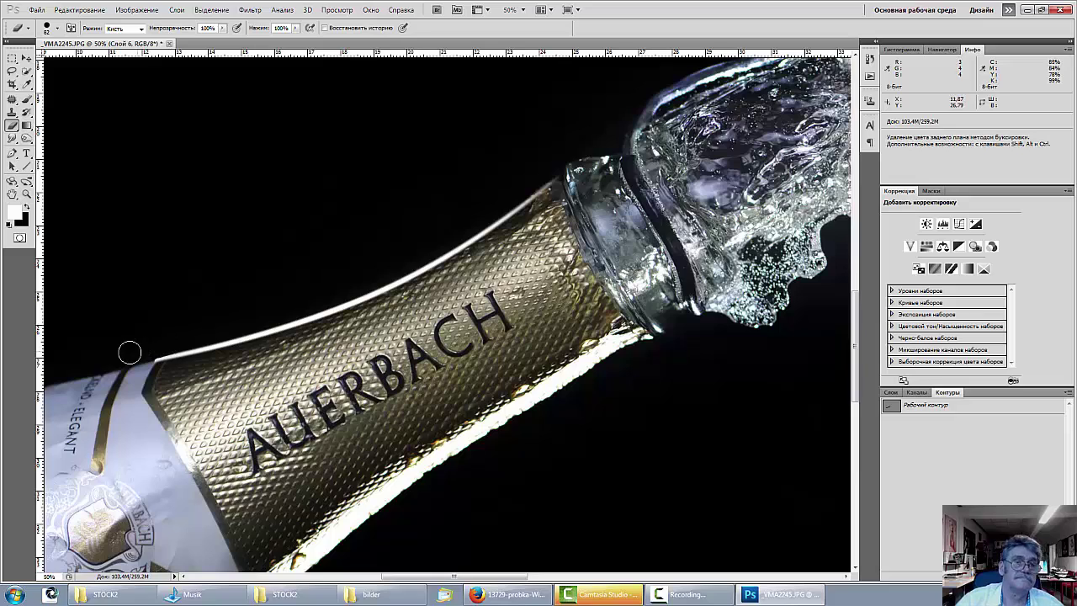
pyautogui.rightClick(285, 223)
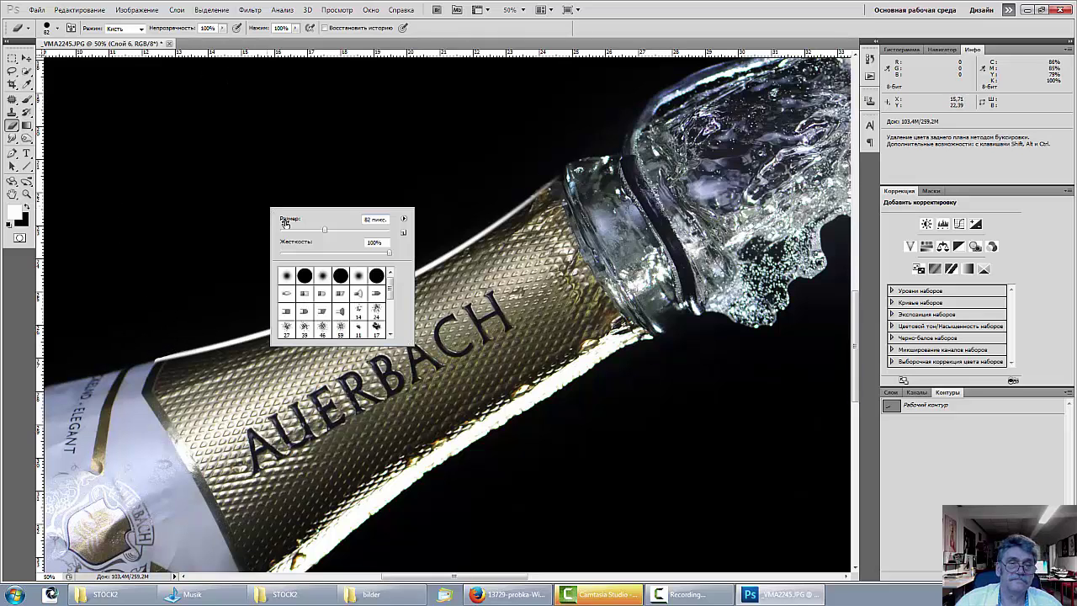
pyautogui.moveTo(324, 230); pyautogui.dragTo(333, 231)
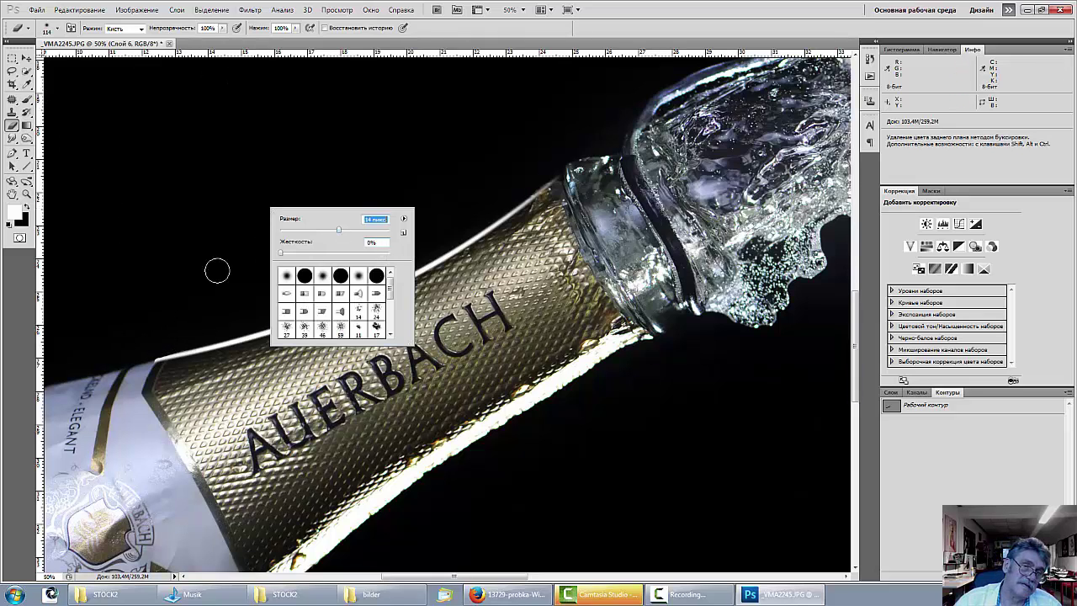
pyautogui.press('Return')
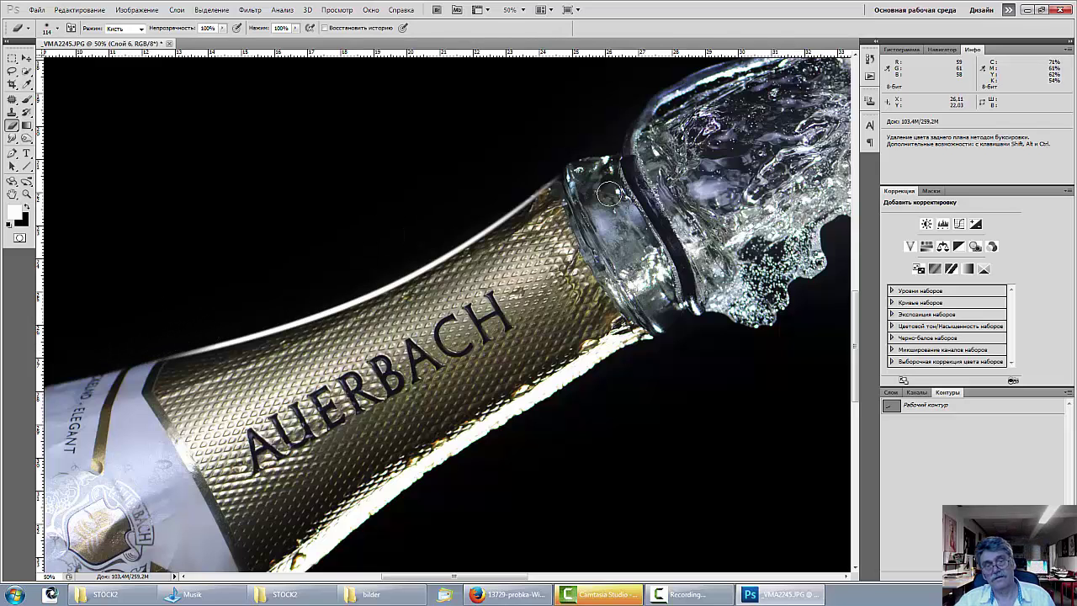
# Stamp all visible layers into a new merged layer above the white highlight layer.
pyautogui.hotkey('ctrl', '-')
pyautogui.scroll(-3, 607, 192)
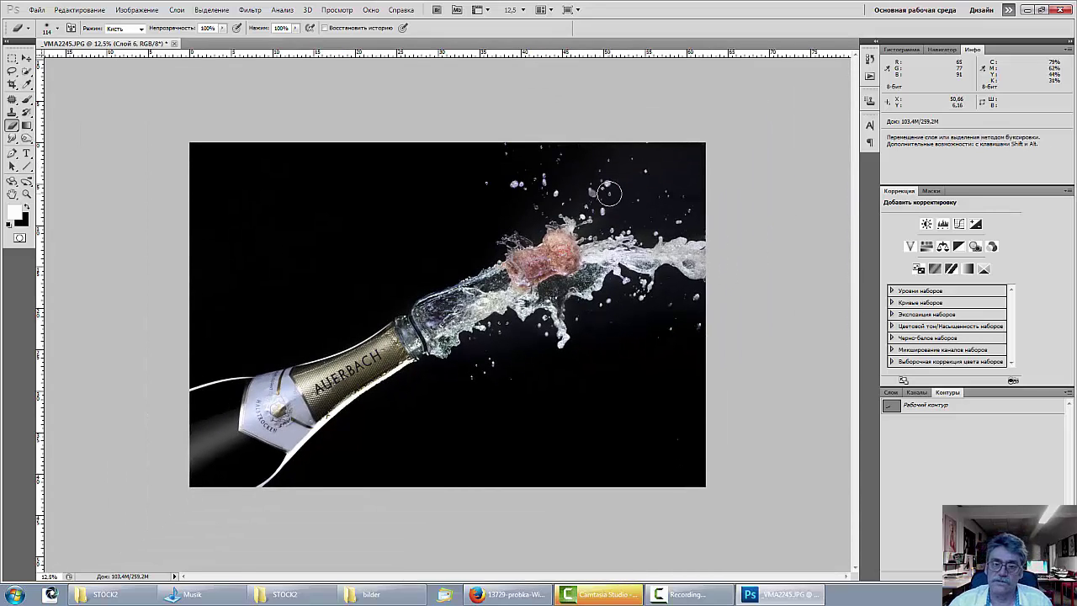
pyautogui.scroll(2, 458, 315)
pyautogui.moveTo(563, 278); pyautogui.dragTo(459, 311)
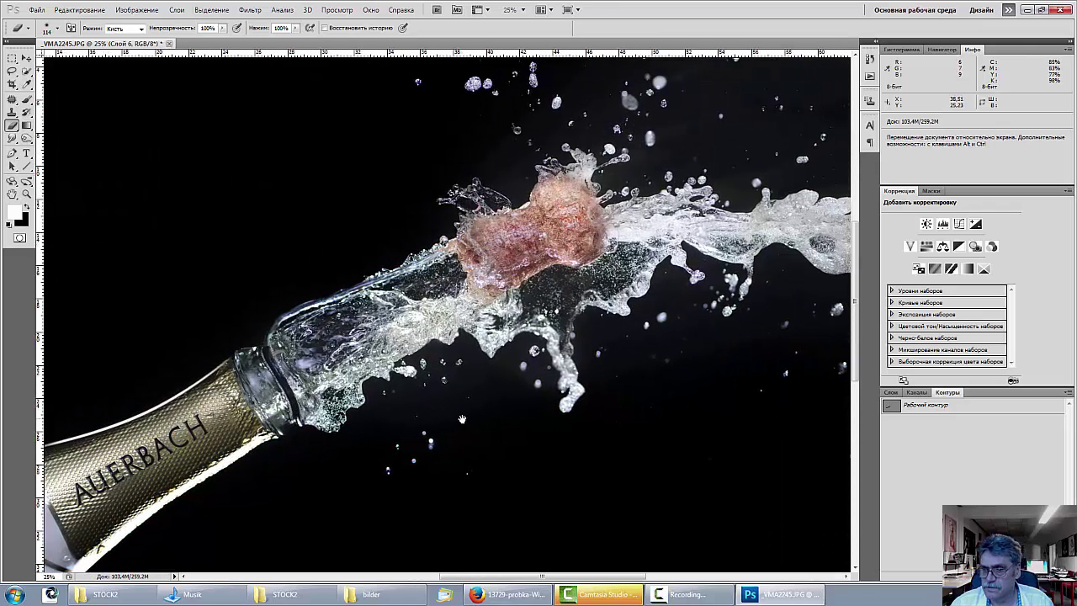
pyautogui.click(890, 393)
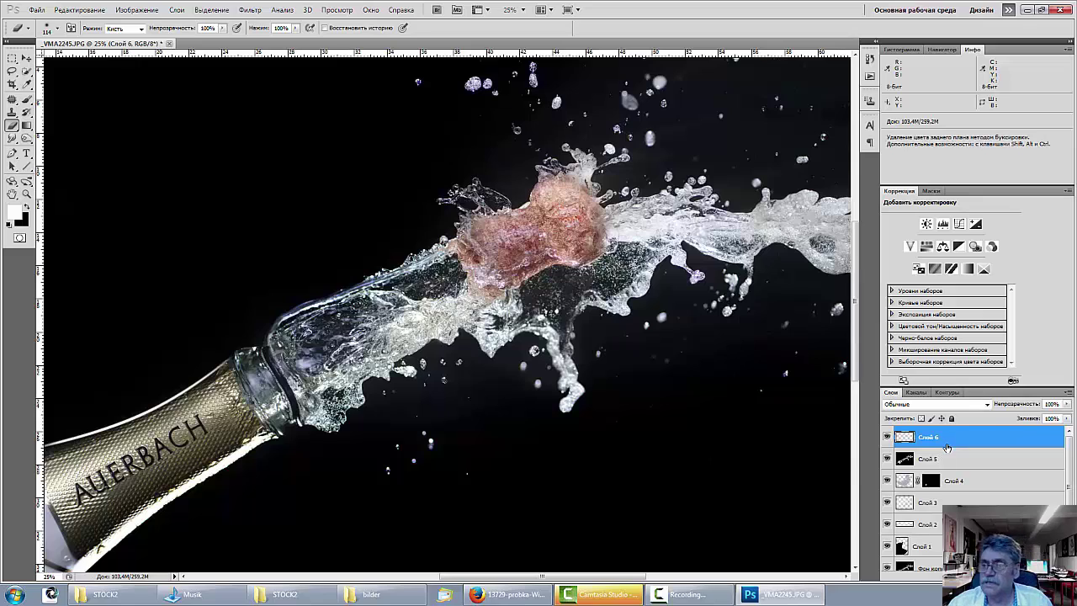
pyautogui.hotkey('ctrl', 'shift', 'alt', 'e')
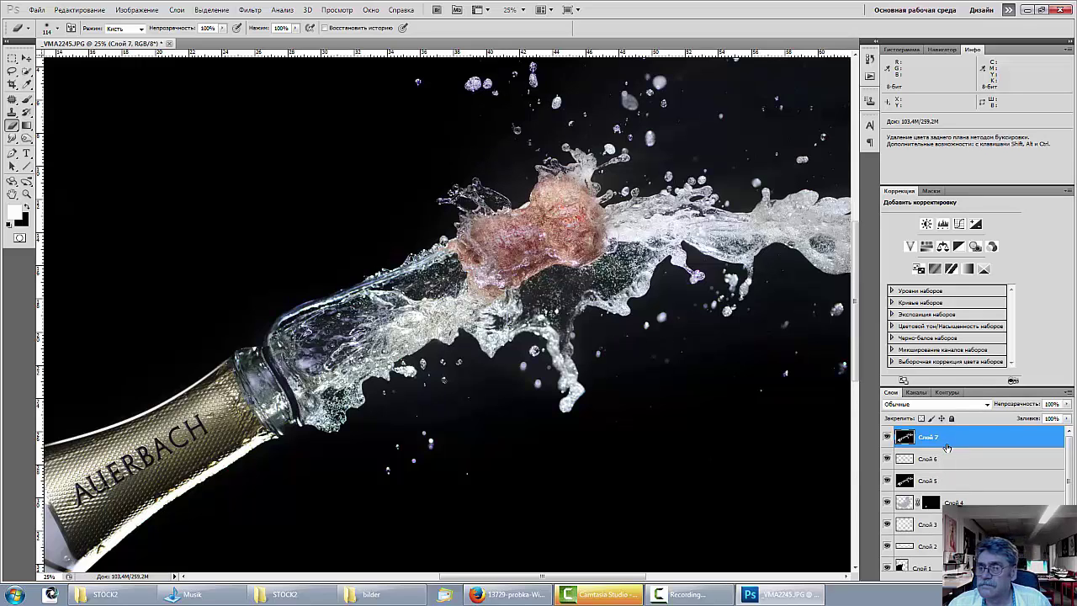
# Add a Color Balance adjustment clipped to the merged layer, with Yellow–Blue at -32 for midtones and -17 for highlights.
pyautogui.click(943, 247)
pyautogui.moveTo(939, 324); pyautogui.dragTo(919, 324)
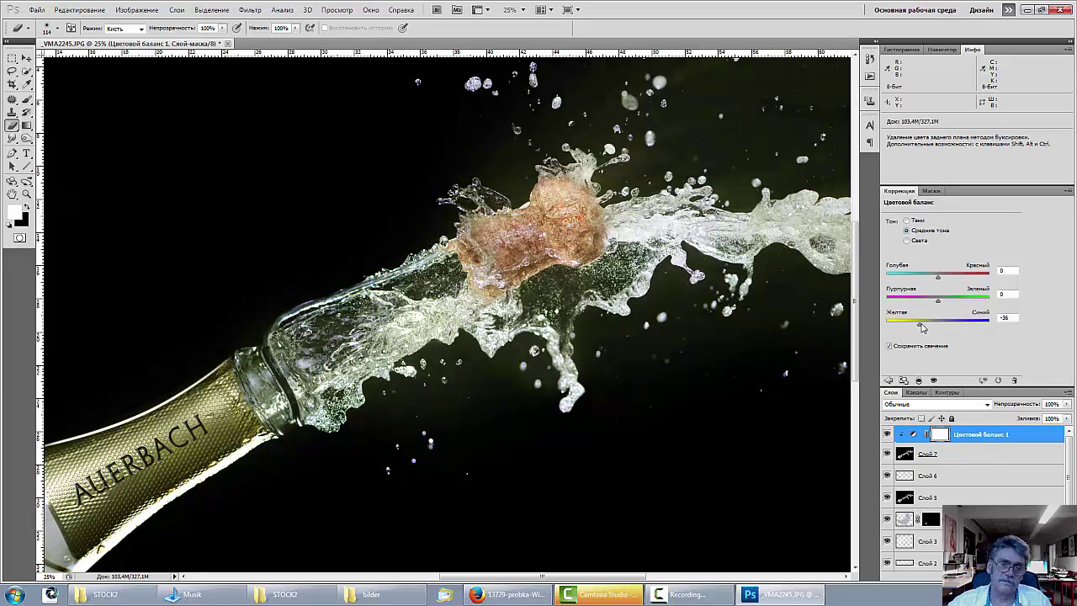
pyautogui.hotkey('ctrl', '-')
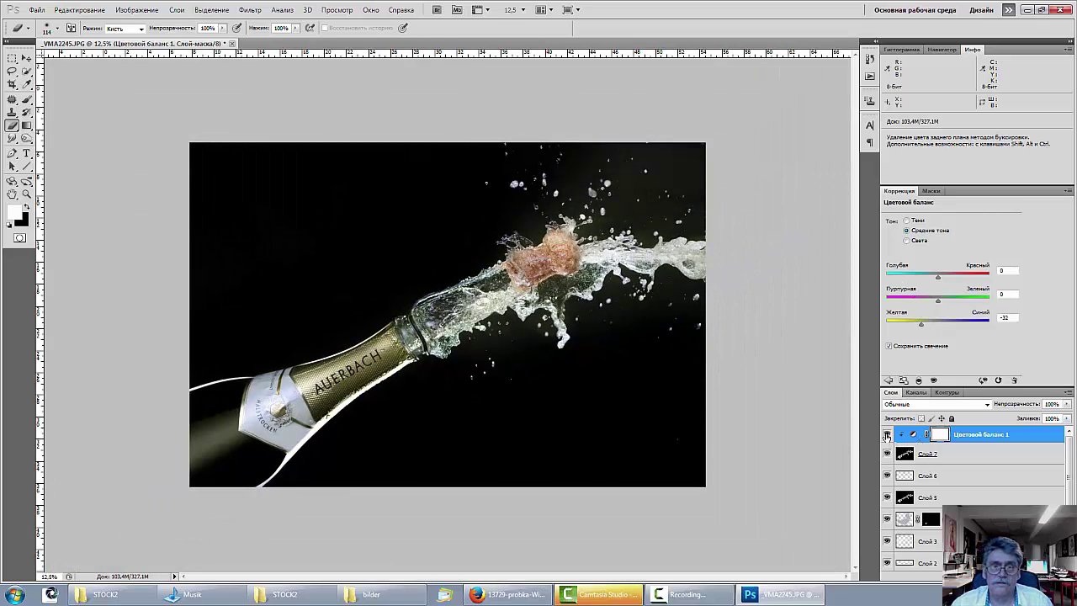
pyautogui.click(887, 434)
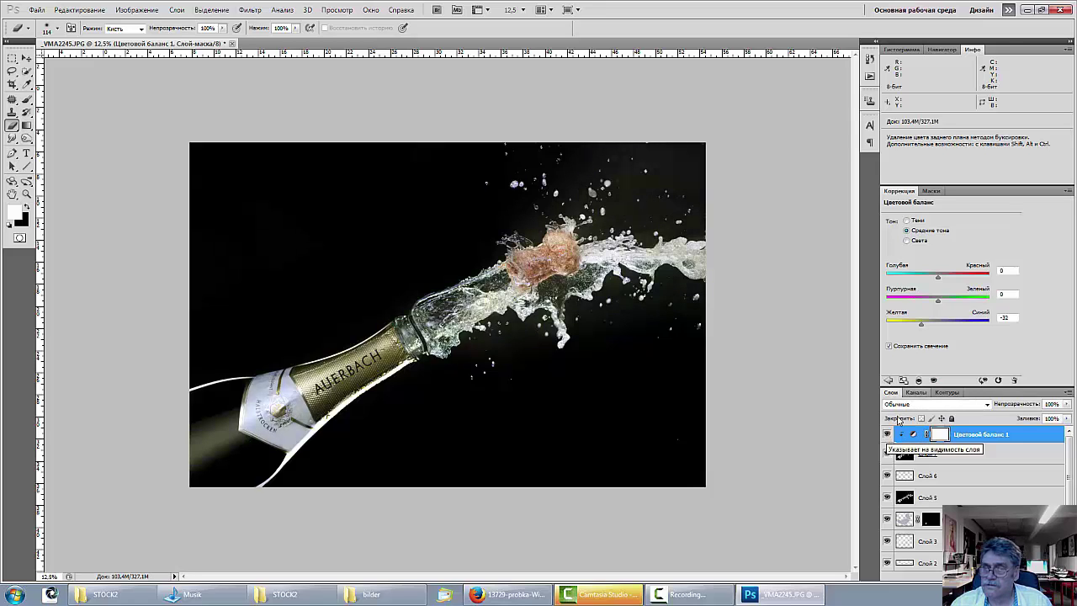
pyautogui.click(907, 242)
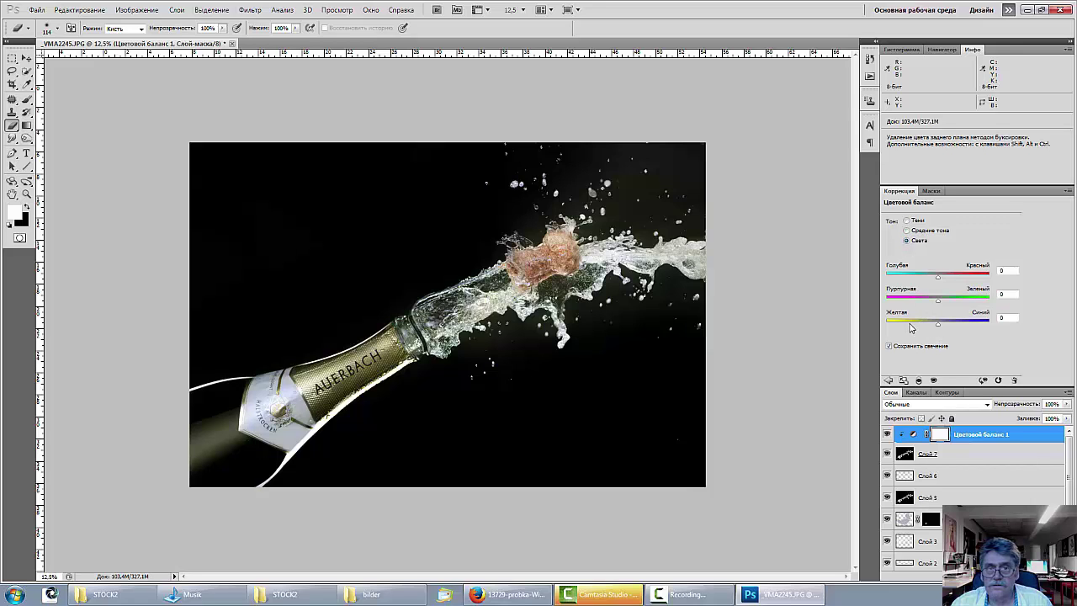
pyautogui.moveTo(939, 329); pyautogui.dragTo(923, 326)
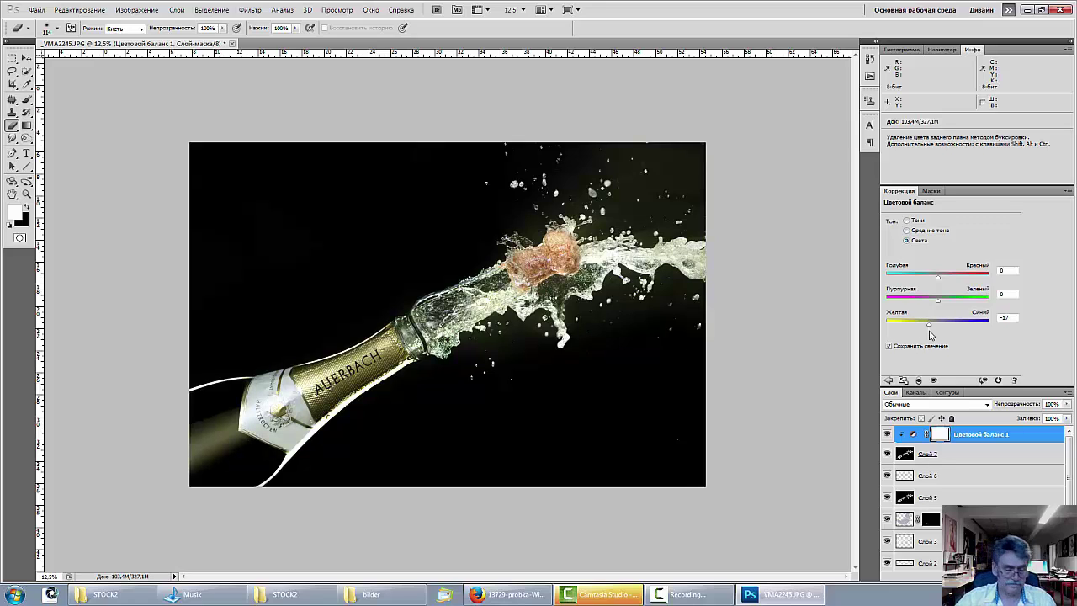
# Stamp all visible layers into a new merged layer above the Color Balance adjustment and compare the image with the pre-correction merged layer.
pyautogui.click(963, 438)
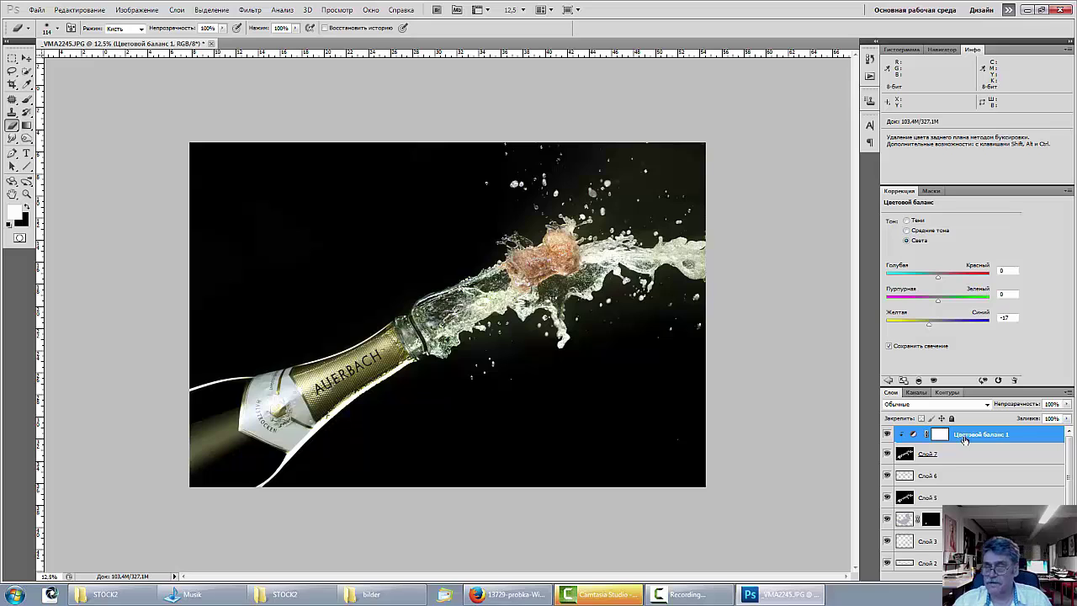
pyautogui.hotkey('ctrl', 'shift', 'alt', 'e')
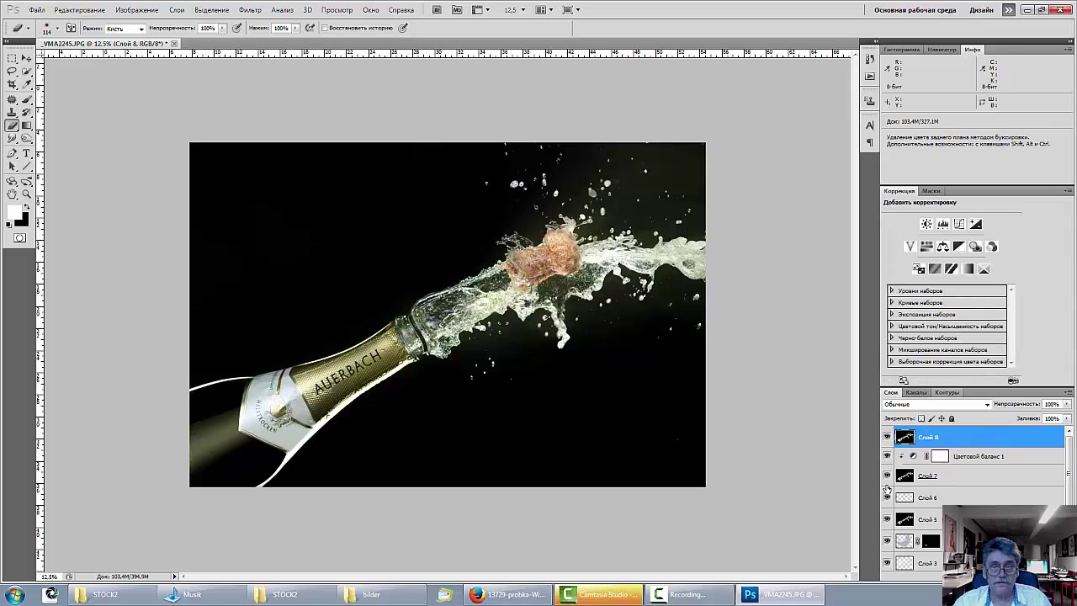
pyautogui.keyDown('alt'); pyautogui.click(887, 476); pyautogui.keyUp('alt')
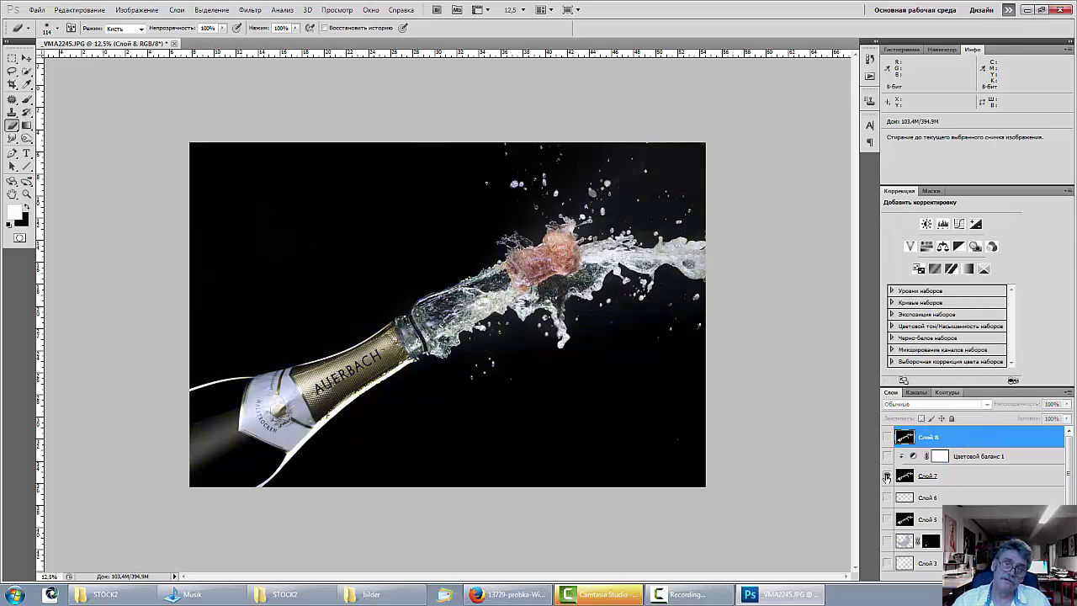
pyautogui.keyDown('alt'); pyautogui.click(887, 476); pyautogui.keyUp('alt')
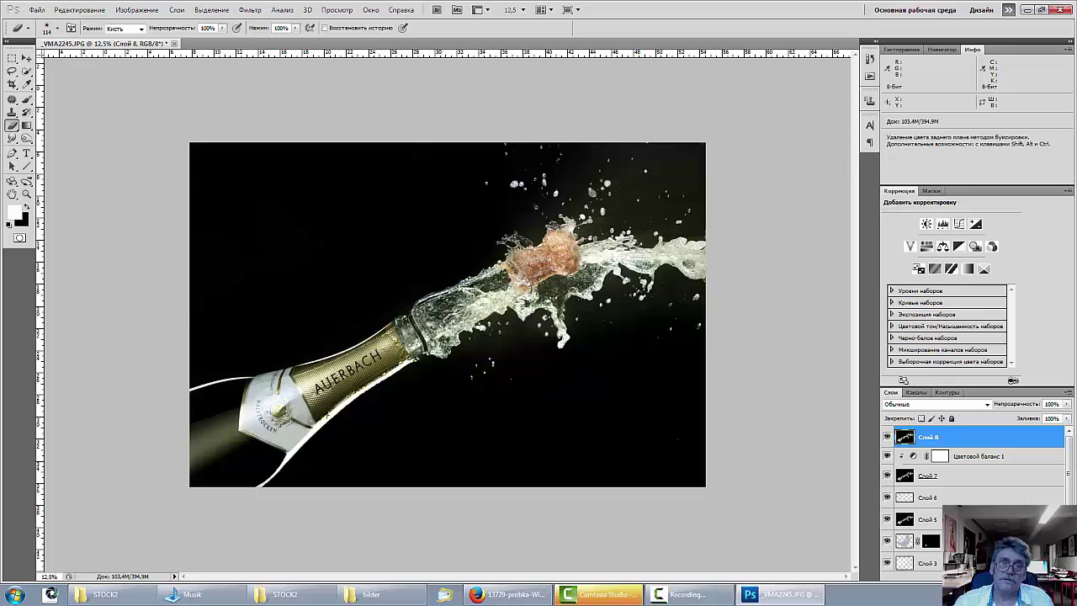
# Add an empty layer above the merged layer and set the Clone Stamp brush size to 80 px.
pyautogui.hotkey('ctrl', '+')
pyautogui.hotkey('ctrl', '+')
pyautogui.hotkey('ctrl', '+')
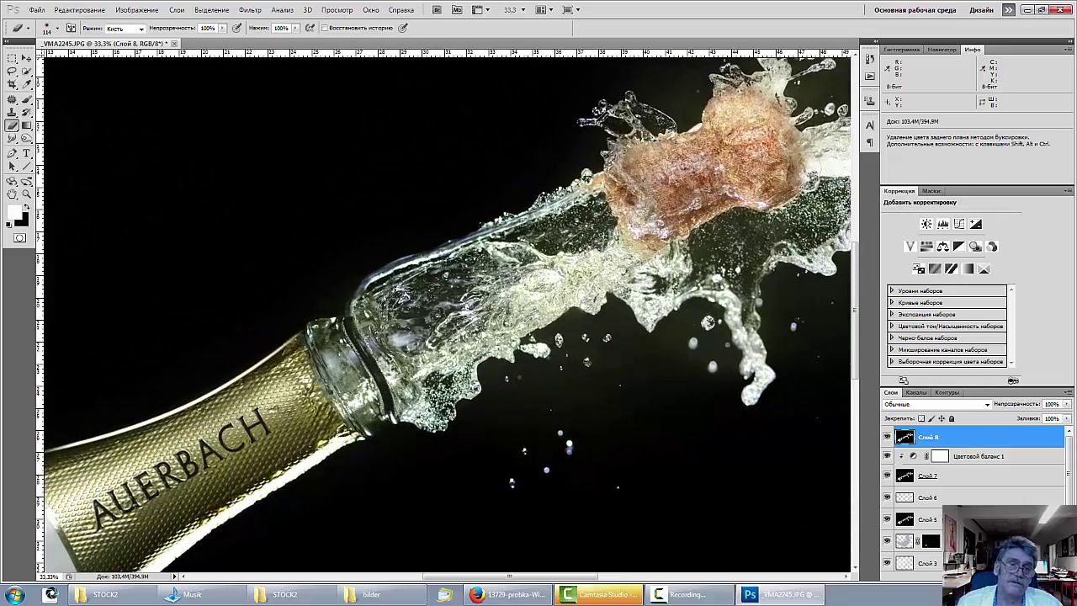
pyautogui.hotkey('ctrl', '+')
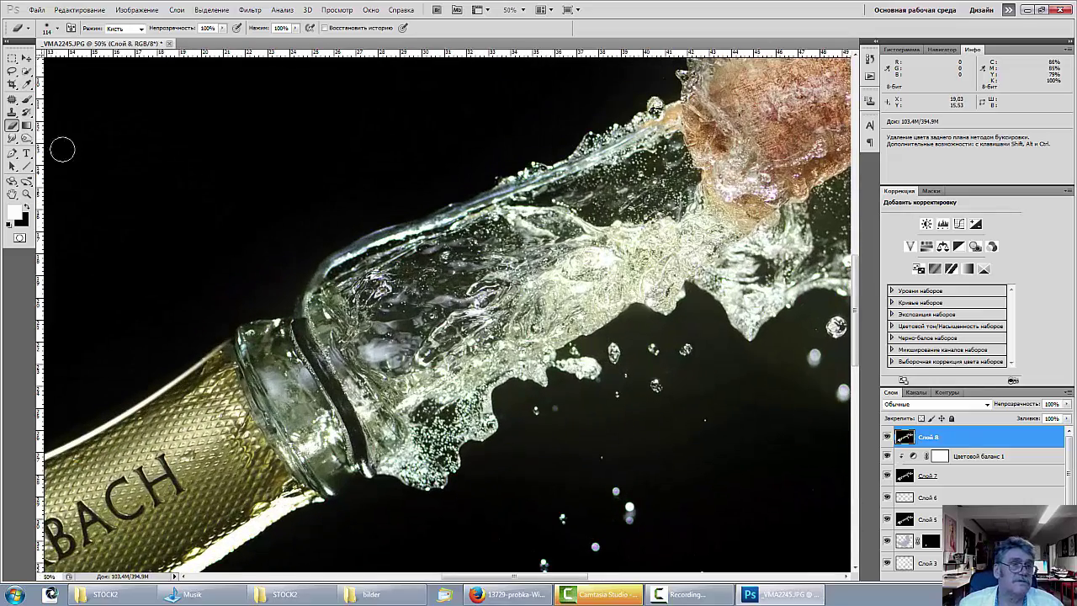
pyautogui.click(13, 112)
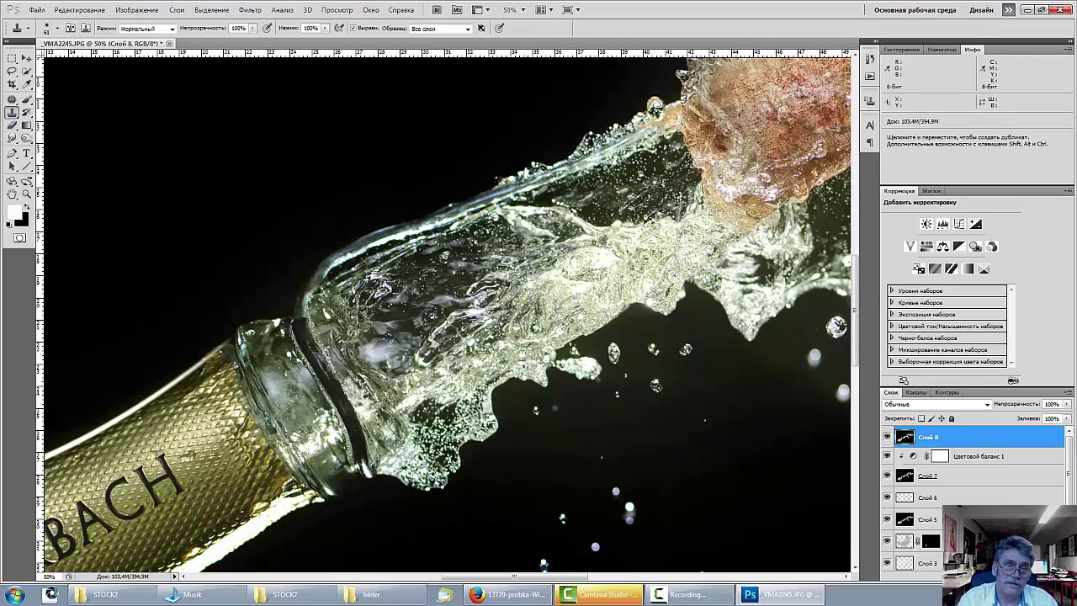
pyautogui.hotkey('ctrl', 'shift', 'alt', 'n')
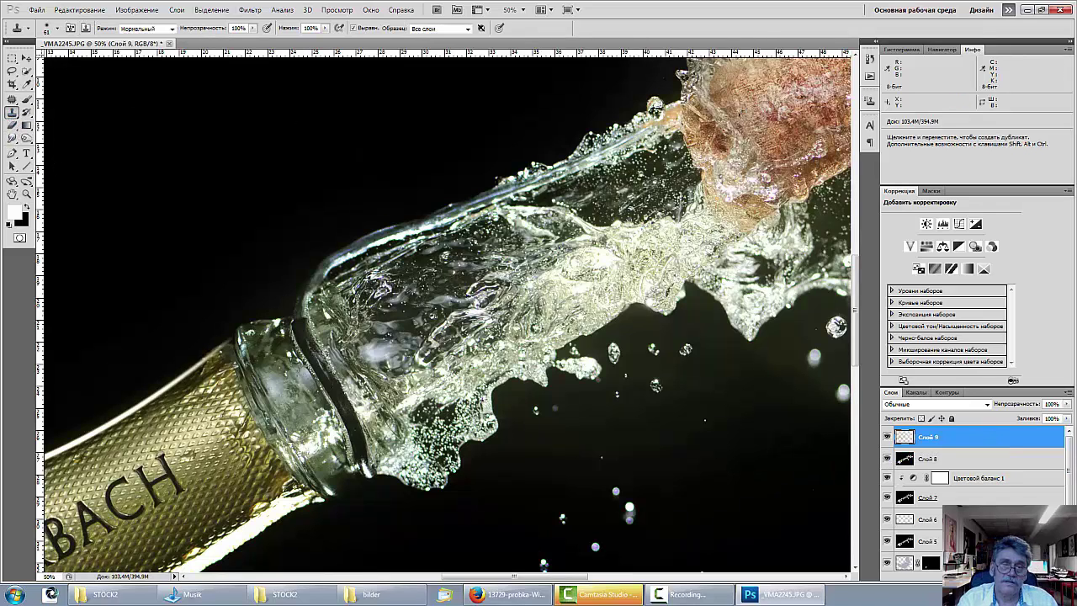
pyautogui.rightClick(340, 235)
pyautogui.moveTo(386, 258)
pyautogui.mouseDown()
pyautogui.moveTo(354, 260)
pyautogui.moveTo(398, 257)
pyautogui.mouseUp()
# Clone dark background over the smooth glass rim along the upper edge of the bottle neck.
pyautogui.keyDown('alt'); pyautogui.click(295, 234); pyautogui.keyUp('alt')
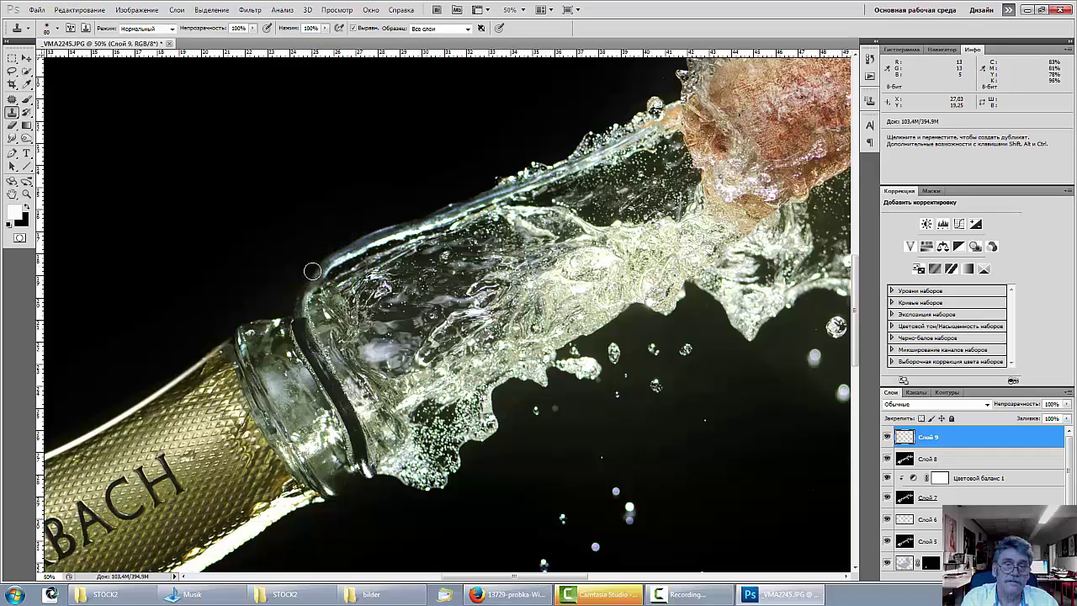
pyautogui.moveTo(313, 272); pyautogui.dragTo(486, 188)
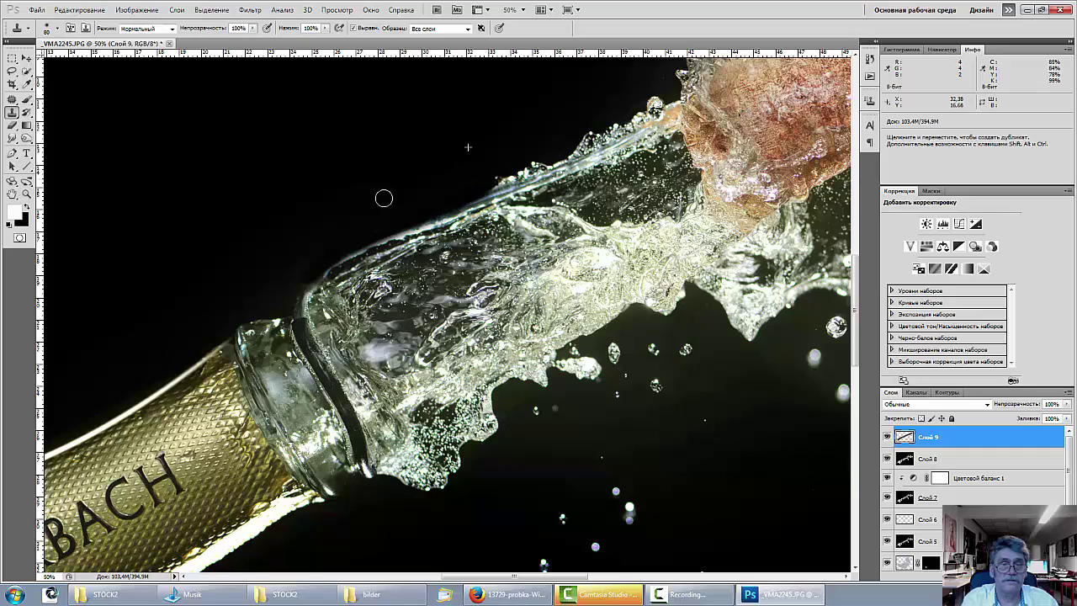
pyautogui.keyDown('alt'); pyautogui.click(313, 239); pyautogui.keyUp('alt')
pyautogui.moveTo(312, 261)
pyautogui.mouseDown()
pyautogui.moveTo(436, 214)
pyautogui.moveTo(452, 190)
pyautogui.mouseUp()
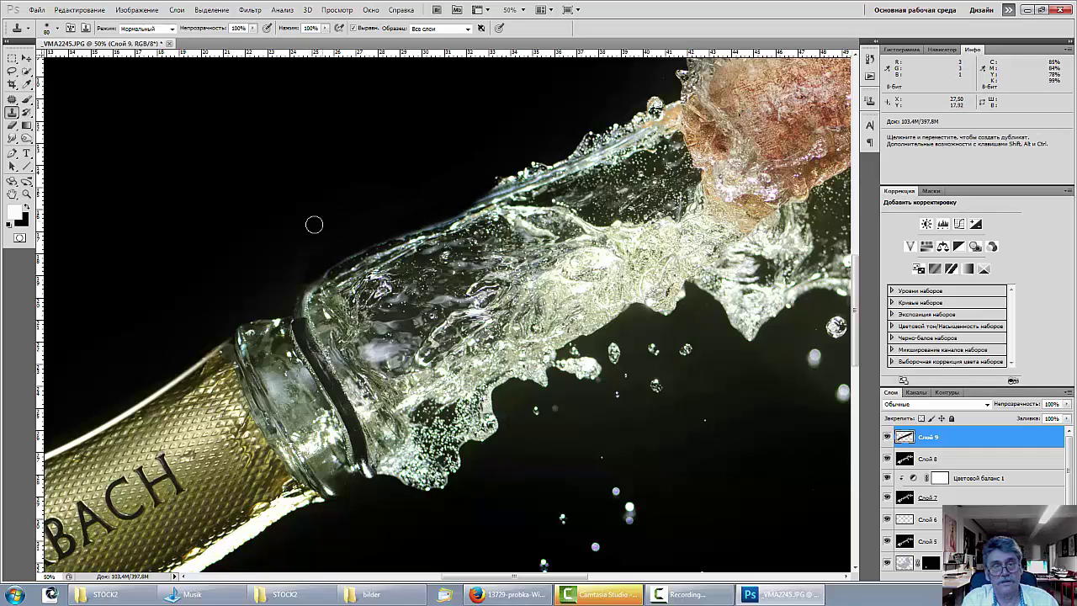
pyautogui.keyDown('alt'); pyautogui.click(306, 270); pyautogui.keyUp('alt')
pyautogui.moveTo(327, 267)
pyautogui.mouseDown()
pyautogui.moveTo(457, 206)
pyautogui.moveTo(483, 181)
pyautogui.mouseUp()
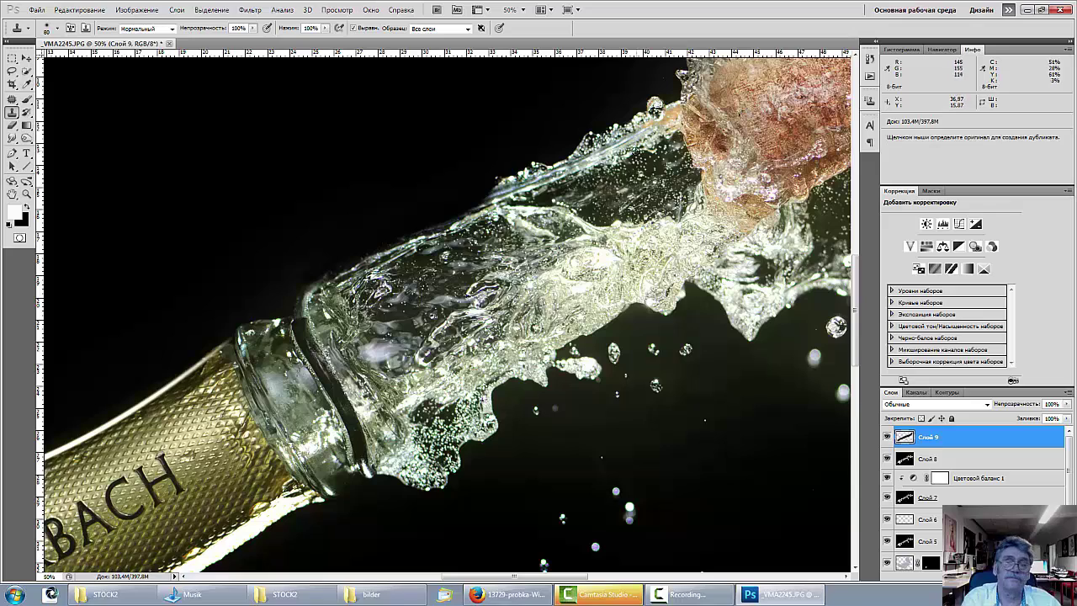
# Clone splash texture over the remaining bluish glass rim on the neck's upper edge near the cork.
pyautogui.keyDown('alt'); pyautogui.click(637, 151); pyautogui.keyUp('alt')
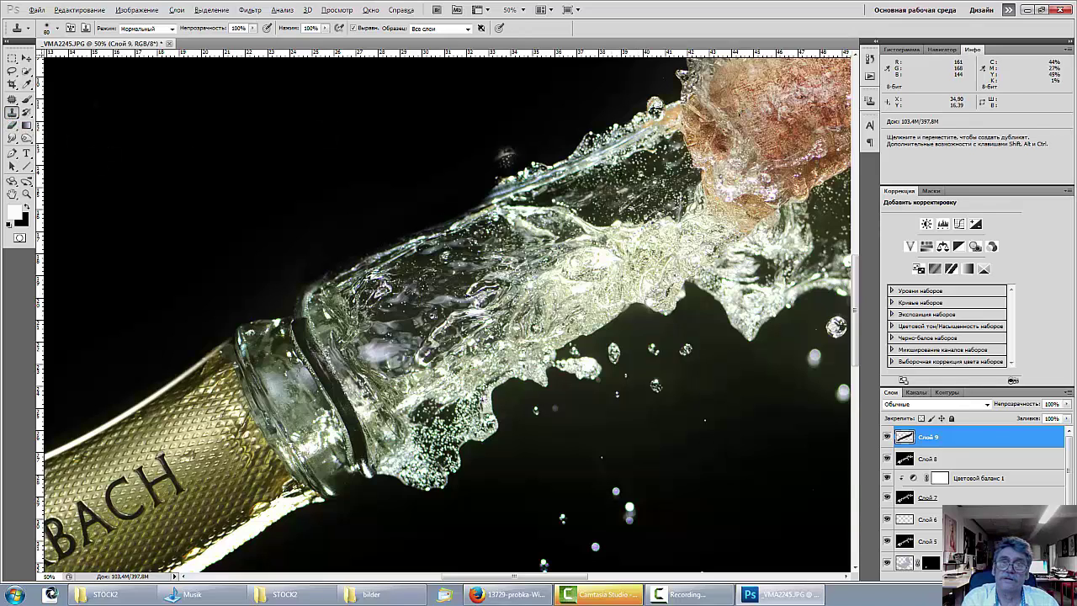
pyautogui.keyDown('alt'); pyautogui.click(646, 150); pyautogui.keyUp('alt')
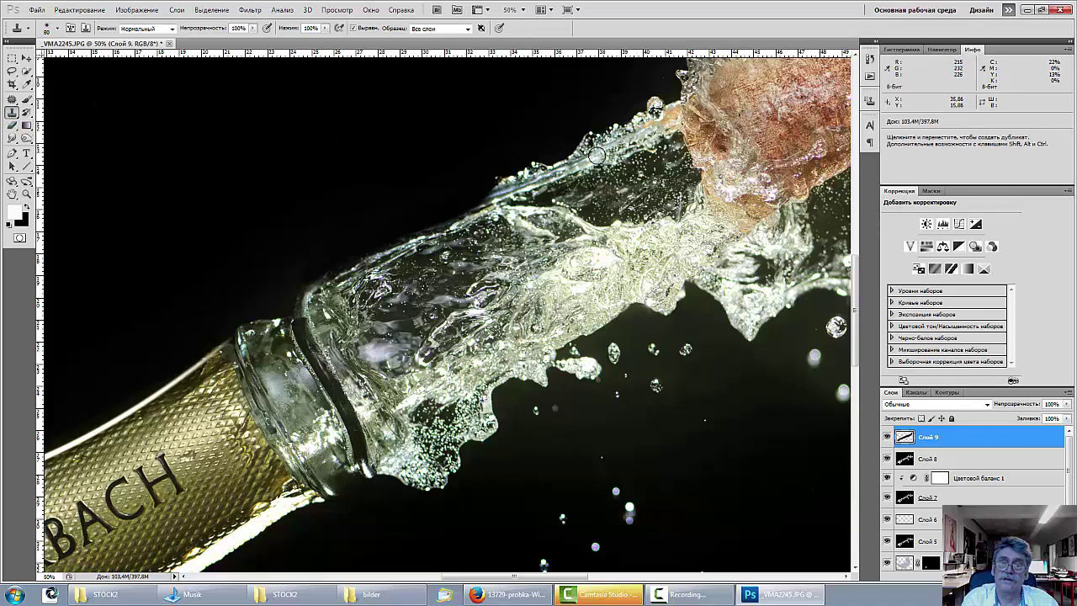
pyautogui.moveTo(596, 155); pyautogui.dragTo(543, 190)
pyautogui.keyDown('alt'); pyautogui.click(631, 155); pyautogui.keyUp('alt')
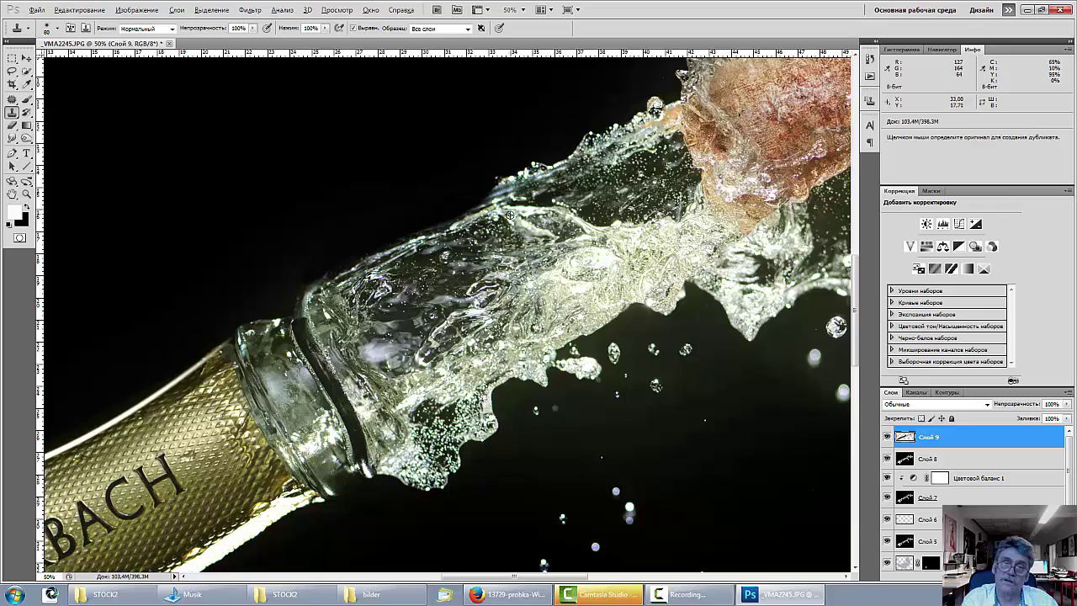
pyautogui.keyDown('alt'); pyautogui.click(562, 212); pyautogui.keyUp('alt')
pyautogui.moveTo(527, 201); pyautogui.dragTo(493, 204)
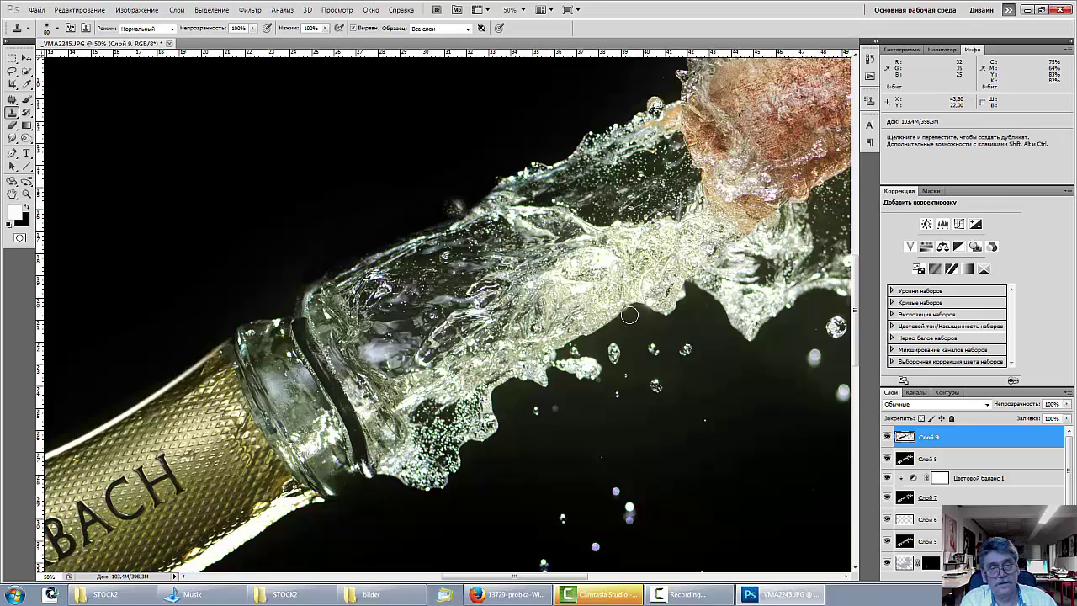
# Clone dark background over the stray splash fragment and leftover rim midway along the neck's upper edge.
pyautogui.press('alt')
pyautogui.keyDown('alt'); pyautogui.click(436, 202); pyautogui.keyUp('alt')
pyautogui.moveTo(446, 222); pyautogui.dragTo(346, 256)
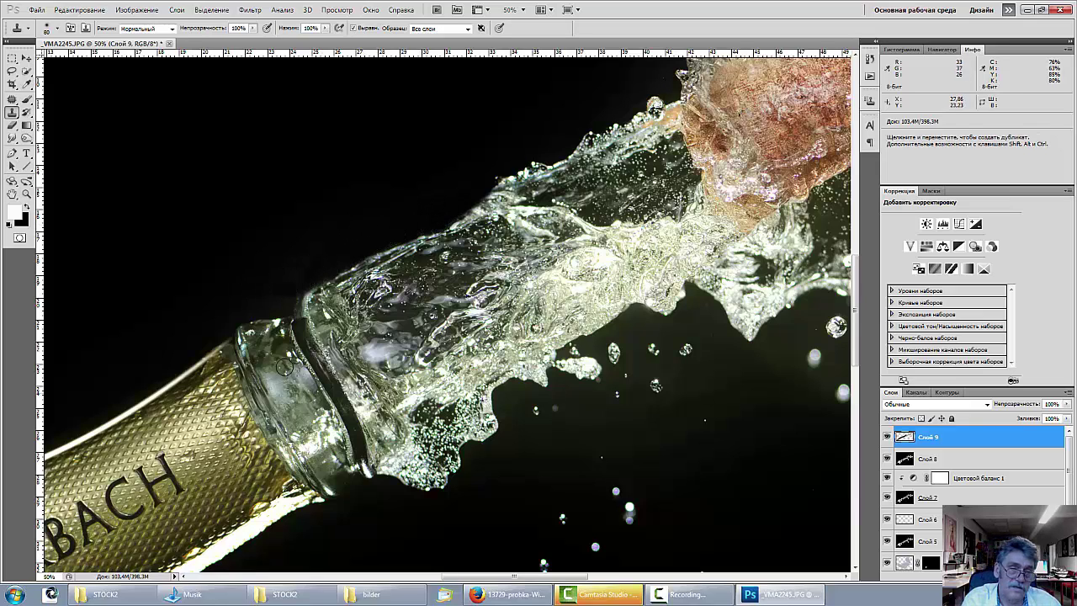
# Clone glass and splash texture over the dark ring at the bottle mouth and clean its lower end with background.
pyautogui.press('alt')
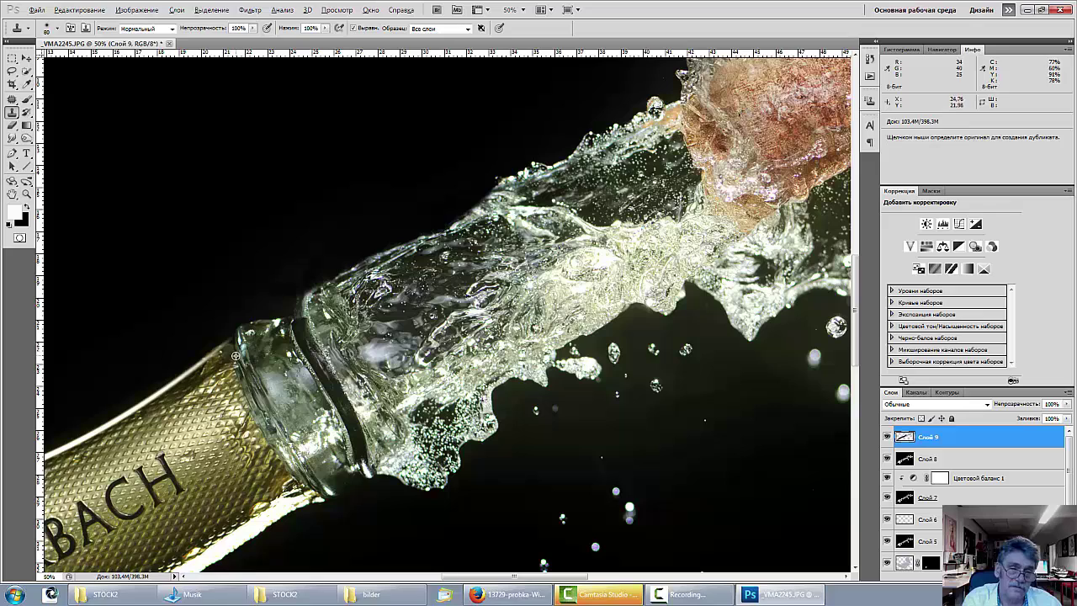
pyautogui.keyDown('alt'); pyautogui.click(235, 352); pyautogui.keyUp('alt')
pyautogui.moveTo(300, 327); pyautogui.dragTo(363, 450)
pyautogui.keyDown('alt'); pyautogui.click(260, 398); pyautogui.keyUp('alt')
pyautogui.keyDown('alt'); pyautogui.click(268, 438); pyautogui.keyUp('alt')
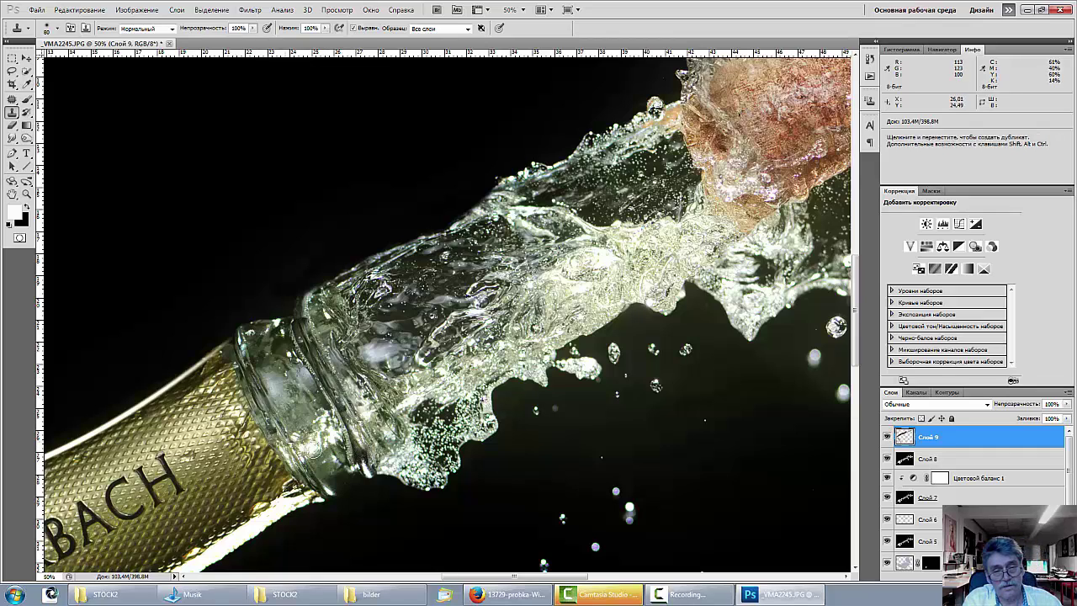
pyautogui.keyDown('alt'); pyautogui.click(379, 486); pyautogui.keyUp('alt')
pyautogui.moveTo(369, 480); pyautogui.dragTo(371, 476)
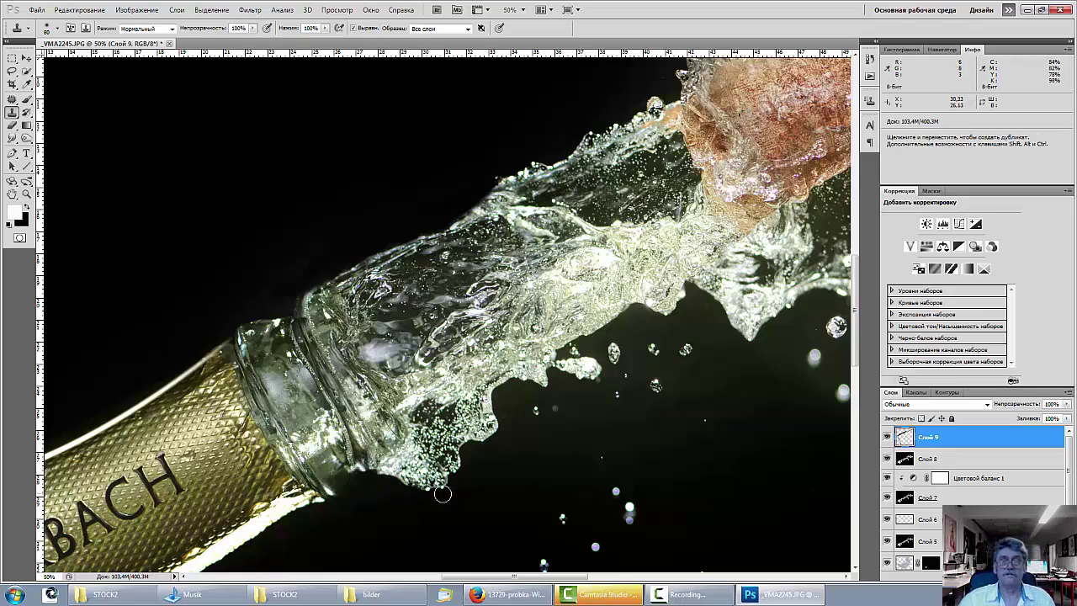
# Check the whole image, and clone dark background over the remaining straight edge above the bottle mouth.
pyautogui.hotkey('ctrl', '-')
pyautogui.hotkey('ctrl', '-')
pyautogui.hotkey('ctrl', '-')
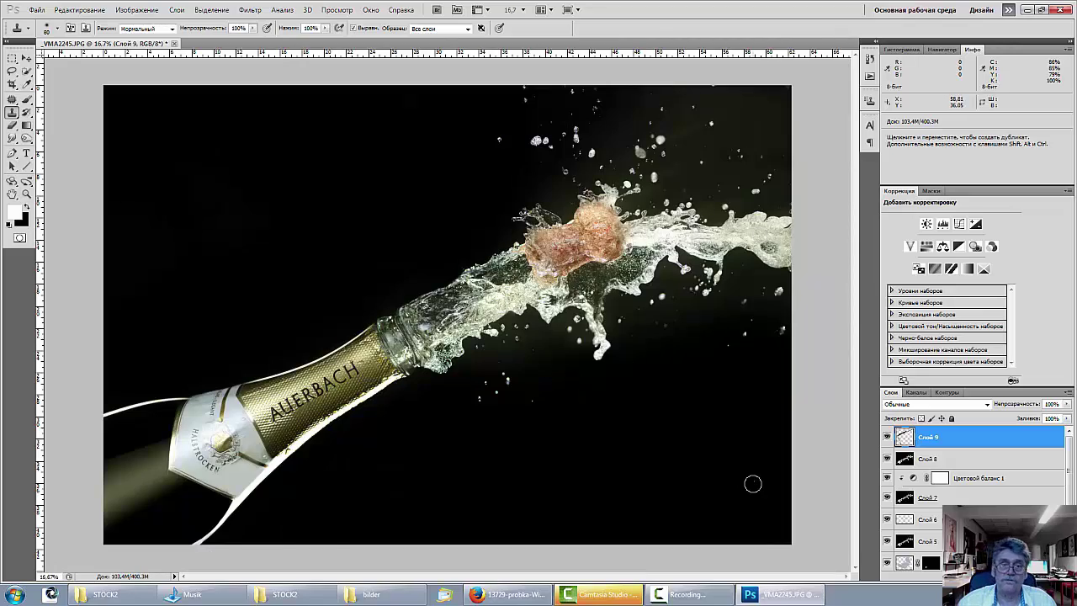
pyautogui.hotkey('ctrl', '+')
pyautogui.hotkey('ctrl', '+')
pyautogui.hotkey('ctrl', '+')
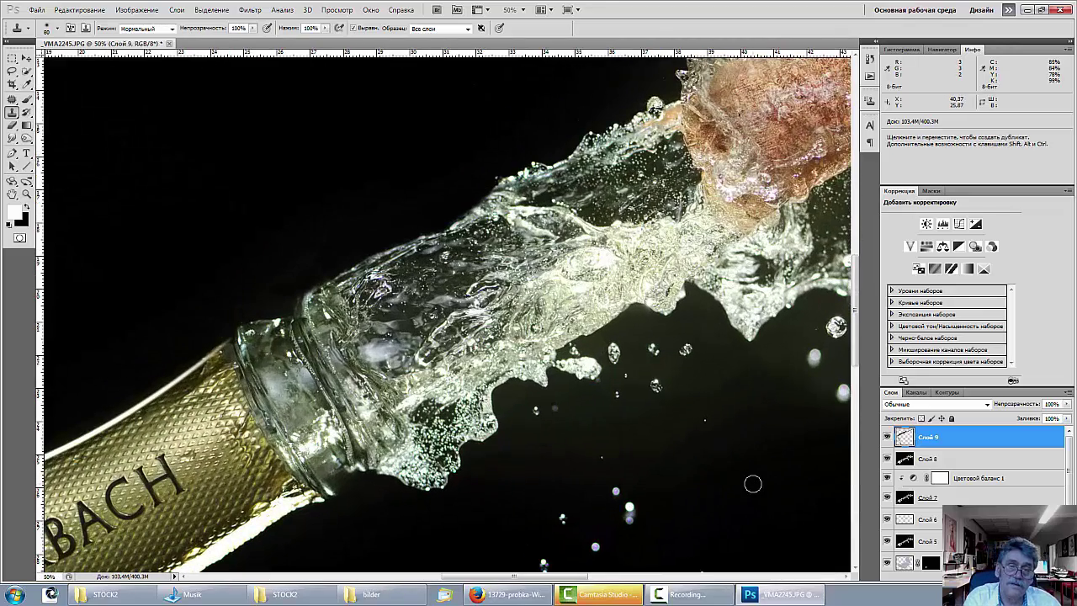
pyautogui.keyDown('alt'); pyautogui.click(385, 212); pyautogui.keyUp('alt')
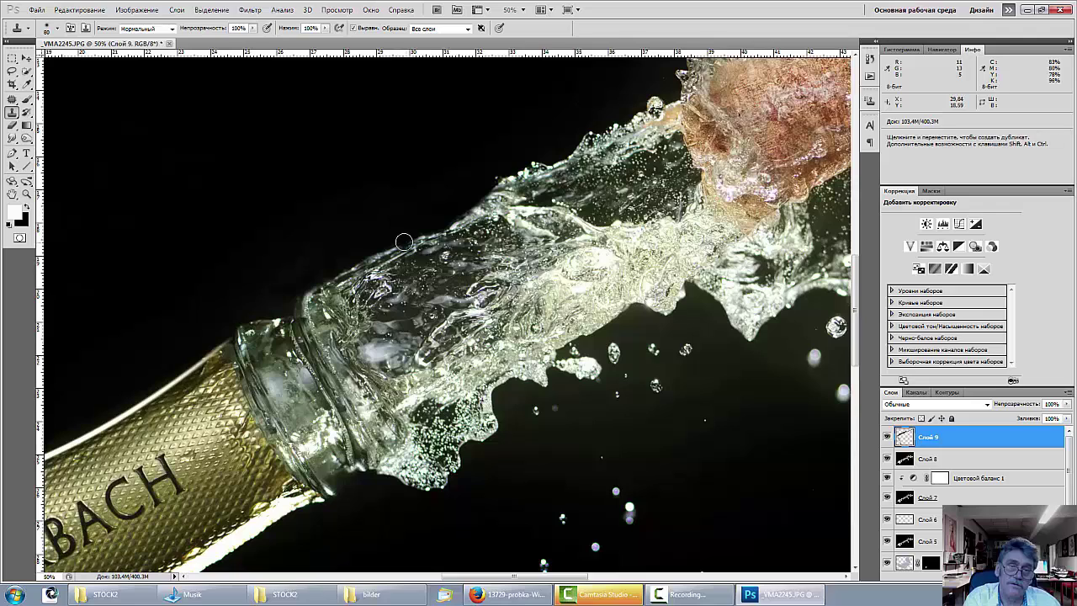
pyautogui.moveTo(403, 243); pyautogui.dragTo(322, 267)
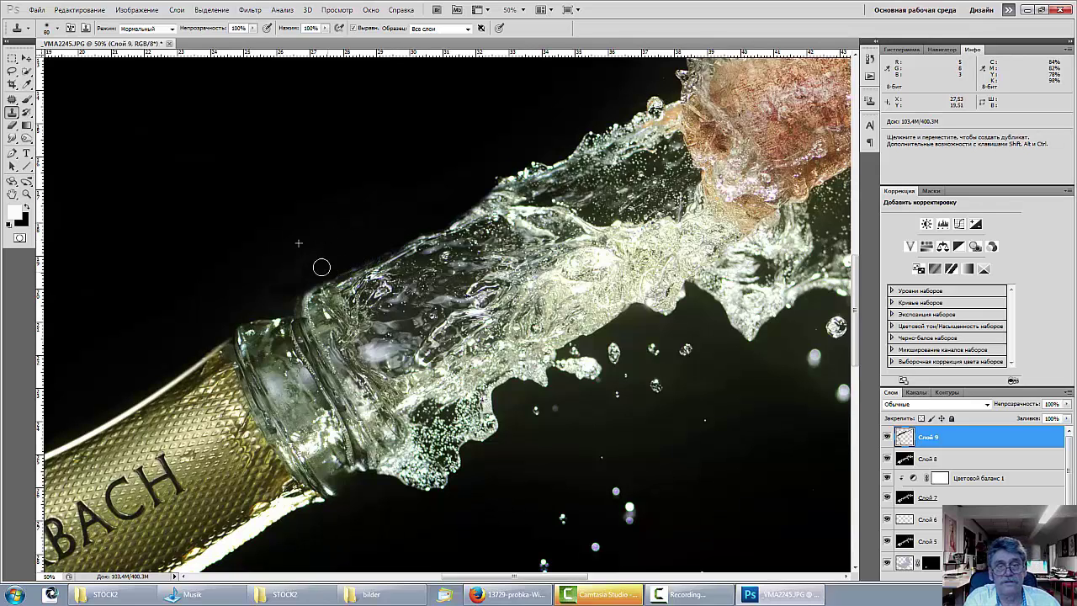
pyautogui.moveTo(379, 247); pyautogui.dragTo(325, 274)
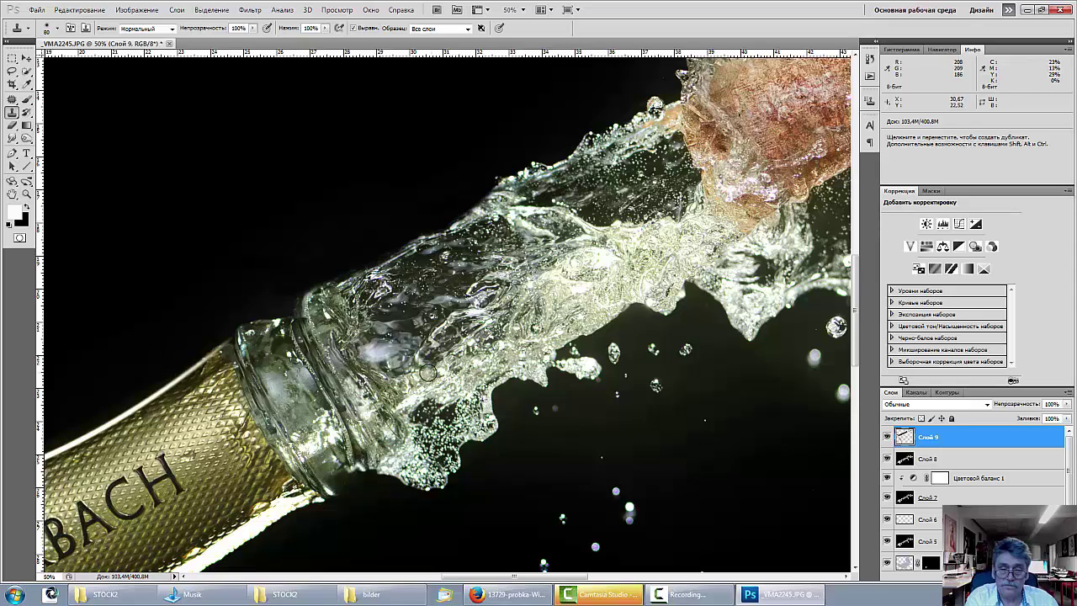
# Clone three small droplets from beneath the splash into the dark background just above the neck's upper edge.
pyautogui.press('alt')
pyautogui.keyDown('alt'); pyautogui.click(563, 519); pyautogui.keyUp('alt')
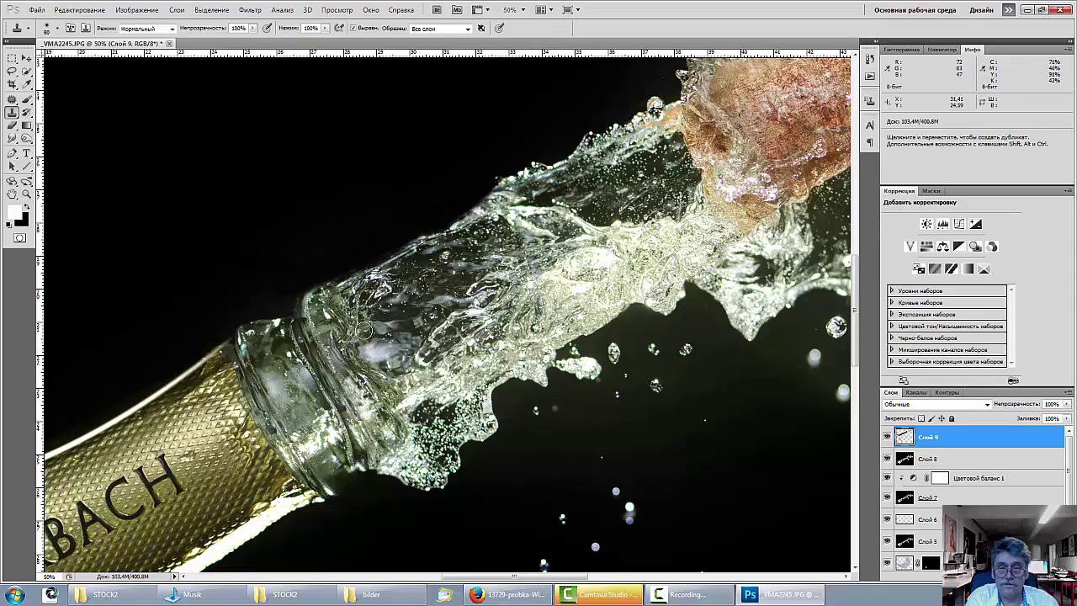
pyautogui.click(341, 266)
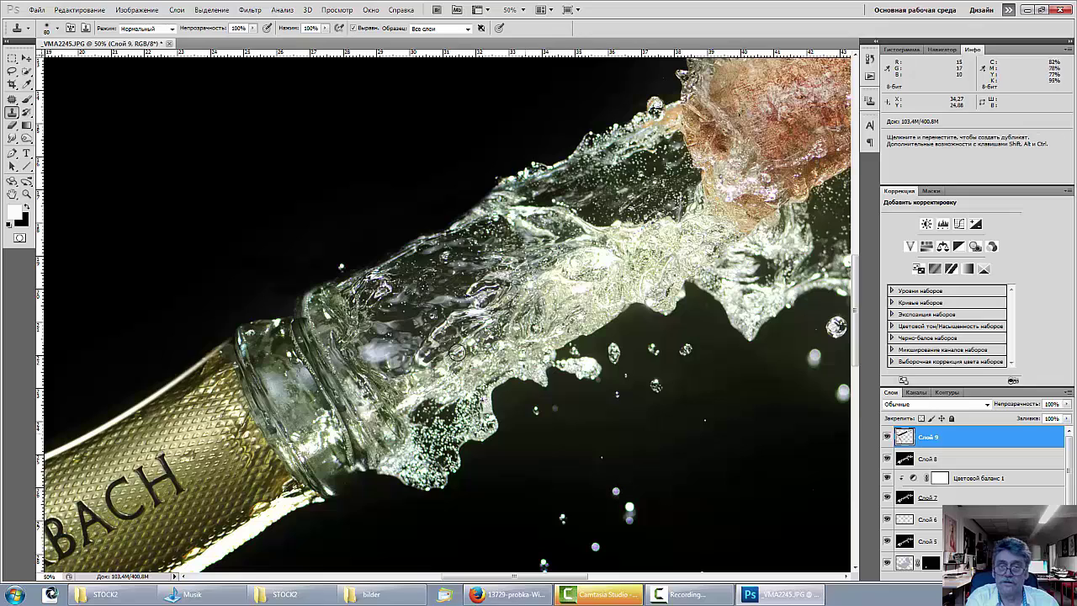
pyautogui.click(372, 258)
pyautogui.press('alt')
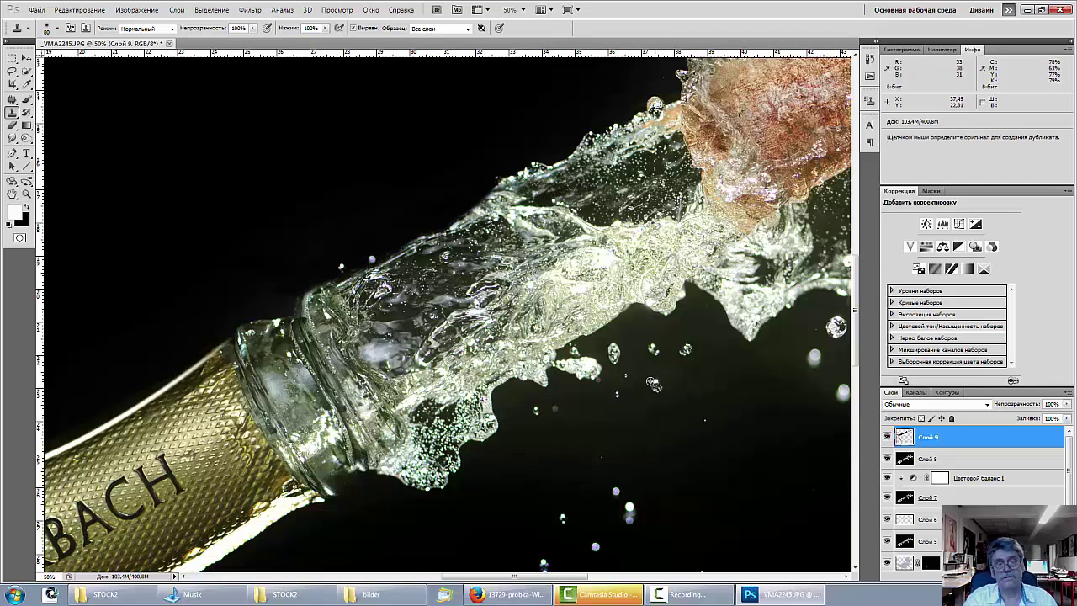
pyautogui.click(358, 240)
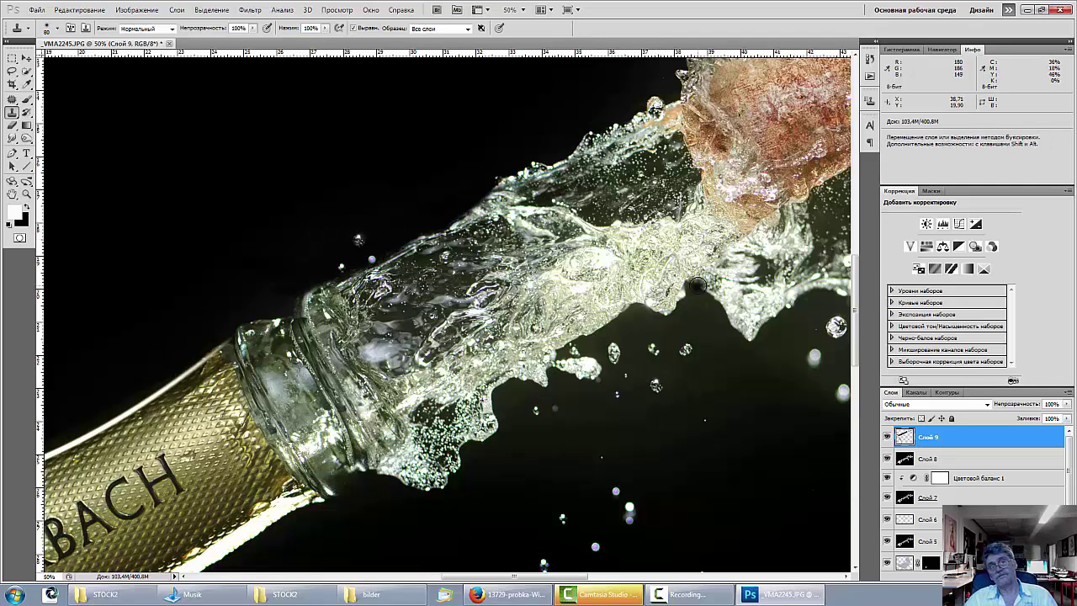
pyautogui.hotkey('ctrl', '-')
pyautogui.hotkey('ctrl', '-')
pyautogui.hotkey('ctrl', '-')
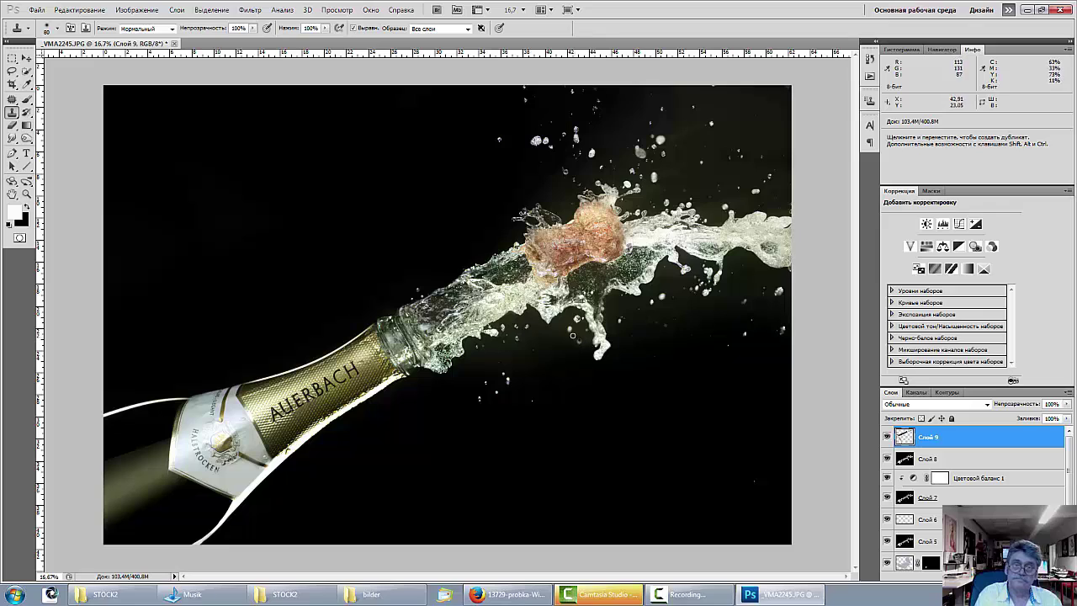
pyautogui.press('alt')
pyautogui.keyDown('alt'); pyautogui.click(578, 320); pyautogui.keyUp('alt')
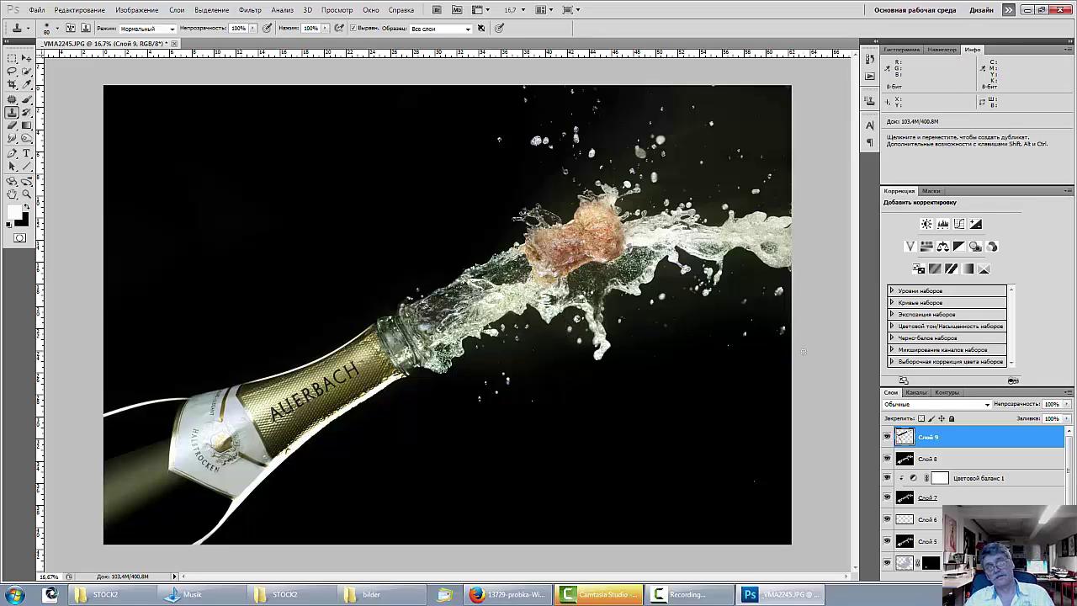
# Stamp all visible layers into a new merged layer and clip a Levels adjustment to it with the white input at 190.
pyautogui.hotkey('ctrl', '-')
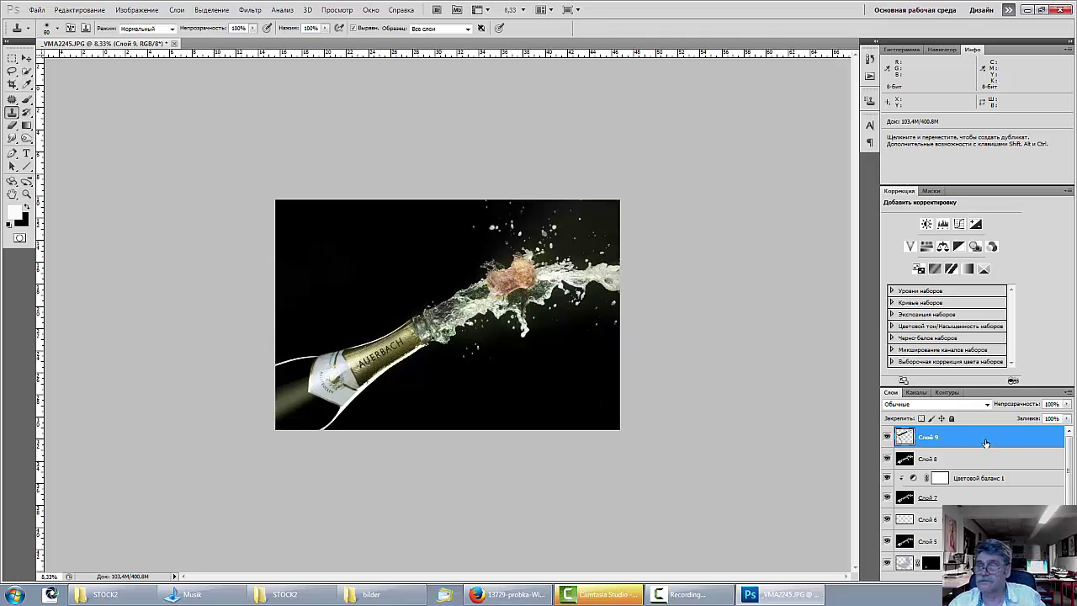
pyautogui.hotkey('ctrl', 'shift', 'alt', 'e')
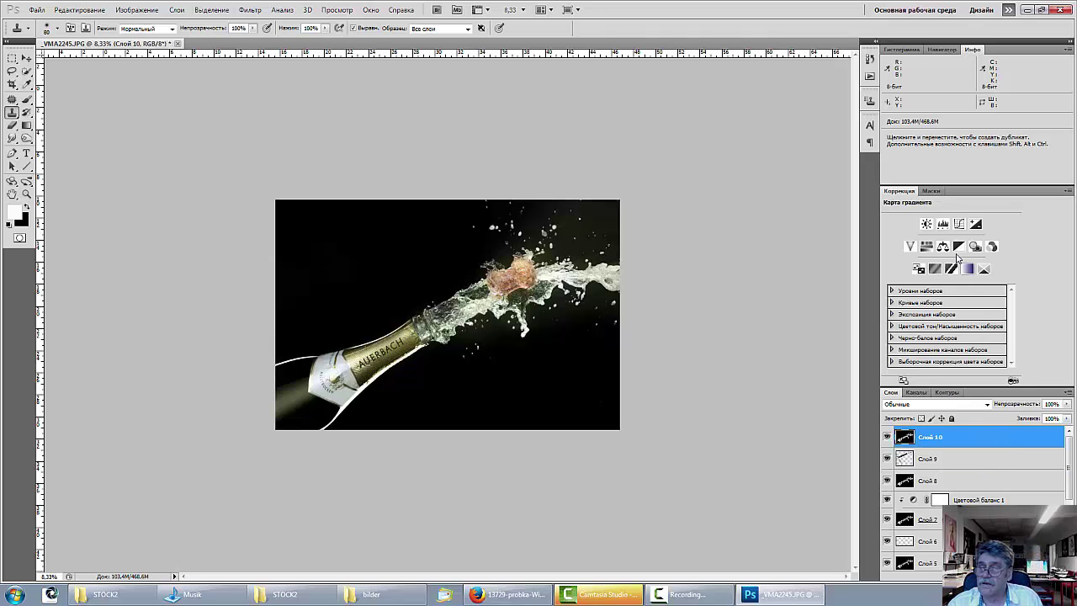
pyautogui.click(943, 224)
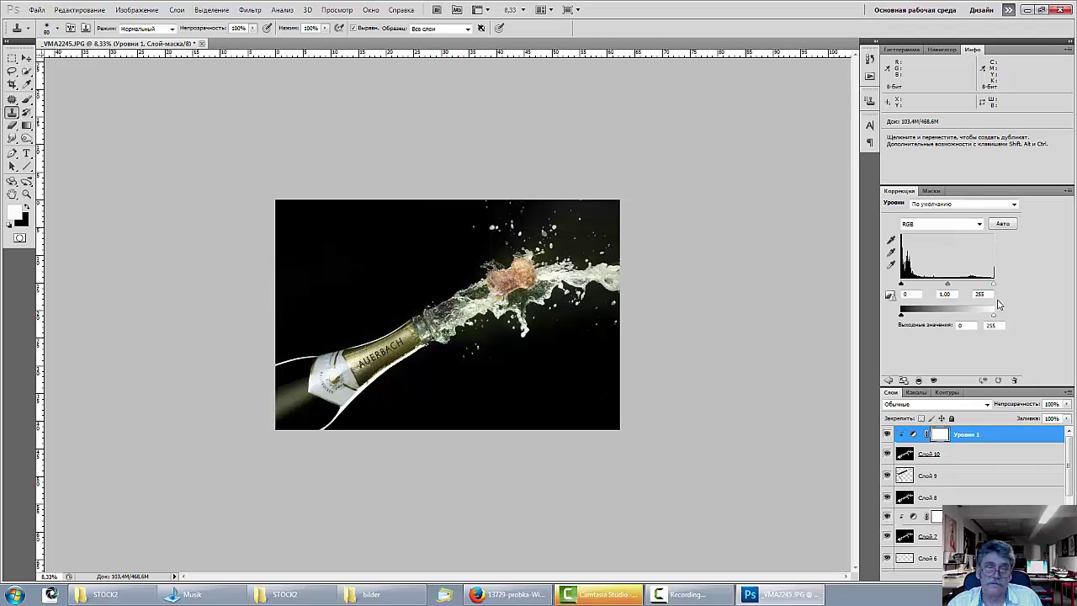
pyautogui.moveTo(995, 288)
pyautogui.mouseDown()
pyautogui.moveTo(959, 287)
pyautogui.moveTo(977, 289)
pyautogui.mouseUp()
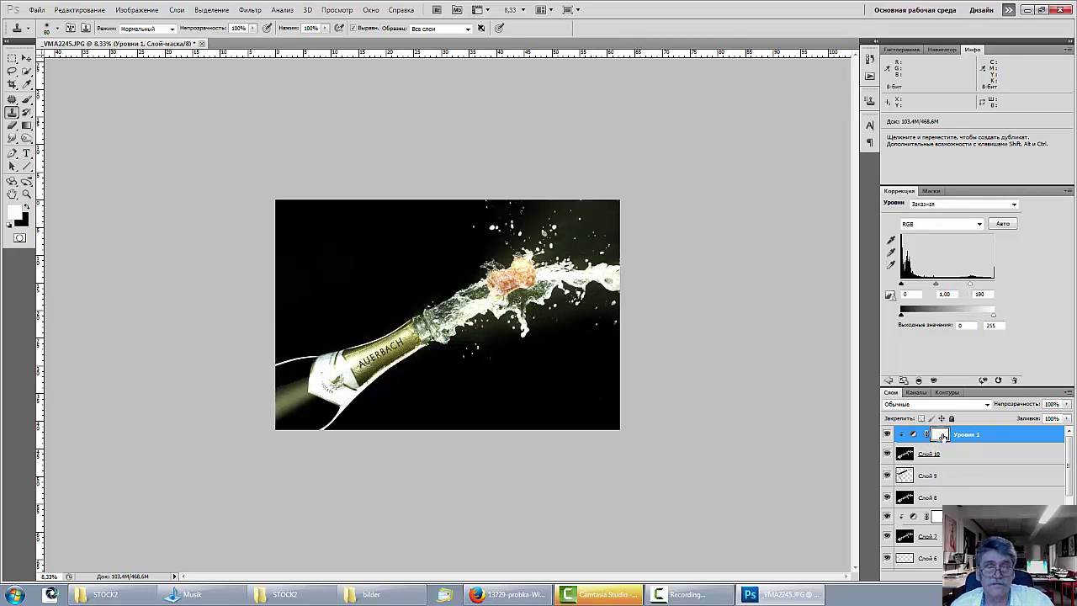
# Invert the Levels adjustment's mask to black and paint white over the bottle neck and label with a soft 277 px brush.
pyautogui.hotkey('ctrl', 'i')
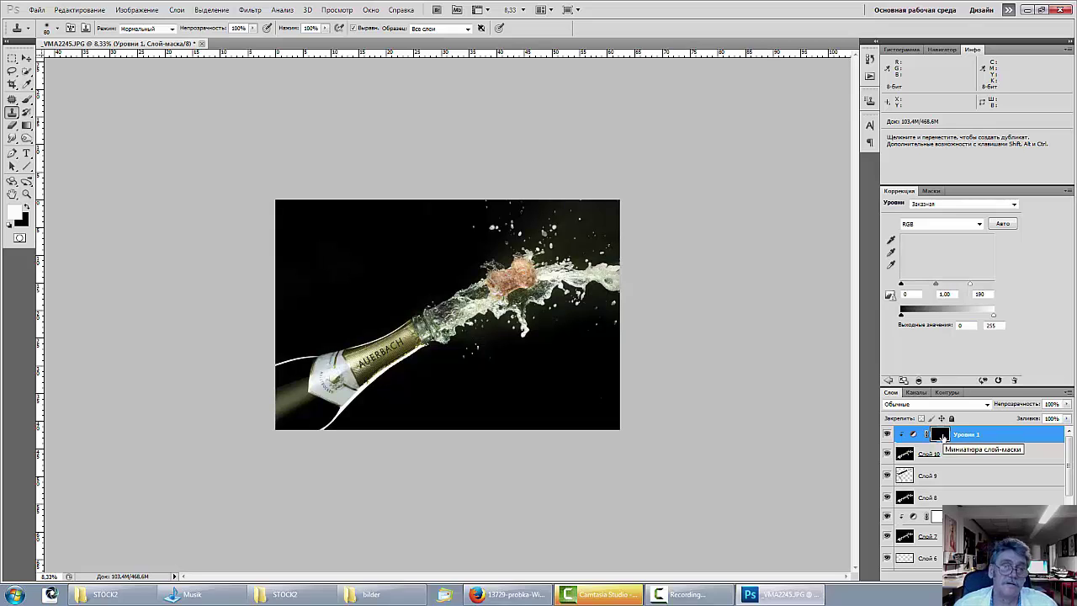
pyautogui.click(27, 100)
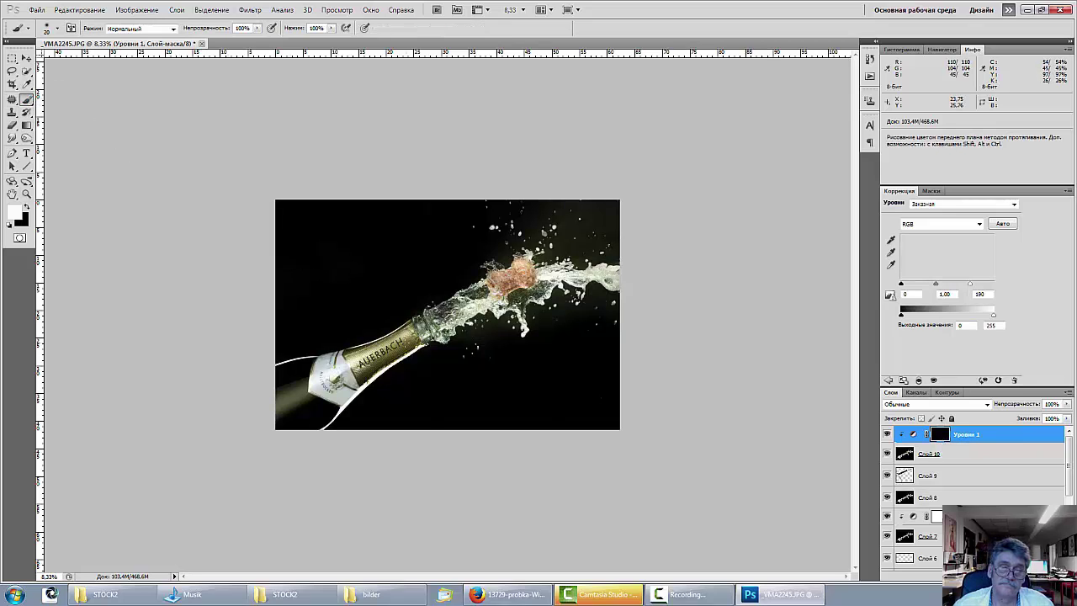
pyautogui.rightClick(415, 340)
pyautogui.moveTo(424, 359); pyautogui.dragTo(495, 369)
pyautogui.press('Return')
pyautogui.rightClick(399, 345)
pyautogui.press('Return')
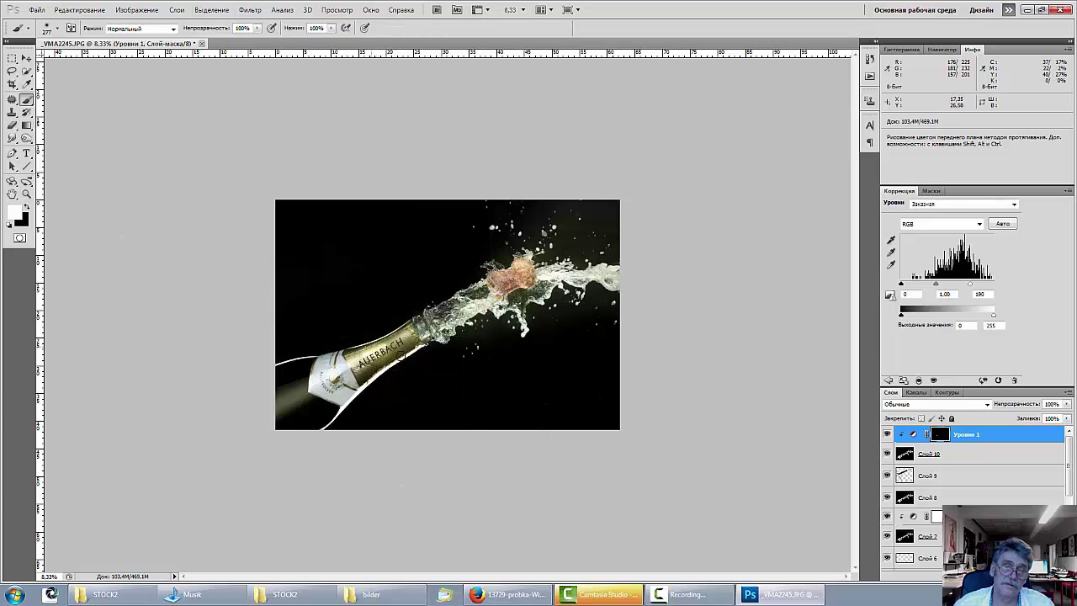
pyautogui.moveTo(396, 337); pyautogui.dragTo(425, 334)
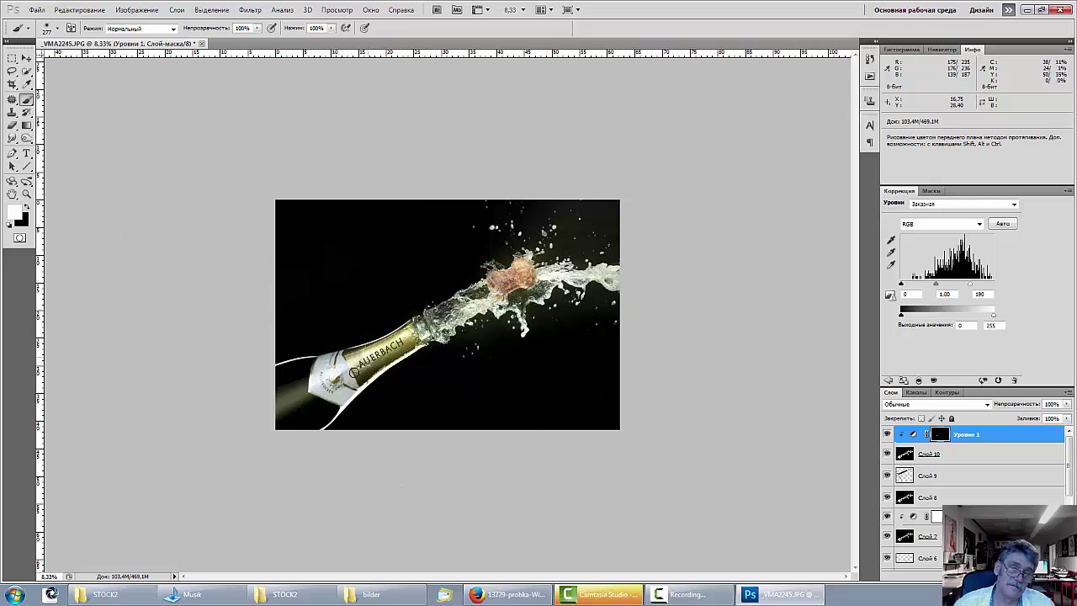
pyautogui.moveTo(354, 370)
pyautogui.mouseDown()
pyautogui.moveTo(343, 392)
pyautogui.moveTo(362, 370)
pyautogui.moveTo(320, 357)
pyautogui.moveTo(267, 362)
pyautogui.mouseUp()
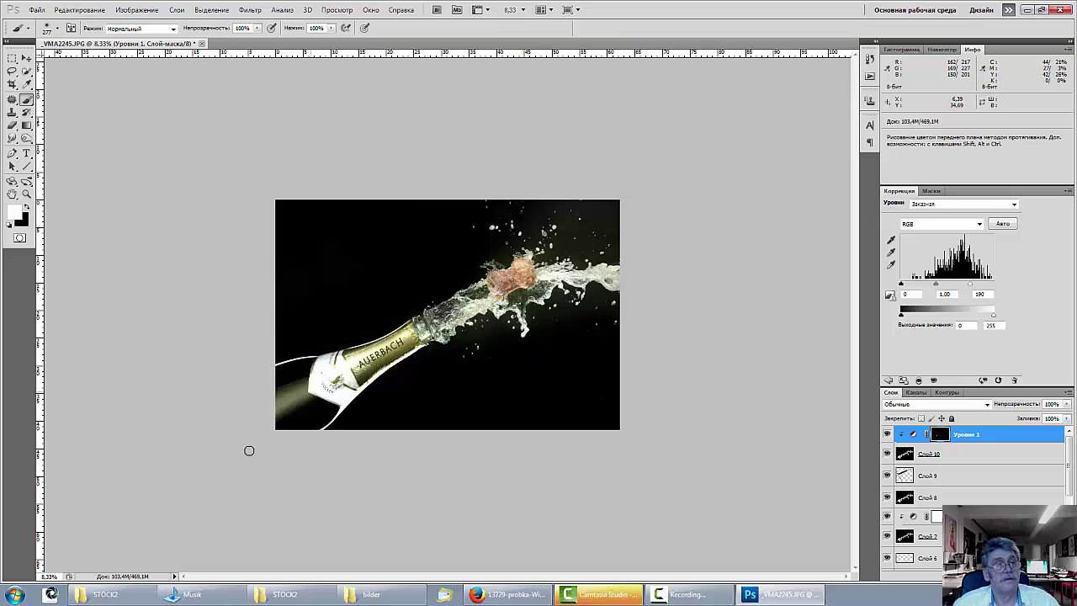
# Paint black over the label on the Levels mask, and restore part of it in white with a 123 px brush.
pyautogui.click(27, 207)
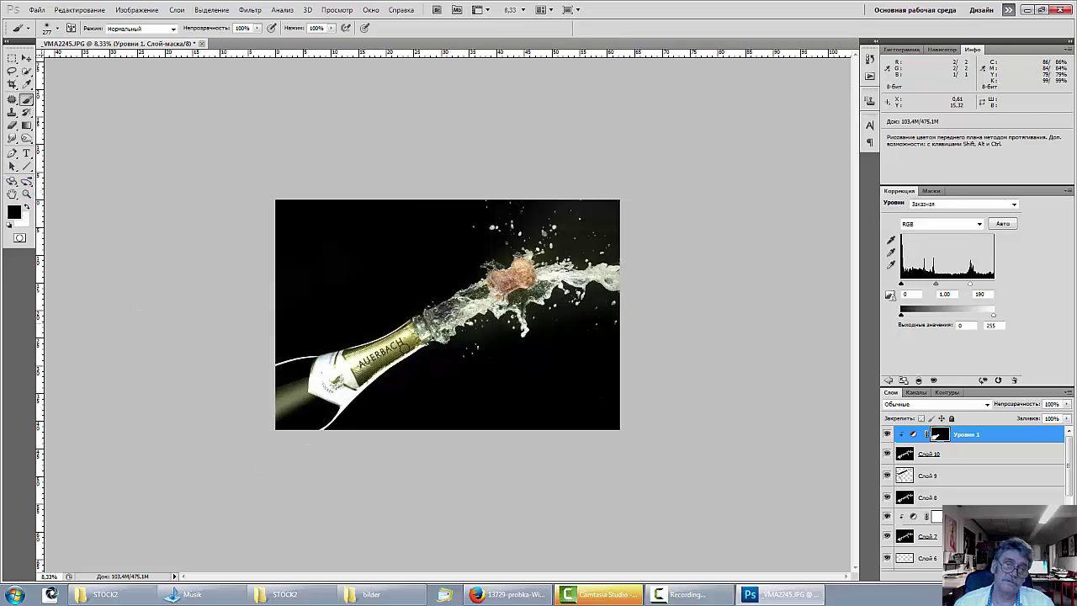
pyautogui.moveTo(355, 364)
pyautogui.mouseDown()
pyautogui.moveTo(410, 332)
pyautogui.moveTo(323, 369)
pyautogui.moveTo(318, 387)
pyautogui.moveTo(354, 385)
pyautogui.moveTo(339, 398)
pyautogui.moveTo(321, 364)
pyautogui.mouseUp()
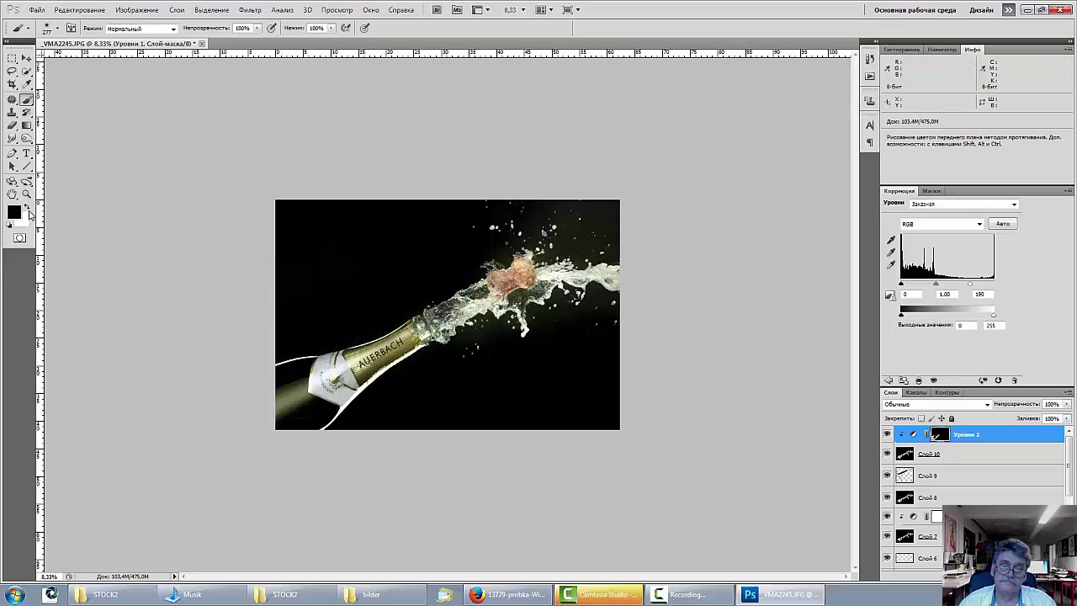
pyautogui.click(27, 208)
pyautogui.rightClick(450, 375)
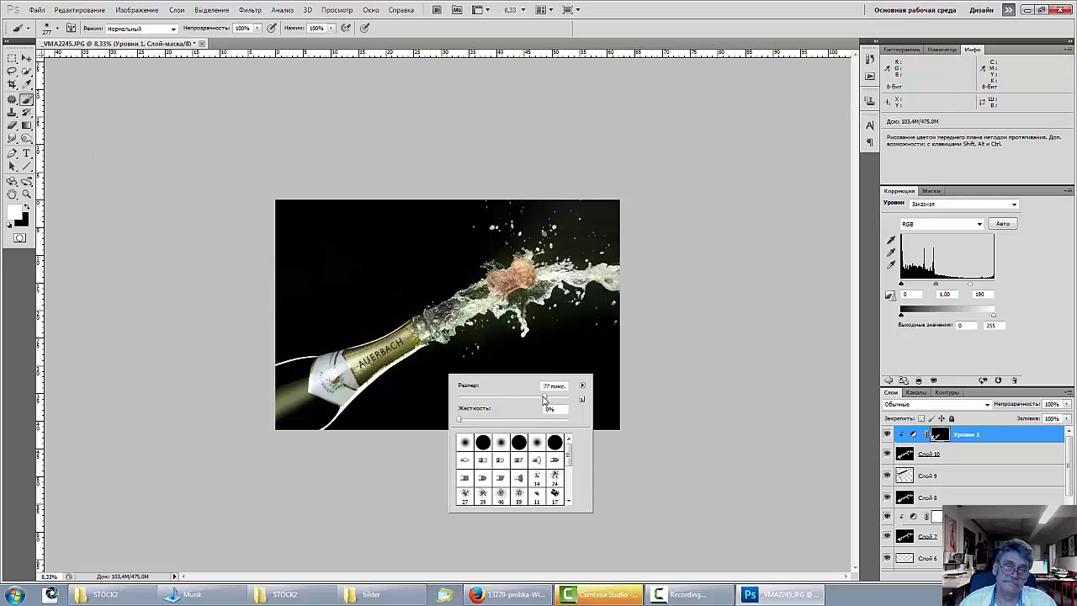
pyautogui.moveTo(544, 399); pyautogui.dragTo(482, 395)
pyautogui.moveTo(334, 362); pyautogui.dragTo(341, 375)
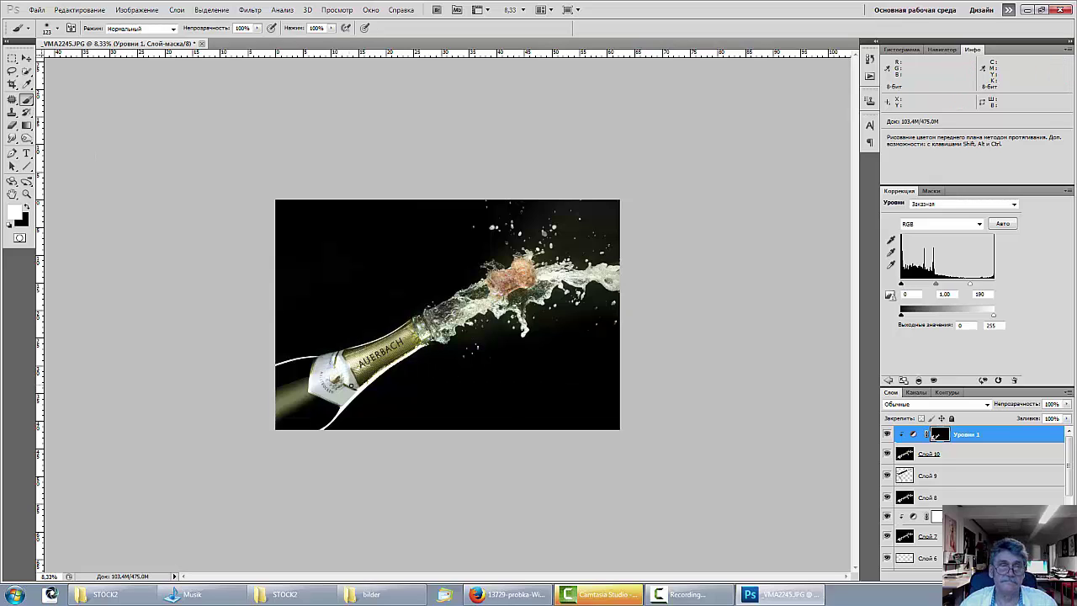
# Paint white over the label and neck on the Levels mask with a 308 px brush at 44% opacity.
pyautogui.rightClick(368, 382)
pyautogui.moveTo(416, 408); pyautogui.dragTo(442, 407)
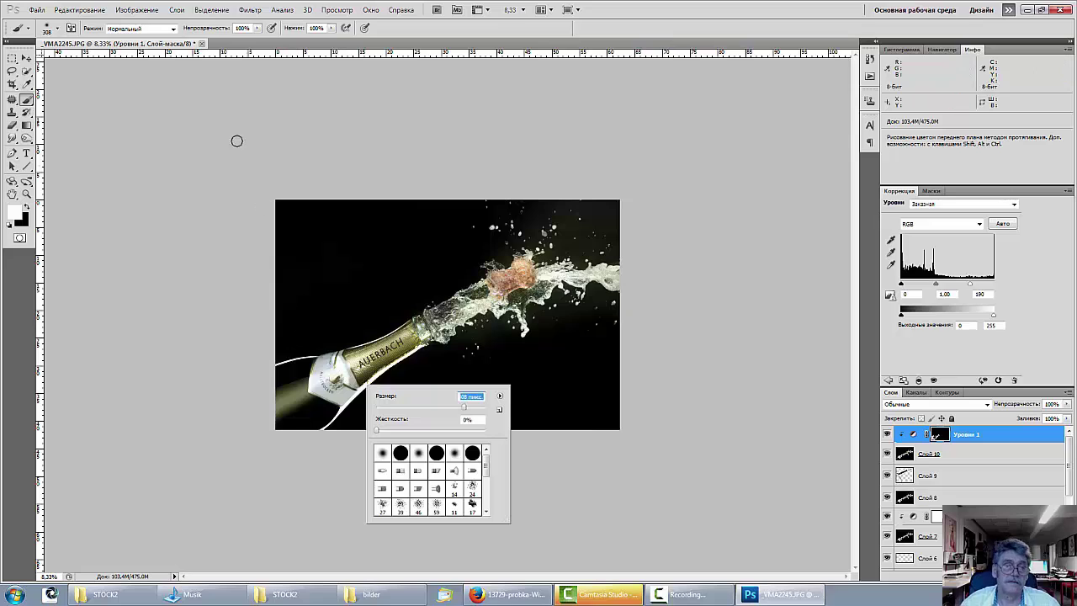
pyautogui.moveTo(217, 29); pyautogui.dragTo(185, 30)
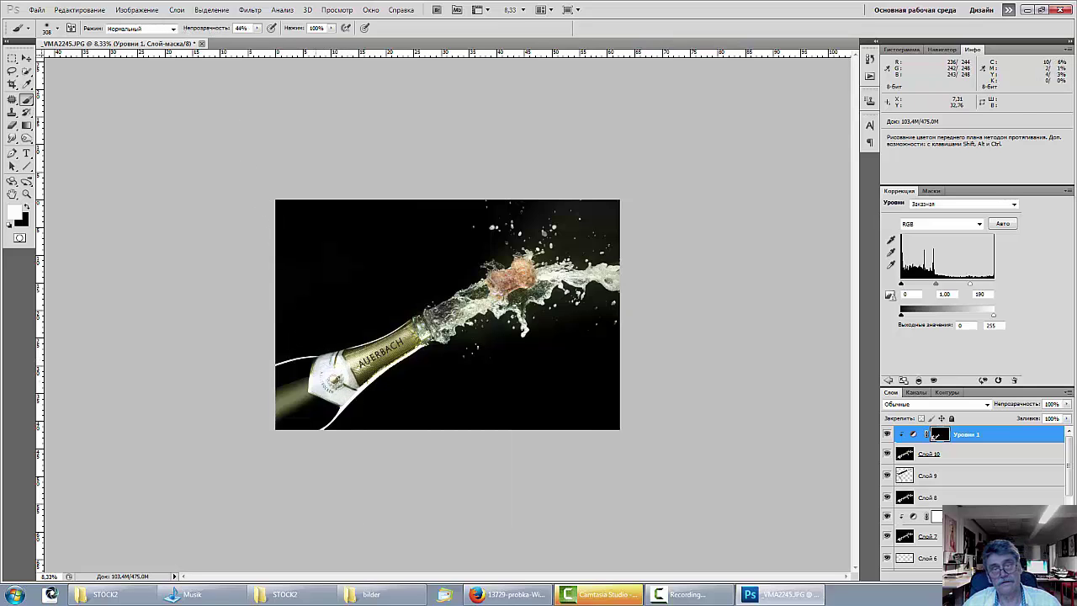
pyautogui.moveTo(377, 365); pyautogui.dragTo(416, 335)
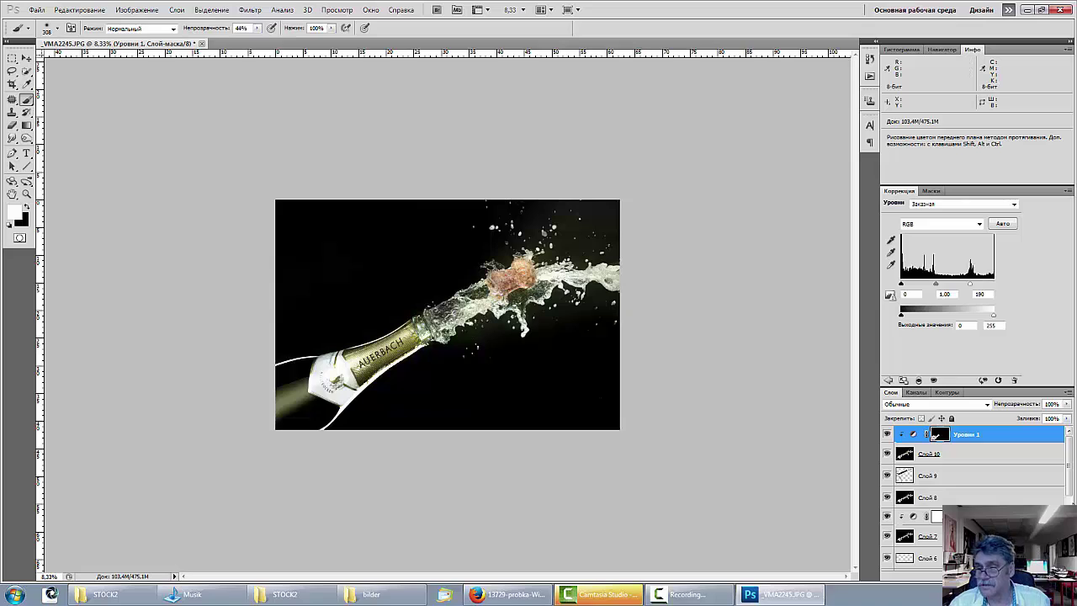
# Compare the retouched image with the original by showing only the Фон layer and restoring all layers.
pyautogui.moveTo(1068, 482)
pyautogui.mouseDown()
pyautogui.moveTo(1069, 493)
pyautogui.moveTo(1070, 476)
pyautogui.mouseUp()
pyautogui.scroll(-5, 929, 432)
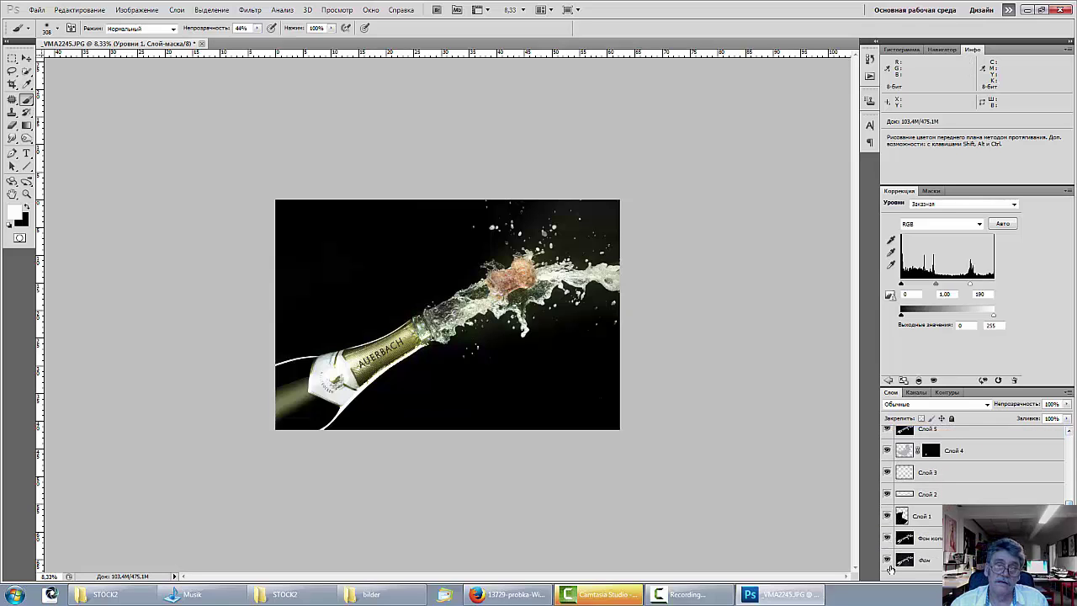
pyautogui.keyDown('alt'); pyautogui.click(886, 559); pyautogui.keyUp('alt')
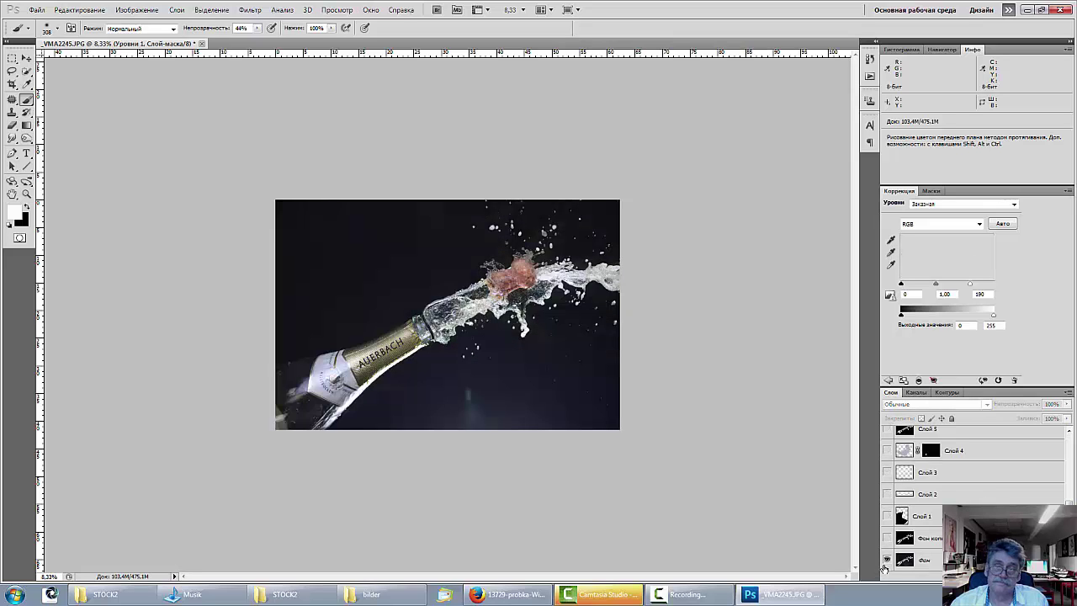
pyautogui.keyDown('alt'); pyautogui.click(886, 559); pyautogui.keyUp('alt')
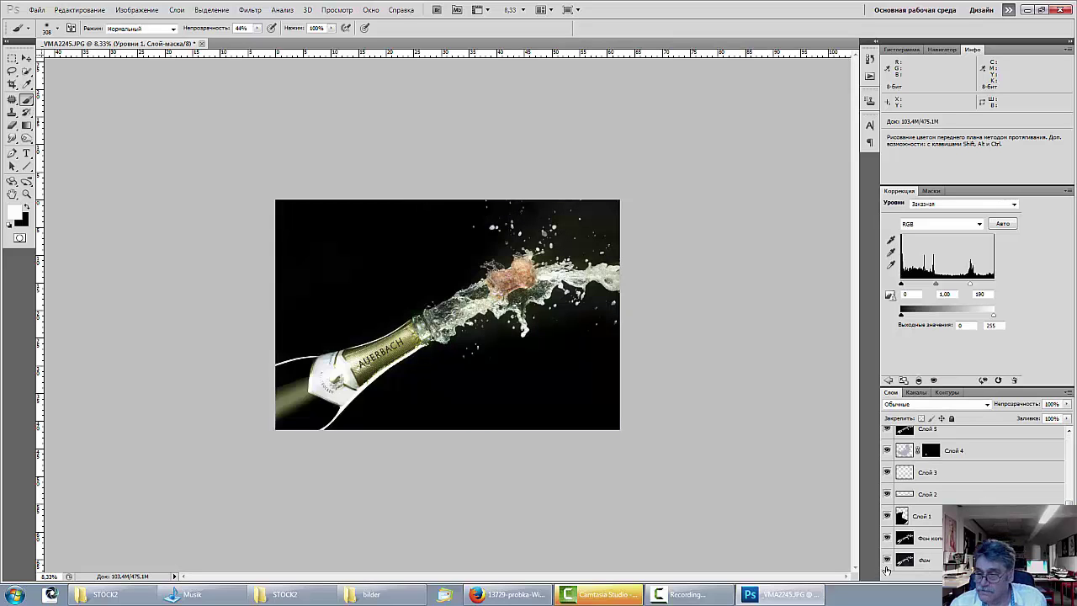
# Move the Фон копия layer to the top of the layer stack.
pyautogui.click(936, 560)
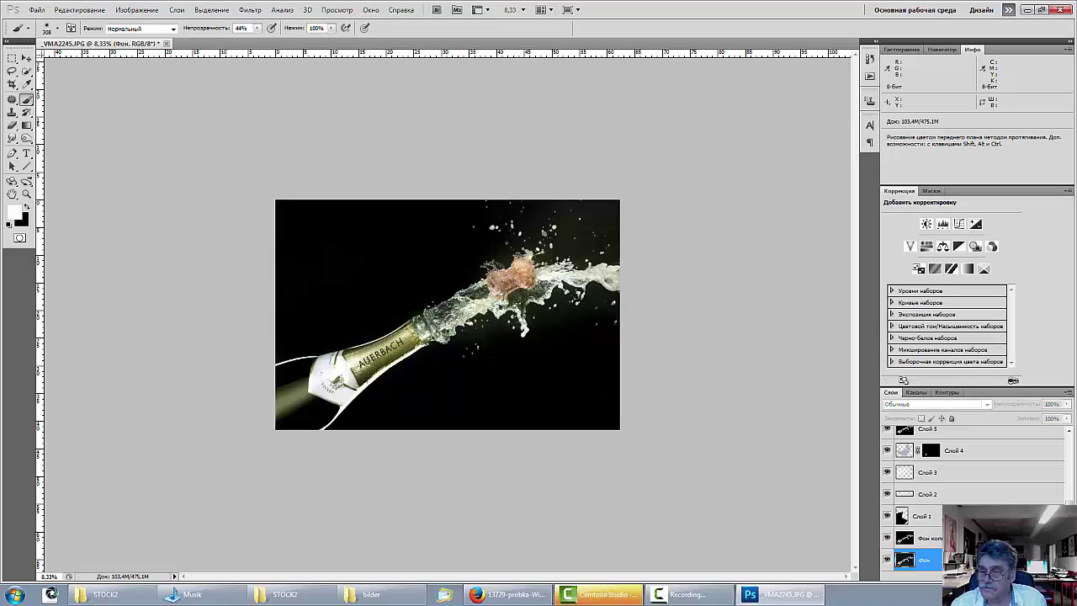
pyautogui.moveTo(967, 537); pyautogui.dragTo(981, 429)
pyautogui.click(977, 467)
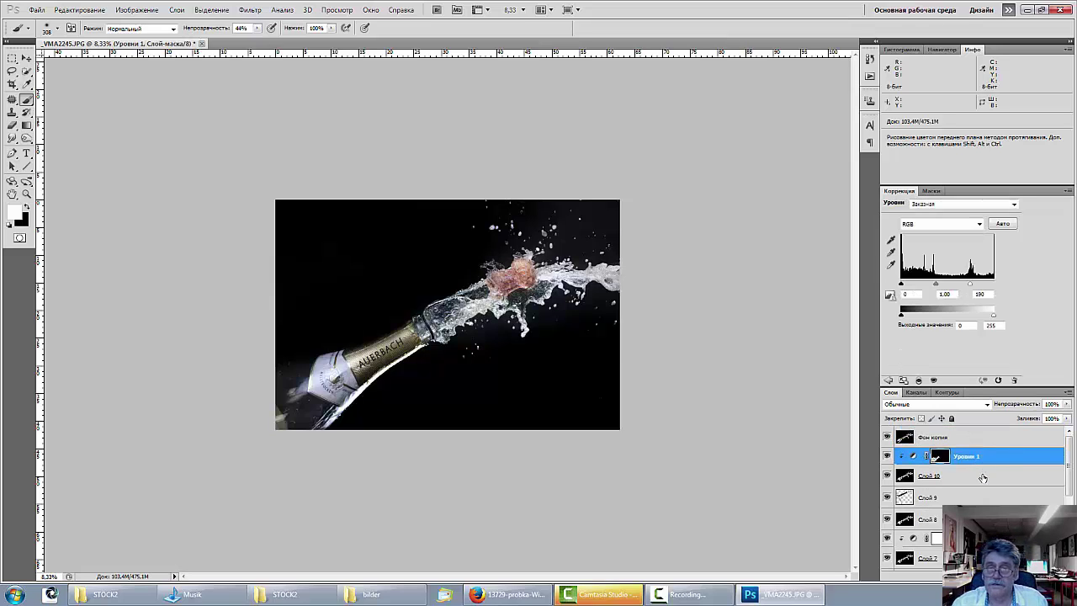
# Merge the Уровни 1 adjustment into Слой 10.
pyautogui.hotkey('ctrl', 'alt', 'shift', 's')
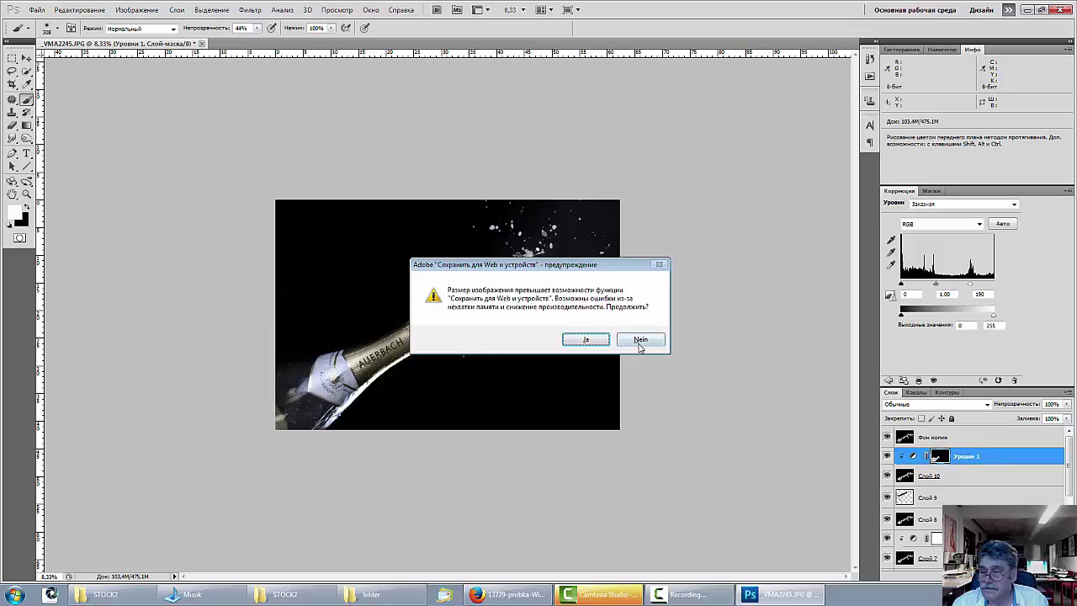
pyautogui.click(640, 342)
pyautogui.click(971, 441)
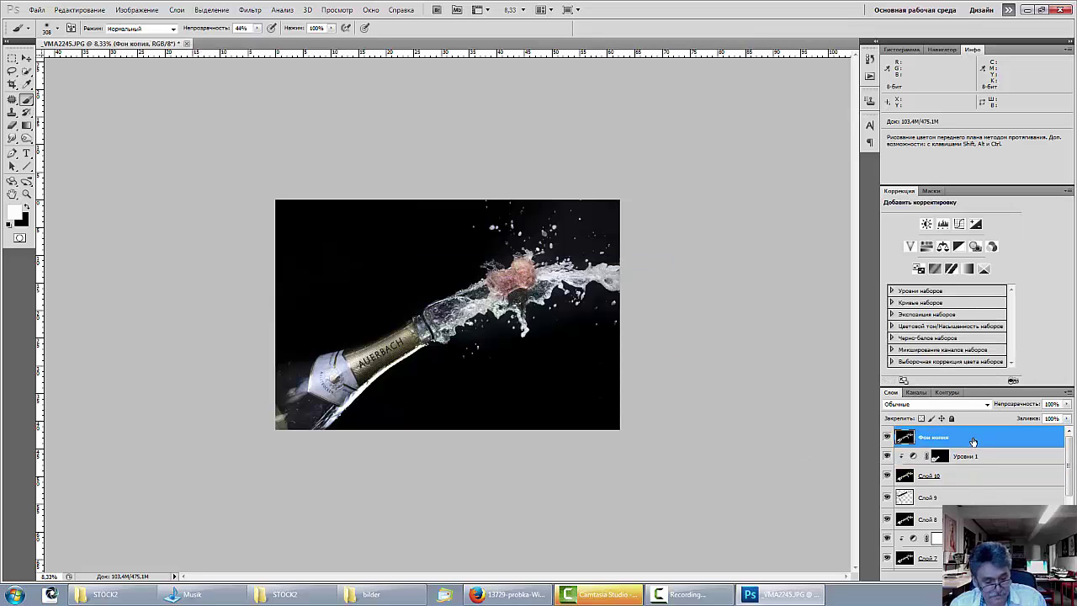
pyautogui.click(977, 457)
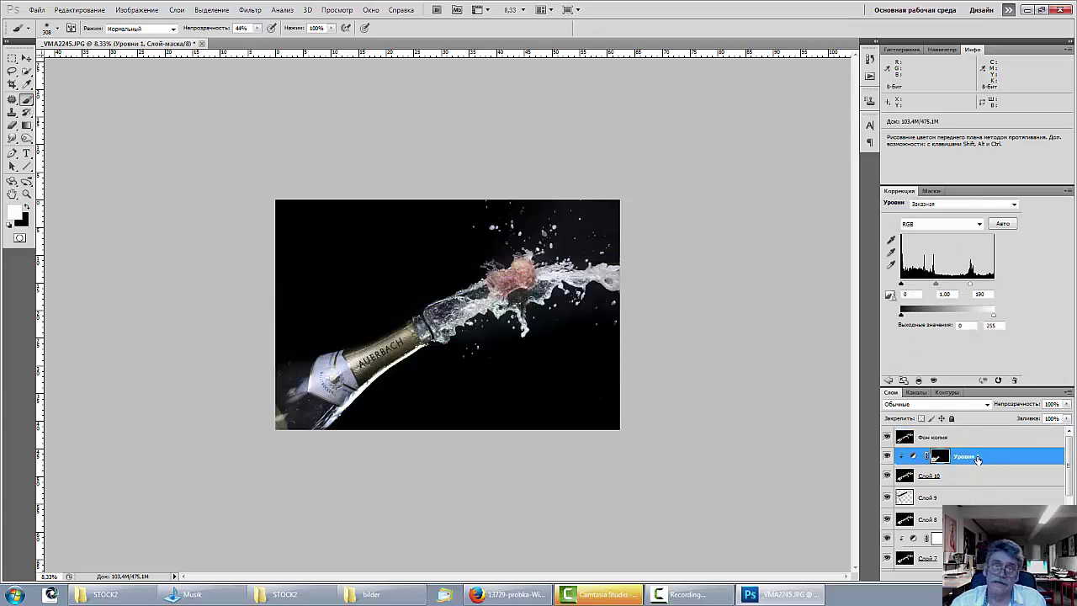
pyautogui.press('Delete')
# Add a black mask to the Фон копия layer and paint white over the splash and cork with a 960 px brush.
pyautogui.click(947, 438)
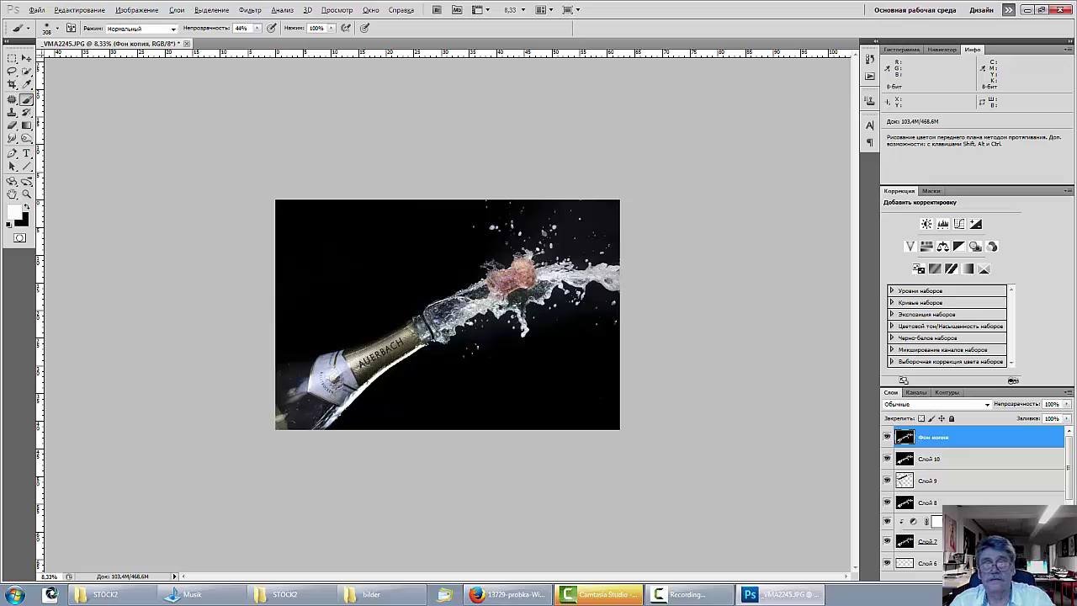
pyautogui.keyDown('alt'); pyautogui.click(959, 577); pyautogui.keyUp('alt')
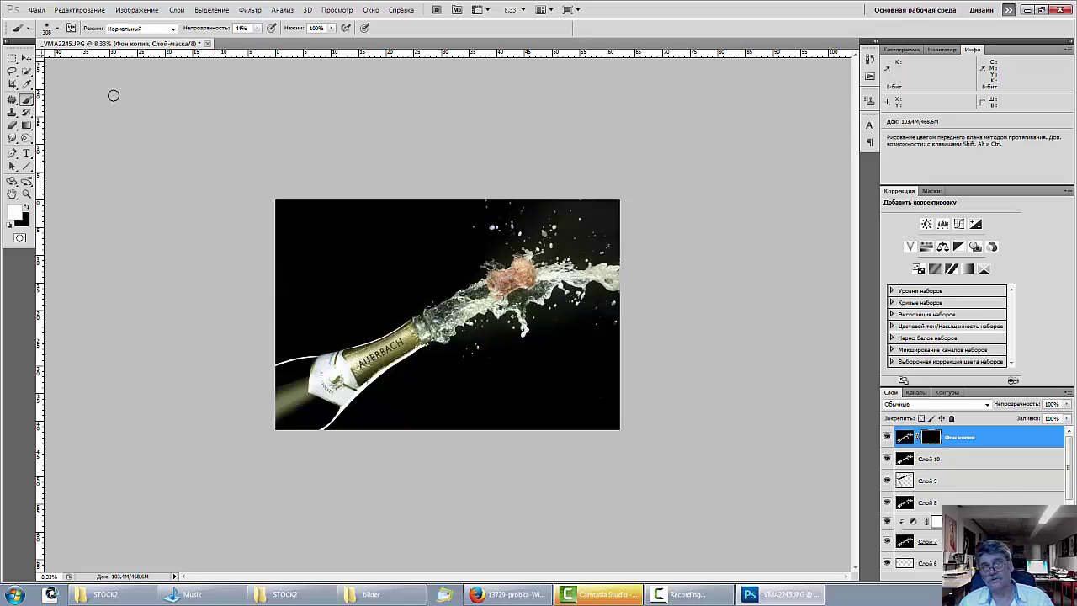
pyautogui.rightClick(628, 334)
pyautogui.moveTo(615, 350); pyautogui.dragTo(690, 353)
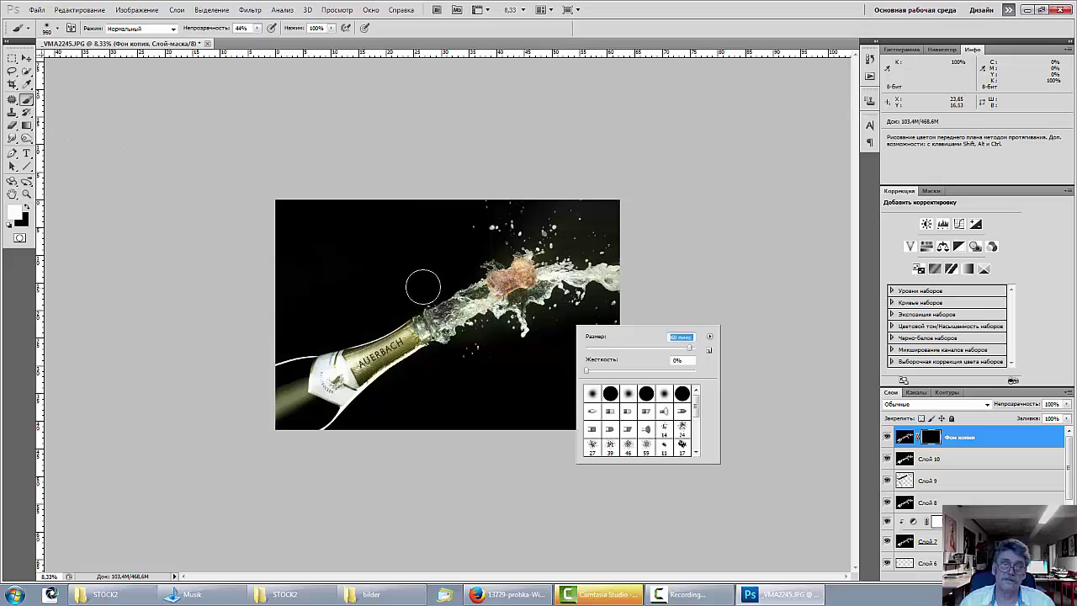
pyautogui.moveTo(448, 290)
pyautogui.mouseDown()
pyautogui.moveTo(441, 302)
pyautogui.moveTo(458, 296)
pyautogui.moveTo(474, 315)
pyautogui.moveTo(547, 286)
pyautogui.moveTo(562, 268)
pyautogui.moveTo(692, 306)
pyautogui.moveTo(577, 276)
pyautogui.moveTo(618, 276)
pyautogui.moveTo(459, 324)
pyautogui.moveTo(446, 345)
pyautogui.moveTo(521, 328)
pyautogui.moveTo(586, 296)
pyautogui.mouseUp()
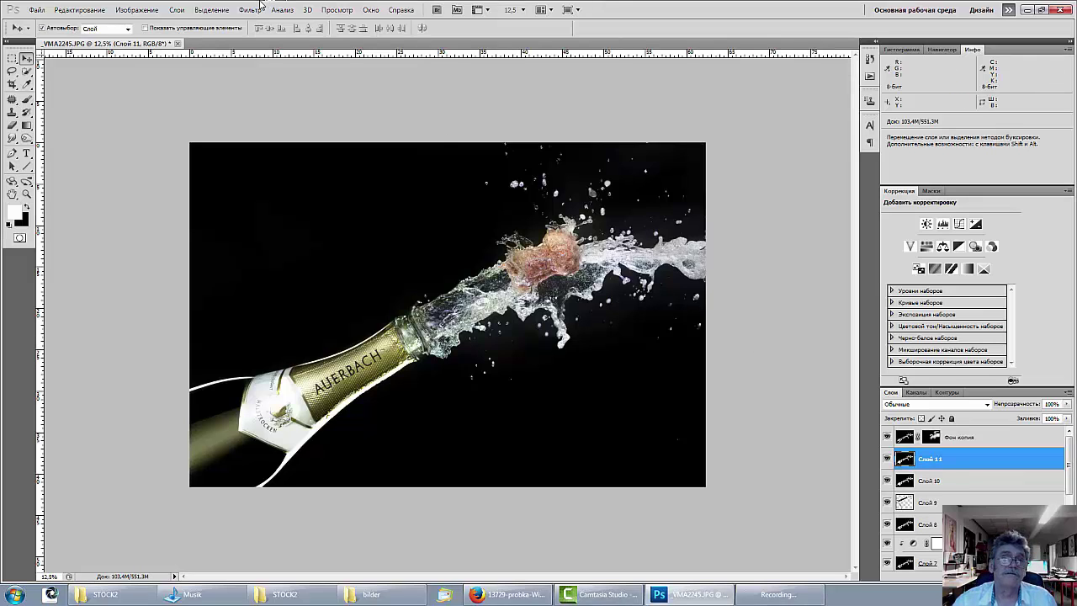
# Rotate the whole image 90° counterclockwise and check the upright composition.
pyautogui.click(137, 11)
pyautogui.moveTo(182, 113)
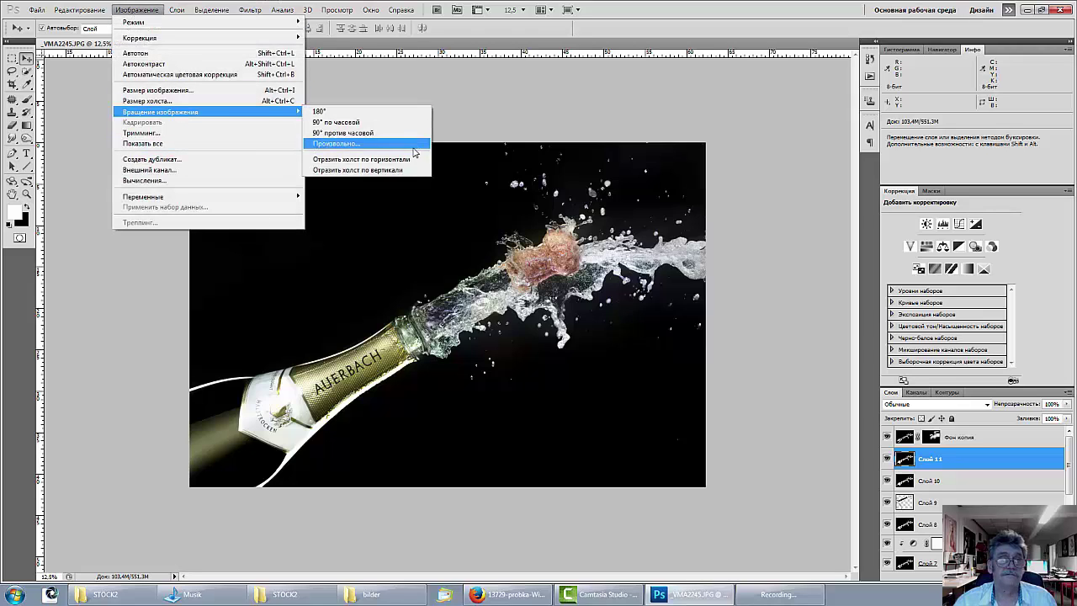
pyautogui.click(367, 137)
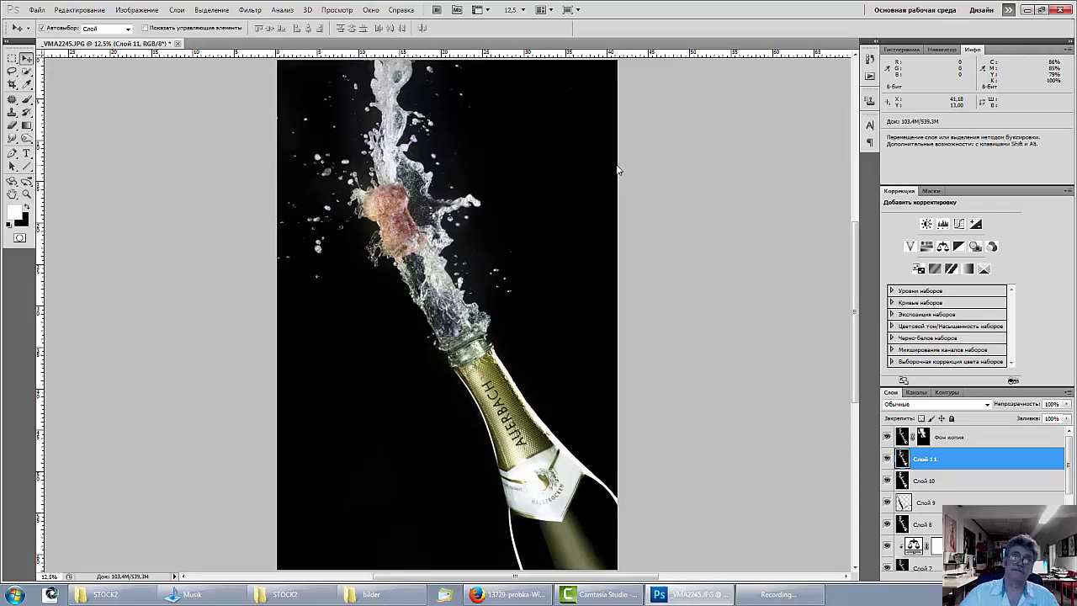
pyautogui.hotkey('ctrl', '-')
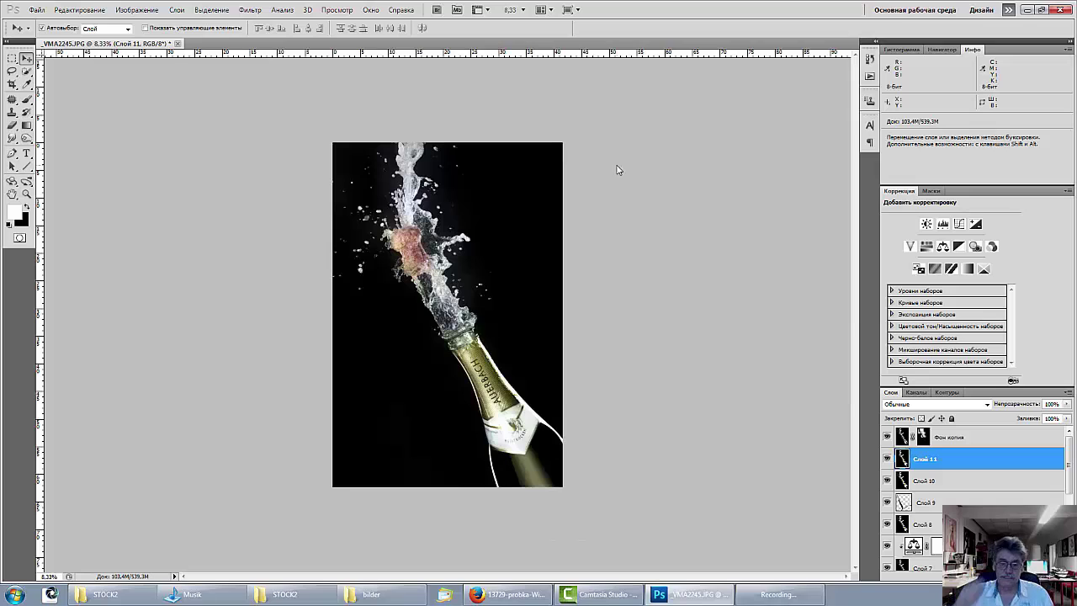
pyautogui.hotkey('ctrl', '+')
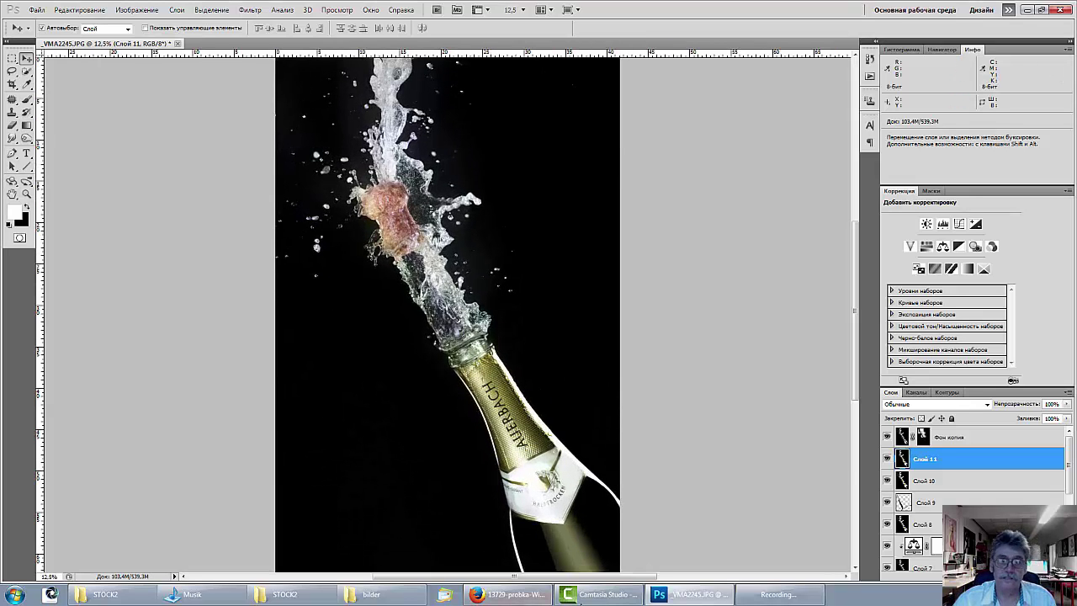
pyautogui.moveTo(563, 594)
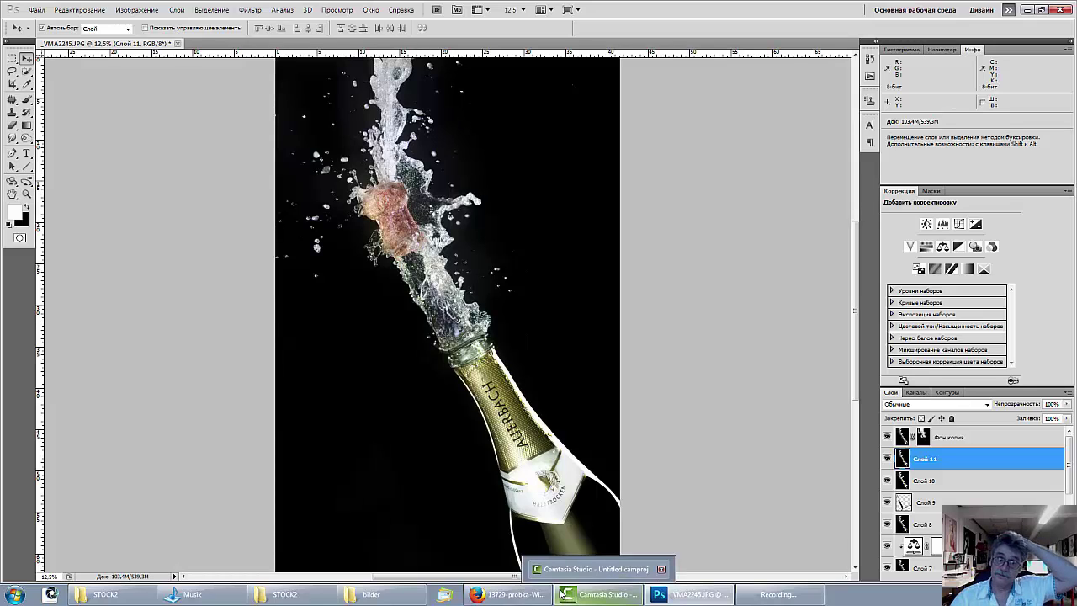